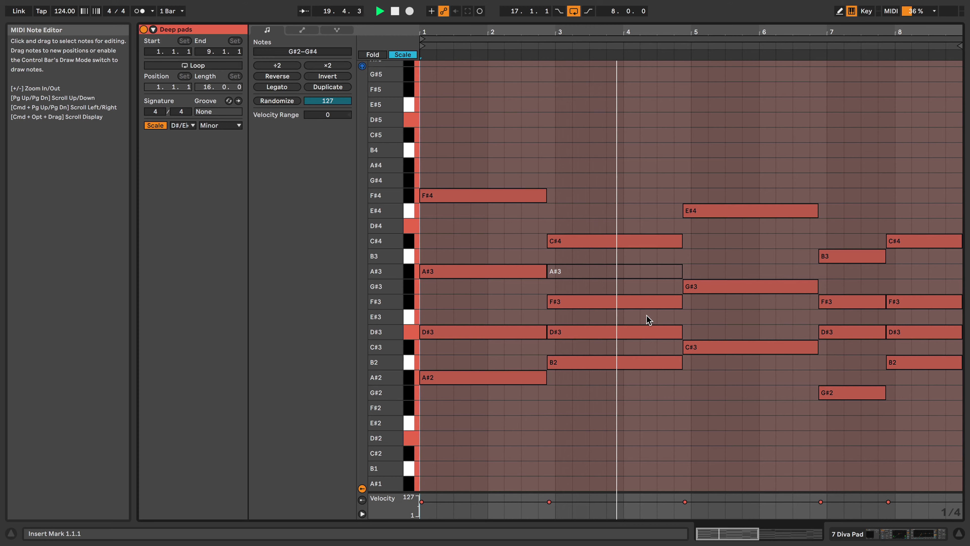
Show the 7 Diva Pad track's device chain and examine the Diva synth's settings in its plug-in window.
{"action": "left_click", "coordinate": [919, 535]}
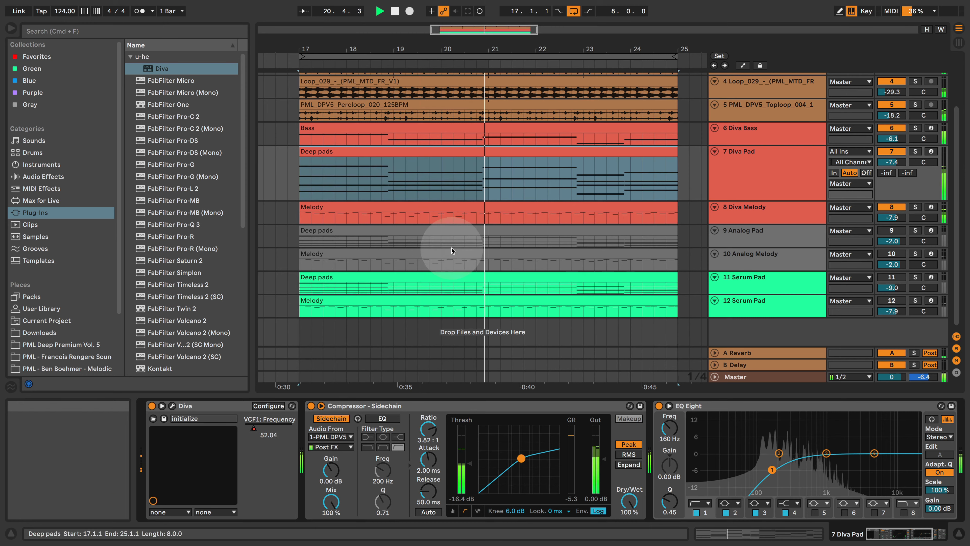
{"action": "left_click", "coordinate": [173, 406]}
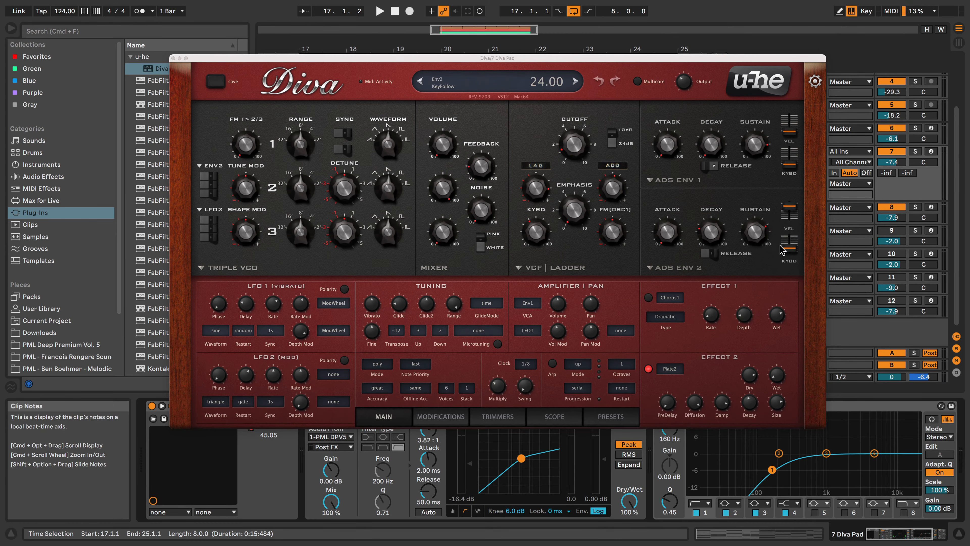
{"action": "left_click", "coordinate": [173, 58]}
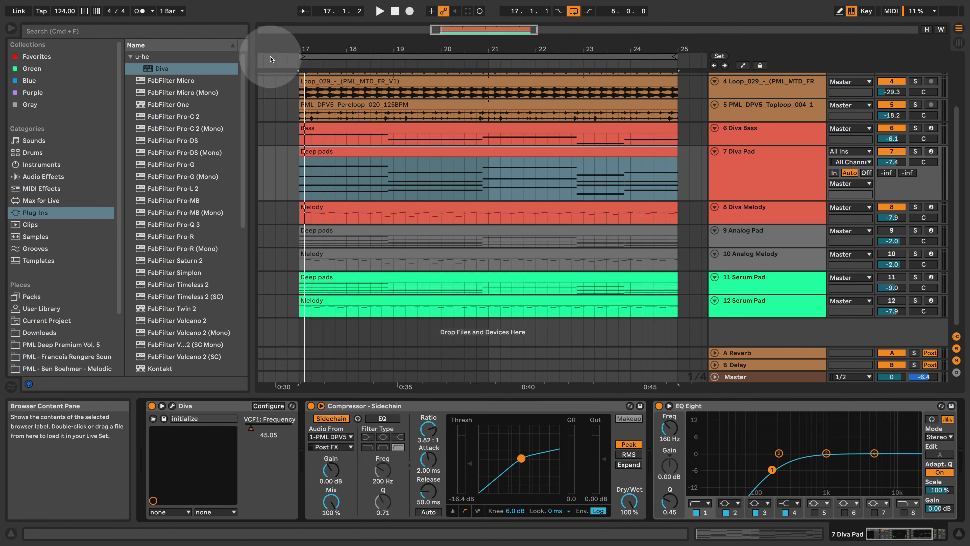
Solo the 7 Diva Pad track and play its Deep pads clip.
{"action": "left_click", "coordinate": [915, 151]}
{"action": "left_click", "coordinate": [779, 177]}
{"action": "key", "text": "space"}
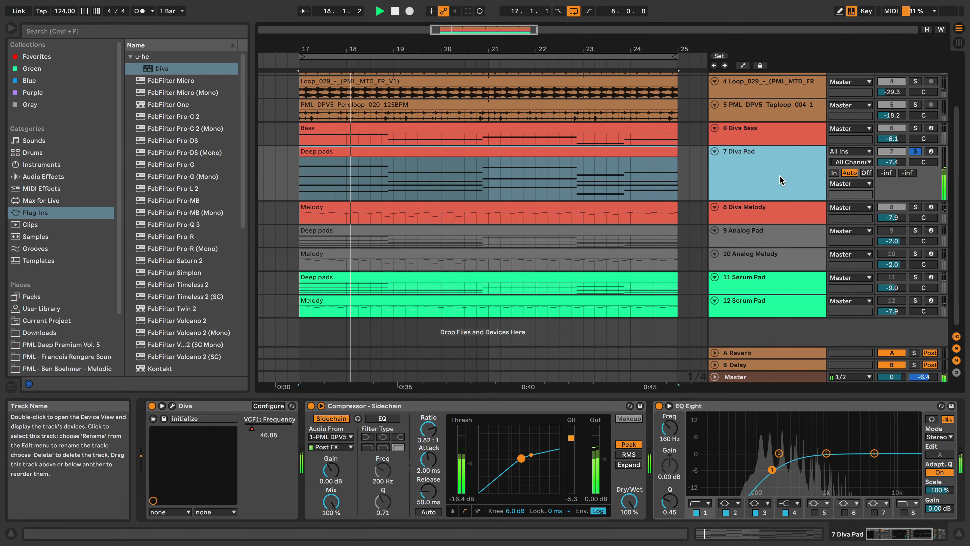
Insert a MIDI track below 7 Diva Pad, soloed and with the Diva plug-in as its instrument.
{"action": "right_click", "coordinate": [783, 158]}
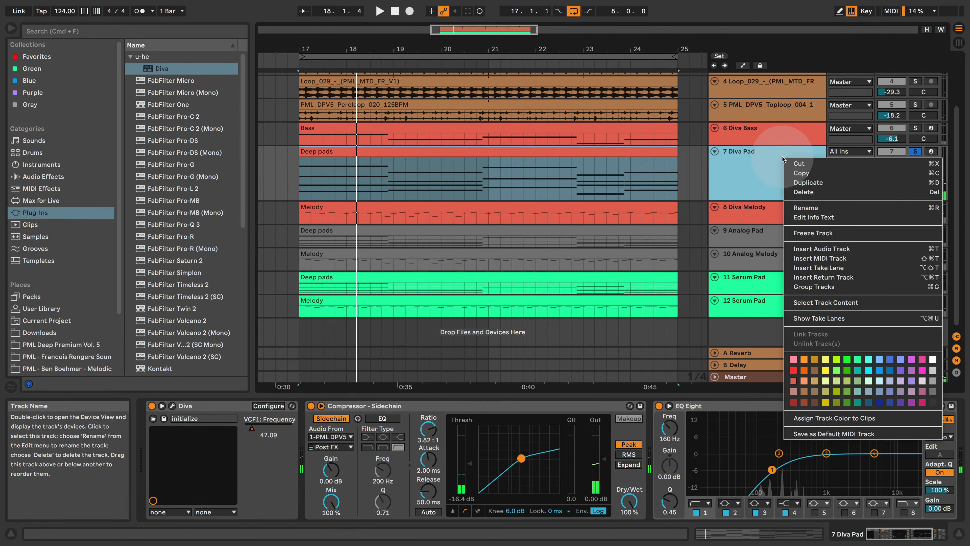
{"action": "left_click", "coordinate": [831, 262]}
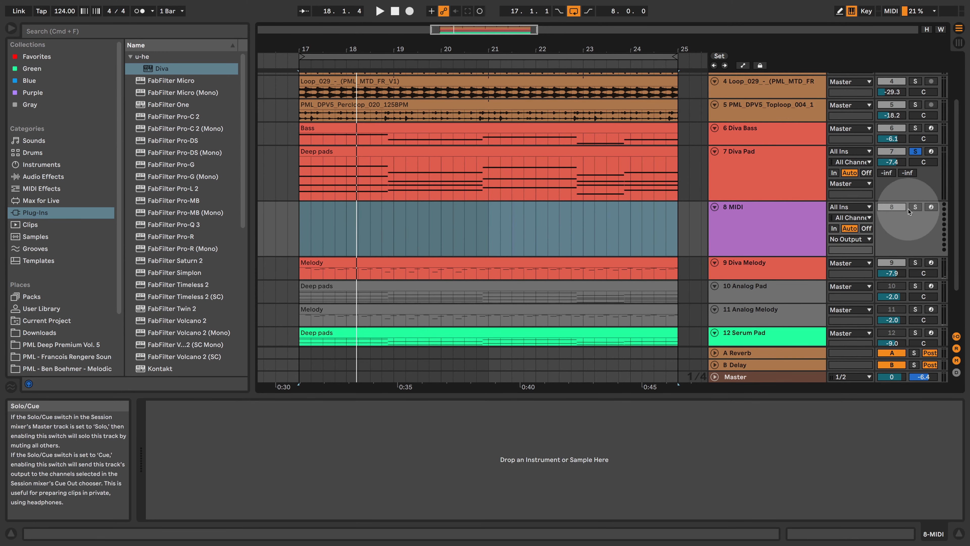
{"action": "left_click", "coordinate": [774, 224]}
{"action": "left_click", "coordinate": [162, 68]}
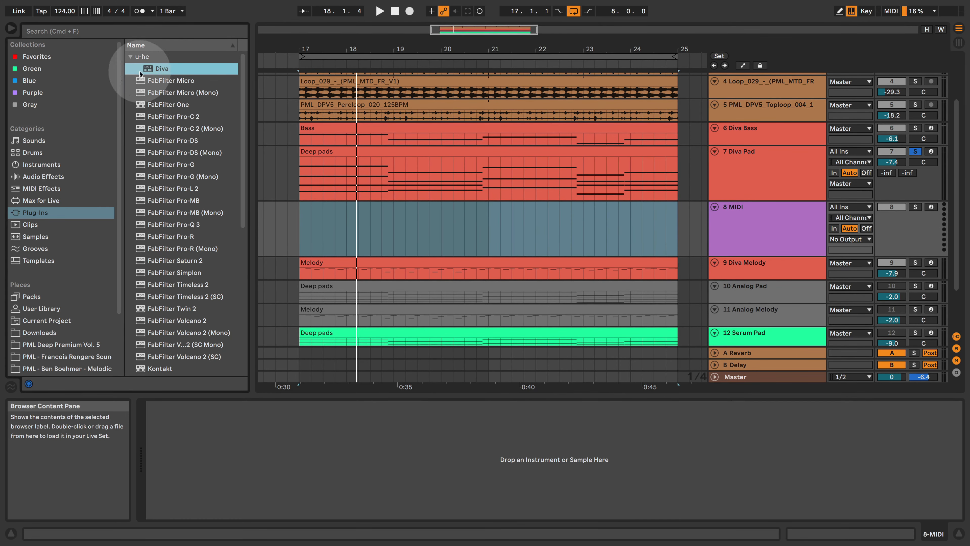
{"action": "left_click_drag", "start_coordinate": [152, 71], "coordinate": [233, 411]}
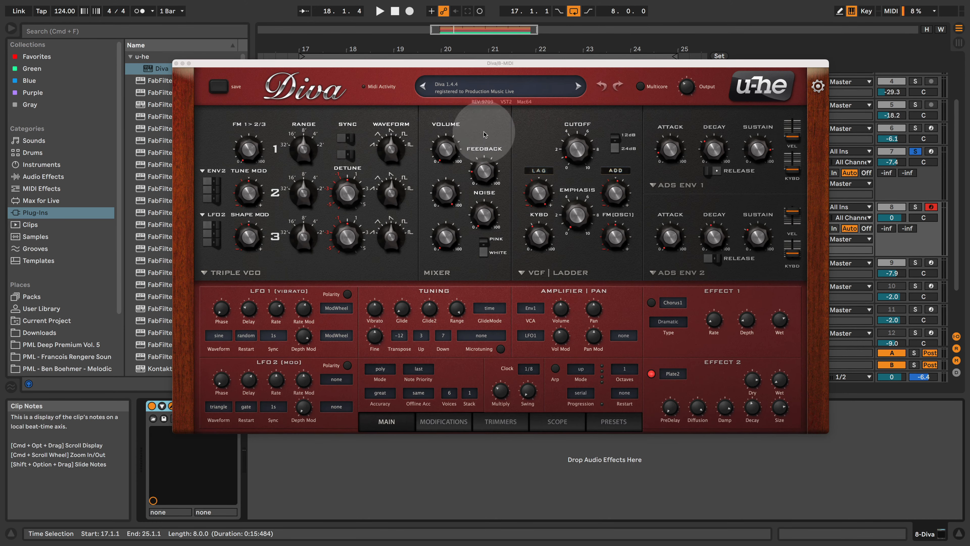
{"action": "left_click", "coordinate": [915, 207]}
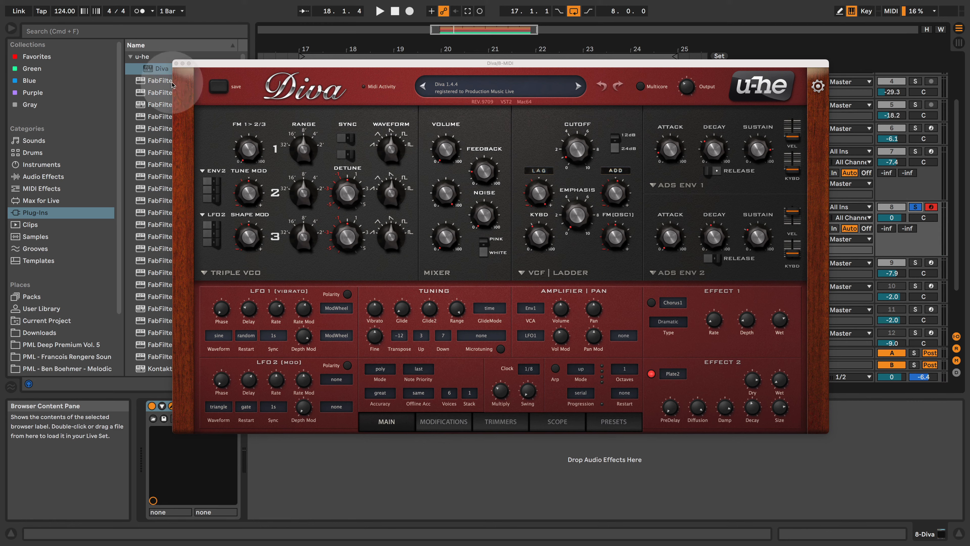
{"action": "left_click", "coordinate": [185, 93]}
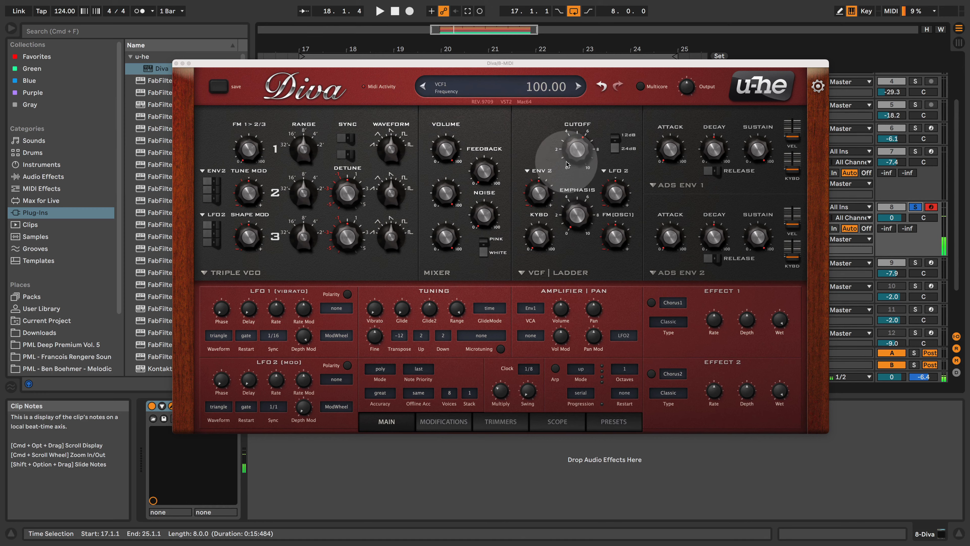
Replace the Diva instance on the new MIDI track with a freshly loaded Diva plug-in.
{"action": "left_click", "coordinate": [177, 64]}
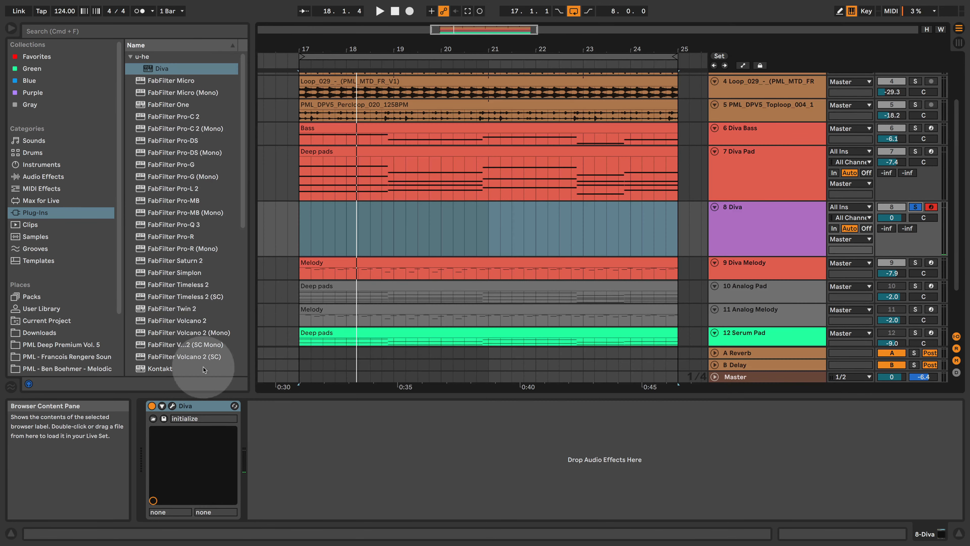
{"action": "key", "text": "Delete"}
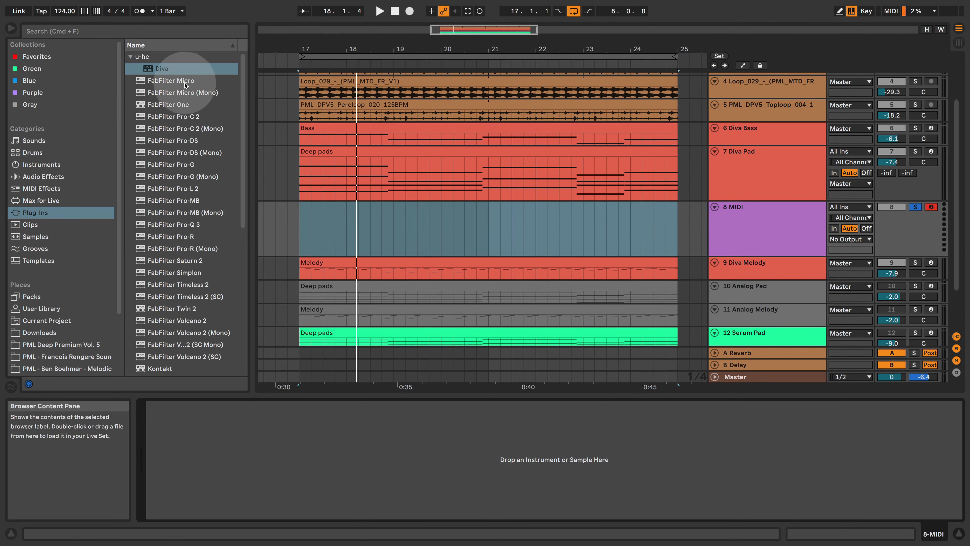
{"action": "left_click_drag", "start_coordinate": [179, 69], "coordinate": [301, 448]}
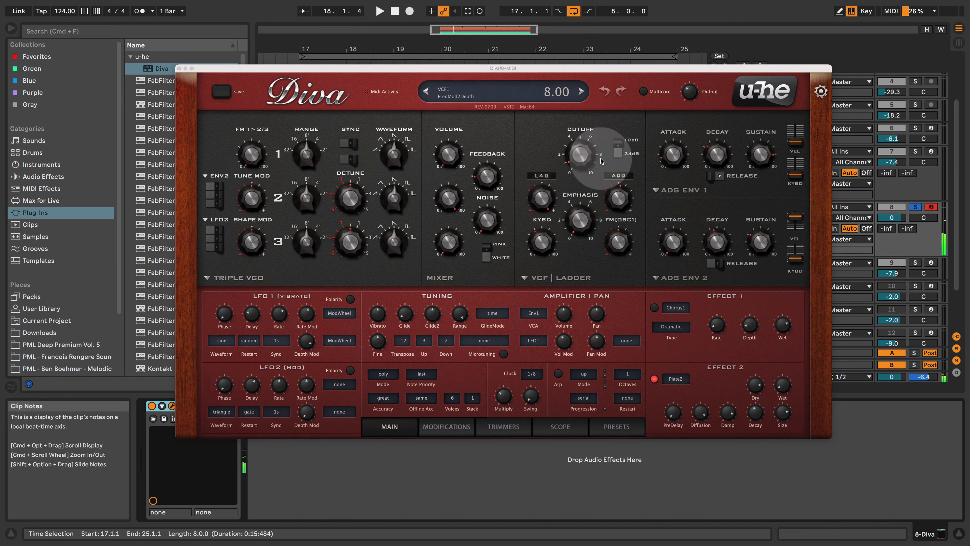
{"action": "left_click", "coordinate": [179, 69]}
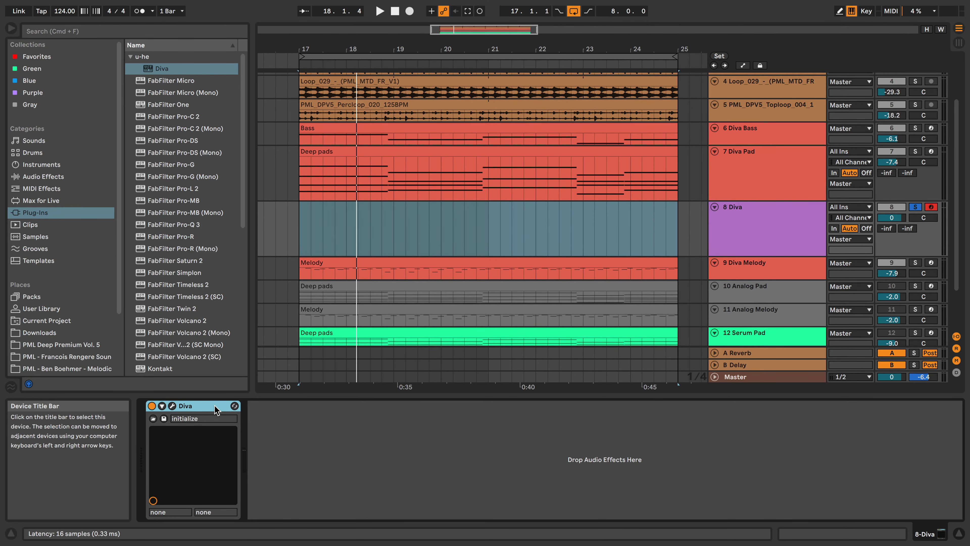
{"action": "left_click", "coordinate": [215, 406]}
Duplicate the 7 Diva Pad track and move the copy below 8 Diva Melody.
{"action": "left_click", "coordinate": [753, 166]}
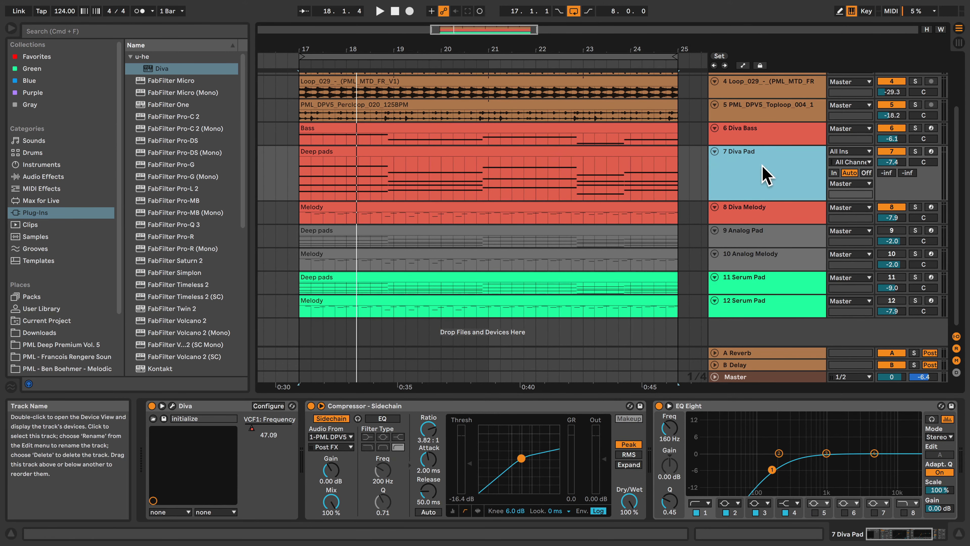
{"action": "right_click", "coordinate": [725, 156]}
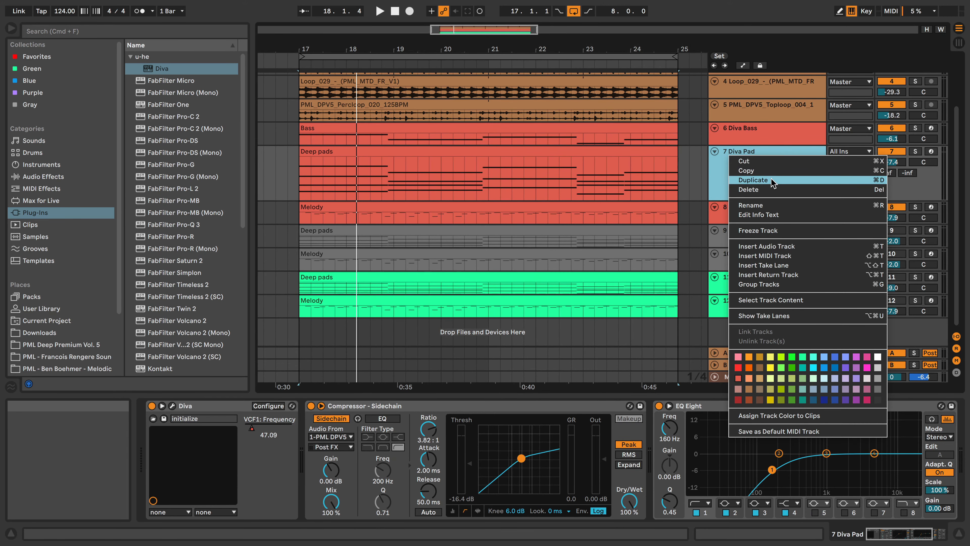
{"action": "left_click", "coordinate": [771, 181]}
{"action": "left_click_drag", "start_coordinate": [758, 214], "coordinate": [777, 273]}
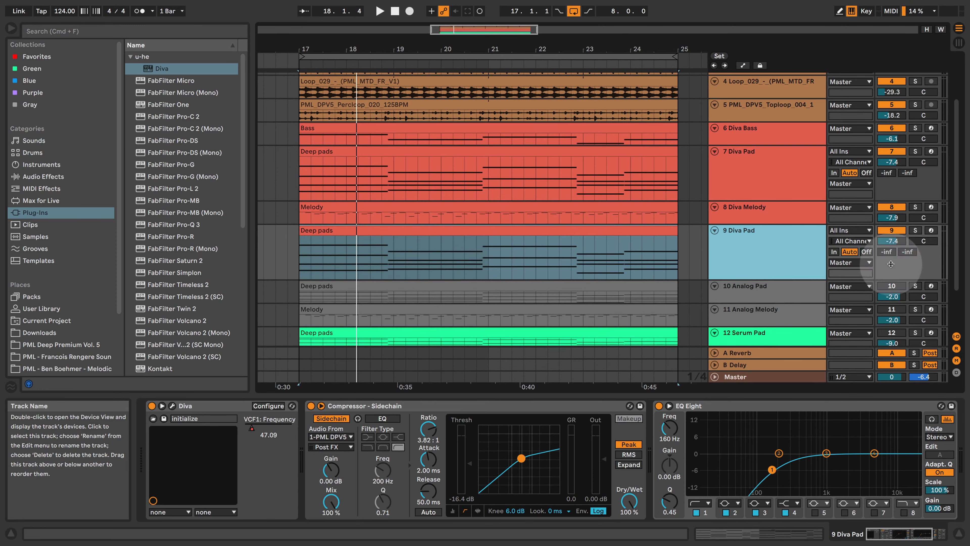
Colour the duplicated 9 Diva Pad track grey and assign the track colour to its clips.
{"action": "right_click", "coordinate": [780, 272]}
{"action": "left_click", "coordinate": [930, 496]}
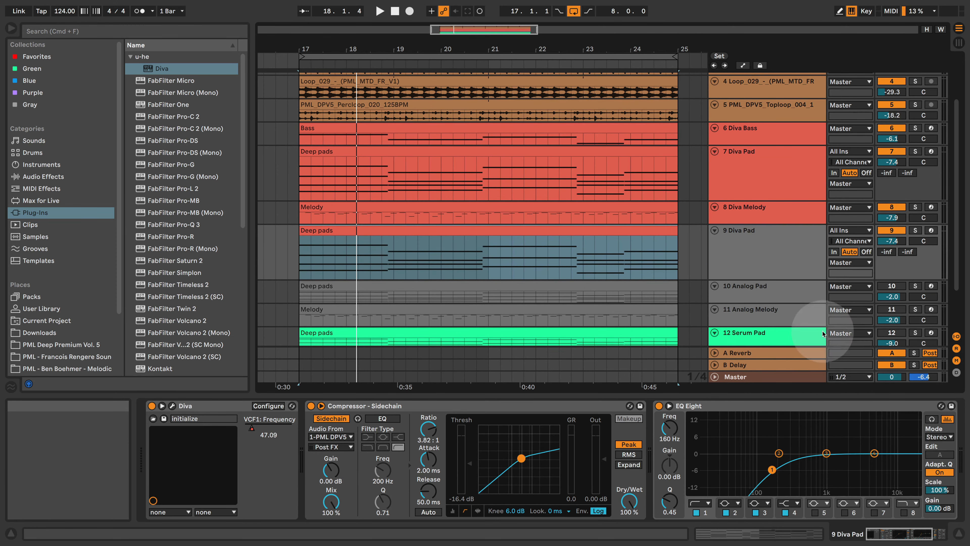
{"action": "right_click", "coordinate": [781, 253]}
{"action": "left_click", "coordinate": [869, 515]}
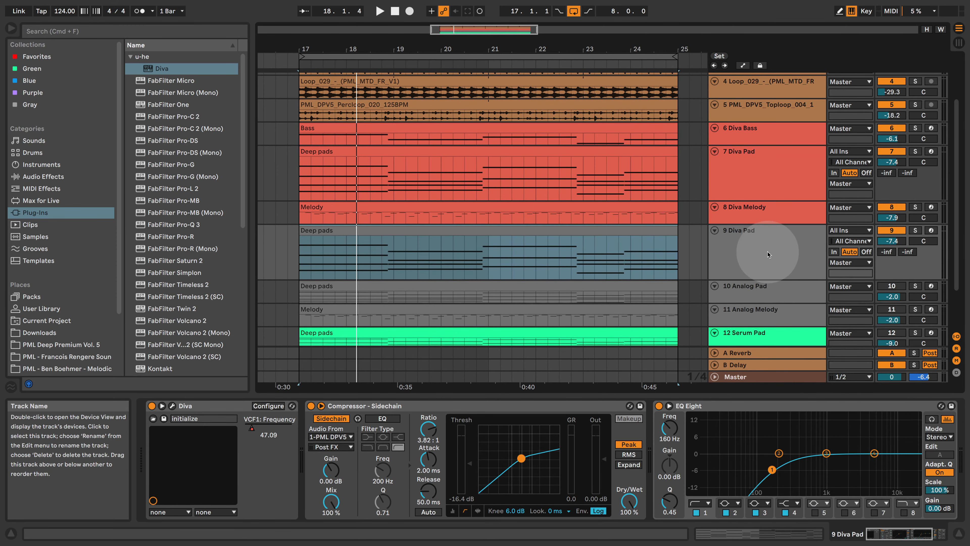
Replace Diva on the grey 9 Diva Pad track with the built-in Analog instrument.
{"action": "left_click", "coordinate": [768, 253]}
{"action": "left_click", "coordinate": [41, 164]}
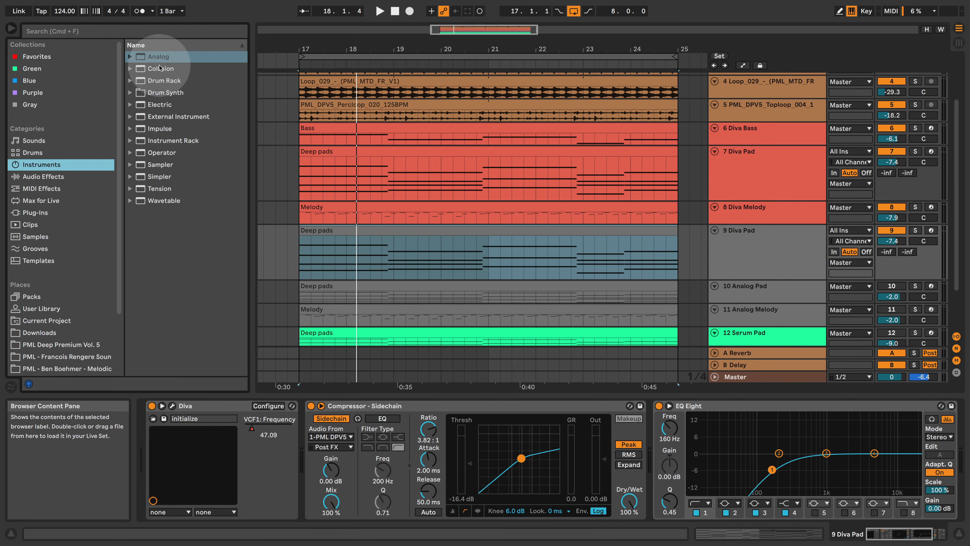
{"action": "left_click", "coordinate": [155, 57]}
{"action": "key", "text": "Return"}
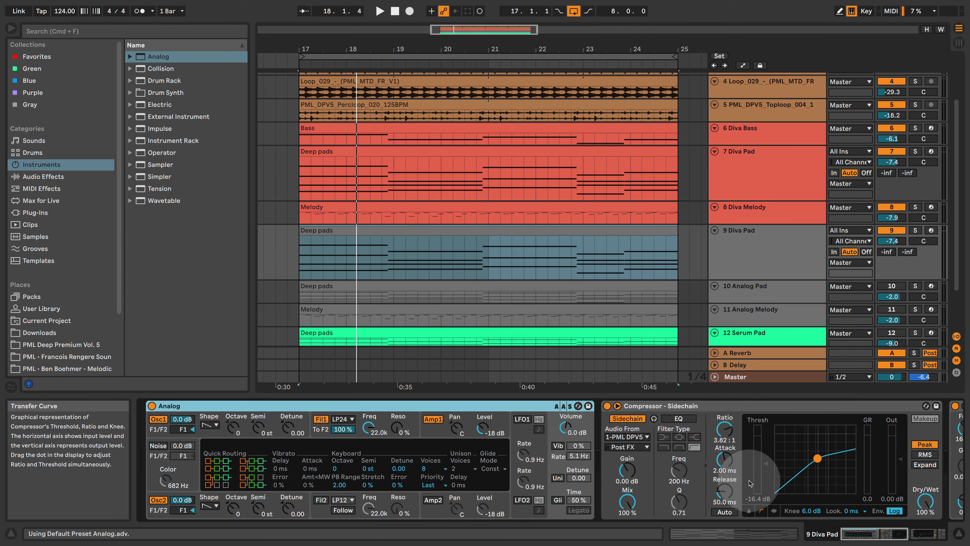
{"action": "left_click_drag", "start_coordinate": [865, 538], "coordinate": [802, 240]}
Compare the two pad sounds by soloing 9 Diva Pad and 7 Diva Pad in turn.
{"action": "left_click", "coordinate": [916, 230]}
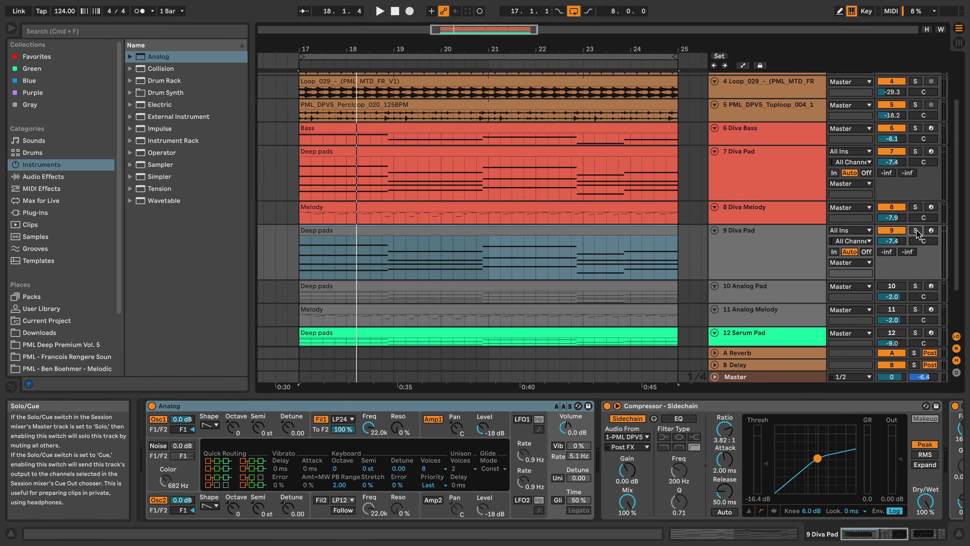
{"action": "key", "text": "space"}
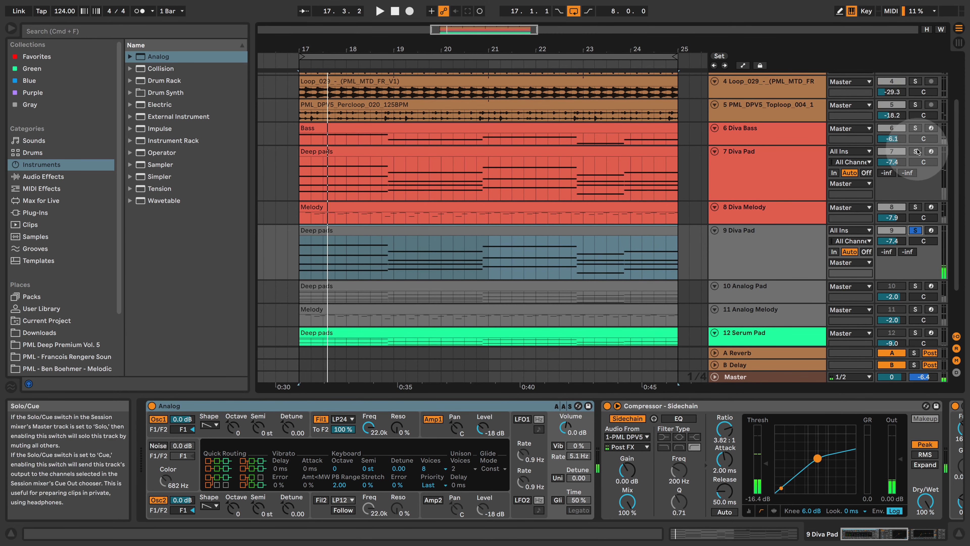
{"action": "left_click", "coordinate": [915, 151]}
{"action": "left_click", "coordinate": [796, 165]}
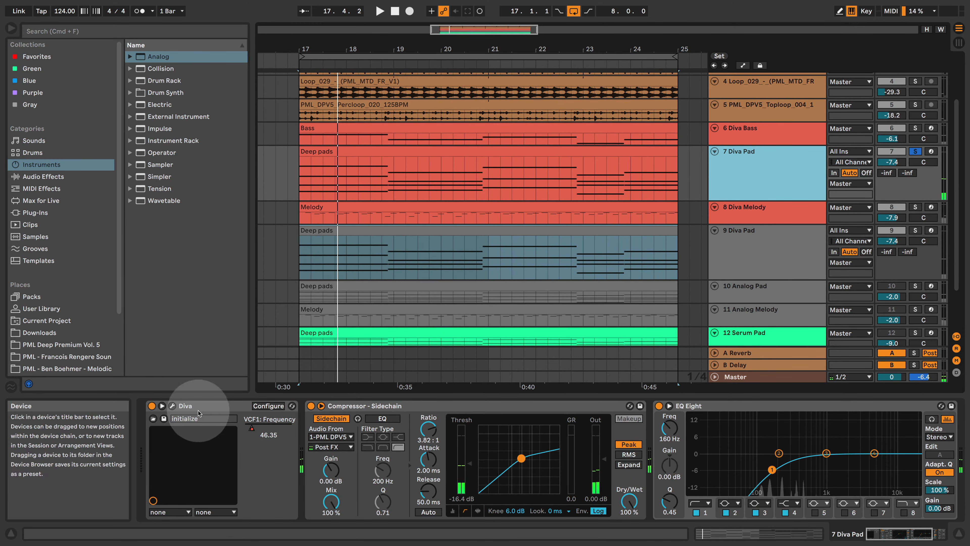
Examine Diva's oscillator, mixer, filter and modification settings on the 7 Diva Pad track.
{"action": "left_click", "coordinate": [174, 406]}
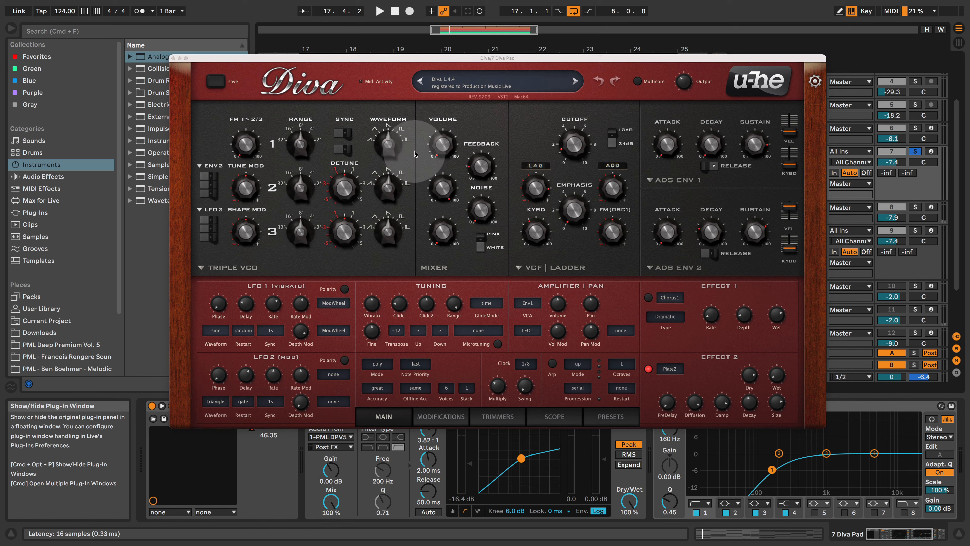
{"action": "left_click", "coordinate": [448, 185]}
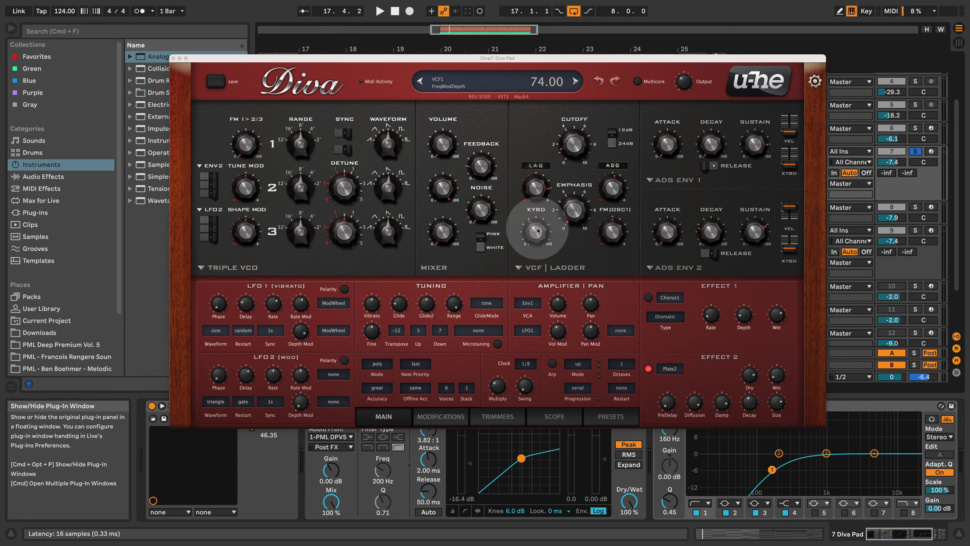
{"action": "left_click", "coordinate": [498, 422]}
{"action": "left_click", "coordinate": [452, 417]}
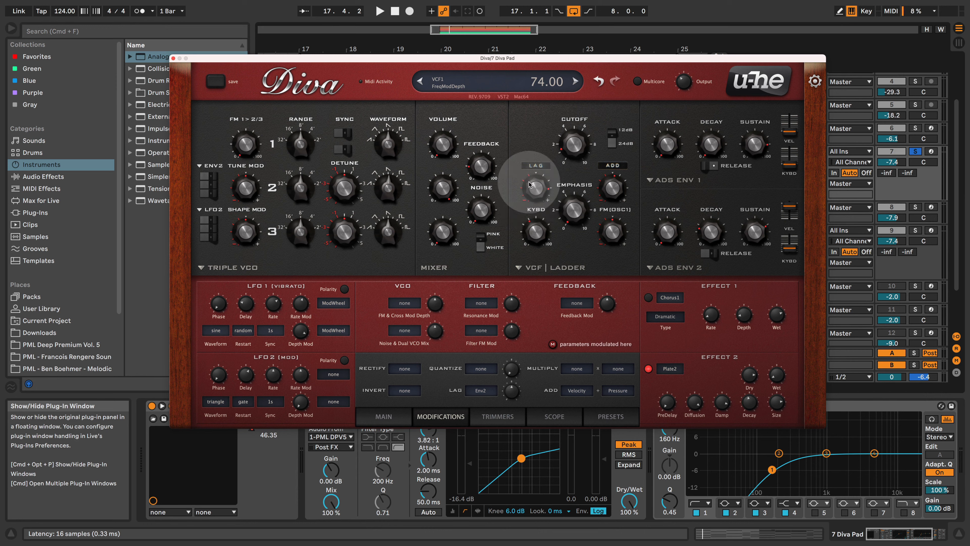
{"action": "left_click", "coordinate": [617, 149]}
{"action": "left_click", "coordinate": [570, 145]}
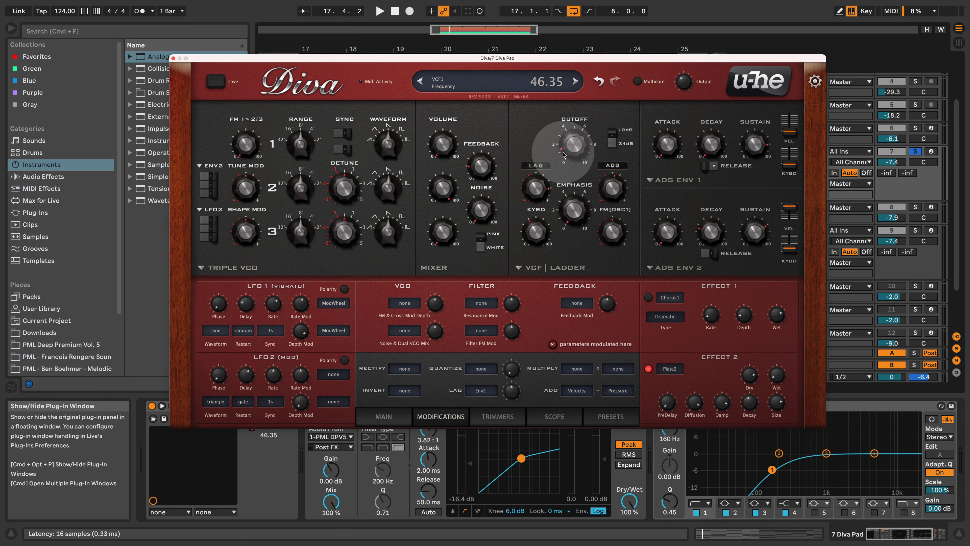
{"action": "left_click", "coordinate": [578, 232]}
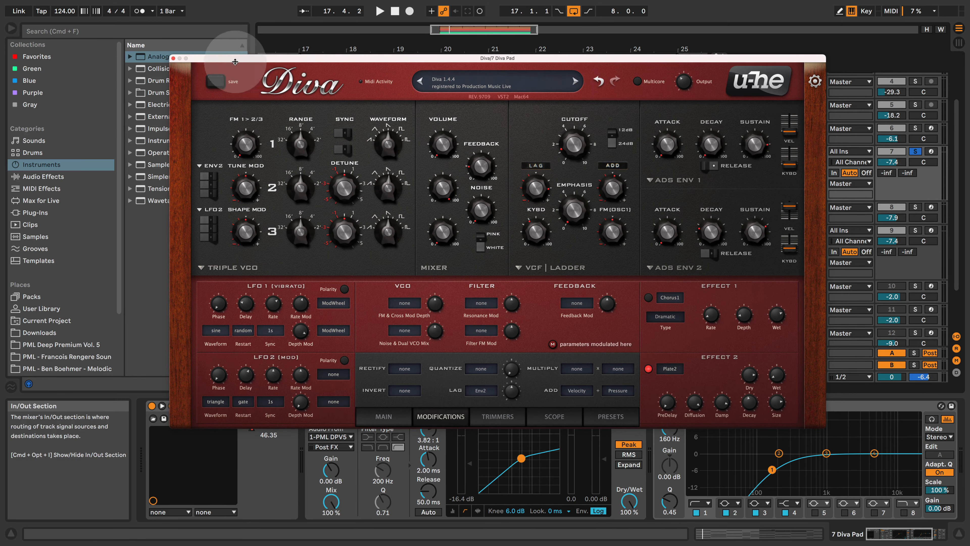
{"action": "left_click", "coordinate": [173, 58]}
Rename the grey duplicated track from Diva Pad to Analog Pad.
{"action": "left_click", "coordinate": [760, 245]}
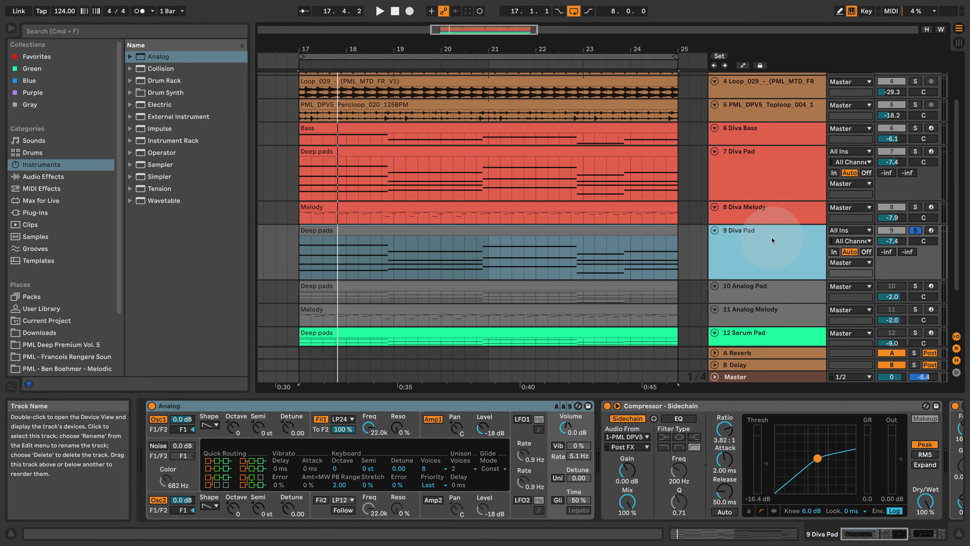
{"action": "key", "text": "super+r"}
{"action": "left_click", "coordinate": [738, 232]}
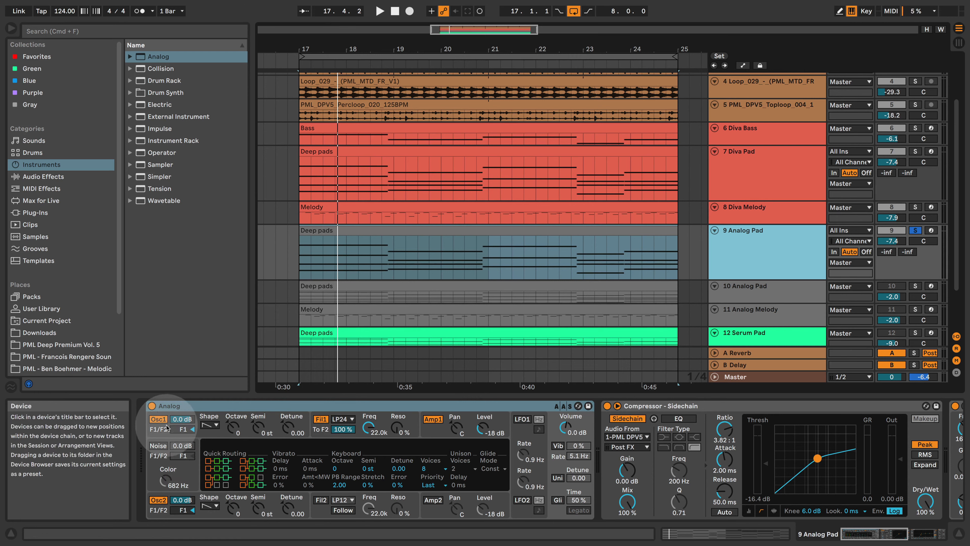
Switch off Analog's second oscillator and audition Osc1 with the sawtooth waveform.
{"action": "left_click", "coordinate": [158, 501]}
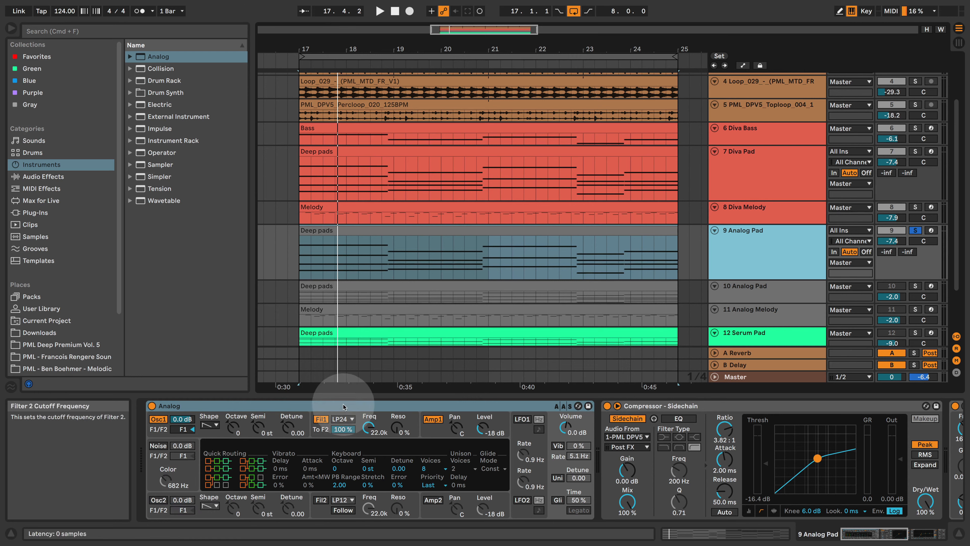
{"action": "left_click", "coordinate": [209, 424]}
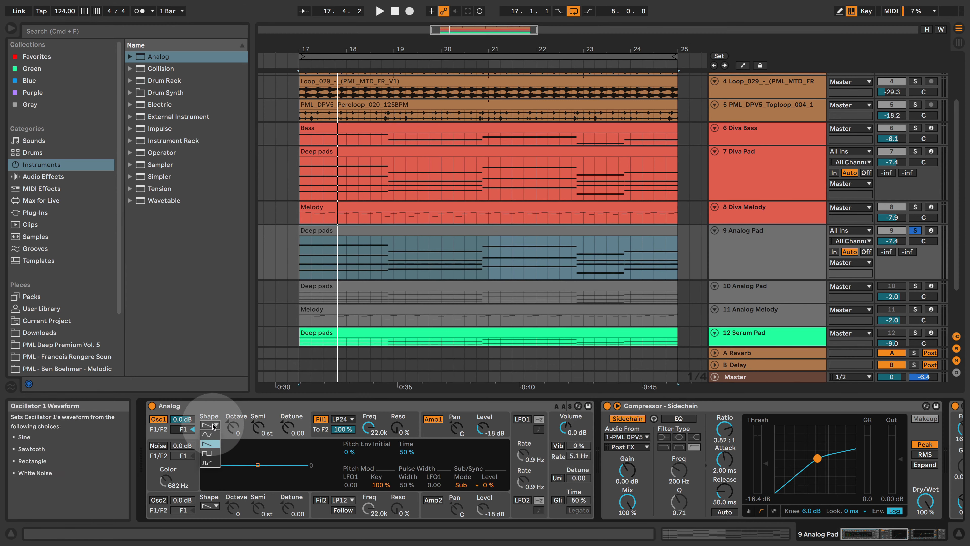
{"action": "left_click", "coordinate": [211, 444]}
{"action": "key", "text": "space"}
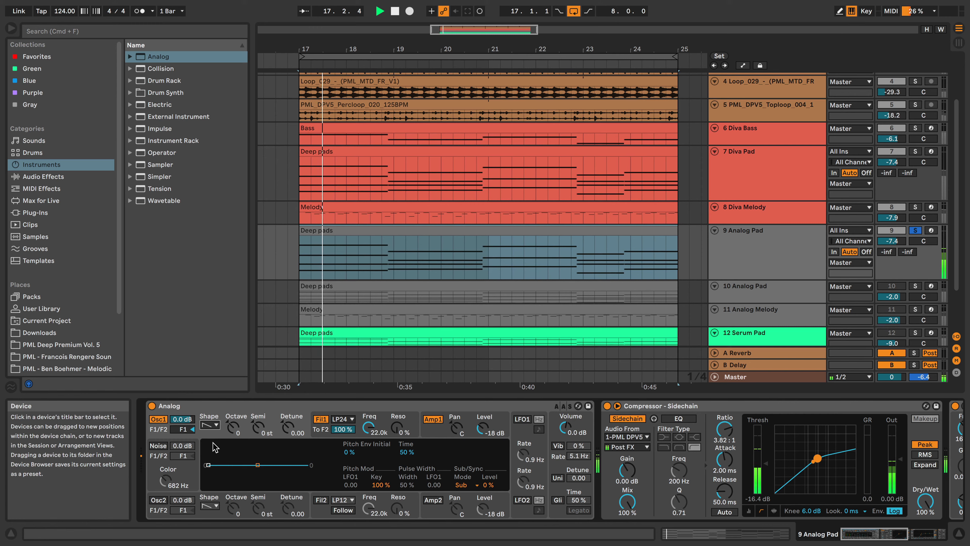
Audition Osc1 with the sine waveform, then return it to the sawtooth.
{"action": "left_click", "coordinate": [217, 425]}
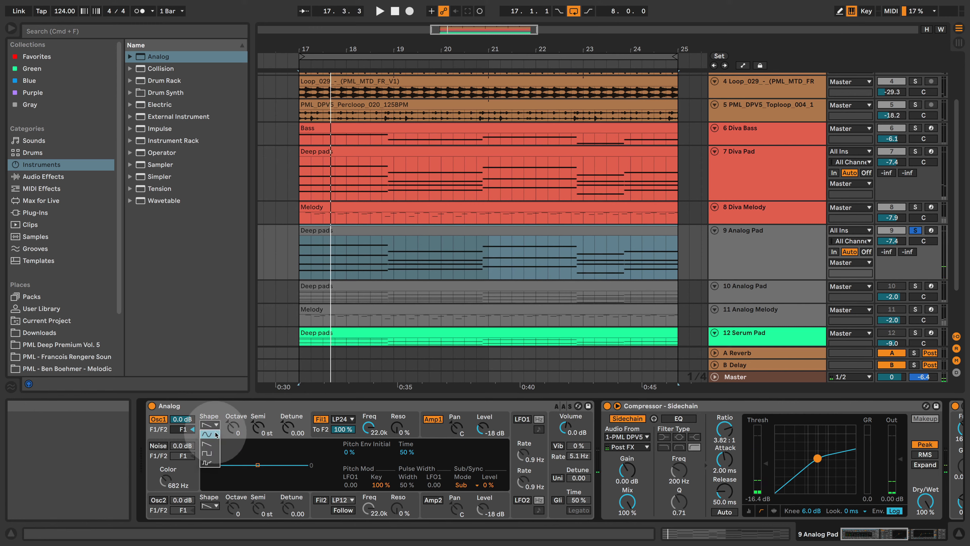
{"action": "left_click", "coordinate": [216, 435]}
{"action": "key", "text": "space"}
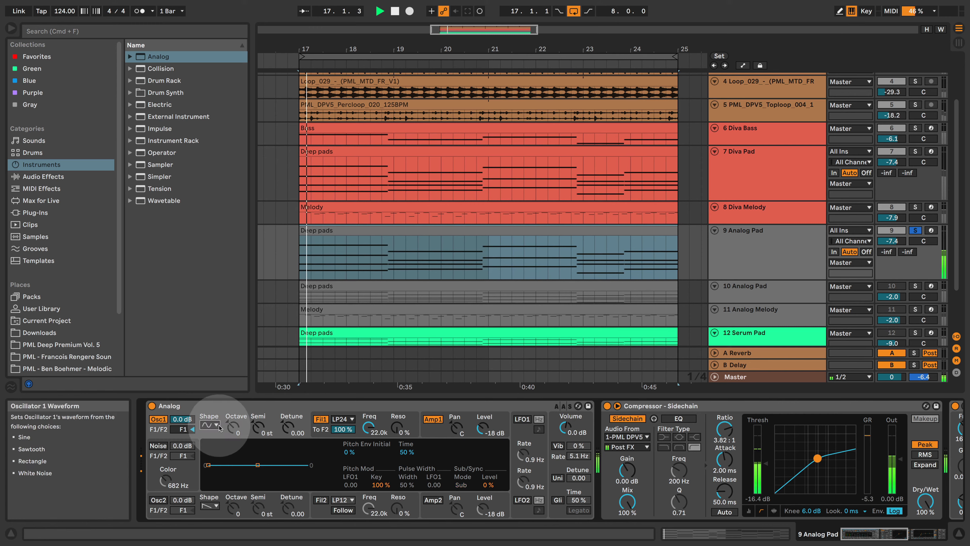
{"action": "left_click", "coordinate": [213, 454]}
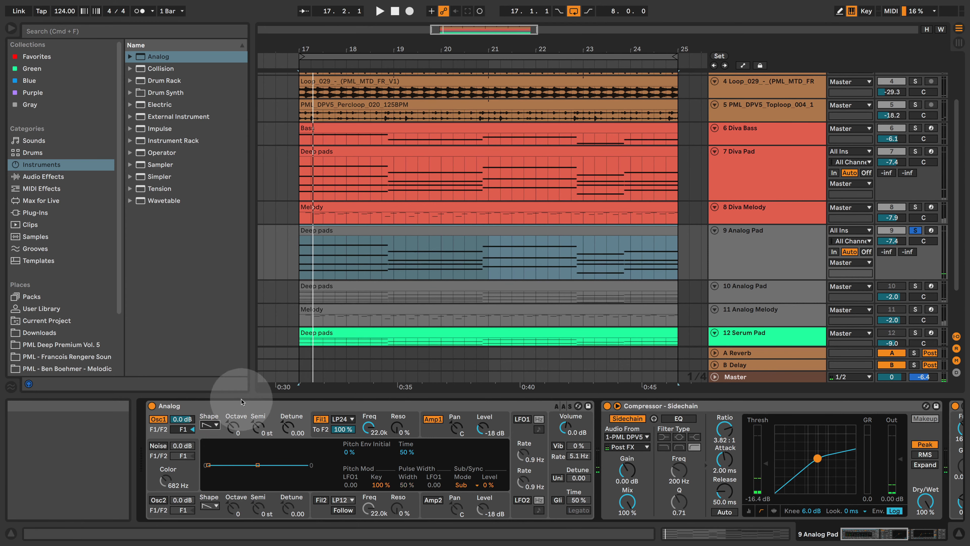
Lower Osc1 to octave -1, and raise Analog's volume to 6.0 dB and the 9 Analog Pad track volume to about -2.6 dB.
{"action": "left_click", "coordinate": [233, 426]}
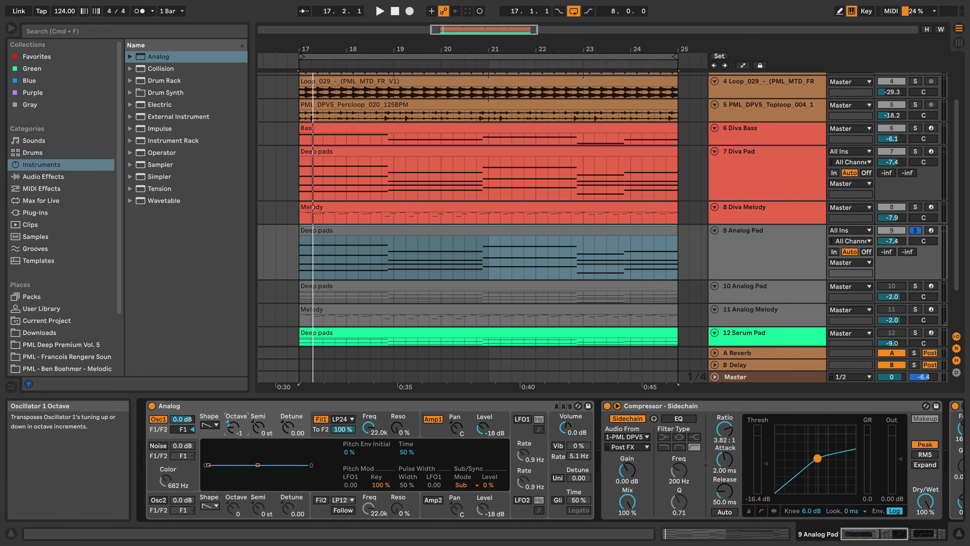
{"action": "key", "text": "space"}
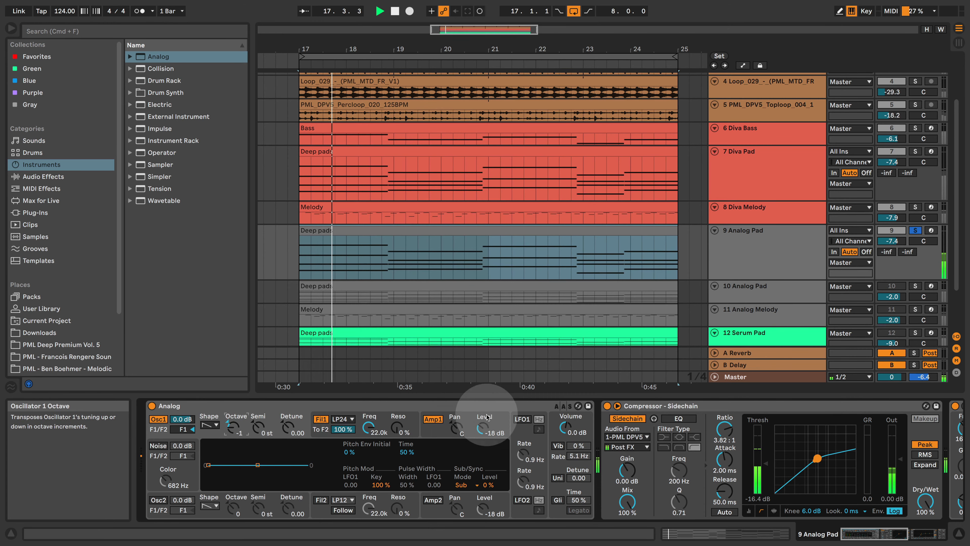
{"action": "left_click", "coordinate": [568, 430]}
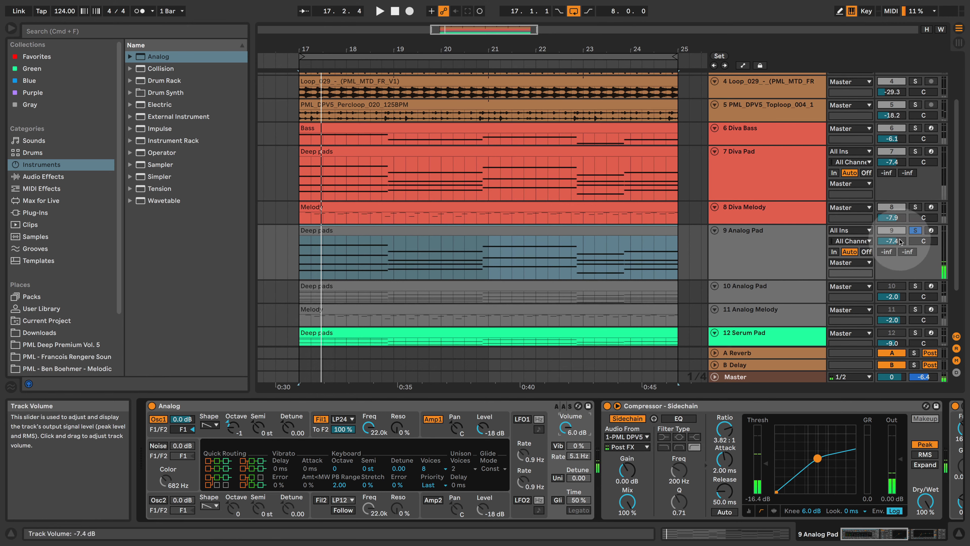
{"action": "left_click_drag", "start_coordinate": [892, 241], "coordinate": [892, 238]}
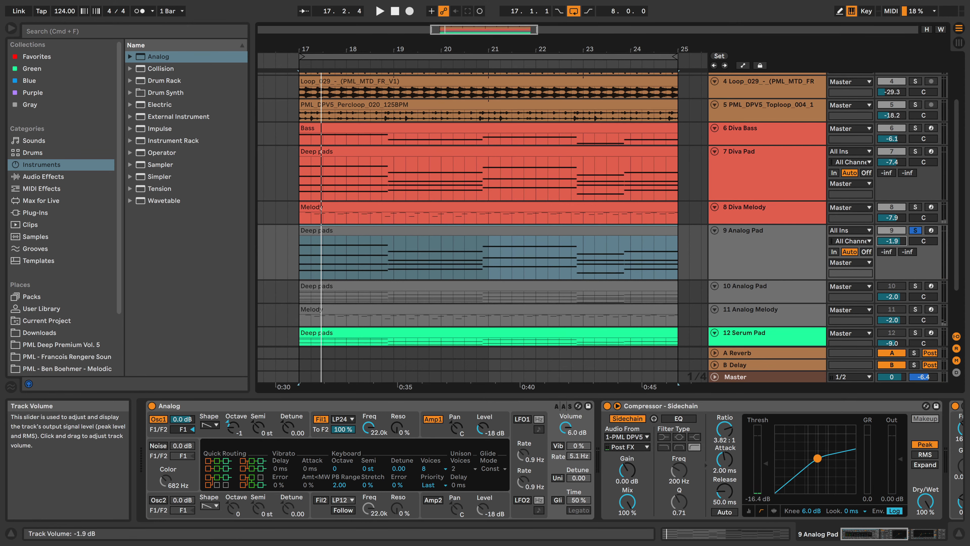
Keep Filter 1 on Low-pass 24dB/oct and lower its cutoff frequency to about 235 Hz while auditioning the pad.
{"action": "left_click", "coordinate": [369, 427]}
{"action": "left_click_drag", "start_coordinate": [369, 427], "coordinate": [372, 436]}
{"action": "key", "text": "space"}
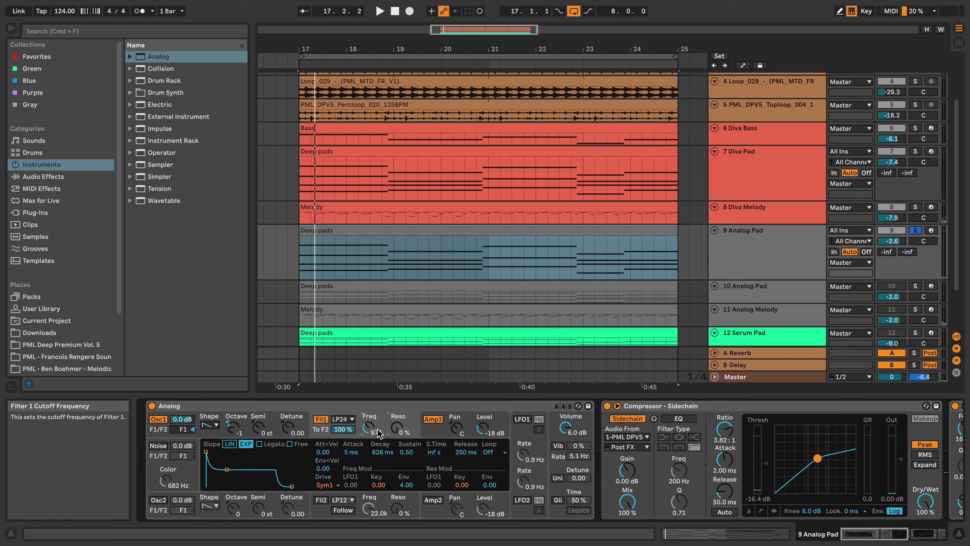
{"action": "left_click", "coordinate": [349, 421]}
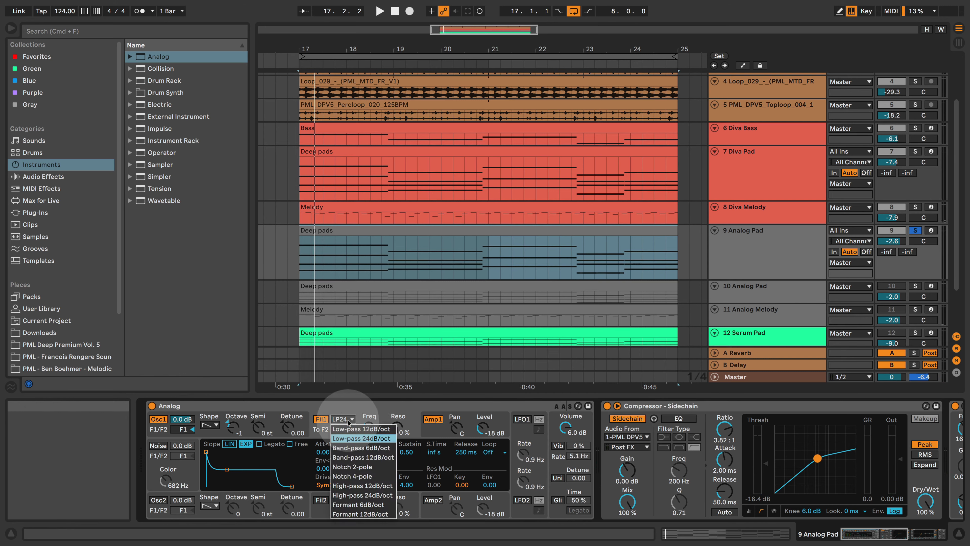
{"action": "left_click", "coordinate": [377, 439]}
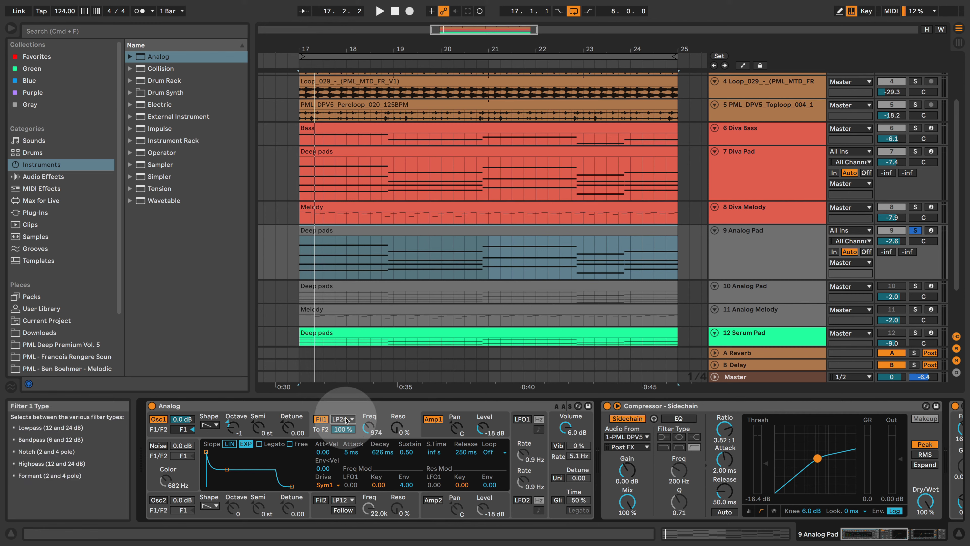
{"action": "key", "text": "space"}
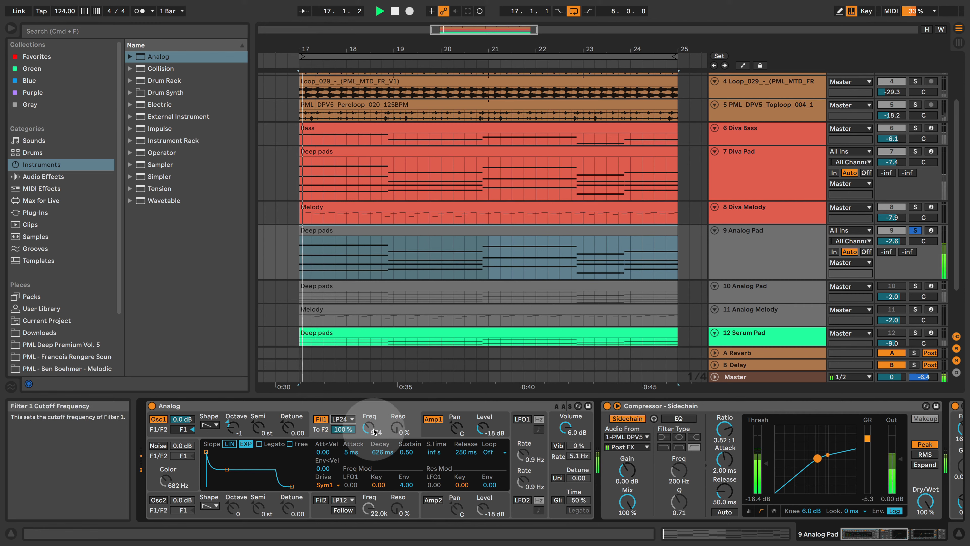
{"action": "mouse_move", "coordinate": [370, 429]}
{"action": "left_mouse_down"}
{"action": "mouse_move", "coordinate": [371, 447]}
{"action": "mouse_move", "coordinate": [369, 435]}
{"action": "left_mouse_up"}
{"action": "key", "text": "space"}
{"action": "key", "text": "space"}
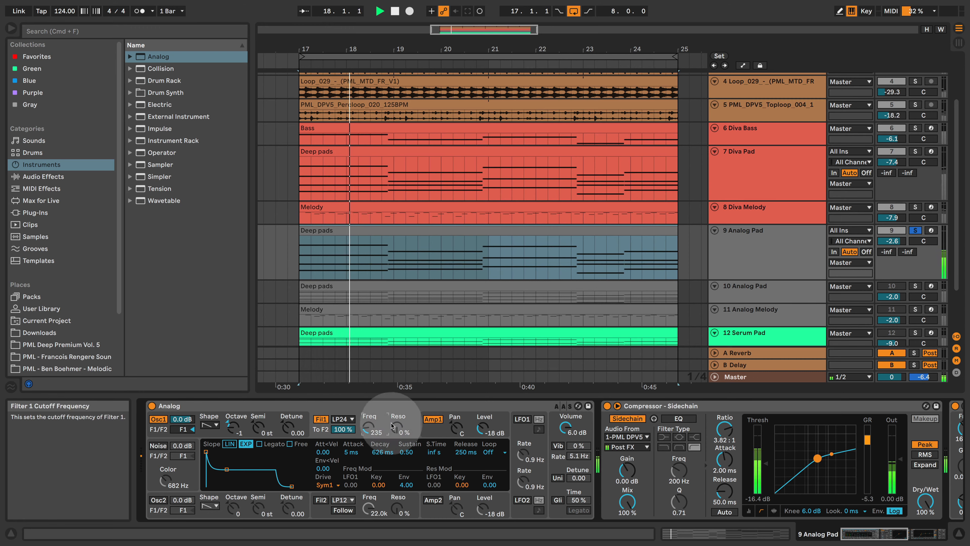
Set the Amp1 envelope's sustain to 0.88 and release to 3.60 s, and audition the pad.
{"action": "left_click", "coordinate": [428, 431]}
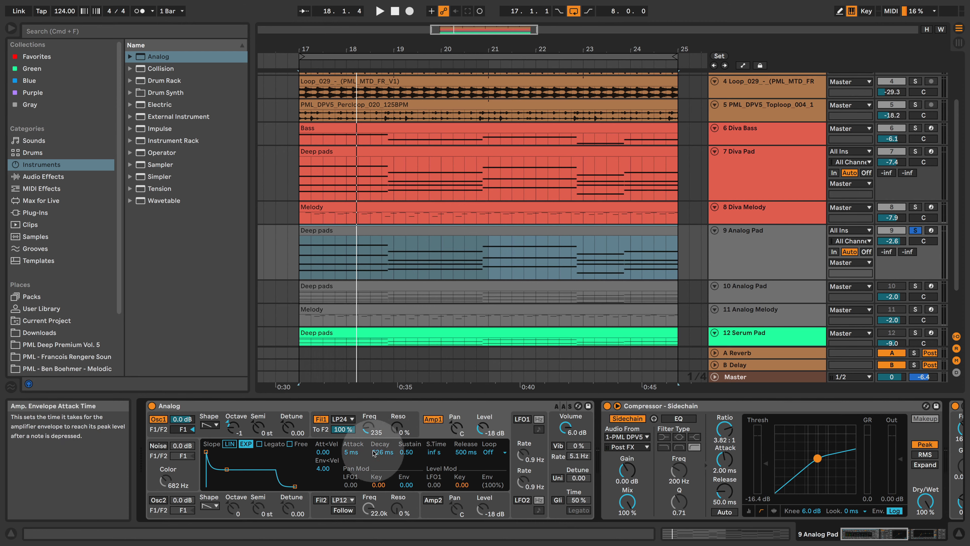
{"action": "left_click_drag", "start_coordinate": [408, 453], "coordinate": [408, 443]}
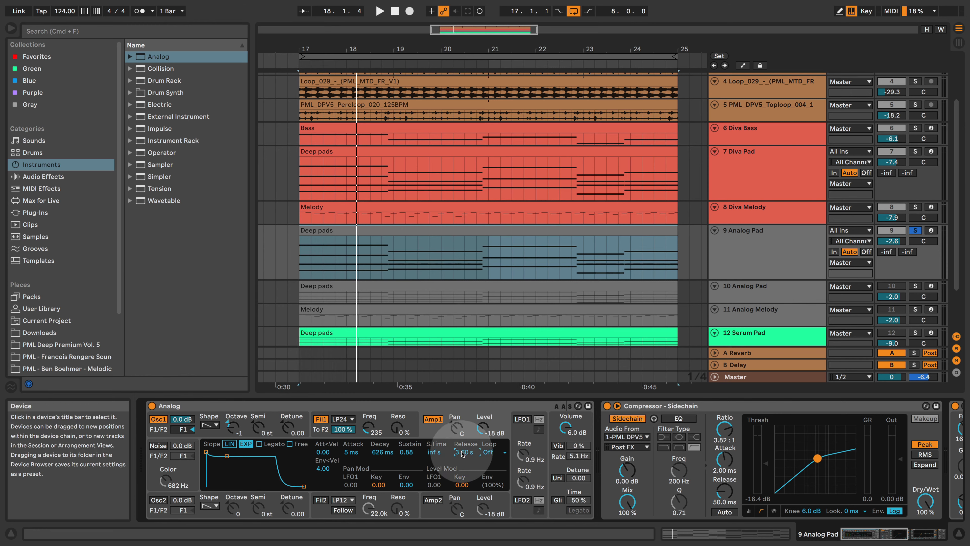
{"action": "left_click_drag", "start_coordinate": [470, 452], "coordinate": [446, 441]}
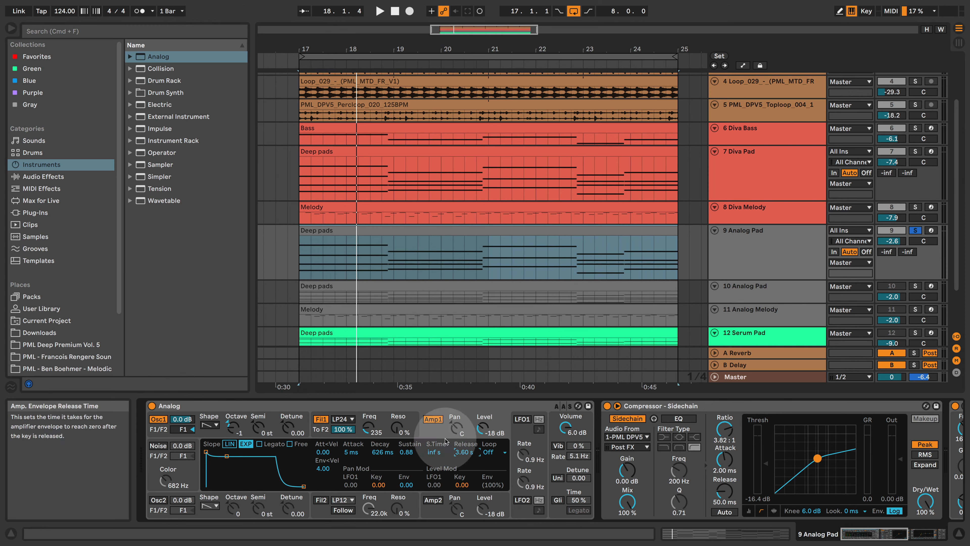
{"action": "key", "text": "space"}
Raise the Filter 1 envelope's sustain to 0.86 and play back the pad.
{"action": "left_click", "coordinate": [411, 425]}
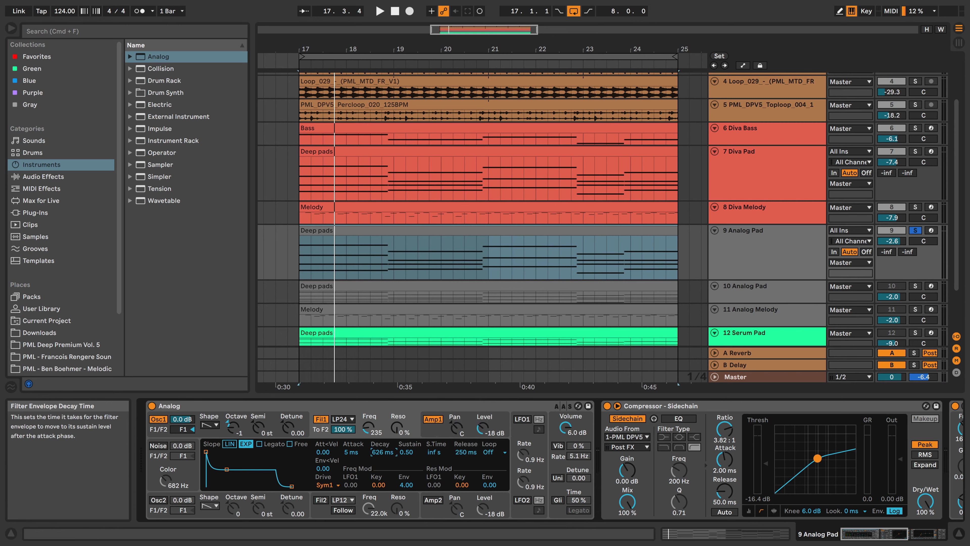
{"action": "left_click_drag", "start_coordinate": [406, 452], "coordinate": [406, 447]}
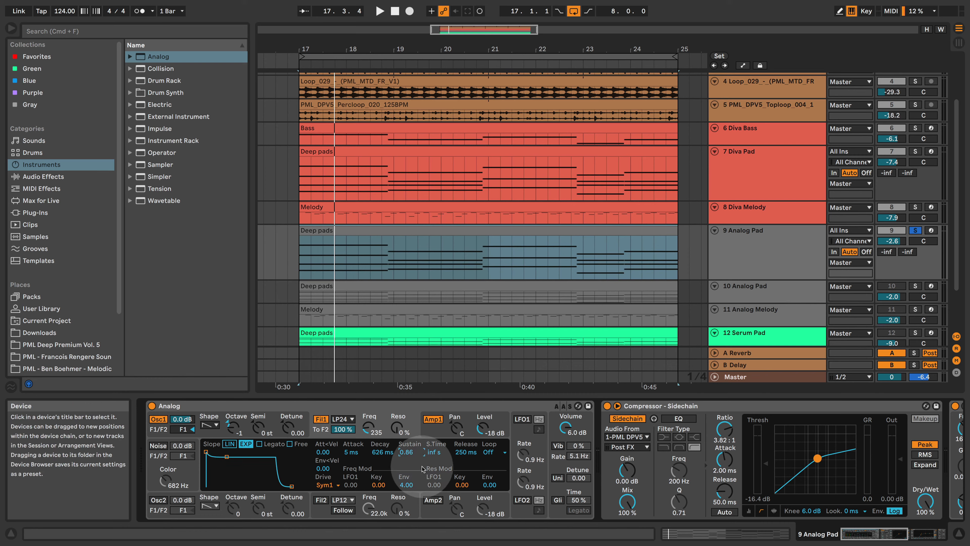
{"action": "key", "text": "space"}
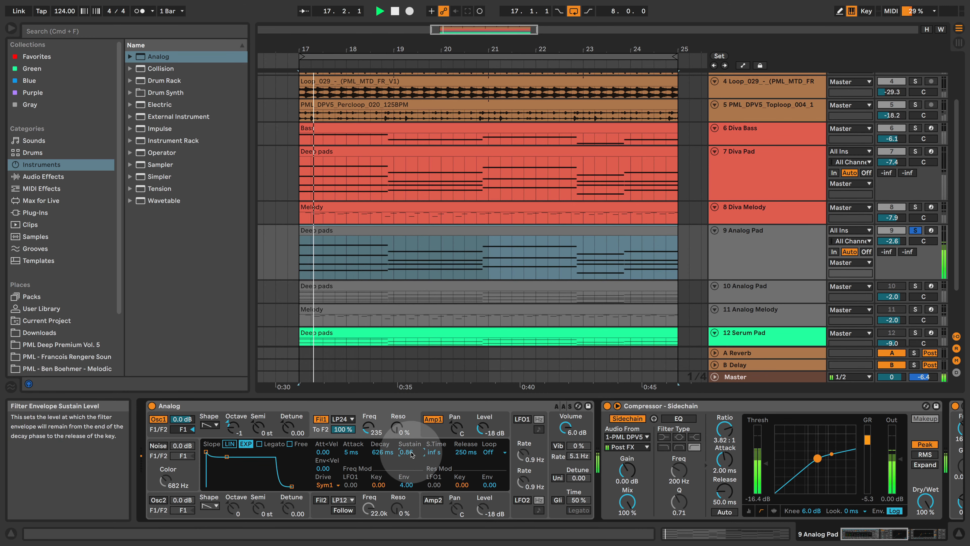
{"action": "left_click", "coordinate": [411, 453]}
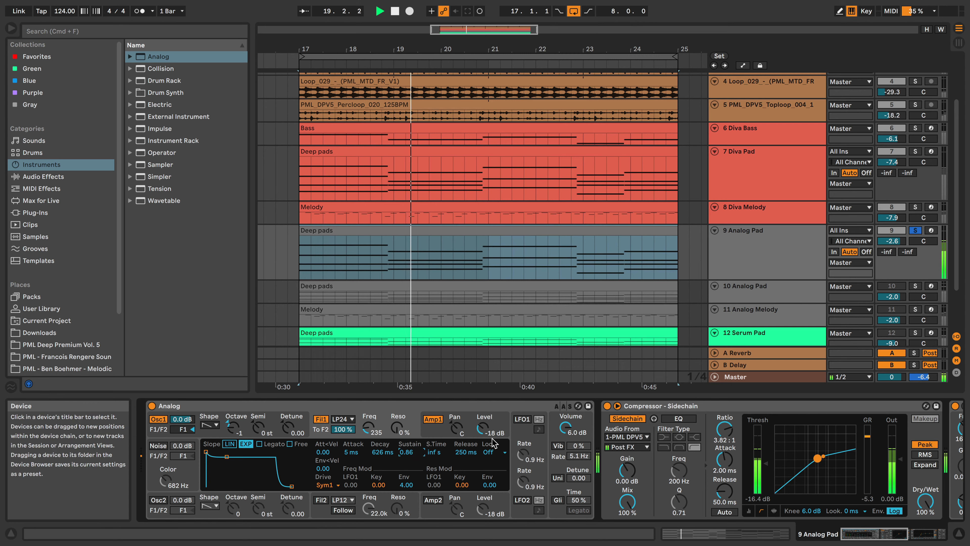
Compare the pads by soloing 7 Diva Pad and then 9 Analog Pad.
{"action": "left_click", "coordinate": [915, 151]}
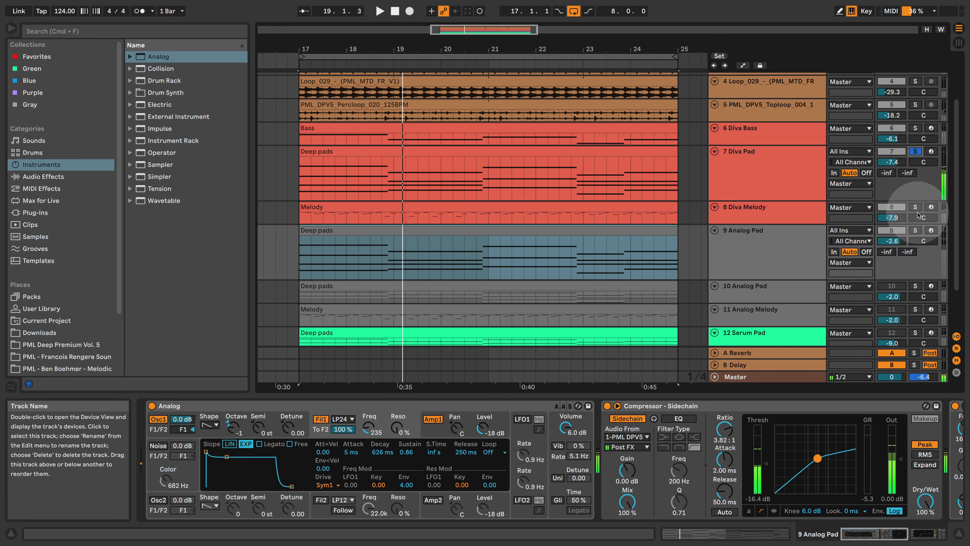
{"action": "left_click", "coordinate": [915, 230]}
{"action": "left_click", "coordinate": [804, 254]}
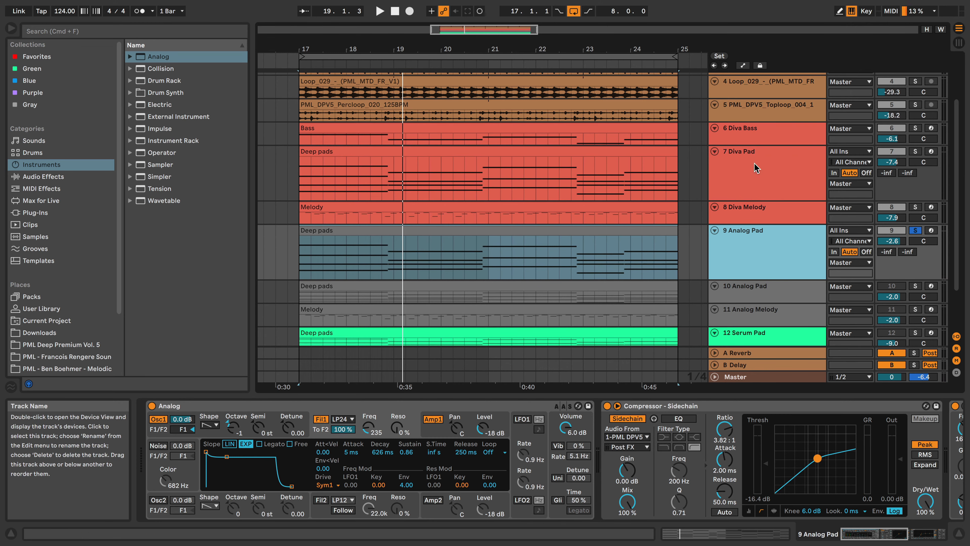
During playback, reduce the Filter 1 envelope's sustain to 0.74 and lower the filter cutoff to about 91 Hz.
{"action": "left_click", "coordinate": [225, 424]}
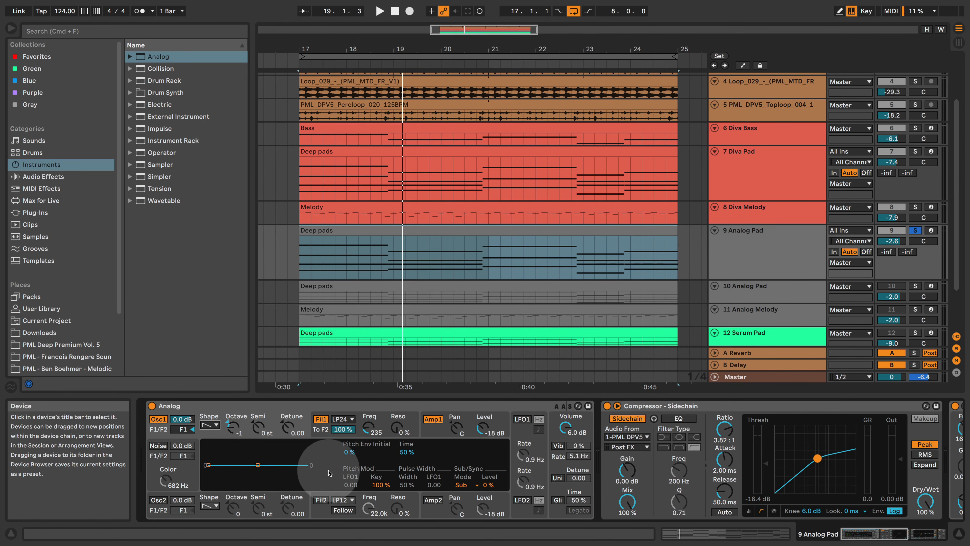
{"action": "left_click", "coordinate": [388, 419]}
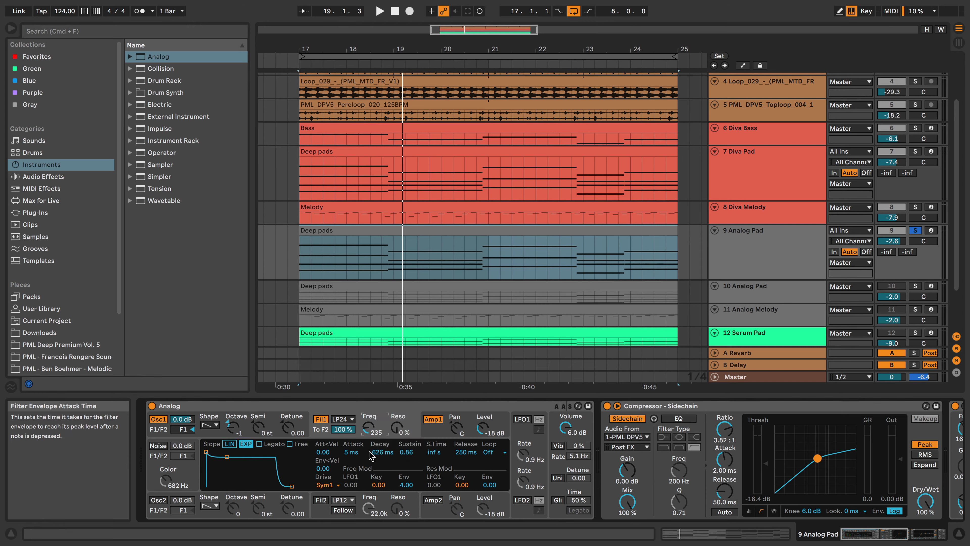
{"action": "key", "text": "space"}
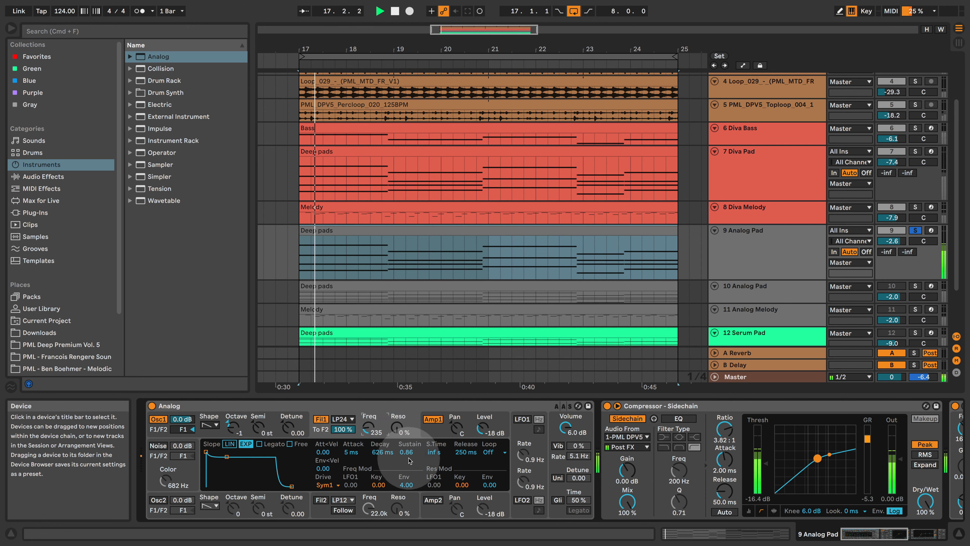
{"action": "left_click_drag", "start_coordinate": [407, 454], "coordinate": [407, 464]}
{"action": "left_click_drag", "start_coordinate": [367, 433], "coordinate": [368, 442]}
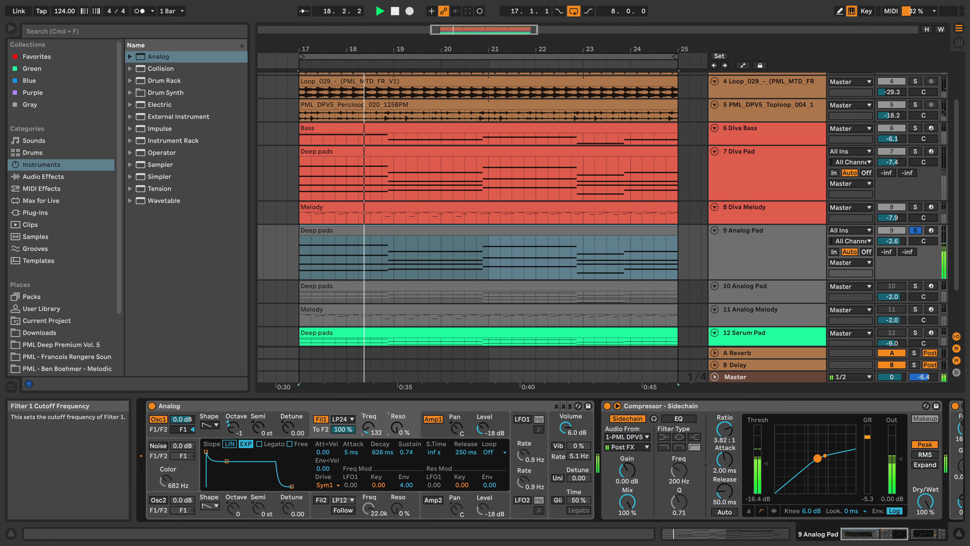
{"action": "key", "text": "space"}
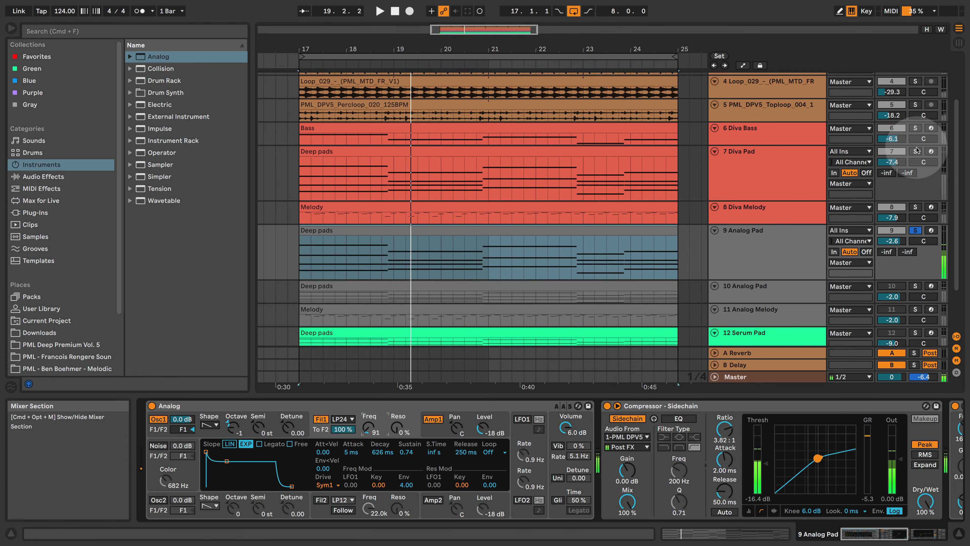
Solo 7 Diva Pad during playback as a reference, and return the solo to the selected 9 Analog Pad track.
{"action": "left_click", "coordinate": [916, 152]}
{"action": "key", "text": "space"}
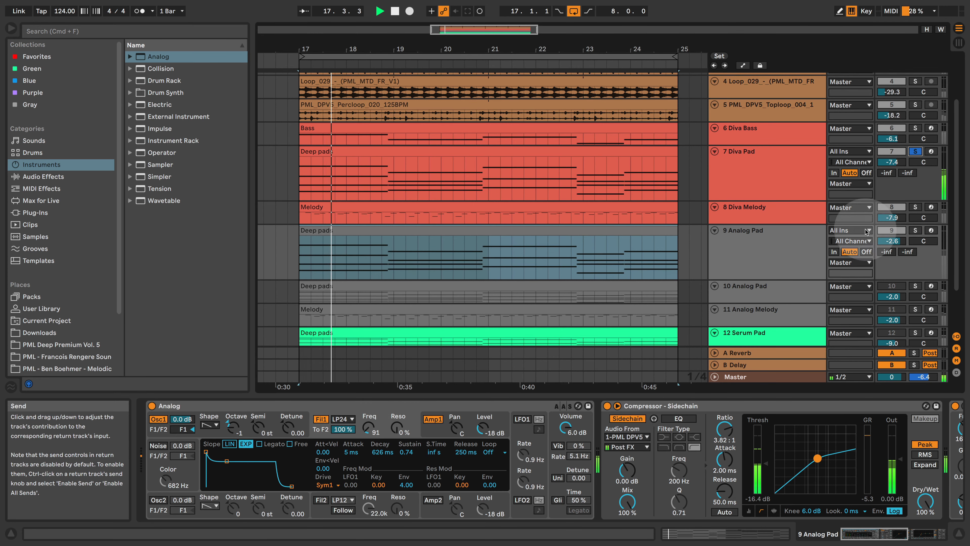
{"action": "left_click", "coordinate": [915, 230]}
{"action": "left_click", "coordinate": [772, 240]}
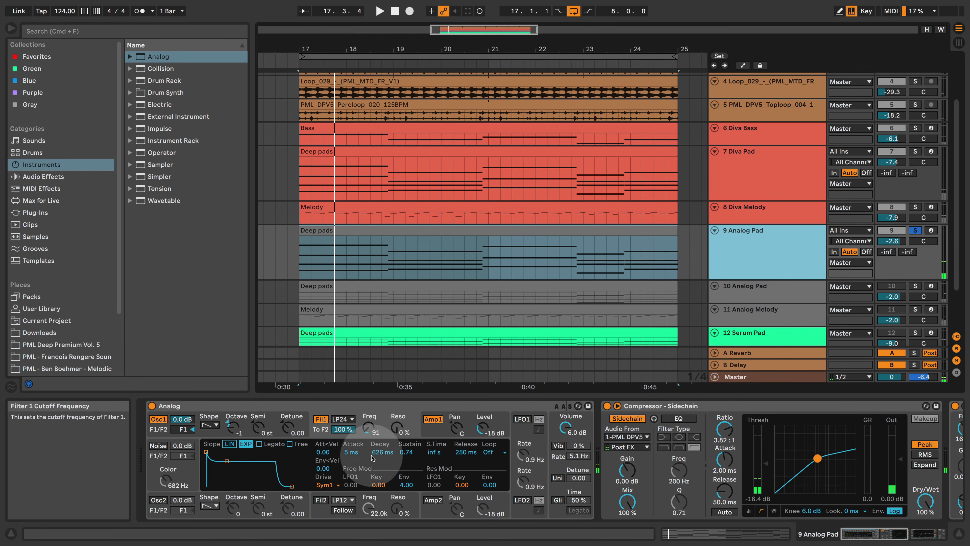
Set the Filter 1 envelope's attack to about 29 ms, replaying the pad's start to check it.
{"action": "left_click_drag", "start_coordinate": [351, 452], "coordinate": [351, 450]}
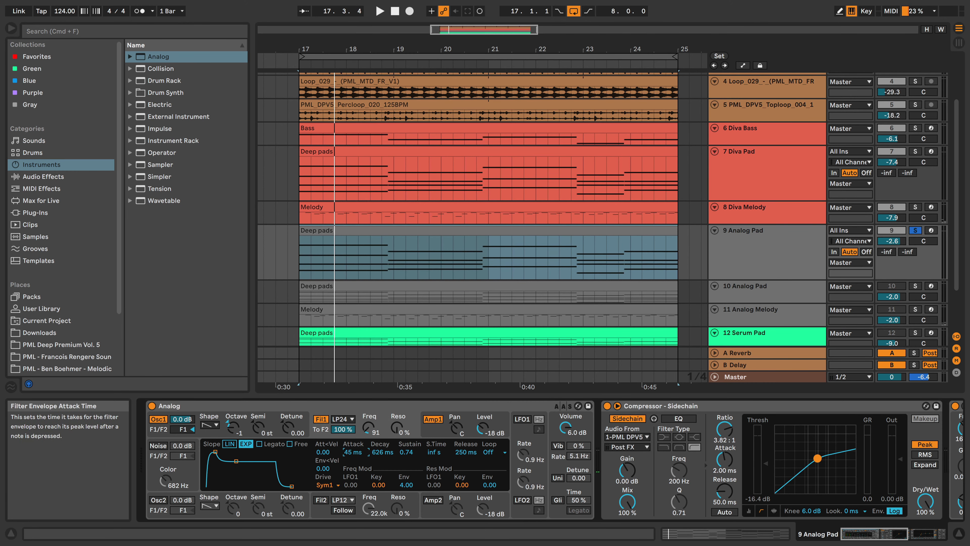
{"action": "left_click_drag", "start_coordinate": [354, 455], "coordinate": [355, 463]}
{"action": "key", "text": "space"}
{"action": "key", "text": "space"}
{"action": "key", "text": "space"}
{"action": "key", "text": "space"}
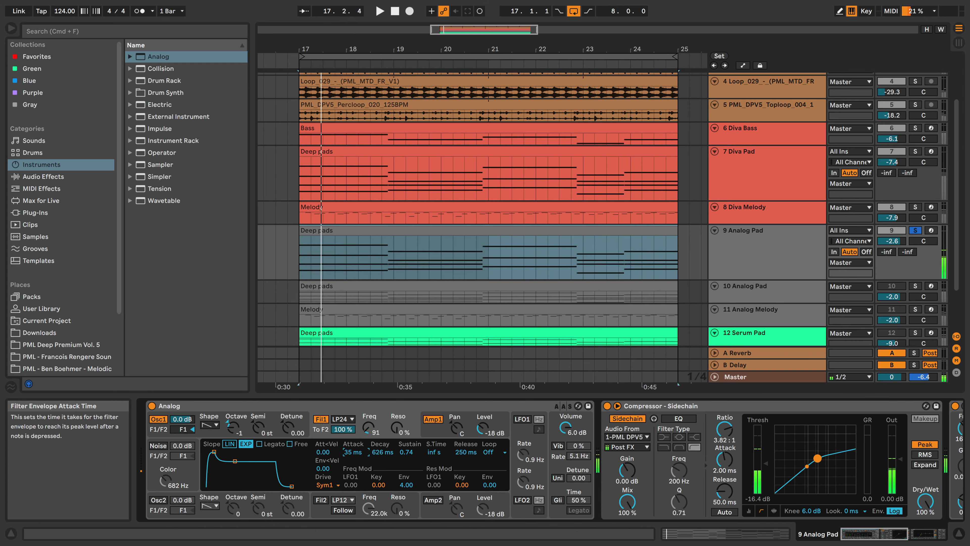
Lower Filter 1's cutoff to about 74 Hz and lengthen its envelope decay to 2.64 s while replaying the pad.
{"action": "left_click", "coordinate": [368, 427]}
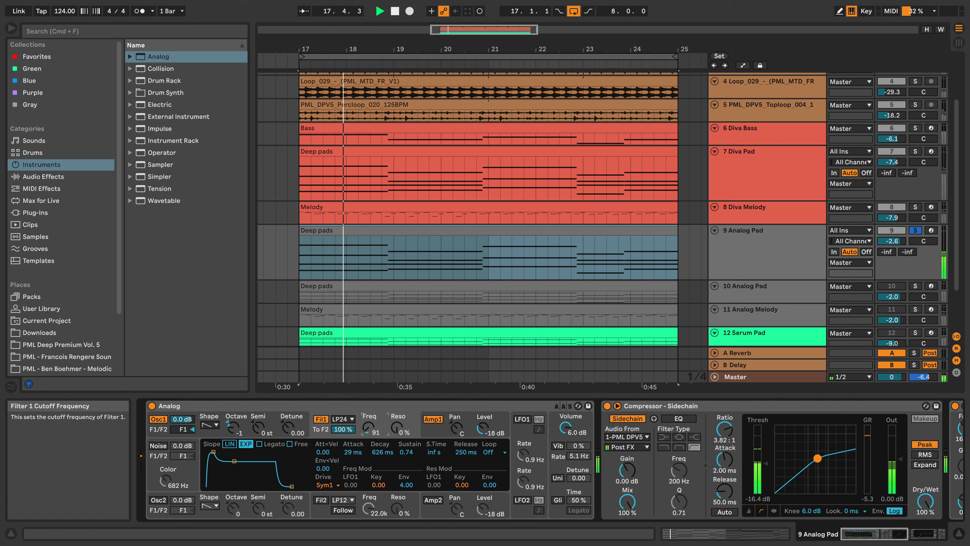
{"action": "left_click_drag", "start_coordinate": [382, 452], "coordinate": [383, 448]}
{"action": "key", "text": "space"}
{"action": "key", "text": "space"}
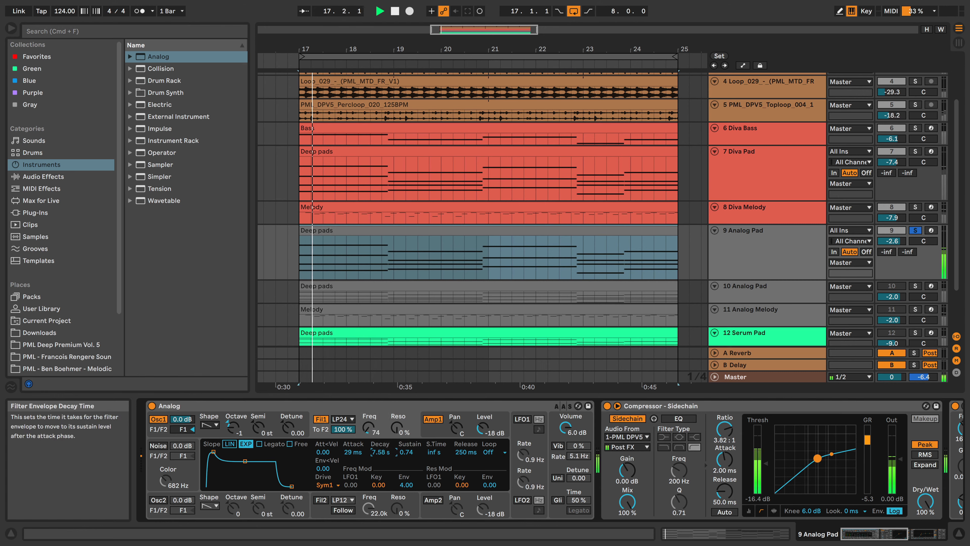
{"action": "key", "text": "space"}
{"action": "key", "text": "space"}
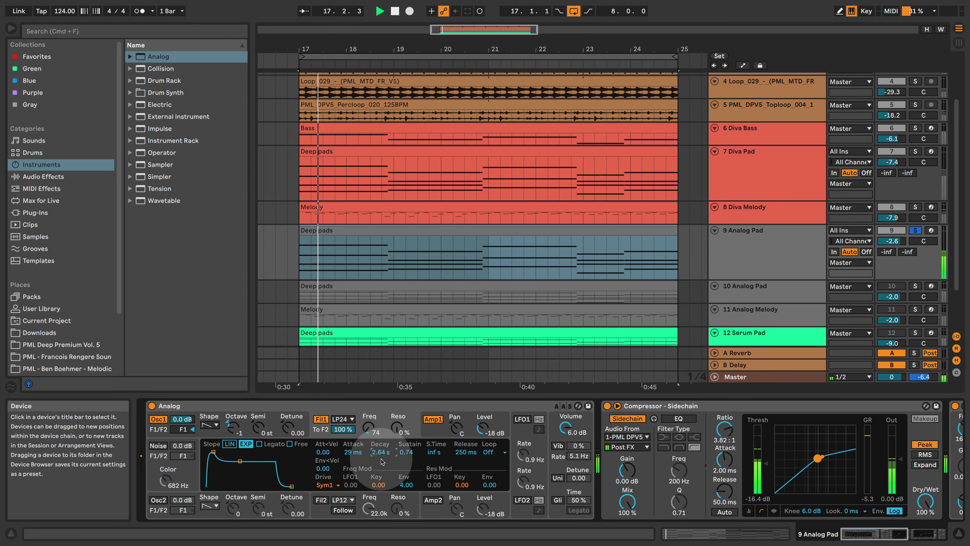
Compare the adjusted sound with the original by soloing 7 Diva Pad and then 9 Analog Pad from the loop start.
{"action": "left_click", "coordinate": [915, 152]}
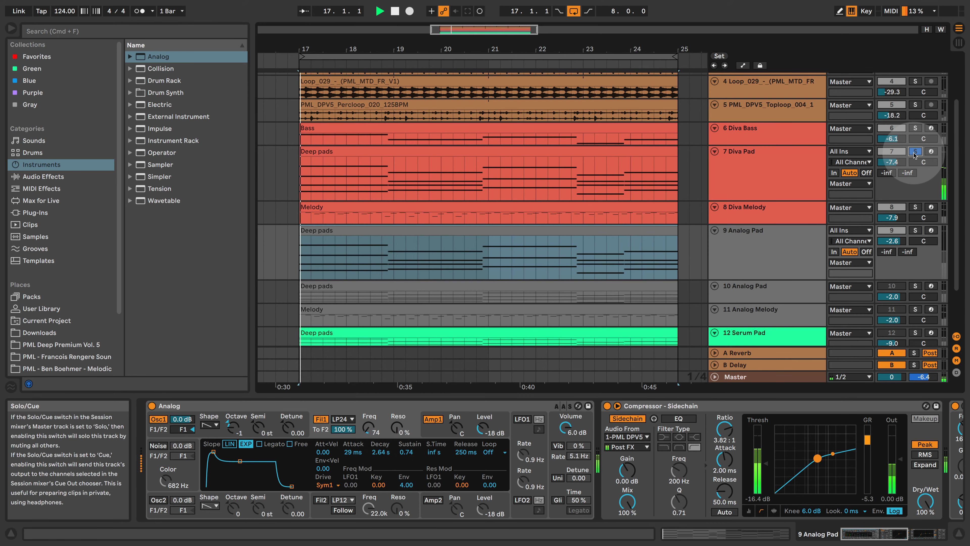
{"action": "left_click", "coordinate": [916, 231]}
{"action": "key", "text": "space"}
{"action": "key", "text": "space"}
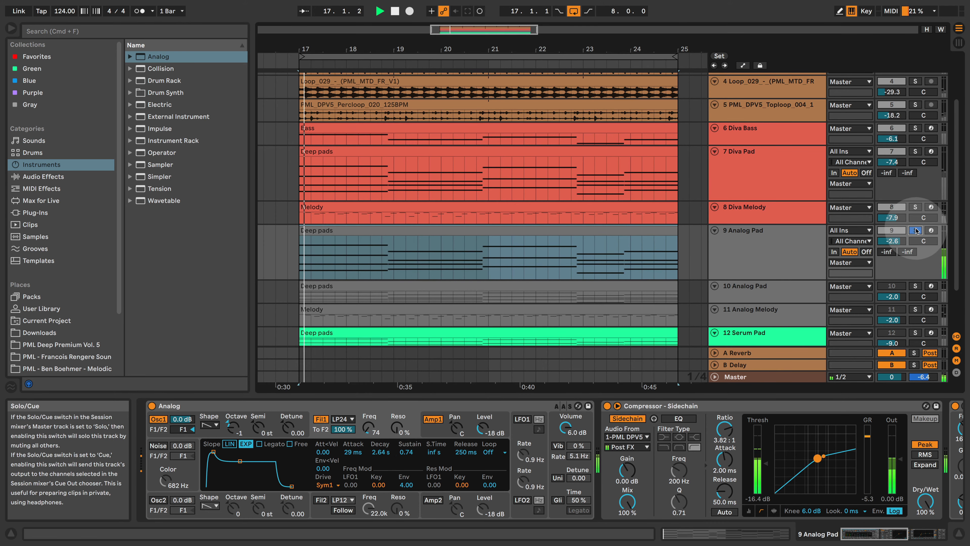
Lower Filter 1's cutoff to about 51 Hz and compare the result by soloing 7 Diva Pad and then 9 Analog Pad.
{"action": "left_click_drag", "start_coordinate": [369, 427], "coordinate": [369, 438]}
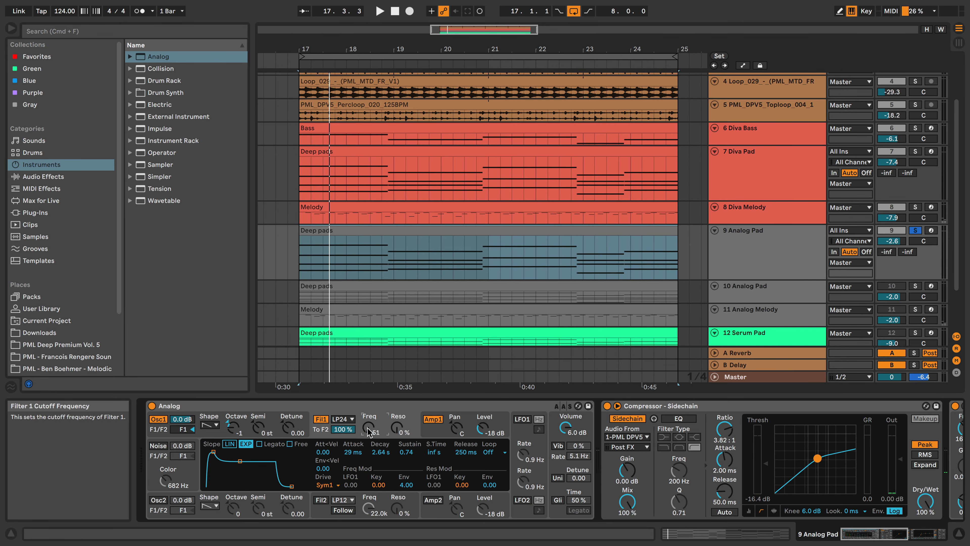
{"action": "key", "text": "space"}
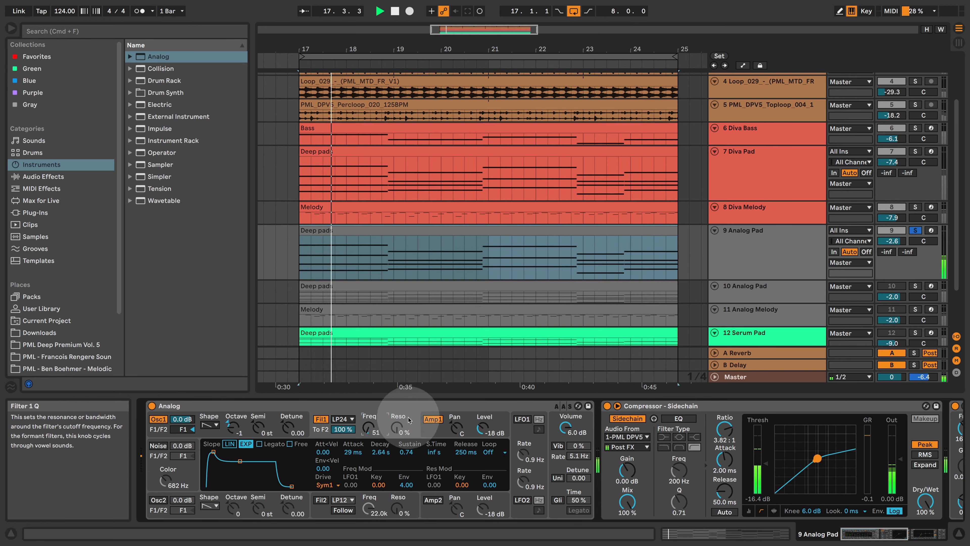
{"action": "left_click", "coordinate": [916, 150]}
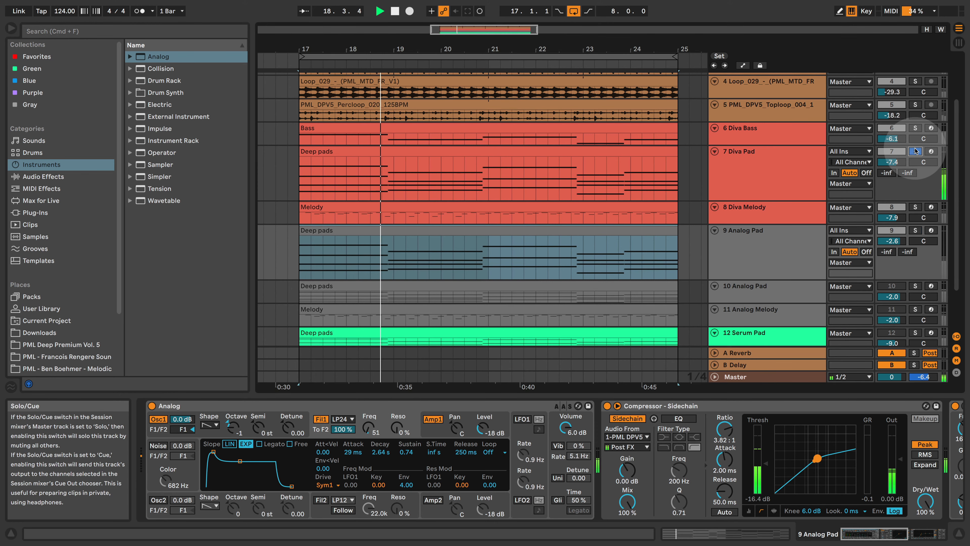
{"action": "left_click", "coordinate": [916, 230]}
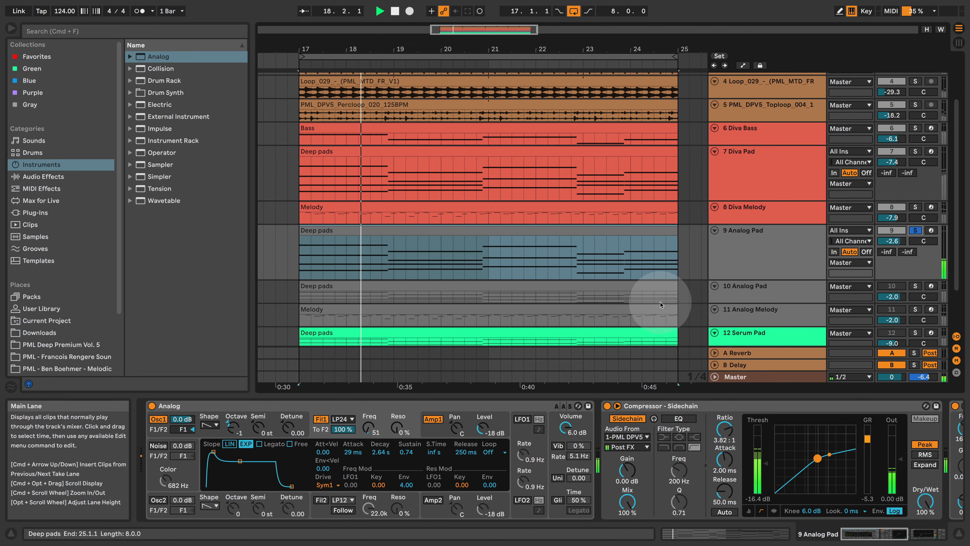
Tune EQ Eight's low-cut band to about 141 Hz with a Q of about 0.72, comparing the sound with 7 Diva Pad.
{"action": "mouse_move", "coordinate": [884, 536]}
{"action": "left_mouse_down"}
{"action": "mouse_move", "coordinate": [910, 537]}
{"action": "mouse_move", "coordinate": [859, 543]}
{"action": "mouse_move", "coordinate": [894, 538]}
{"action": "left_mouse_up"}
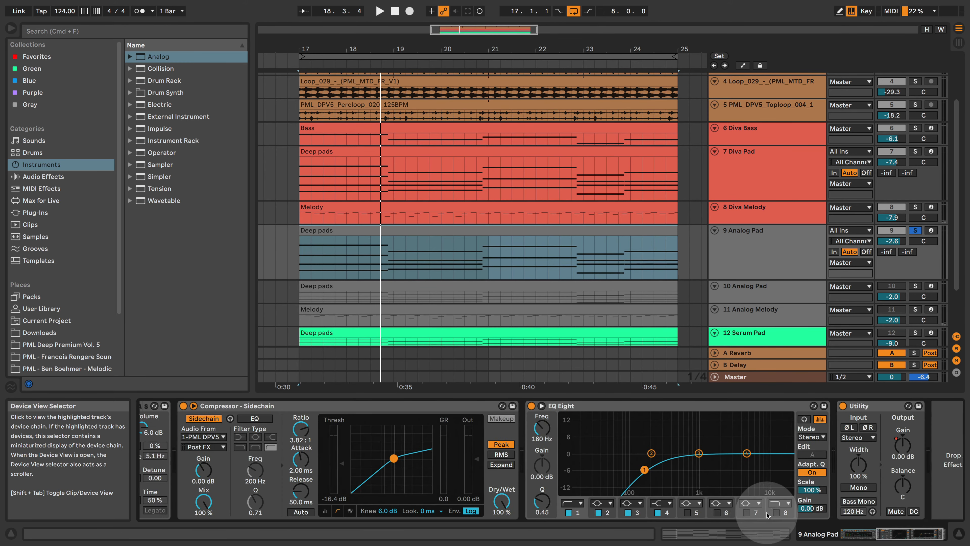
{"action": "left_click_drag", "start_coordinate": [646, 470], "coordinate": [643, 468]}
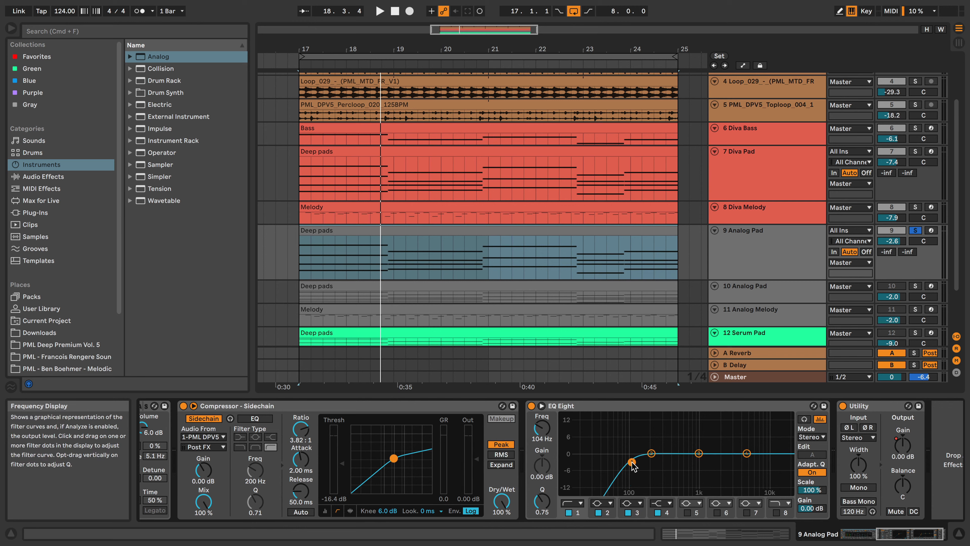
{"action": "left_click", "coordinate": [586, 334]}
{"action": "key", "text": "space"}
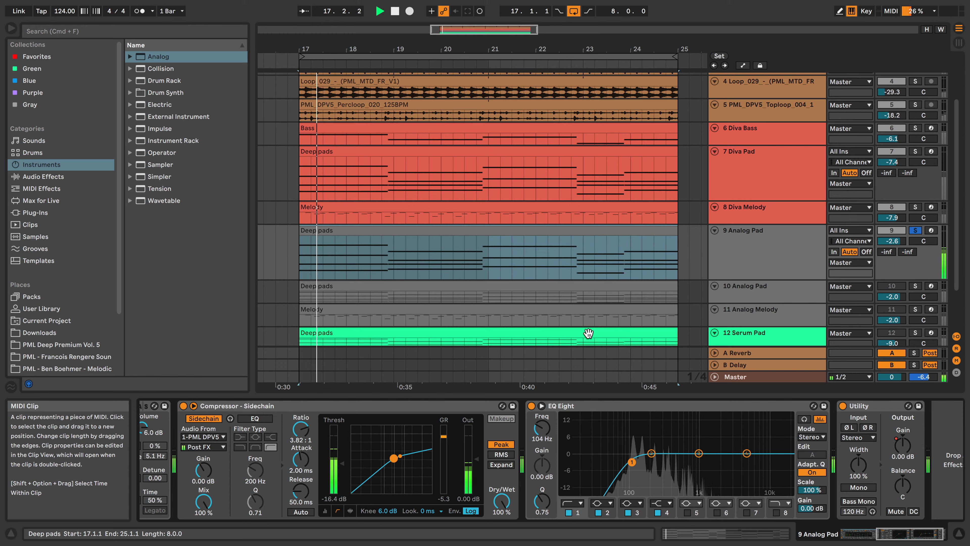
{"action": "left_click", "coordinate": [916, 152]}
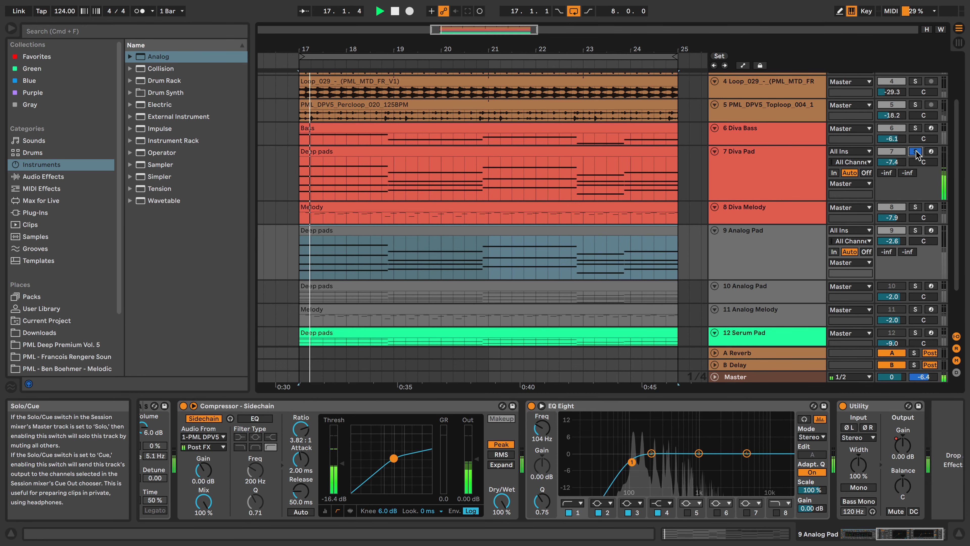
{"action": "key", "text": "space"}
{"action": "left_click_drag", "start_coordinate": [631, 462], "coordinate": [633, 463]}
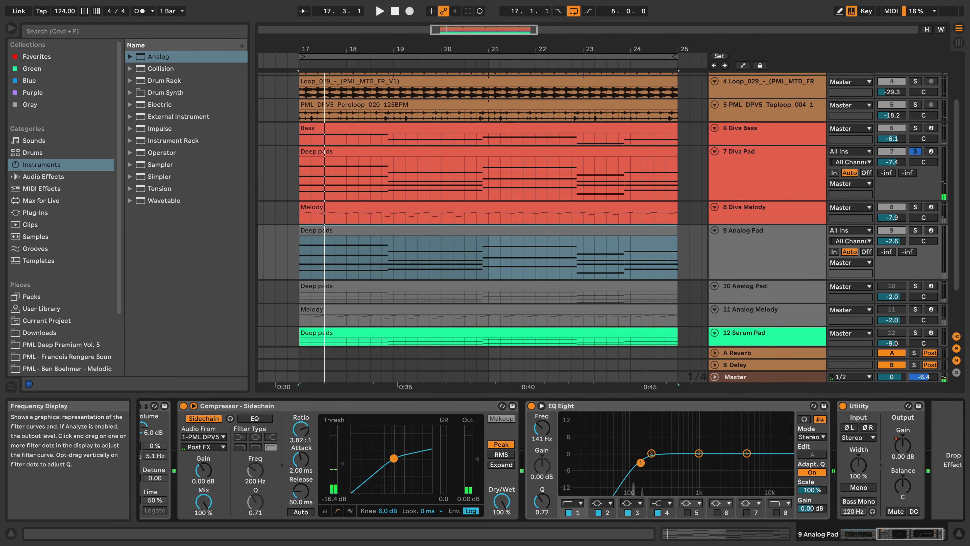
{"action": "left_click", "coordinate": [915, 230]}
{"action": "key", "text": "space"}
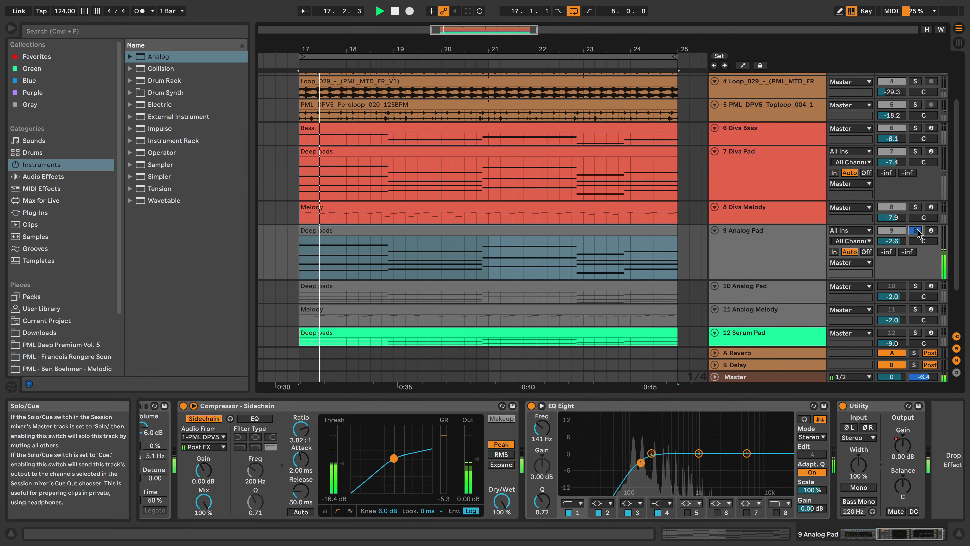
Raise the 9 Analog Pad track volume to -1.4 dB and sweep Analog's Filter 1 cutoff to about 248 Hz during playback.
{"action": "left_click_drag", "start_coordinate": [892, 241], "coordinate": [892, 240]}
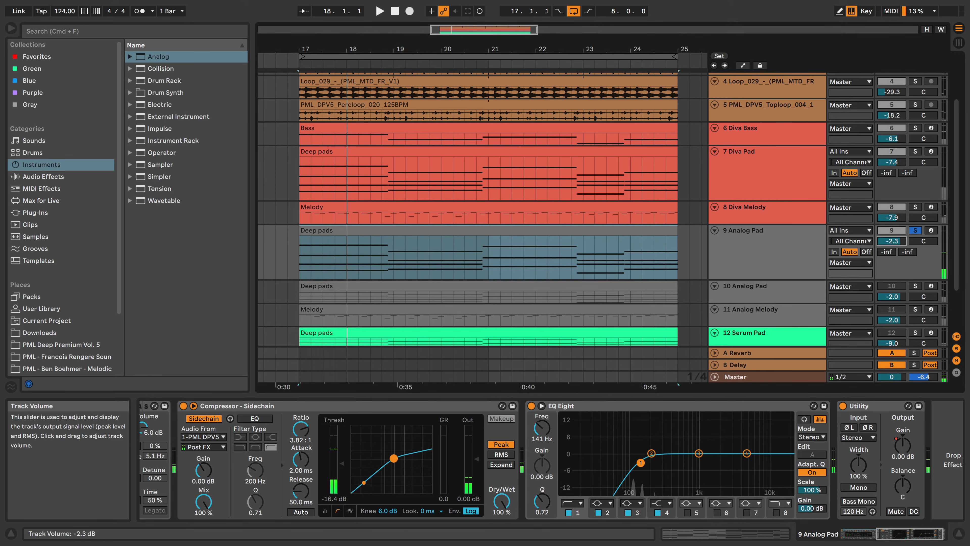
{"action": "key", "text": "space"}
{"action": "left_click_drag", "start_coordinate": [926, 535], "coordinate": [880, 540]}
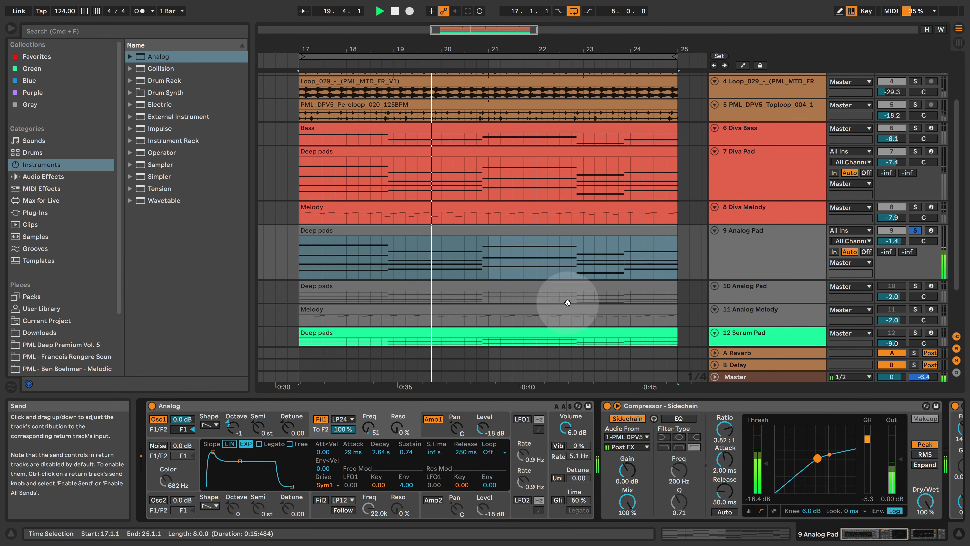
{"action": "left_click_drag", "start_coordinate": [369, 427], "coordinate": [368, 418]}
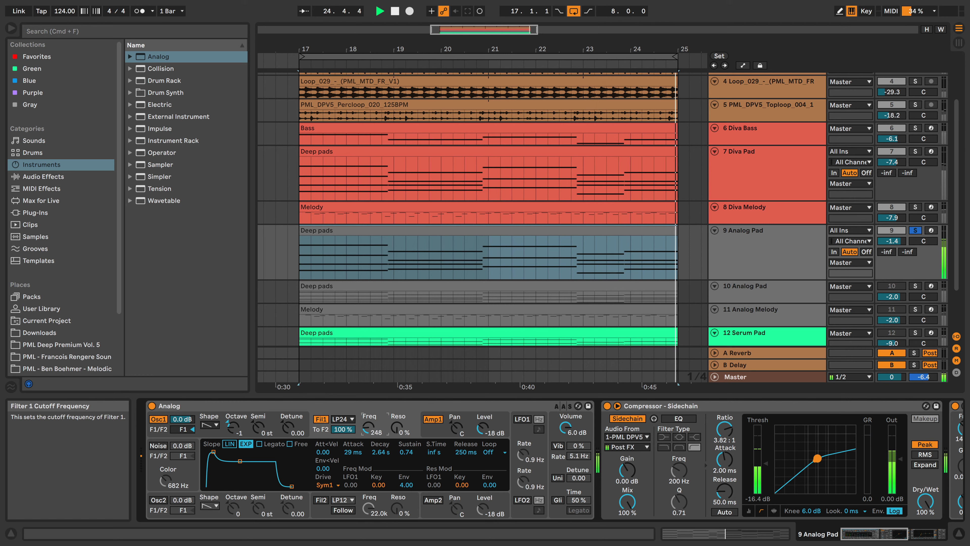
{"action": "key", "text": "space"}
Set the Amp 1 envelope's release to about 1.04 s and replay the pad from the loop start.
{"action": "left_click", "coordinate": [436, 426]}
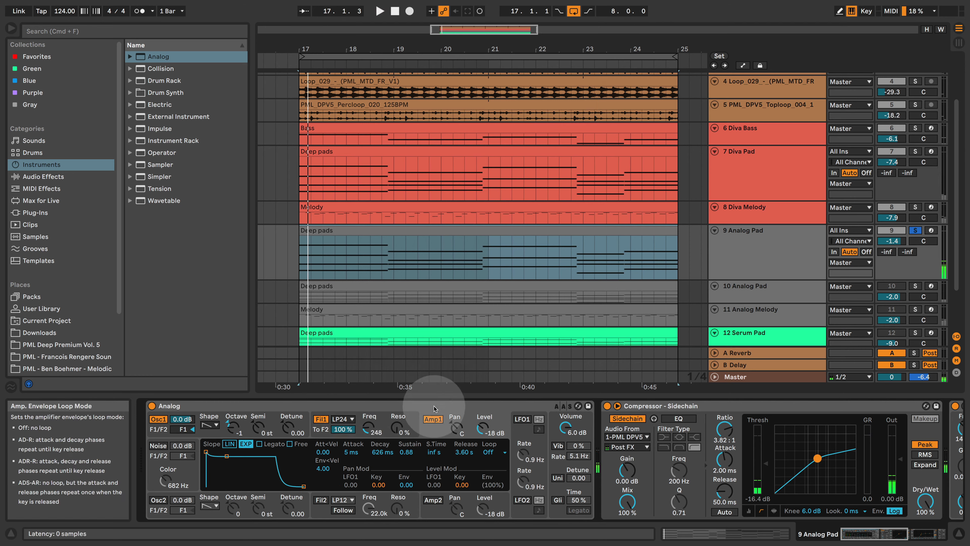
{"action": "left_click", "coordinate": [463, 452]}
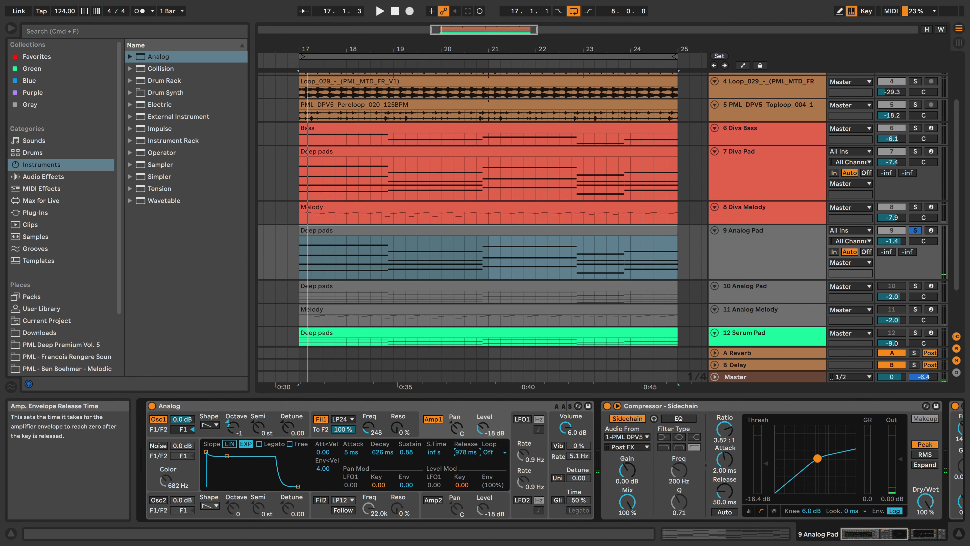
{"action": "left_click_drag", "start_coordinate": [470, 450], "coordinate": [470, 448]}
{"action": "key", "text": "space"}
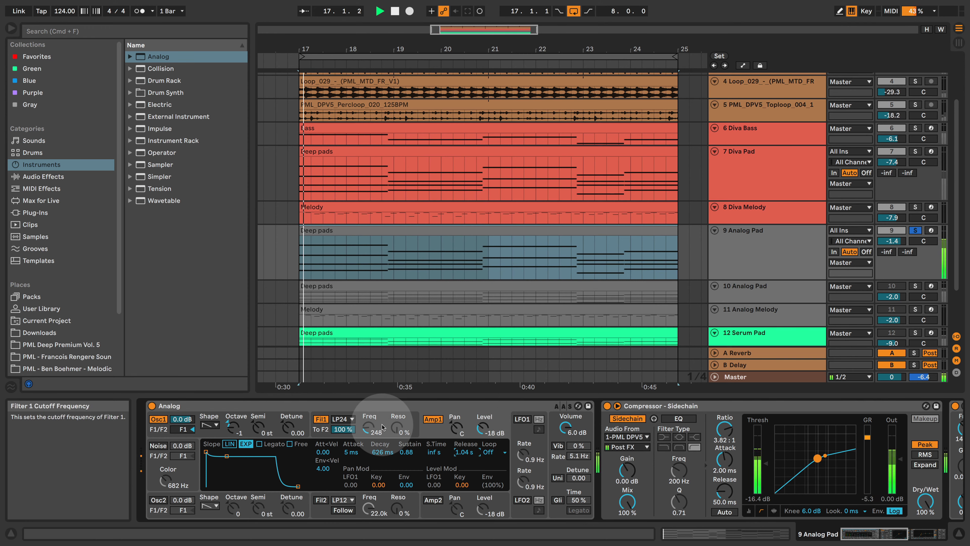
{"action": "key", "text": "space"}
Sweep Filter 1's cutoff up to about 974 Hz and back down to about 290 Hz during playback.
{"action": "left_click", "coordinate": [387, 428]}
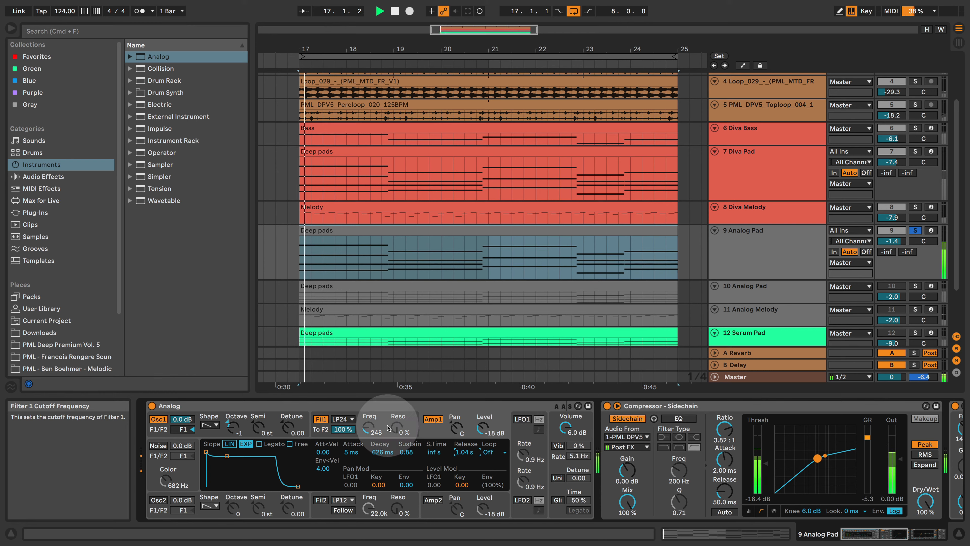
{"action": "left_click", "coordinate": [386, 424]}
{"action": "left_click_drag", "start_coordinate": [367, 429], "coordinate": [367, 424]}
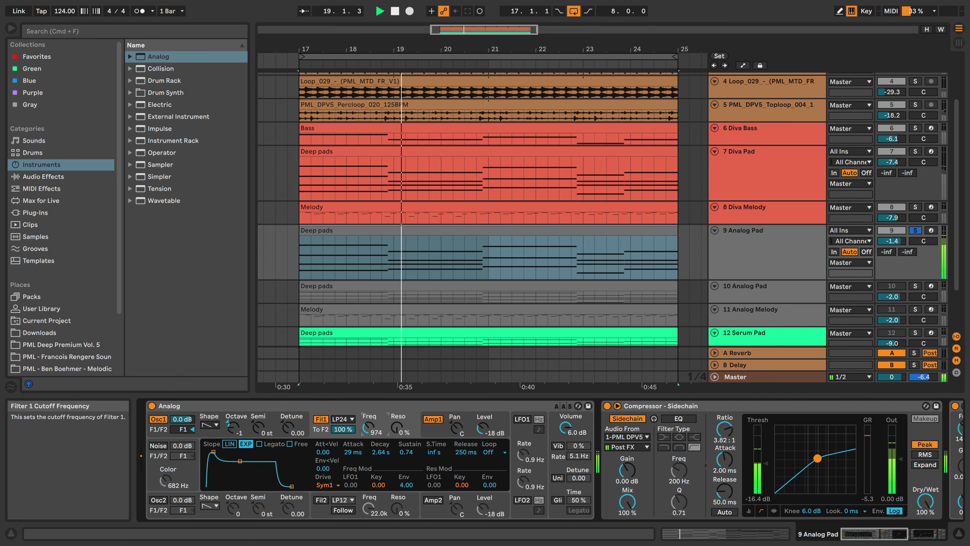
{"action": "left_click_drag", "start_coordinate": [384, 425], "coordinate": [384, 431]}
{"action": "key", "text": "space"}
Shorten the Amp 1 envelope's release, and sweep Filter 1's cutoff during playback, ending at about 70 Hz.
{"action": "left_click", "coordinate": [434, 433]}
{"action": "left_click_drag", "start_coordinate": [473, 453], "coordinate": [461, 454]}
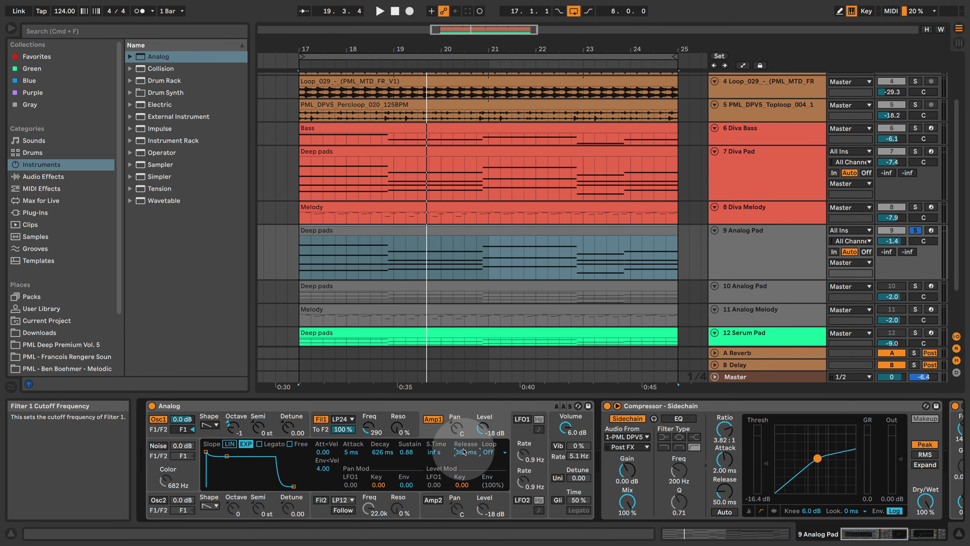
{"action": "left_click", "coordinate": [386, 425]}
{"action": "key", "text": "space"}
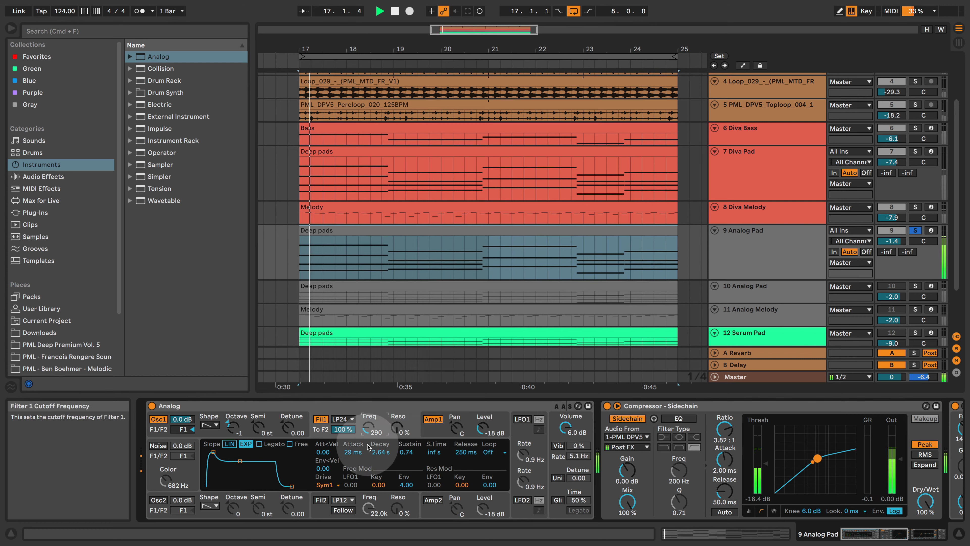
{"action": "left_click_drag", "start_coordinate": [369, 430], "coordinate": [368, 423]}
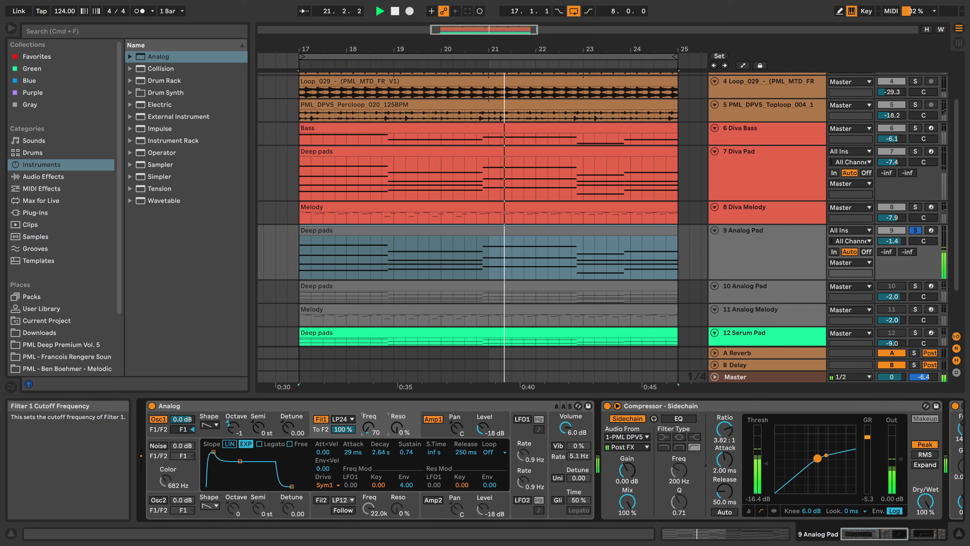
{"action": "key", "text": "space"}
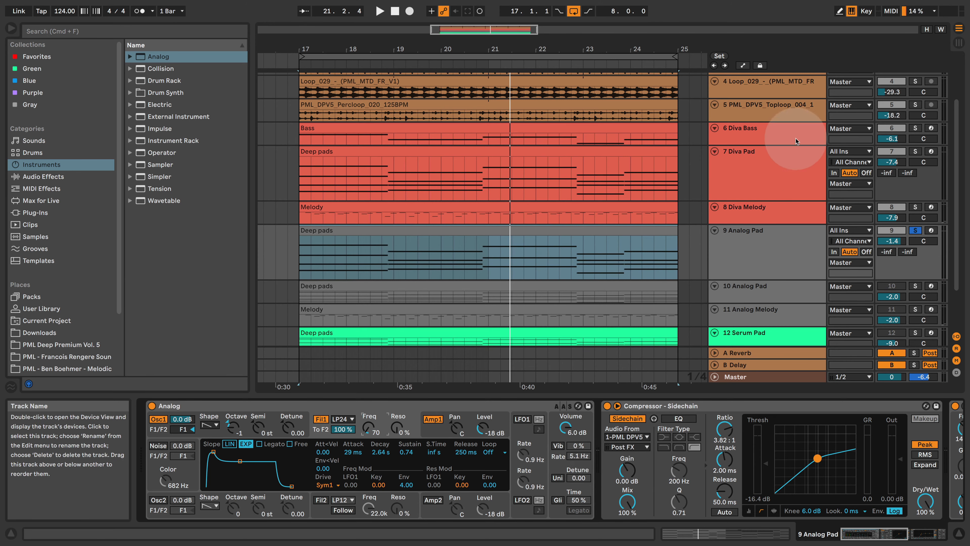
Check the glide setting in the Diva plug-in on 7 Diva Pad, and return to the 9 Analog Pad track.
{"action": "left_click", "coordinate": [763, 167]}
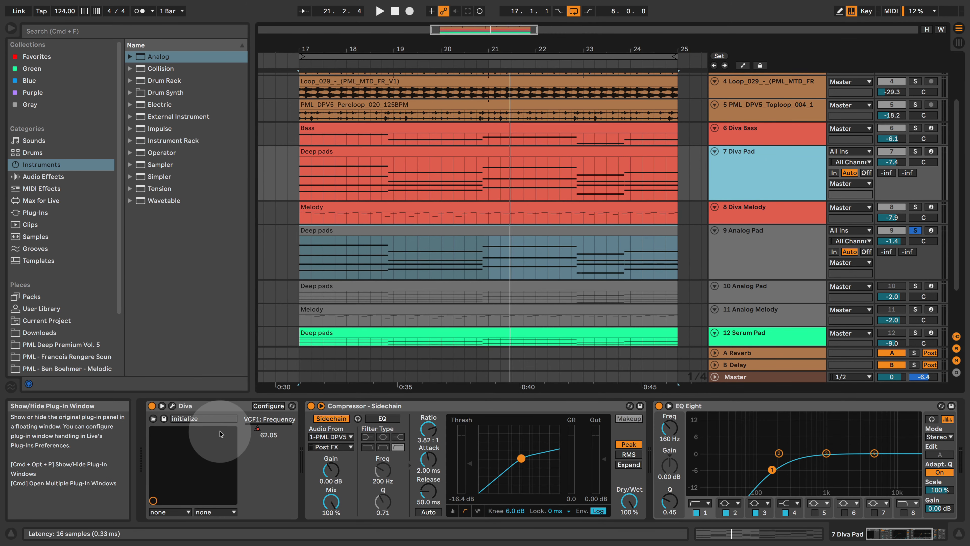
{"action": "key", "text": "super+alt+p"}
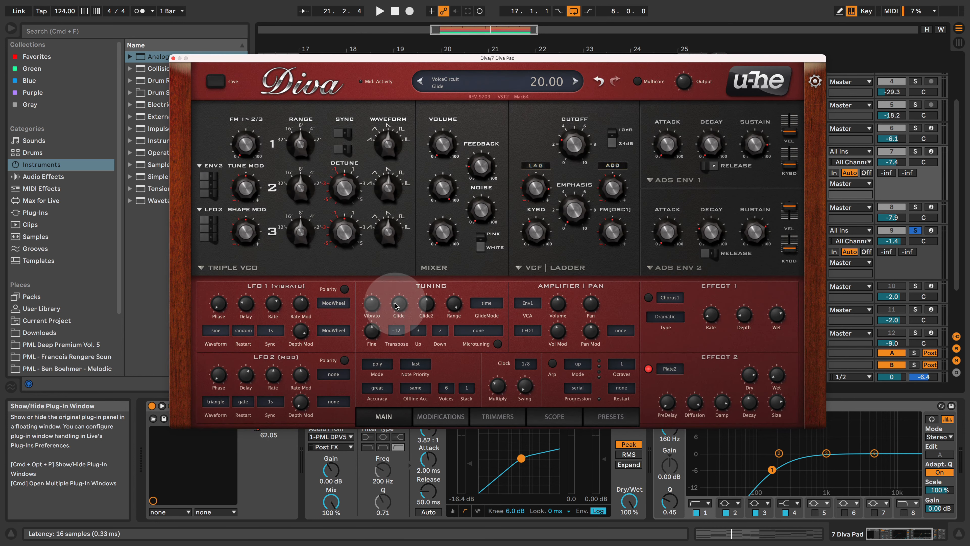
{"action": "left_click", "coordinate": [174, 59]}
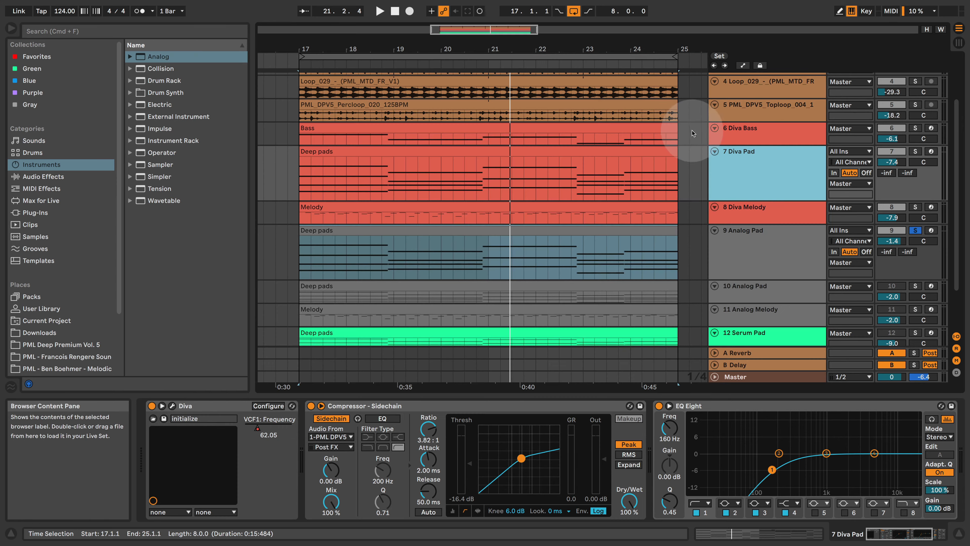
{"action": "left_click", "coordinate": [768, 233]}
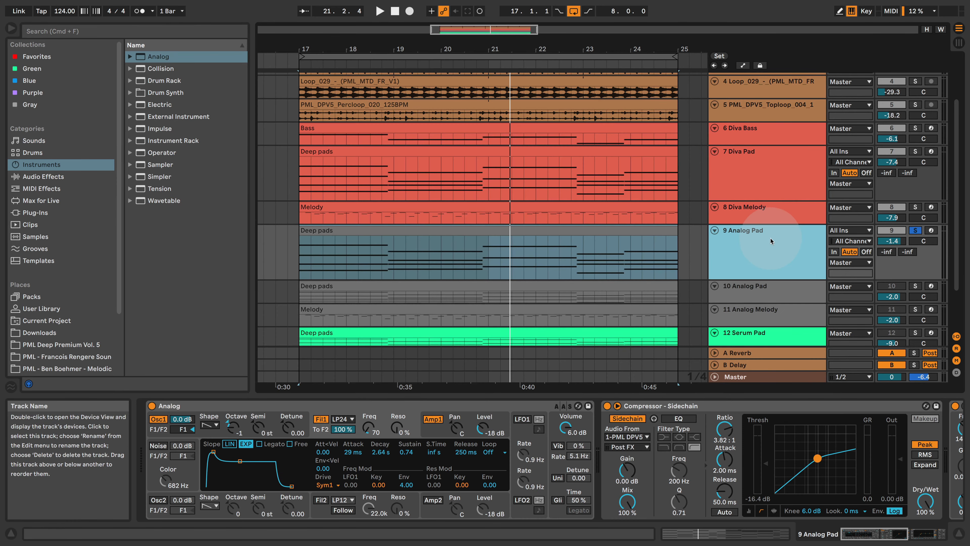
Enable glide in Analog and set its time to about 51 % while listening to the pad.
{"action": "left_click", "coordinate": [559, 500]}
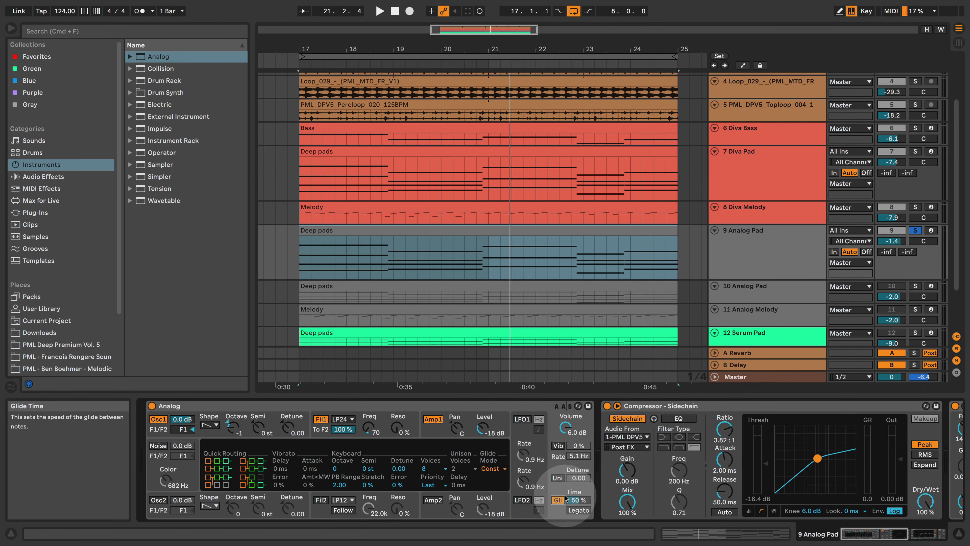
{"action": "key", "text": "space"}
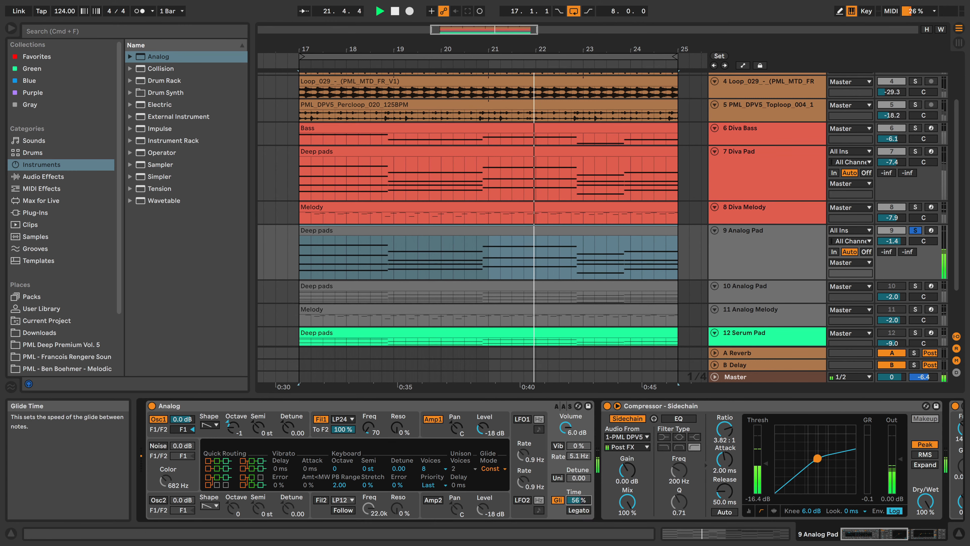
{"action": "left_click_drag", "start_coordinate": [579, 500], "coordinate": [589, 502]}
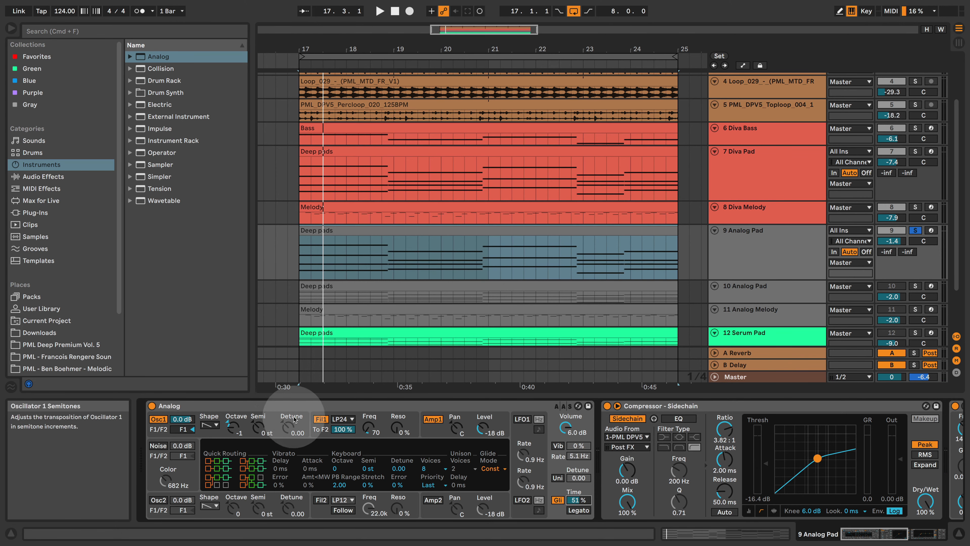
Check the effect section of the Diva plug-in on 7 Diva Pad, and return to the 9 Analog Pad track.
{"action": "left_click", "coordinate": [776, 174]}
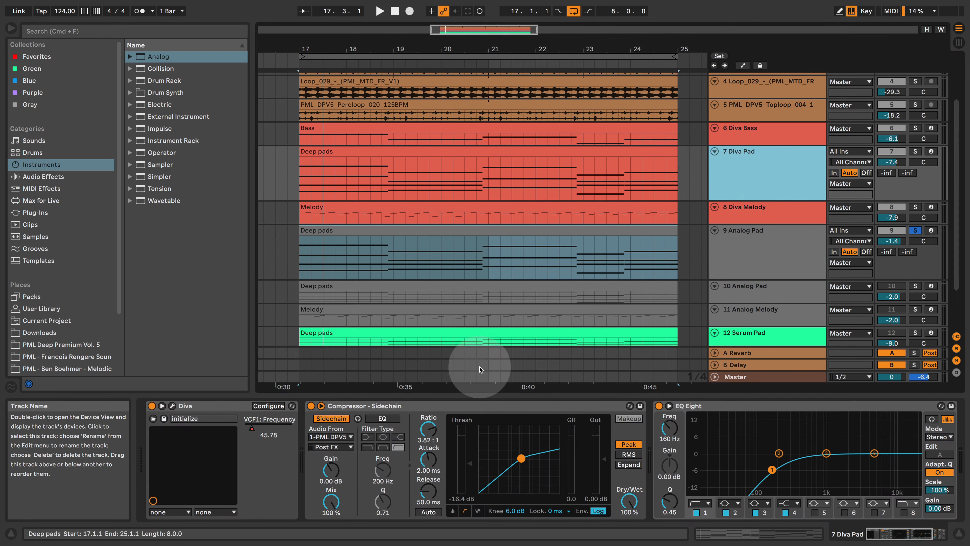
{"action": "left_click", "coordinate": [173, 408]}
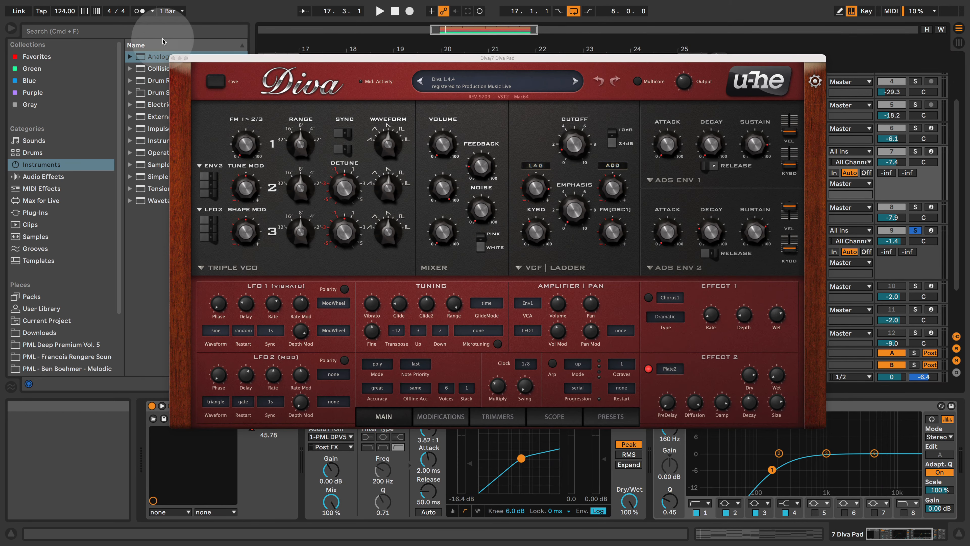
{"action": "left_click", "coordinate": [173, 58]}
{"action": "left_click", "coordinate": [772, 257]}
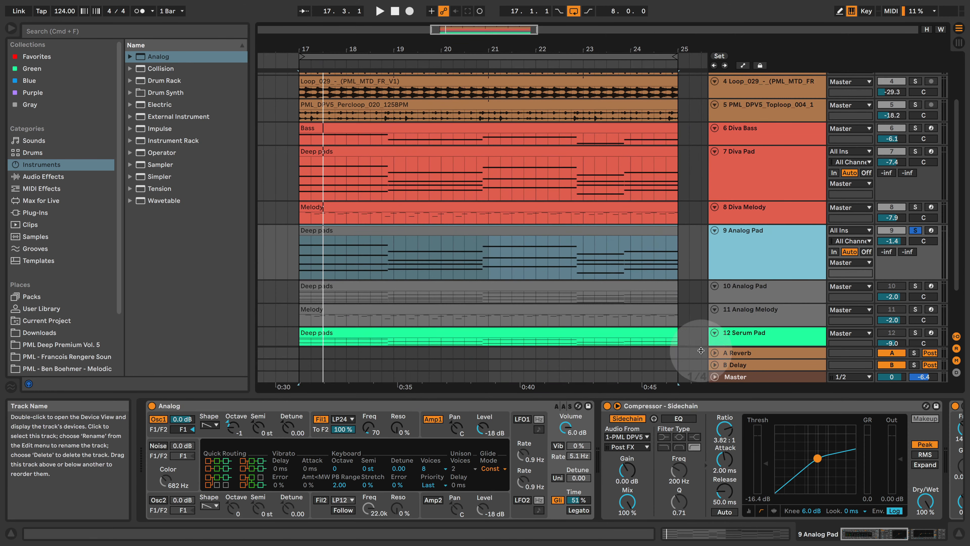
Search the audio effects for "rever" and insert a Reverb between Analog and the sidechain Compressor on 9 Analog Pad.
{"action": "left_click", "coordinate": [46, 177]}
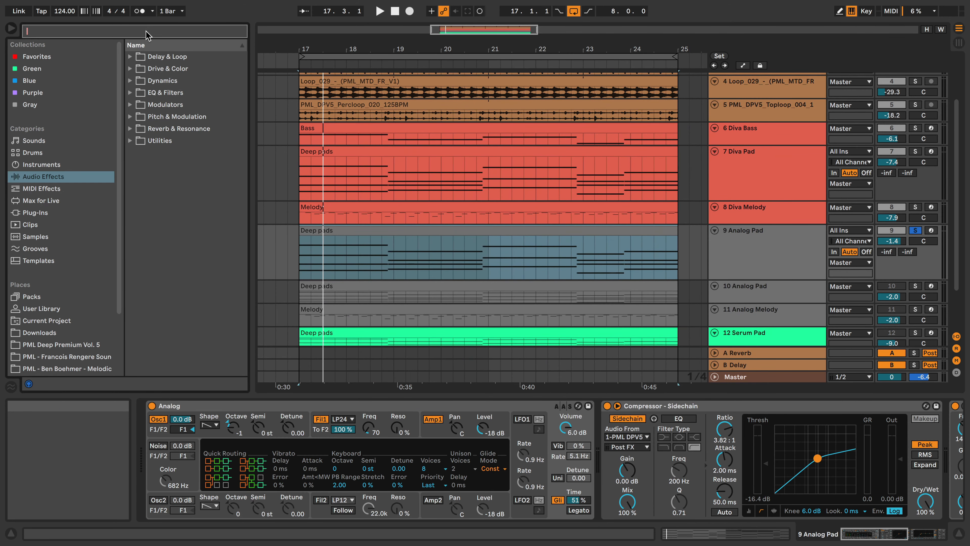
{"action": "left_click", "coordinate": [131, 68]}
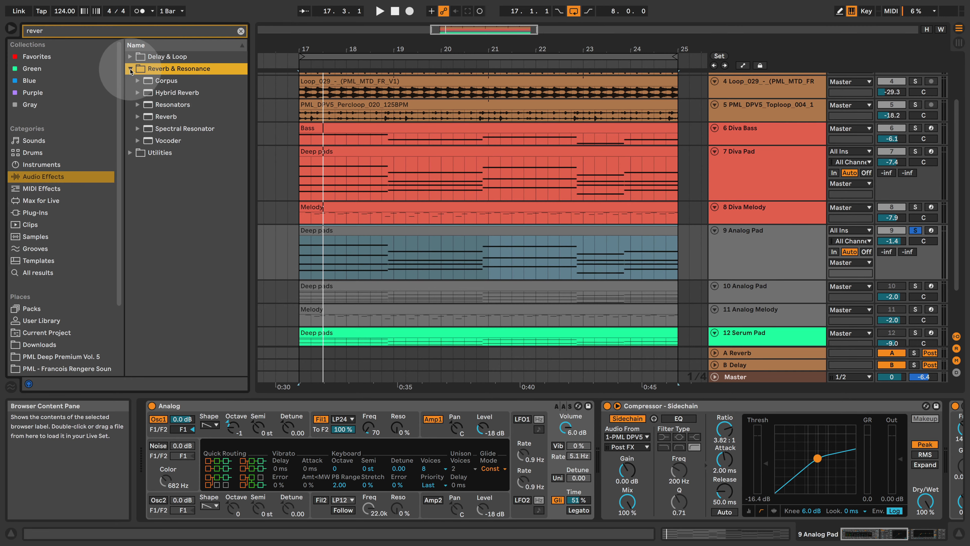
{"action": "left_click_drag", "start_coordinate": [166, 117], "coordinate": [771, 416]}
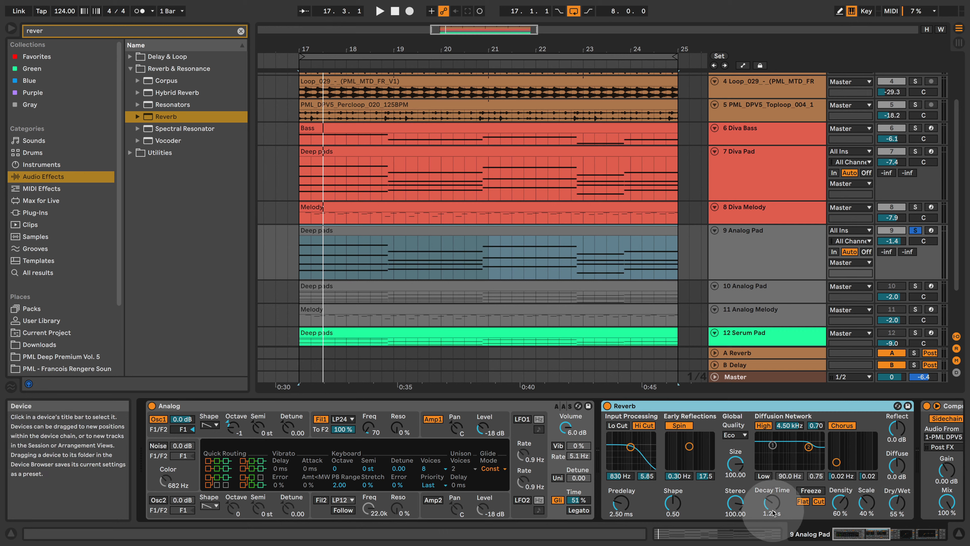
Set the Reverb on 9 Analog Pad to 2.20 s decay, -30 dB Reflect, 0.9 dB Diffuse and 18 % Dry/Wet while listening.
{"action": "left_click_drag", "start_coordinate": [772, 504], "coordinate": [772, 500]}
{"action": "key", "text": "space"}
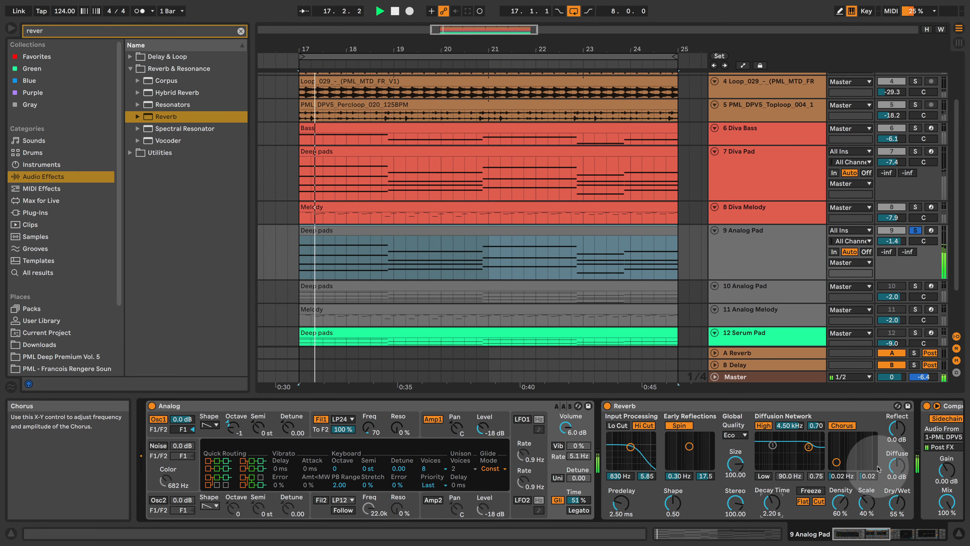
{"action": "key", "text": "space"}
{"action": "left_click_drag", "start_coordinate": [896, 504], "coordinate": [896, 521]}
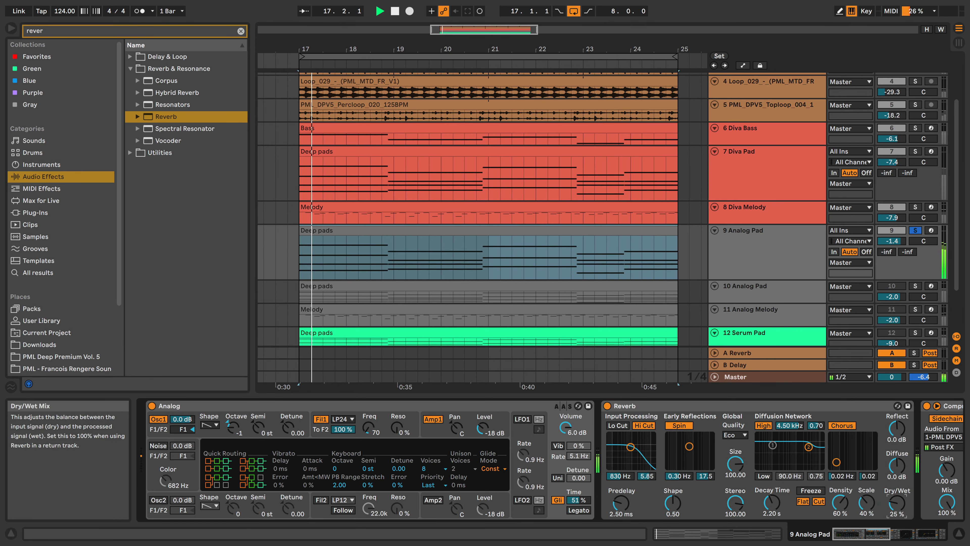
{"action": "key", "text": "space"}
{"action": "left_click_drag", "start_coordinate": [895, 427], "coordinate": [901, 471]}
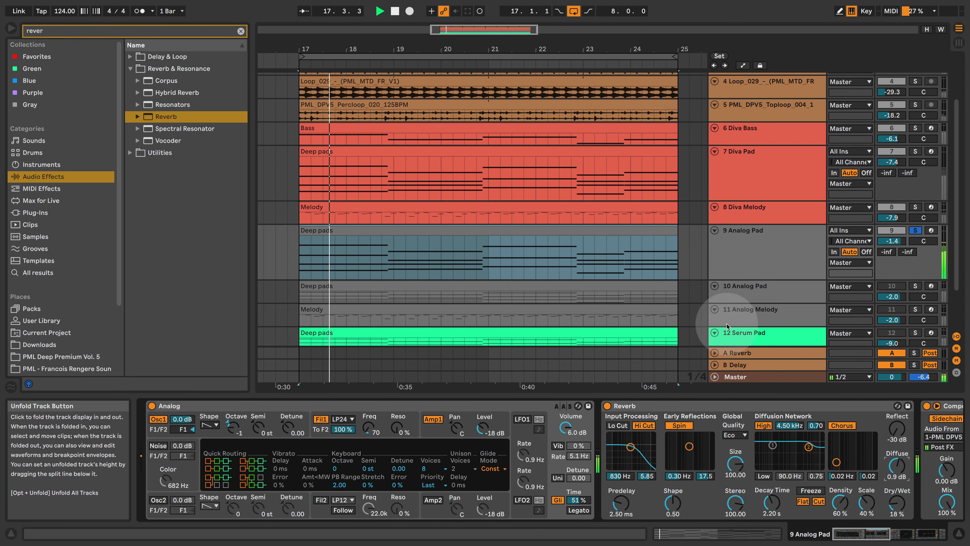
{"action": "key", "text": "space"}
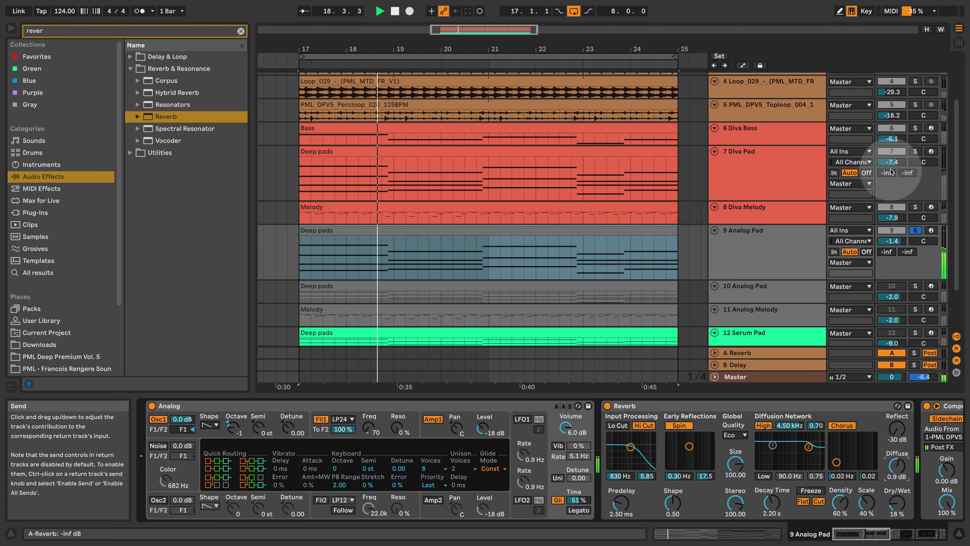
Sweep Analog's Filter 1 cutoff during playback and set the glide time to 46 %.
{"action": "left_click_drag", "start_coordinate": [368, 427], "coordinate": [369, 430]}
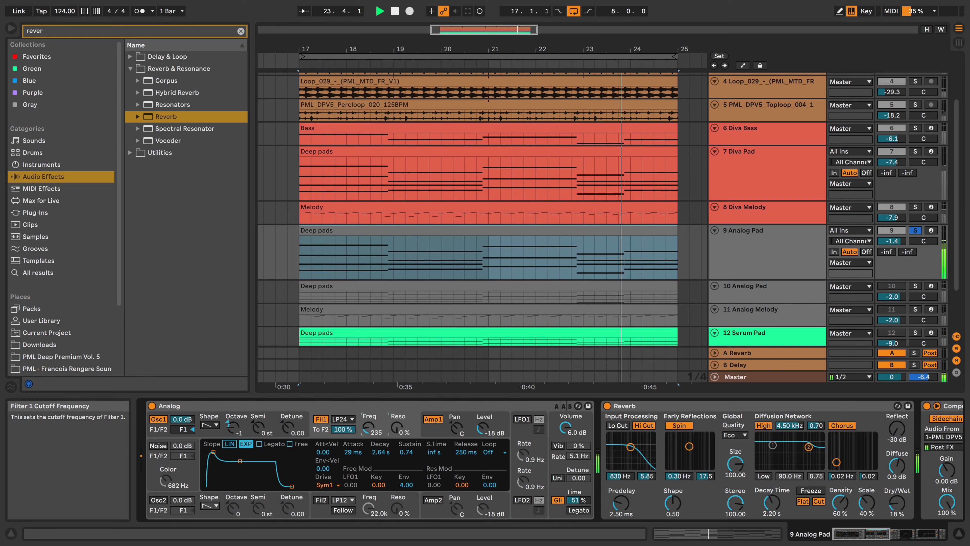
{"action": "left_click_drag", "start_coordinate": [368, 427], "coordinate": [385, 428]}
{"action": "left_click_drag", "start_coordinate": [578, 500], "coordinate": [582, 505]}
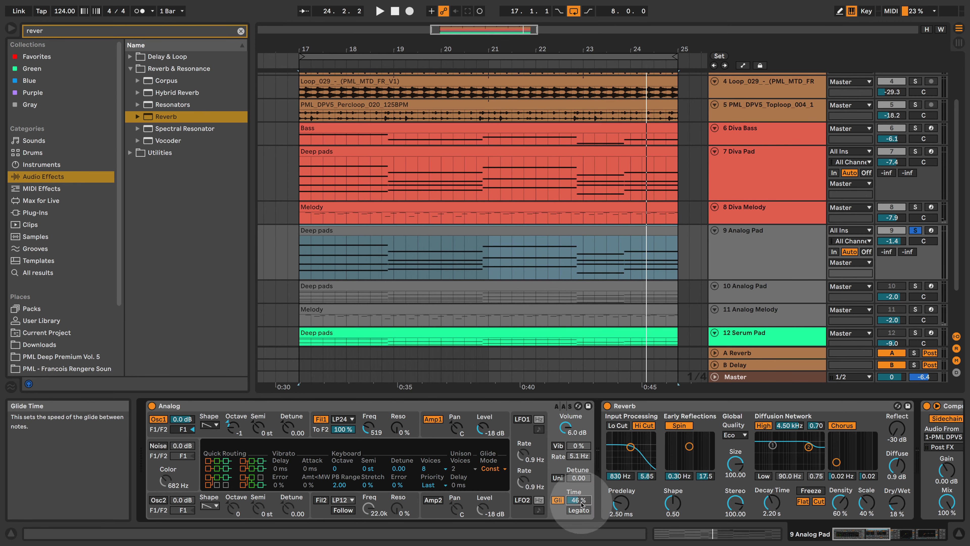
Compare filter cutoff sweeps on the soloed 7 Diva Pad and 9 Analog Pad, leaving Analog's Filter 1 frequency at about 190.
{"action": "left_click", "coordinate": [916, 151]}
{"action": "key", "text": "space"}
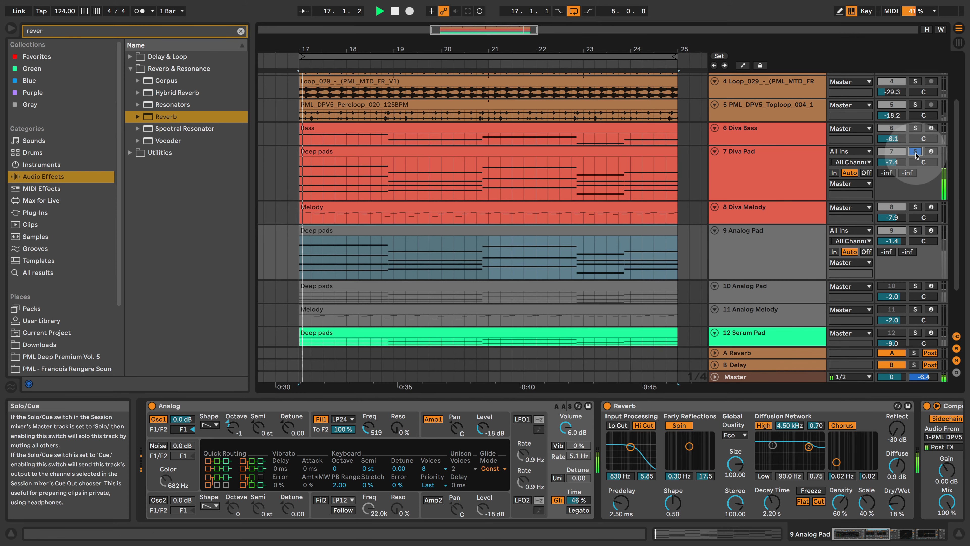
{"action": "left_click", "coordinate": [797, 160]}
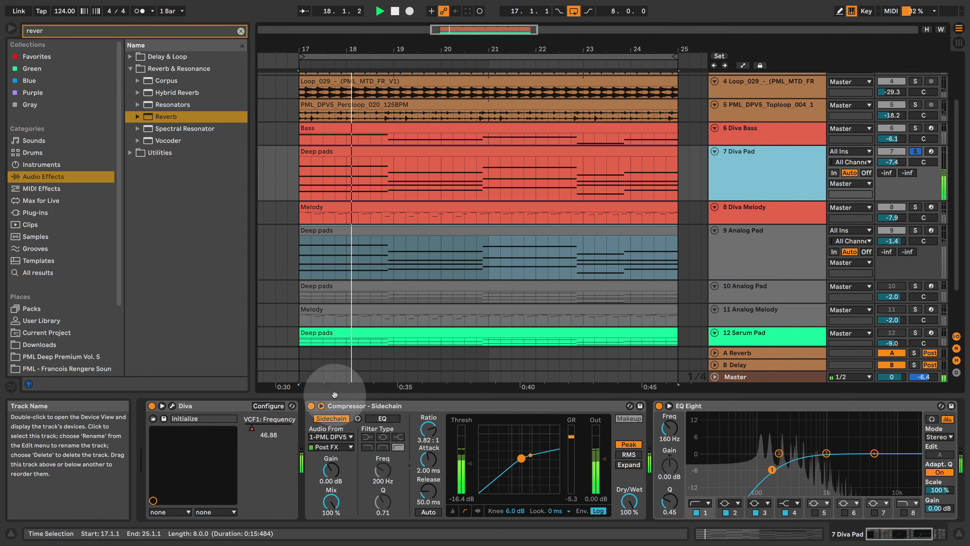
{"action": "mouse_move", "coordinate": [251, 428]}
{"action": "left_mouse_down"}
{"action": "mouse_move", "coordinate": [272, 428]}
{"action": "mouse_move", "coordinate": [252, 428]}
{"action": "left_mouse_up"}
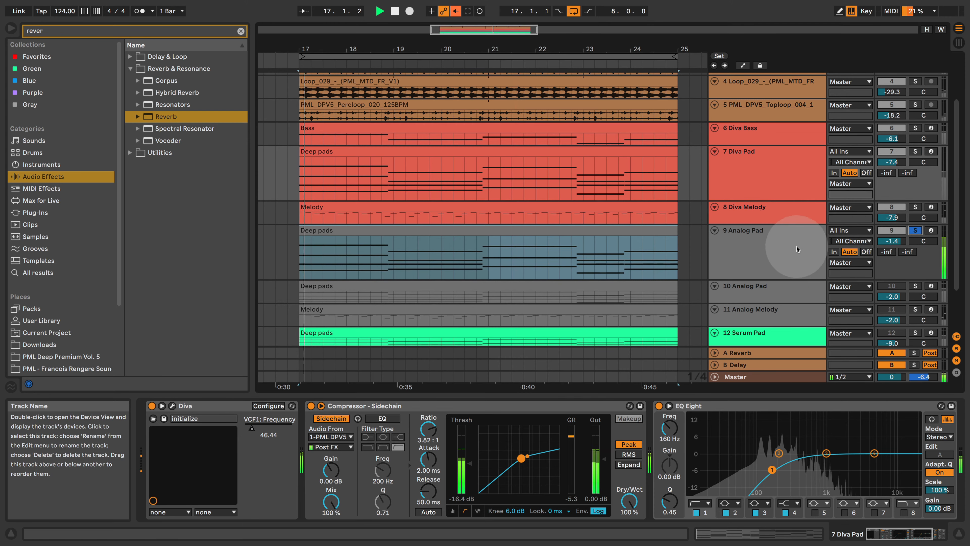
{"action": "left_click", "coordinate": [802, 245]}
{"action": "left_click_drag", "start_coordinate": [368, 428], "coordinate": [368, 420]}
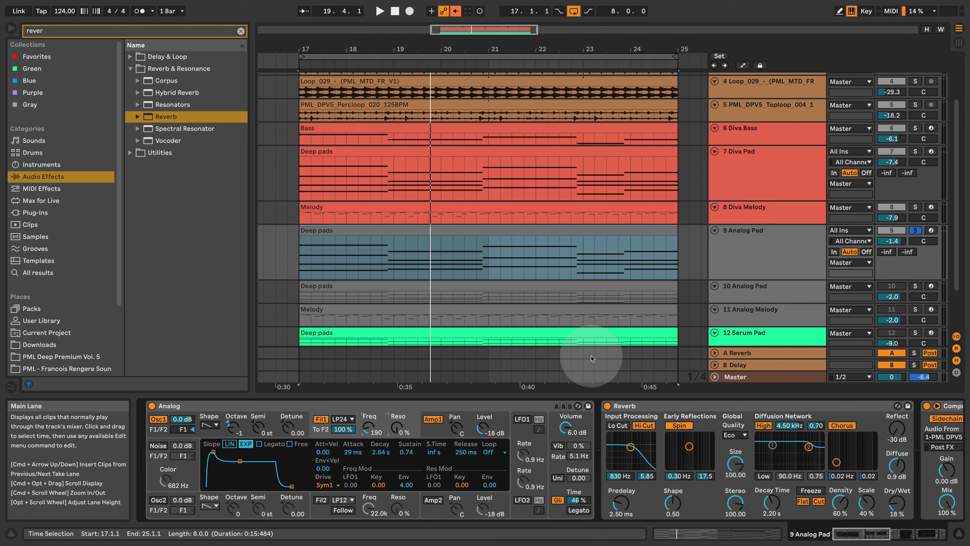
Solo the 12 Serum Pad track and duplicate the 9 Analog Pad track.
{"action": "scroll", "coordinate": [703, 234], "scroll_direction": "down", "scroll_amount": 2}
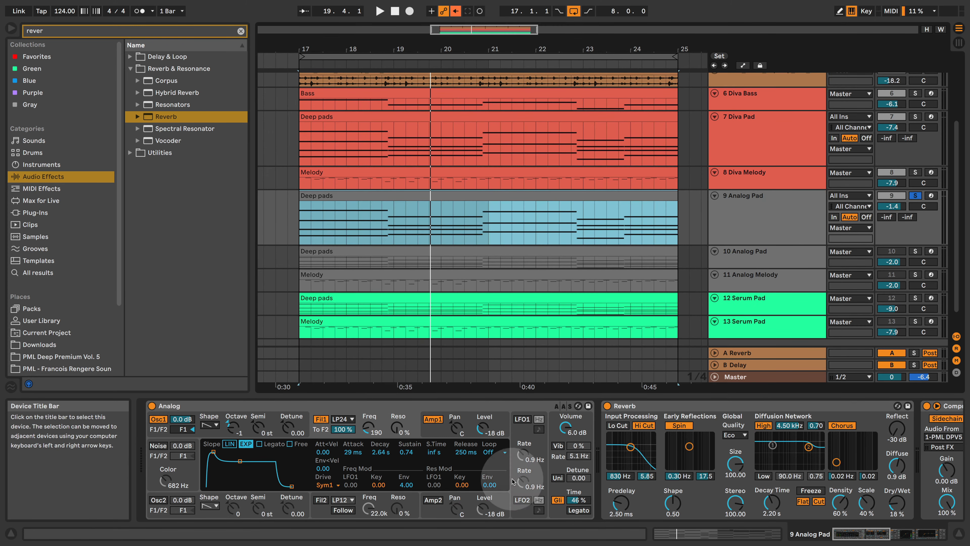
{"action": "left_click", "coordinate": [915, 298]}
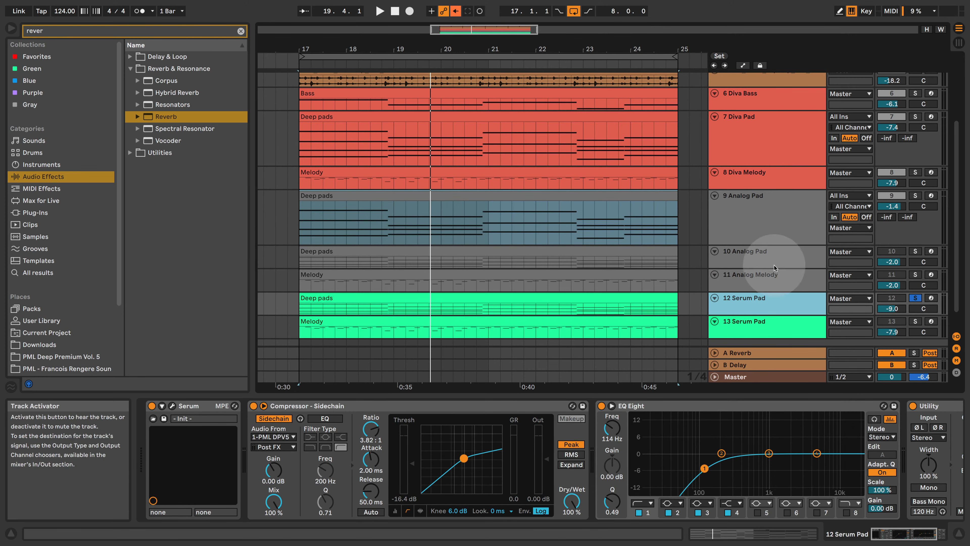
{"action": "left_click", "coordinate": [765, 202]}
{"action": "key", "text": "ctrl+d"}
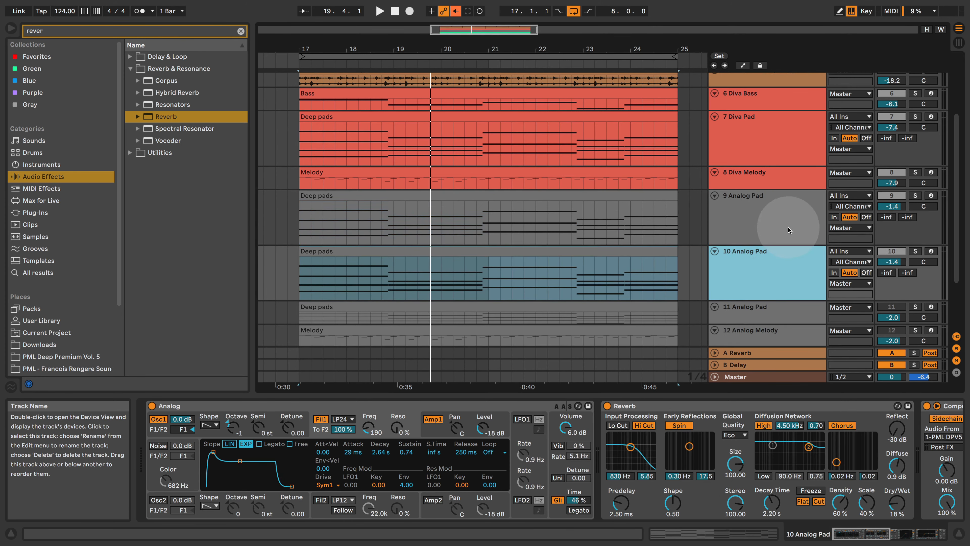
Colour the duplicated 10 Analog Pad track green, apply the colour to its clips, and solo the track.
{"action": "right_click", "coordinate": [749, 260]}
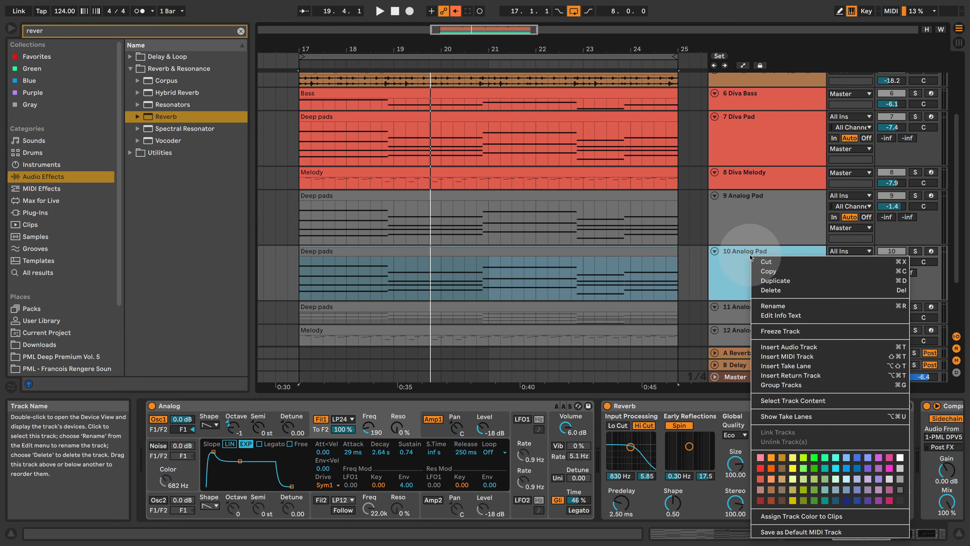
{"action": "left_click", "coordinate": [822, 460]}
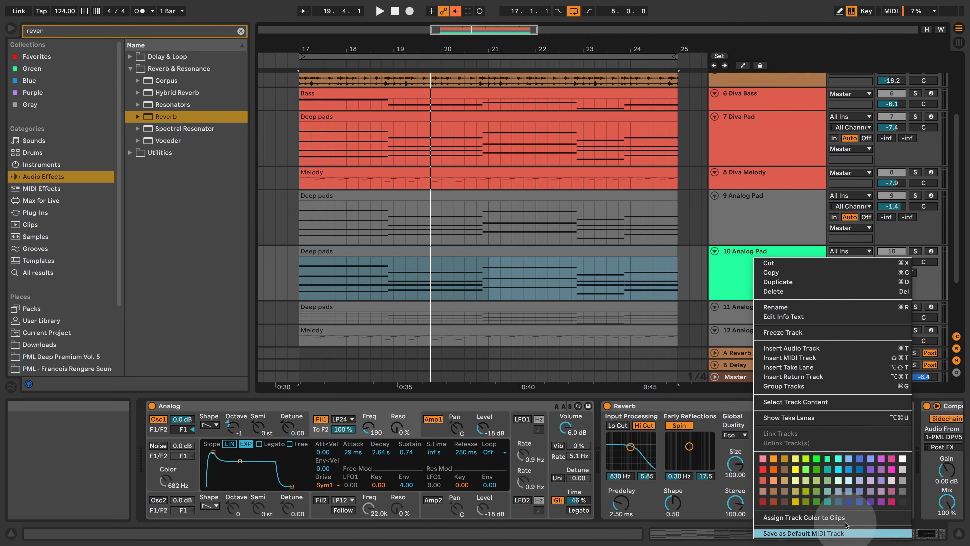
{"action": "left_click", "coordinate": [821, 516]}
{"action": "left_click", "coordinate": [915, 251]}
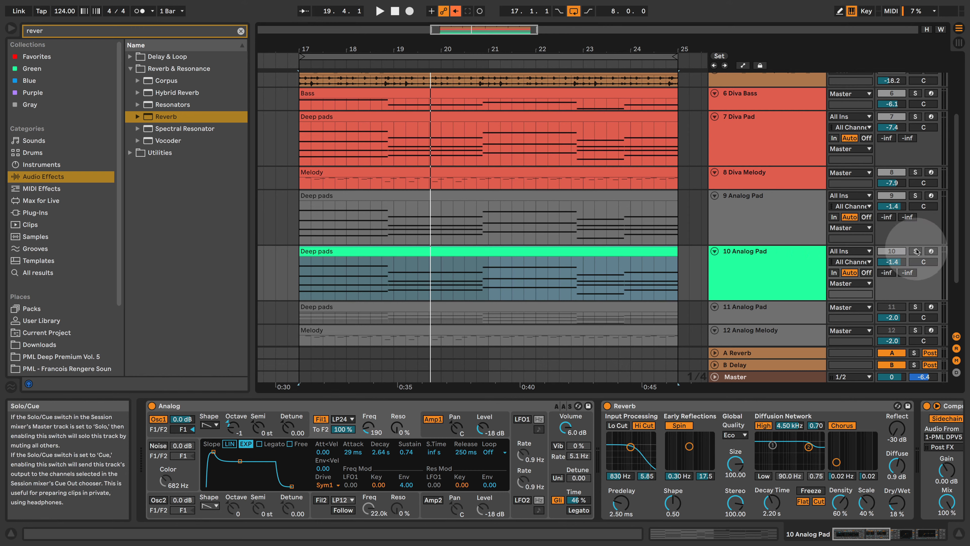
{"action": "left_click", "coordinate": [779, 273]}
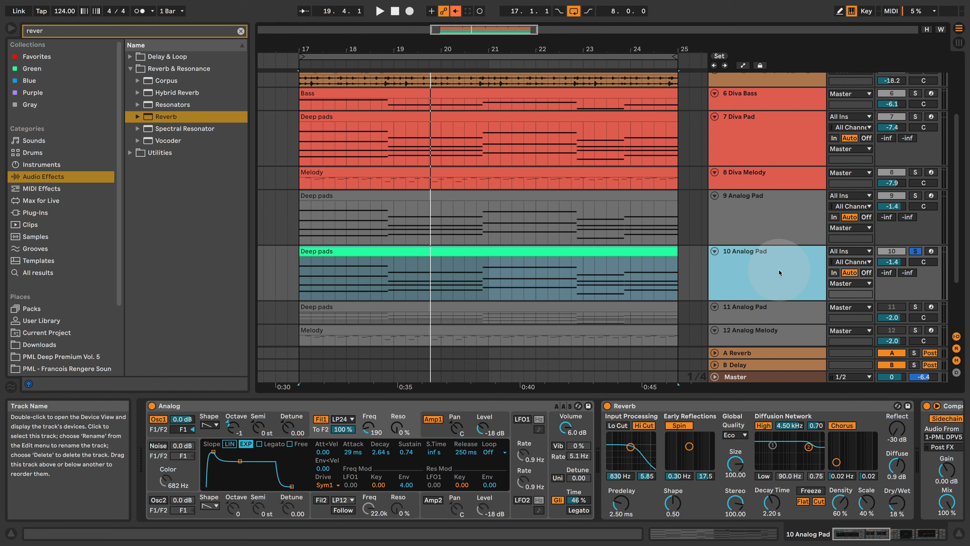
Search the plug-ins for "serum", replace Analog with Serum on 10 Analog Pad, and delete the Reverb from its chain.
{"action": "left_click", "coordinate": [196, 32]}
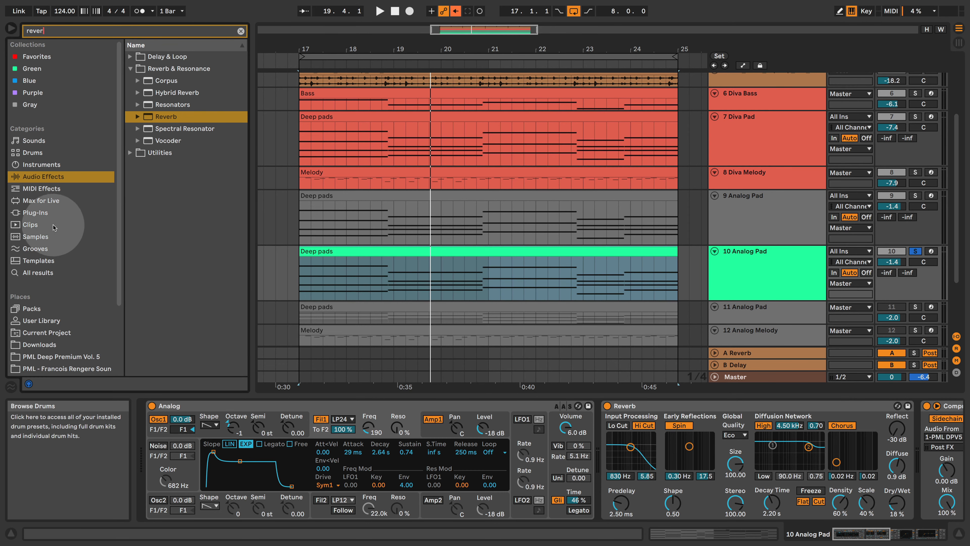
{"action": "left_click", "coordinate": [42, 212]}
{"action": "left_click_drag", "start_coordinate": [158, 56], "coordinate": [253, 434]}
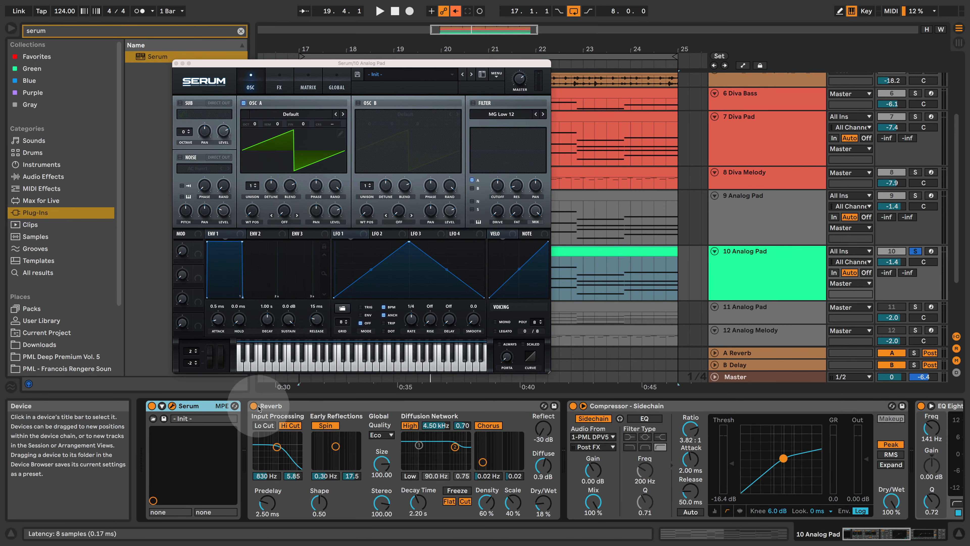
{"action": "left_click", "coordinate": [254, 406]}
{"action": "key", "text": "Delete"}
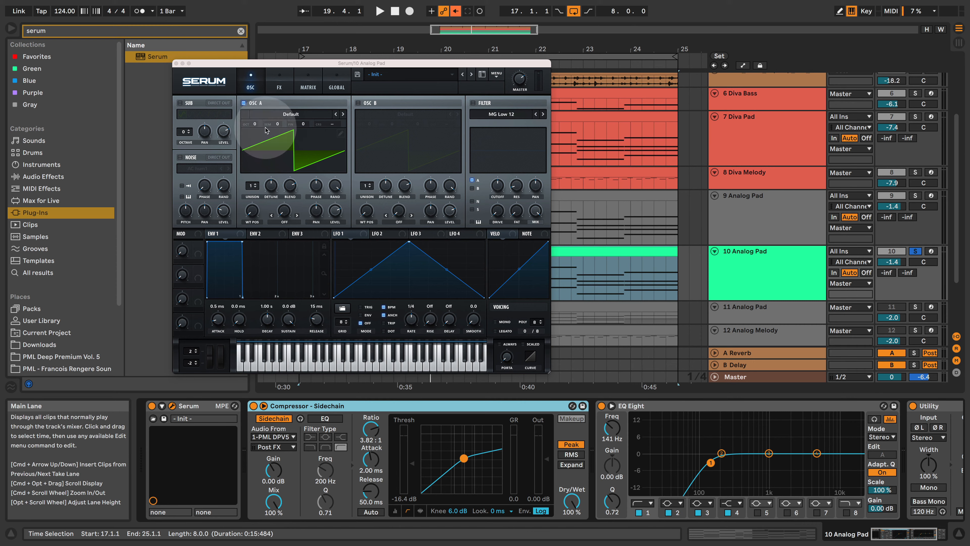
Set Serum's oscillator A octave to -1 while listening to the pad.
{"action": "key", "text": "space"}
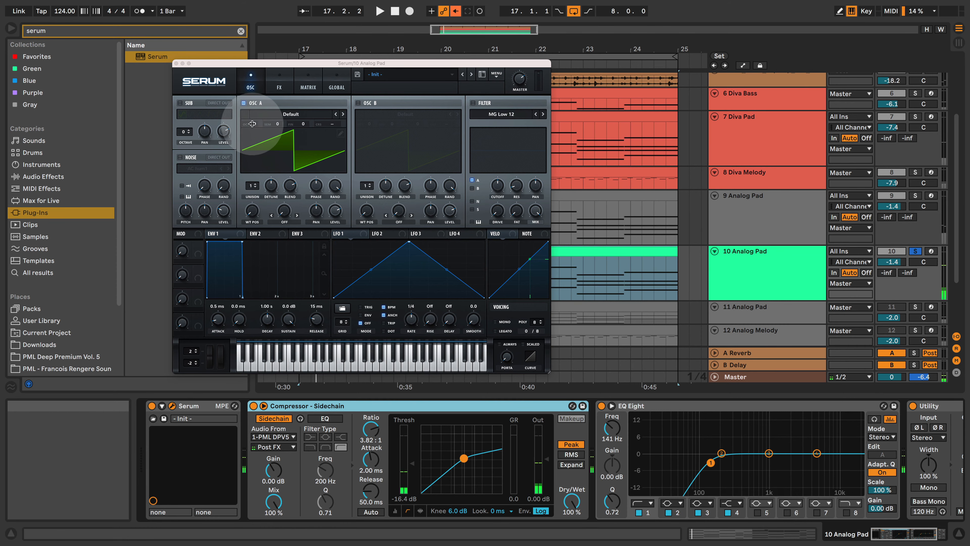
{"action": "key", "text": "space"}
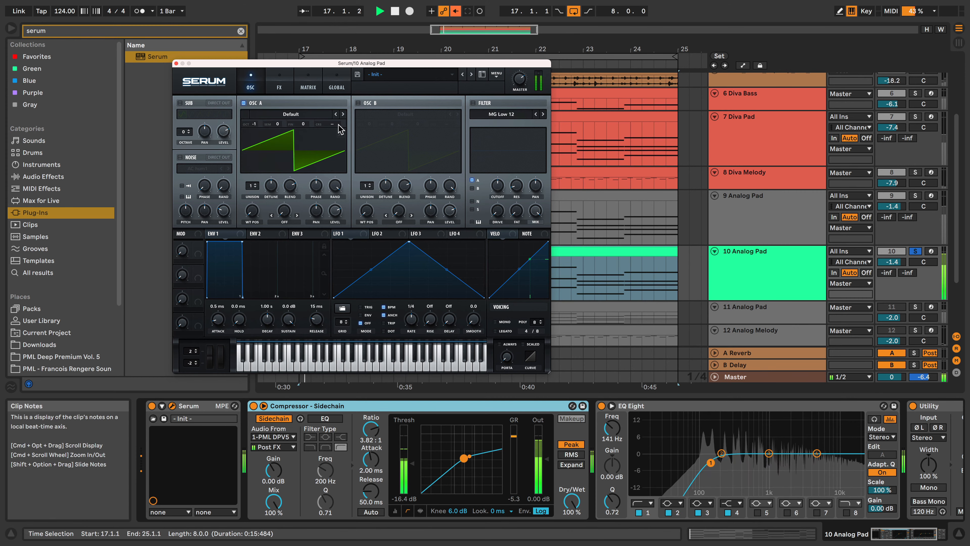
{"action": "key", "text": "space"}
Enable Serum's filter, switch its type to MG Low 24, and sweep the cutoff during playback.
{"action": "left_click", "coordinate": [473, 103]}
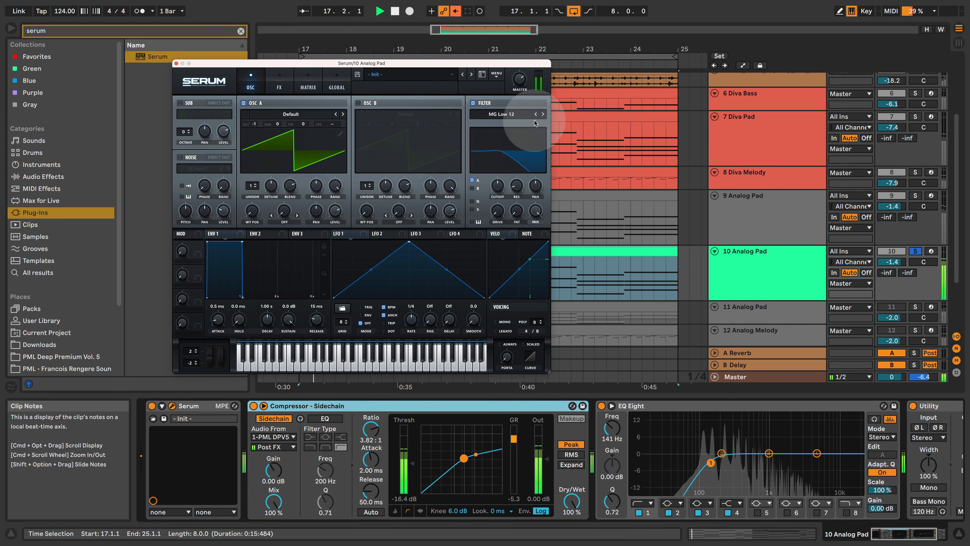
{"action": "left_click", "coordinate": [542, 114]}
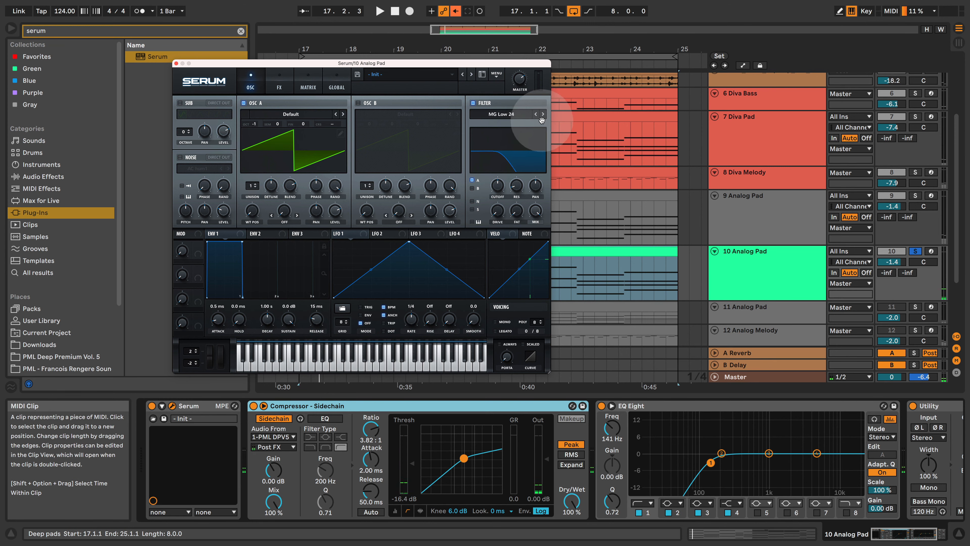
{"action": "key", "text": "space"}
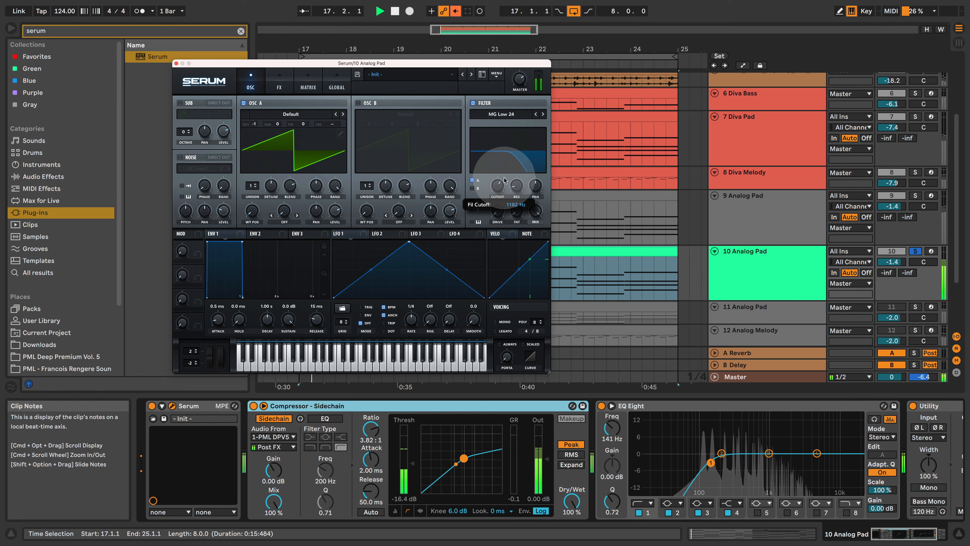
{"action": "left_click_drag", "start_coordinate": [503, 181], "coordinate": [503, 190]}
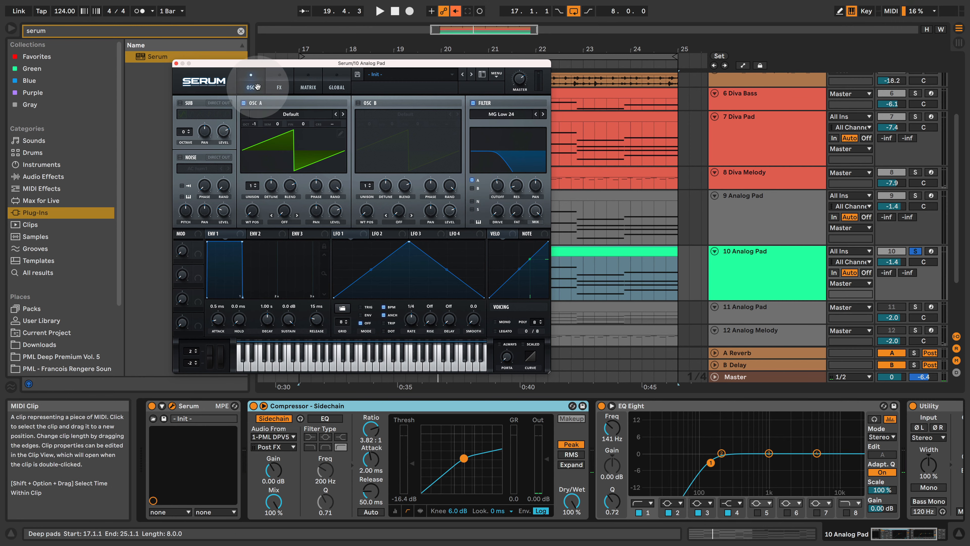
Enable Serum's reverb effect with the Plate type, and set Envelope 1's release to 242 ms.
{"action": "left_click", "coordinate": [271, 81]}
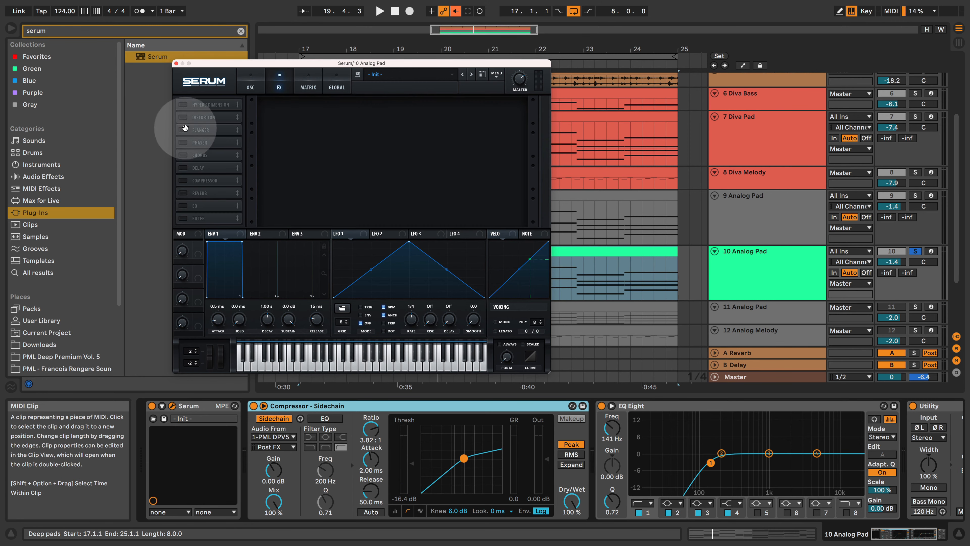
{"action": "left_click", "coordinate": [183, 193]}
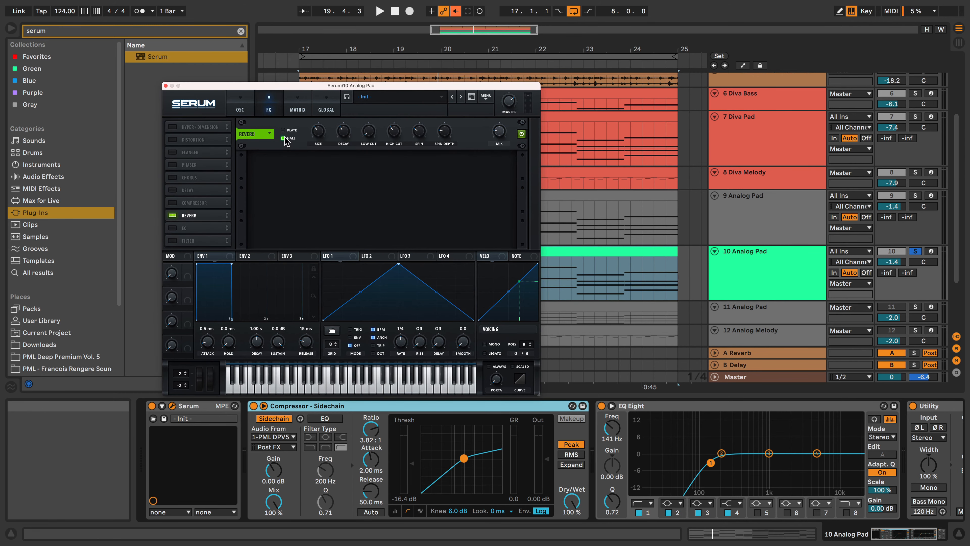
{"action": "left_click", "coordinate": [285, 132]}
{"action": "left_click", "coordinate": [284, 134]}
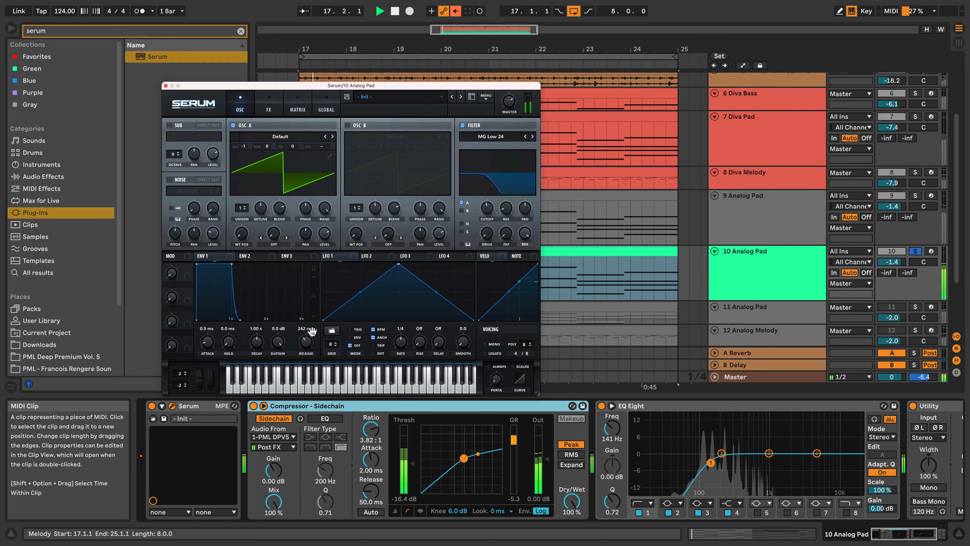
Recheck Serum's Plate reverb on the effects page, switch the effect off, and return to the oscillator page.
{"action": "left_click", "coordinate": [269, 102]}
{"action": "left_click", "coordinate": [244, 104]}
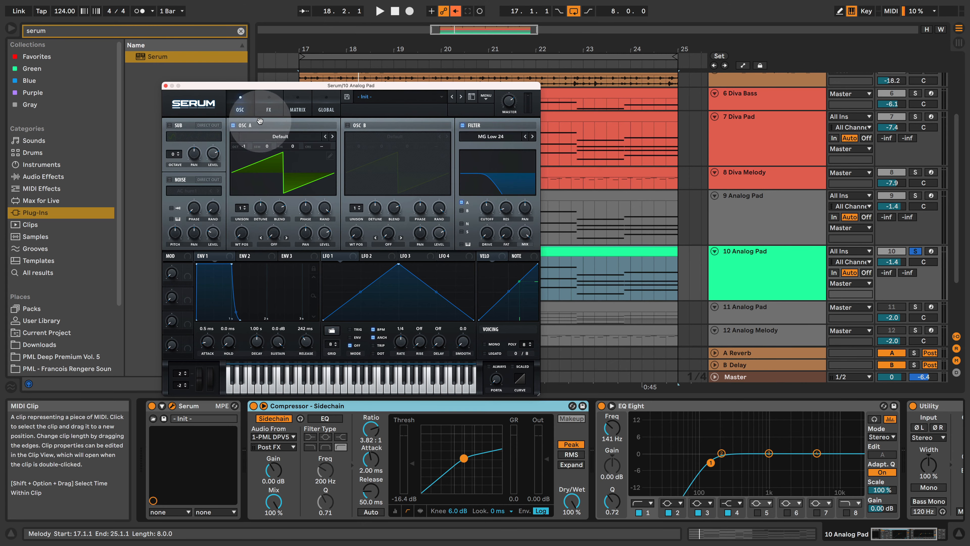
{"action": "left_click", "coordinate": [268, 107]}
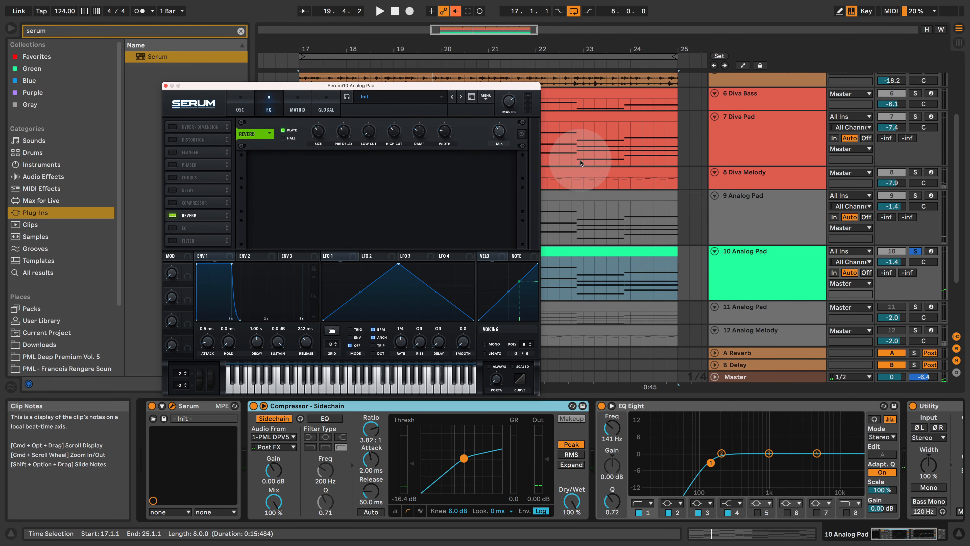
{"action": "left_click", "coordinate": [245, 105]}
Copy the Reverb device from 9 Analog Pad to 10 Analog Pad, between Serum and the sidechain Compressor.
{"action": "left_click", "coordinate": [759, 203]}
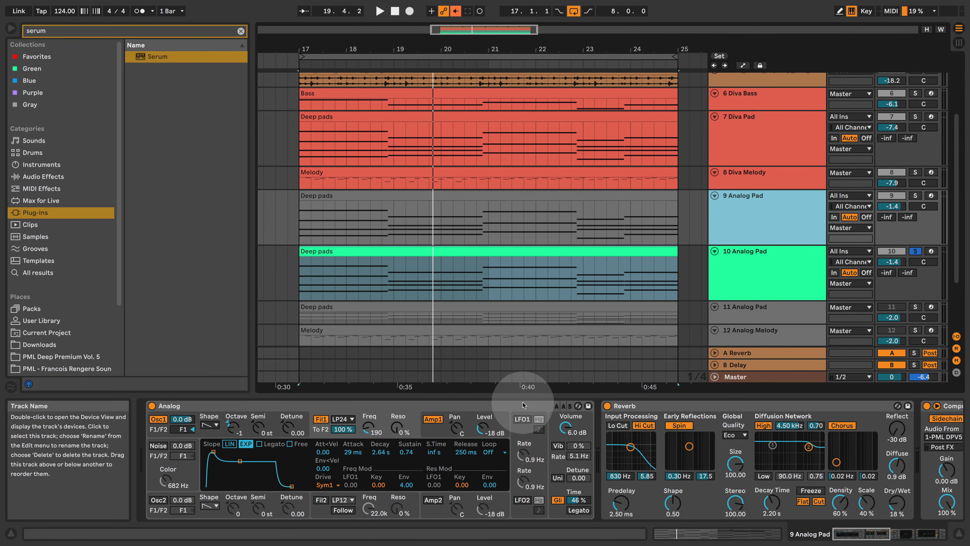
{"action": "left_click", "coordinate": [667, 405]}
{"action": "left_click", "coordinate": [755, 266]}
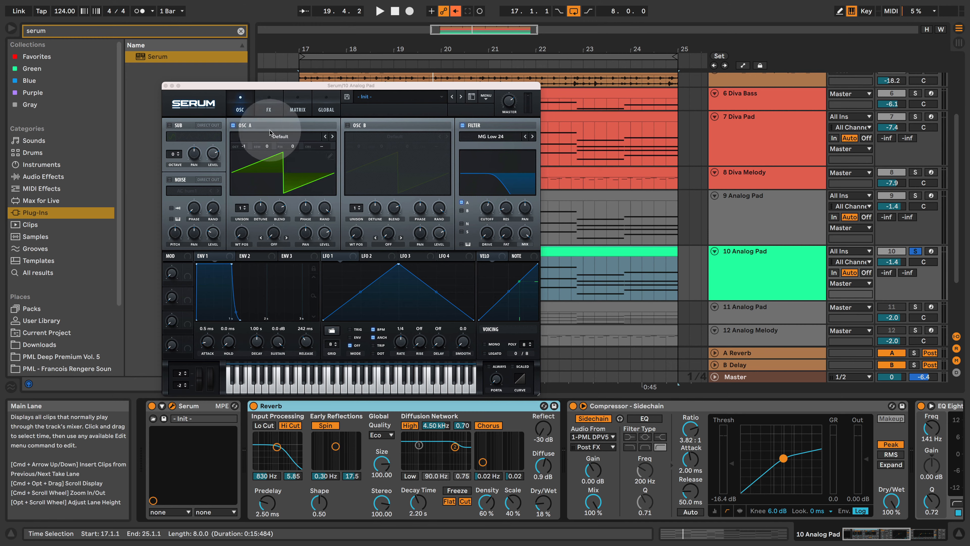
Sweep Serum's filter cutoff during playback to audition the Default wavetable through MG Low 24.
{"action": "left_click", "coordinate": [279, 137]}
{"action": "left_click", "coordinate": [278, 136]}
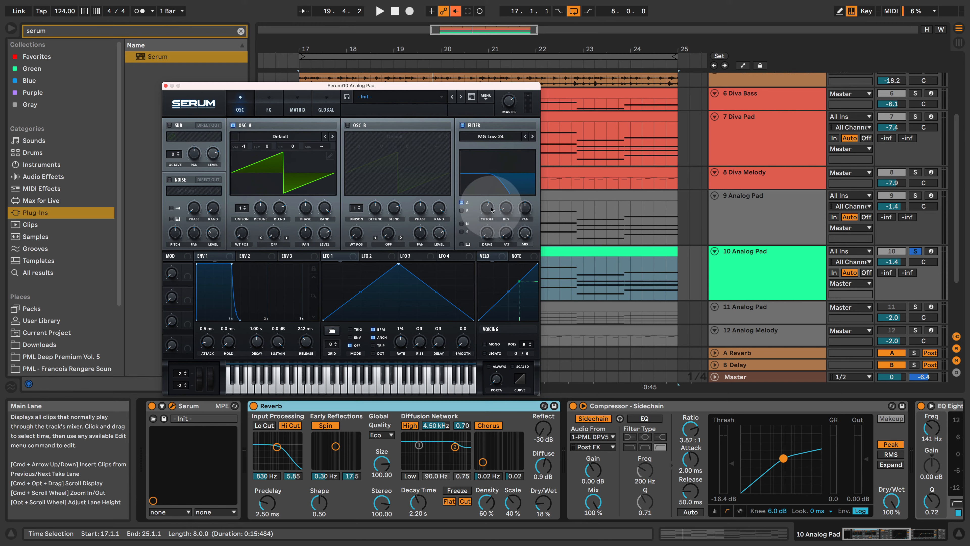
{"action": "key", "text": "space"}
{"action": "mouse_move", "coordinate": [489, 210]}
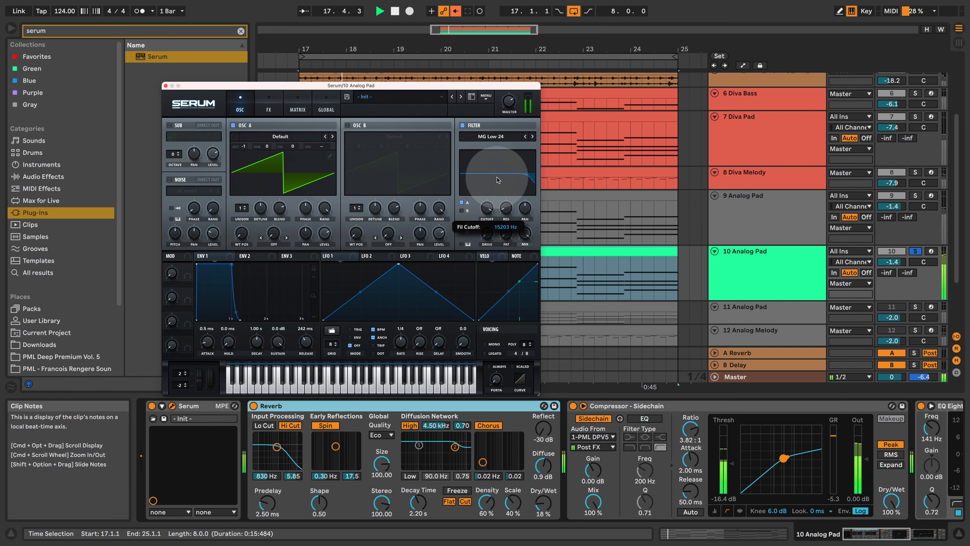
{"action": "left_click_drag", "start_coordinate": [497, 184], "coordinate": [500, 203]}
{"action": "key", "text": "space"}
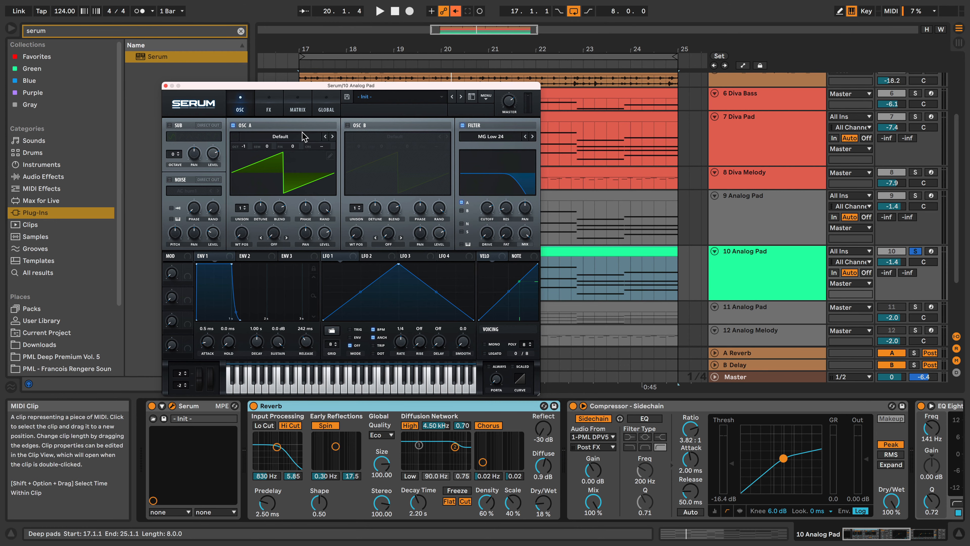
Load the SawRounded wavetable from the Analog category into Serum's Oscillator A.
{"action": "left_click", "coordinate": [301, 133]}
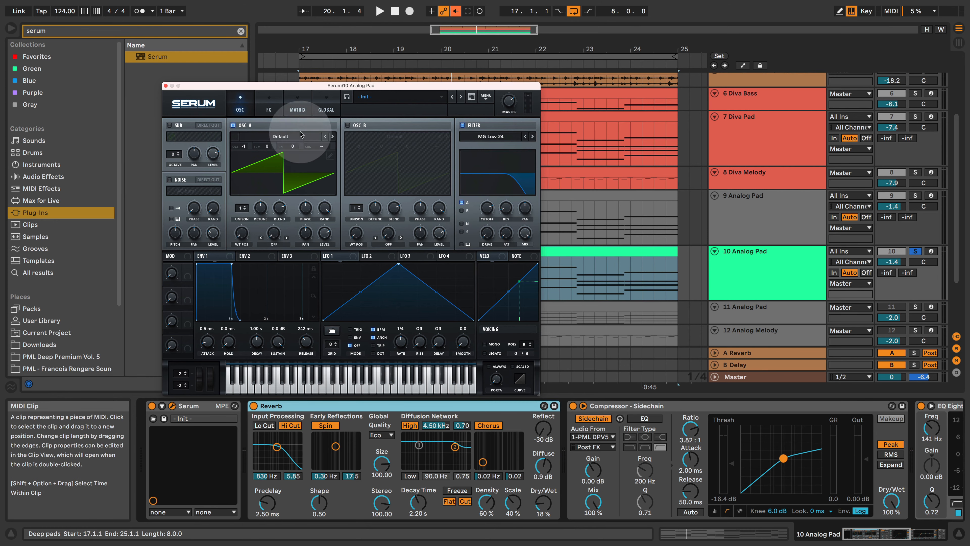
{"action": "left_click", "coordinate": [282, 138]}
{"action": "mouse_move", "coordinate": [267, 147]}
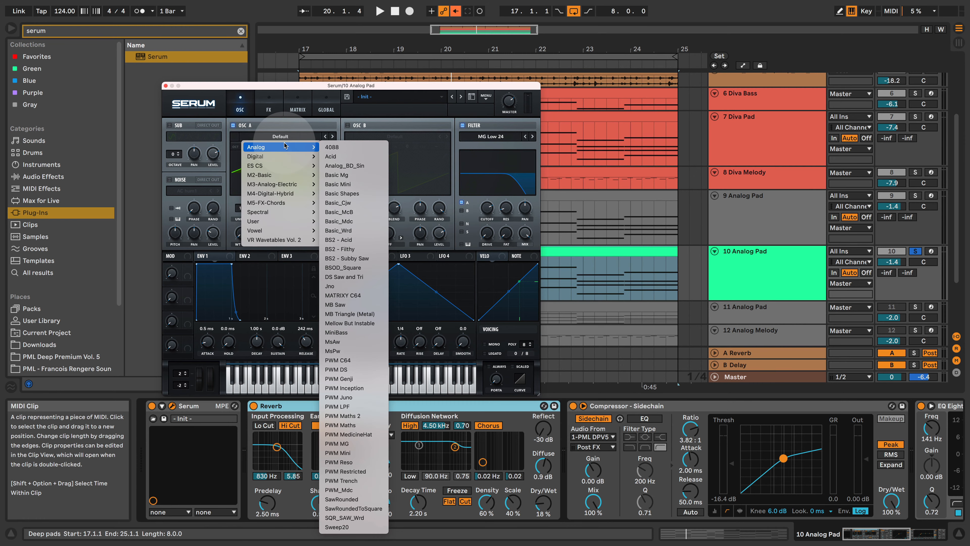
{"action": "left_click", "coordinate": [383, 500]}
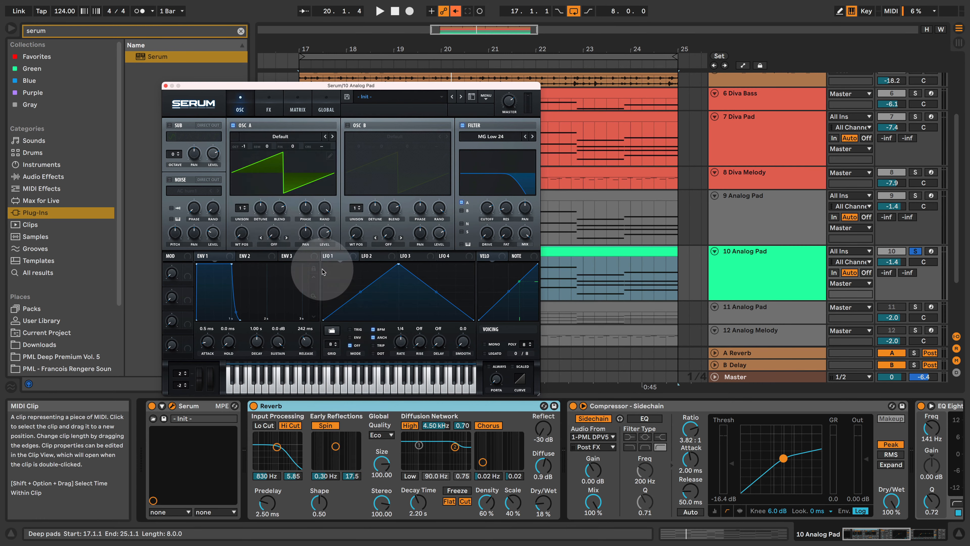
Adjust Serum's filter cutoff and raise Oscillator A's wavetable position, auditioning the SawRounded pad.
{"action": "key", "text": "space"}
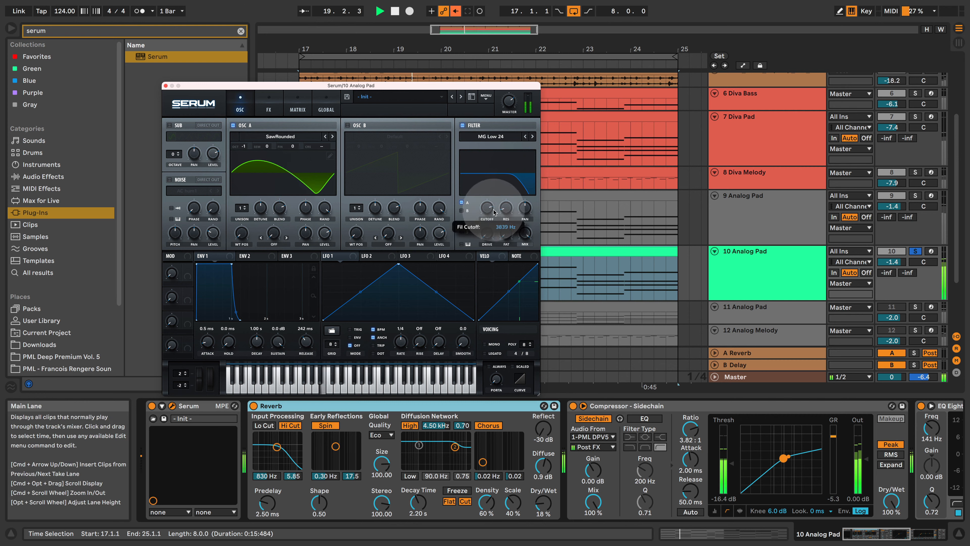
{"action": "mouse_move", "coordinate": [492, 225]}
{"action": "left_mouse_down"}
{"action": "mouse_move", "coordinate": [497, 190]}
{"action": "mouse_move", "coordinate": [496, 235]}
{"action": "left_mouse_up"}
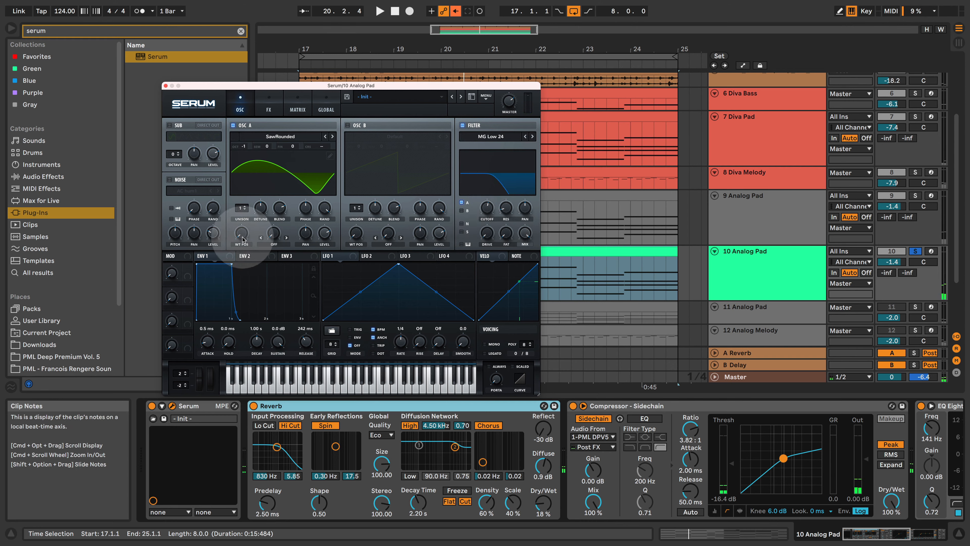
{"action": "left_click_drag", "start_coordinate": [243, 239], "coordinate": [251, 210]}
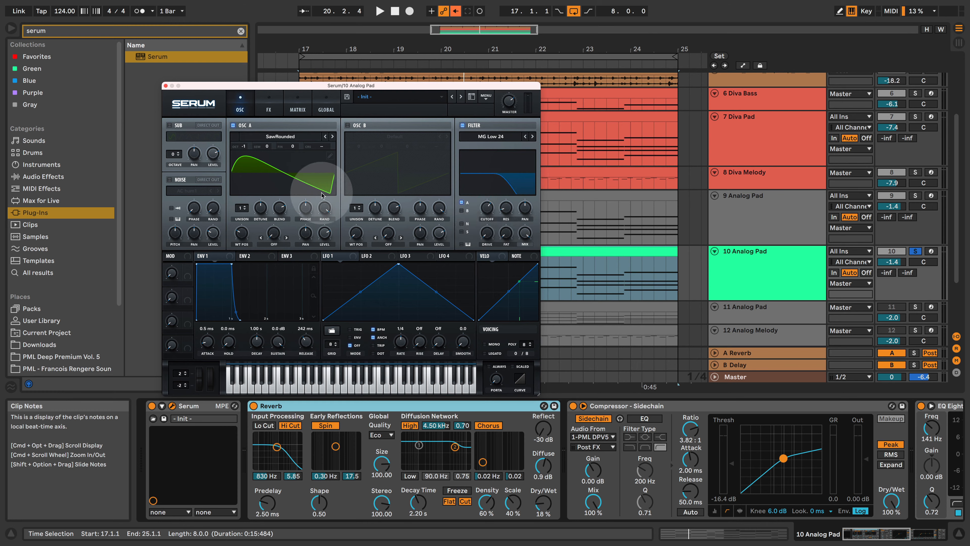
{"action": "key", "text": "space"}
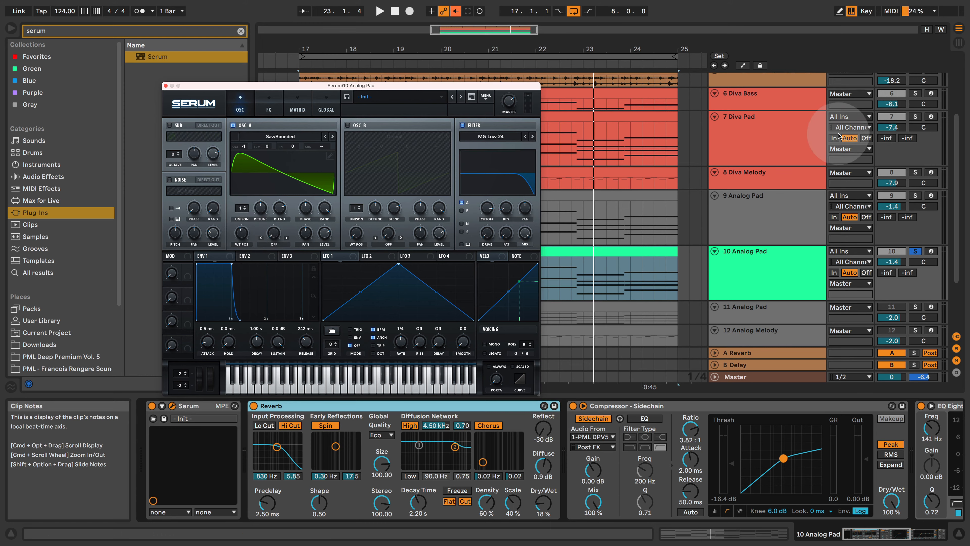
Solo 7 Diva Pad and sweep Diva's VCF1 Frequency up to about 115 during playback.
{"action": "left_click", "coordinate": [916, 117]}
{"action": "key", "text": "space"}
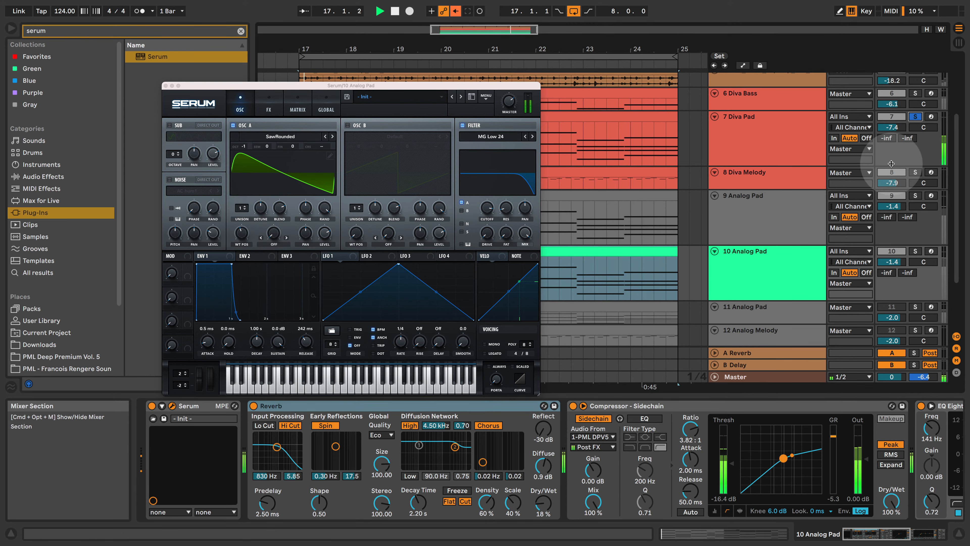
{"action": "left_click", "coordinate": [731, 131]}
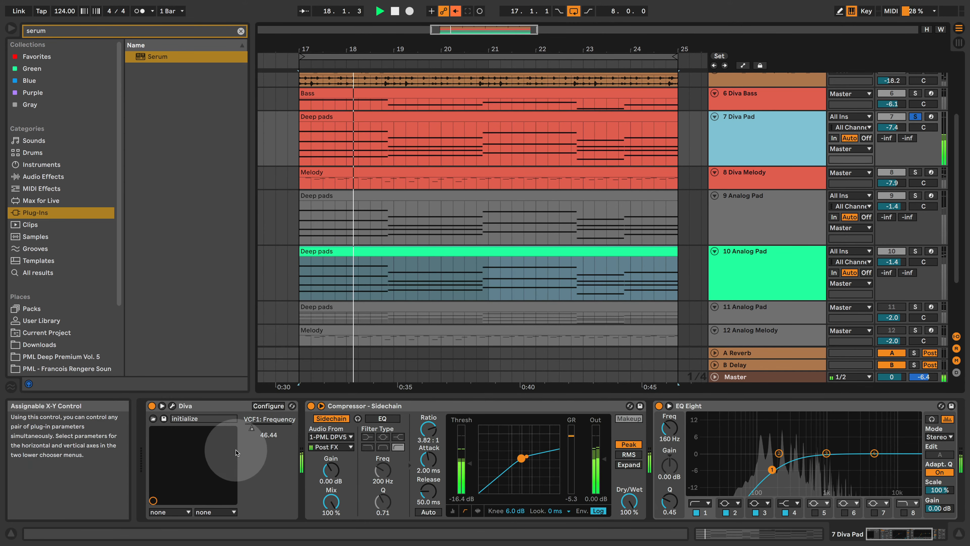
{"action": "left_click_drag", "start_coordinate": [252, 428], "coordinate": [272, 419]}
{"action": "key", "text": "space"}
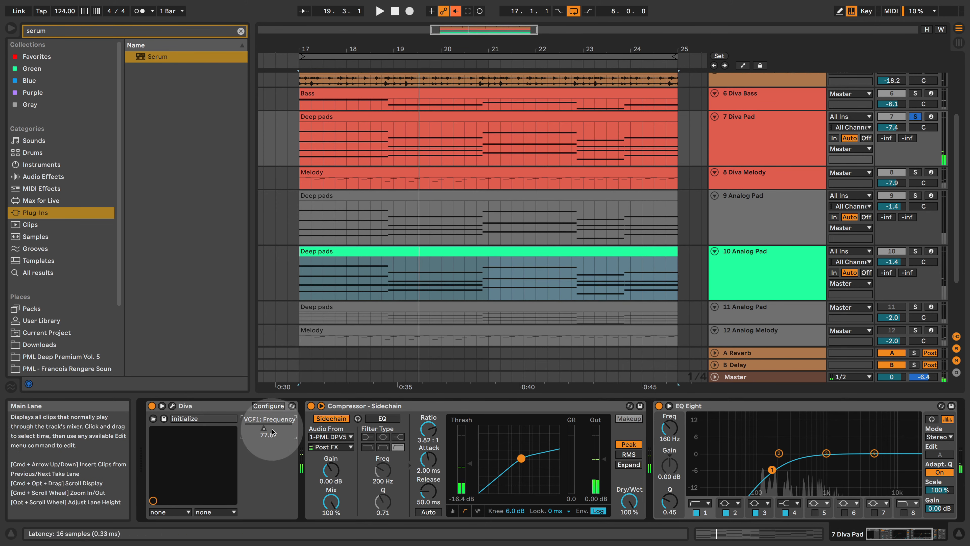
{"action": "key", "text": "space"}
{"action": "left_click_drag", "start_coordinate": [263, 430], "coordinate": [283, 430]}
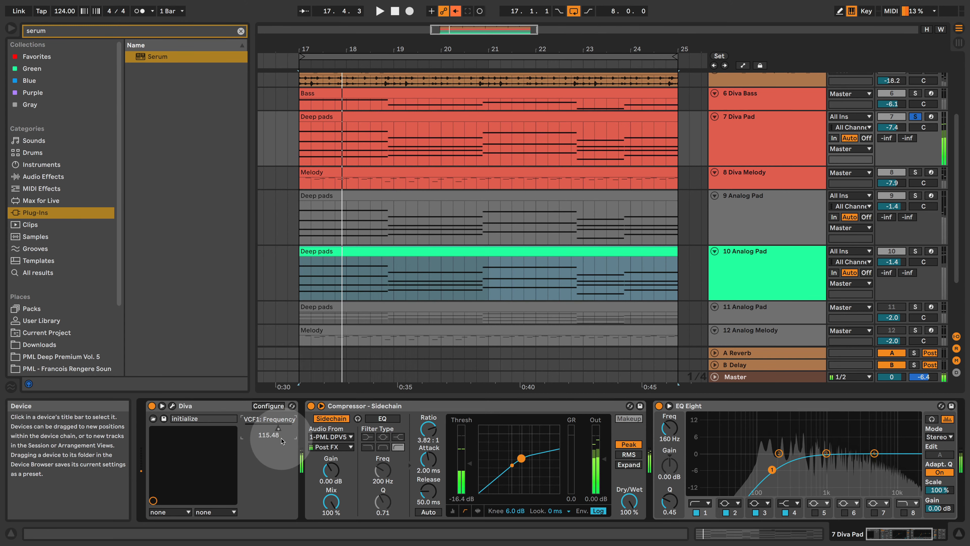
Solo 10 Analog Pad, set Oscillator A's wavetable position to 11, and adjust the filter cutoff during playback.
{"action": "left_click", "coordinate": [783, 264]}
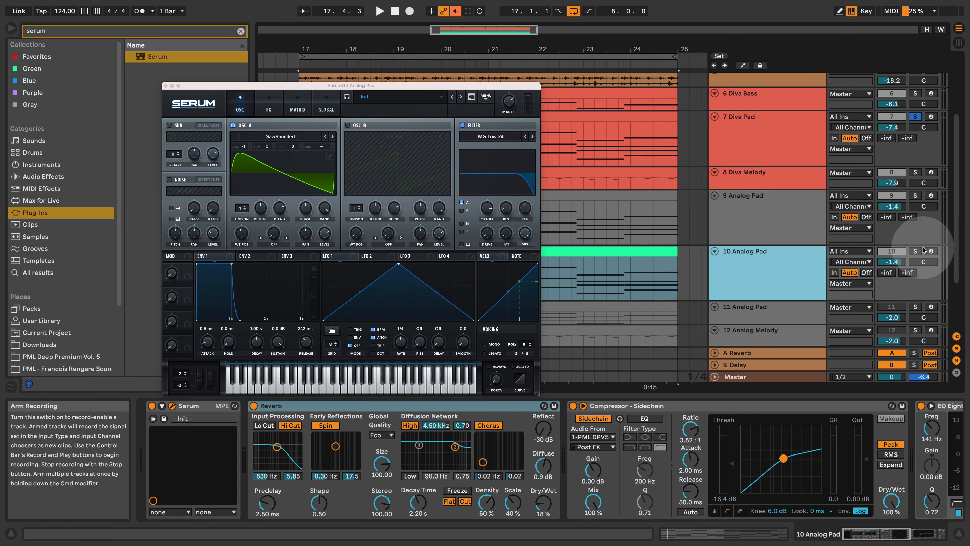
{"action": "left_click", "coordinate": [915, 251]}
{"action": "key", "text": "space"}
{"action": "left_click_drag", "start_coordinate": [246, 241], "coordinate": [247, 229]}
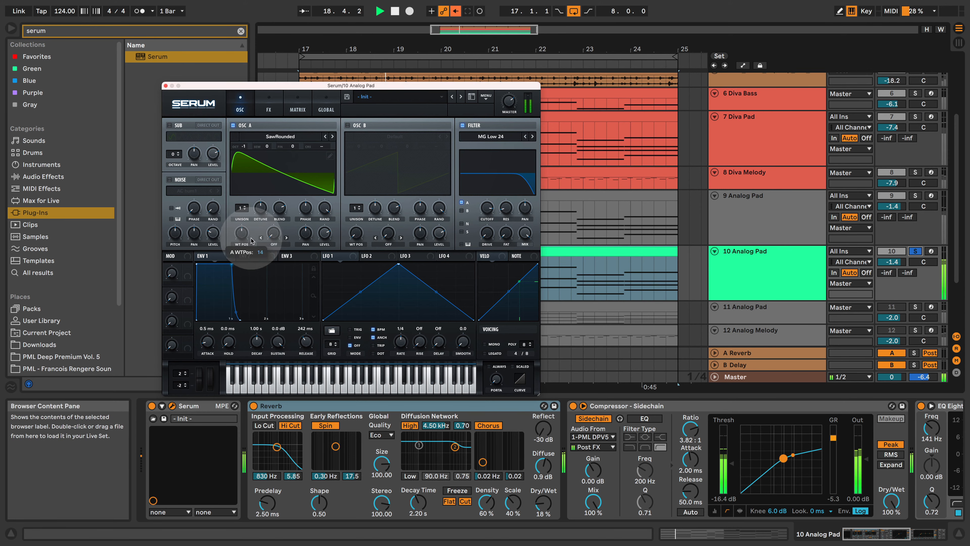
{"action": "left_click_drag", "start_coordinate": [251, 263], "coordinate": [261, 219]}
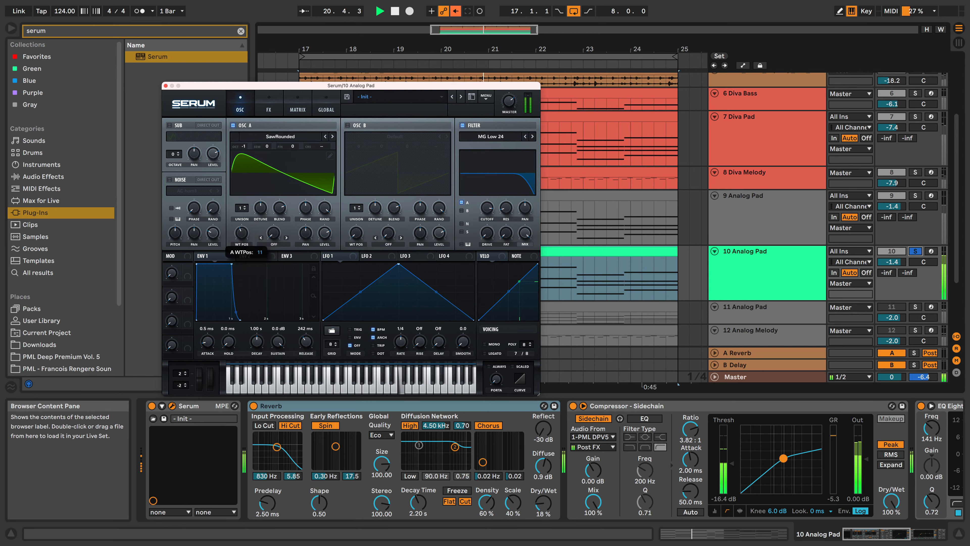
{"action": "left_click_drag", "start_coordinate": [488, 209], "coordinate": [495, 241]}
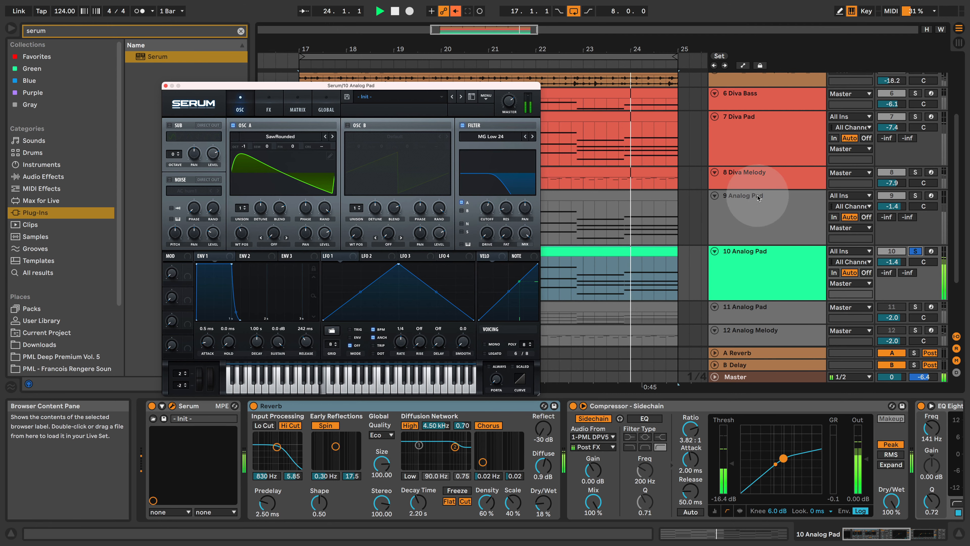
Solo 7 Diva Pad, lower Diva's VCF1 Frequency to about 53, and re-enable the overridden automation.
{"action": "left_click", "coordinate": [915, 117]}
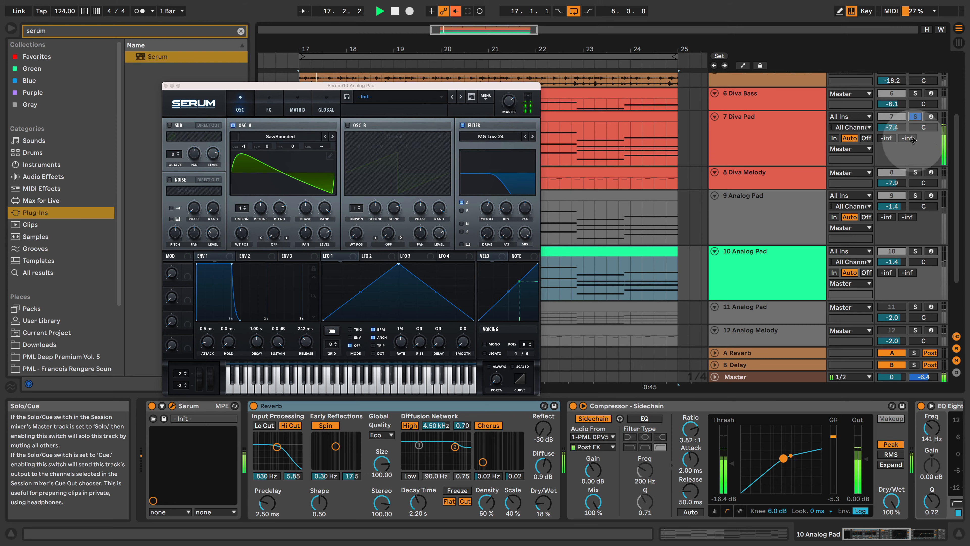
{"action": "left_click", "coordinate": [795, 126]}
{"action": "left_click_drag", "start_coordinate": [284, 428], "coordinate": [260, 429]}
{"action": "left_click", "coordinate": [456, 10]}
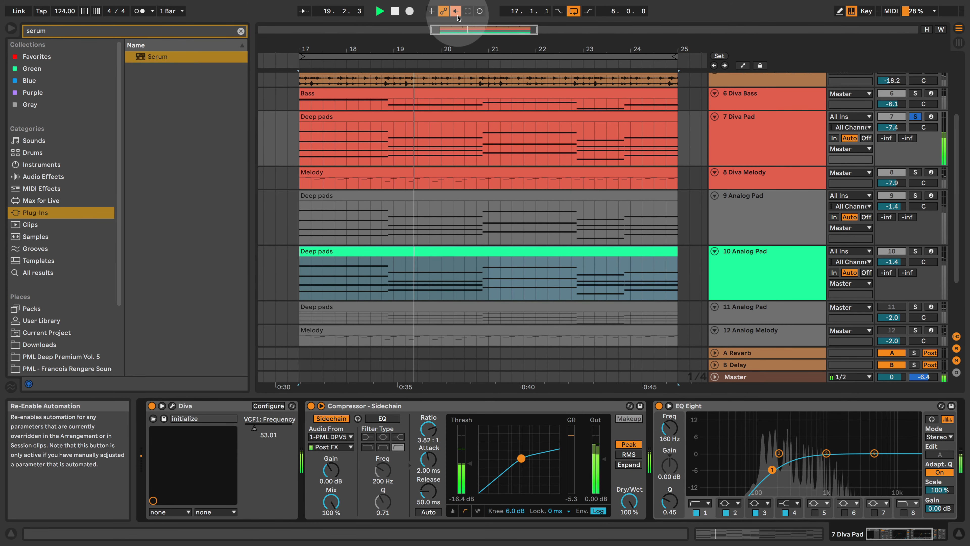
Compare the Diva, Analog and Serum pads by soloing each in turn, and set 10 Analog Pad's volume to -3.5 dB.
{"action": "left_click", "coordinate": [915, 196]}
{"action": "left_click", "coordinate": [751, 211]}
{"action": "left_click", "coordinate": [915, 251]}
{"action": "left_click", "coordinate": [808, 282]}
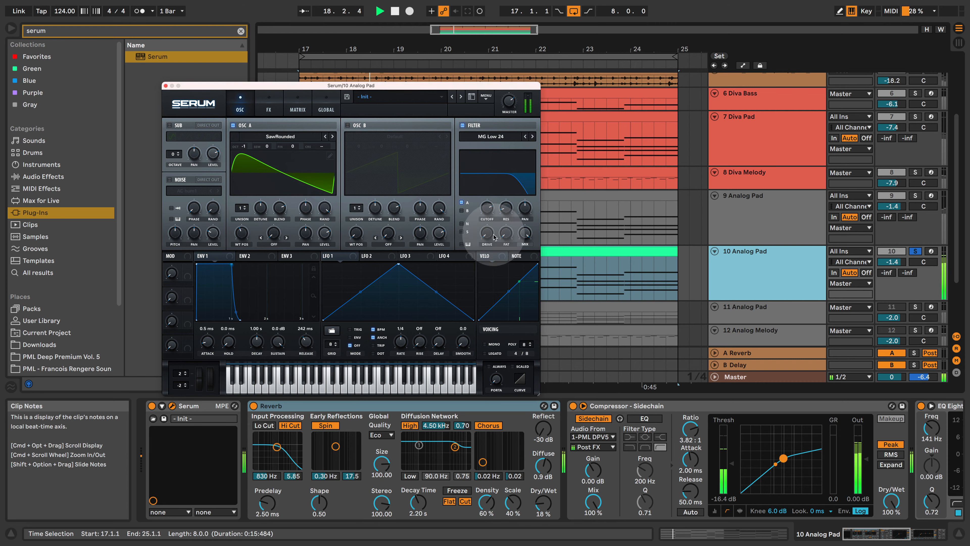
{"action": "left_click", "coordinate": [915, 195]}
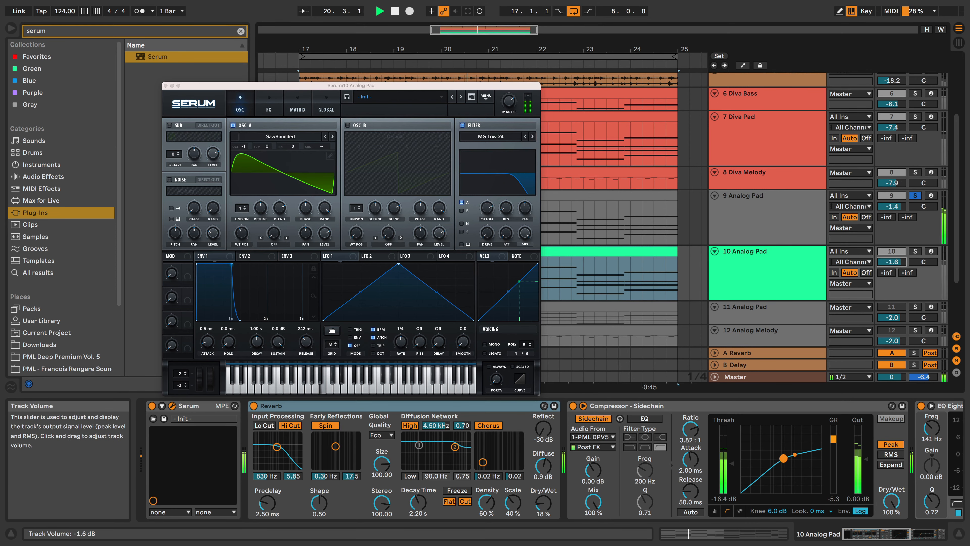
{"action": "left_click", "coordinate": [915, 252]}
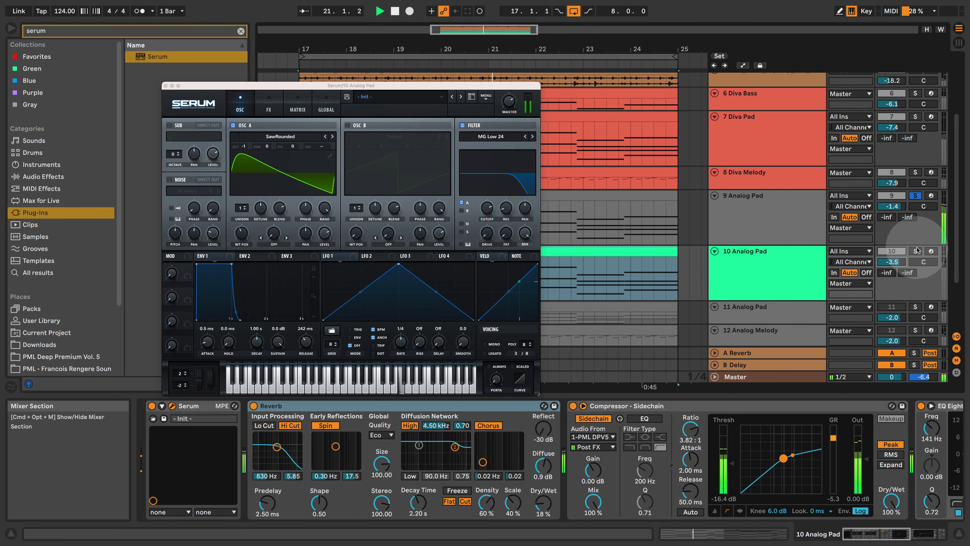
{"action": "left_click", "coordinate": [915, 116]}
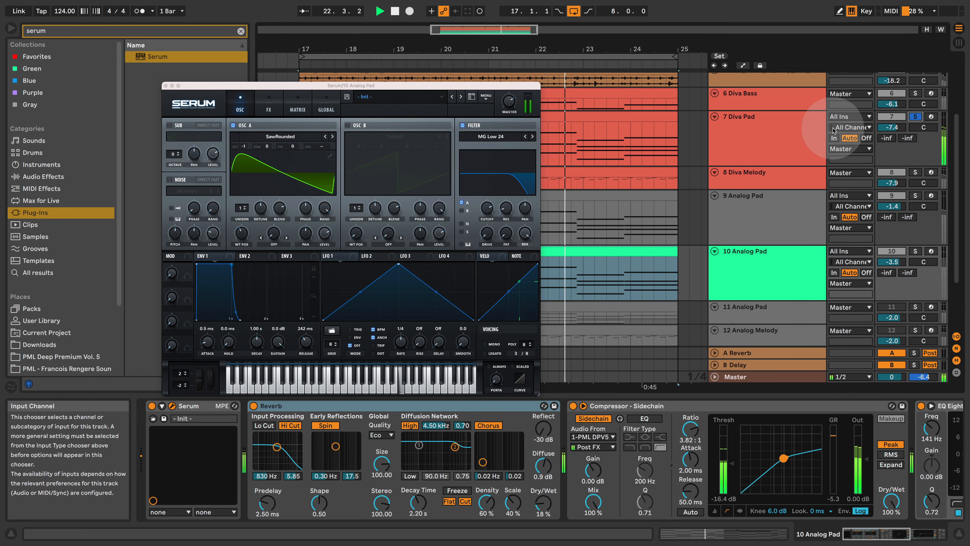
Slightly raise Serum's filter drive, audition 10 Analog Pad in solo, and turn its solo off.
{"action": "left_click", "coordinate": [781, 276]}
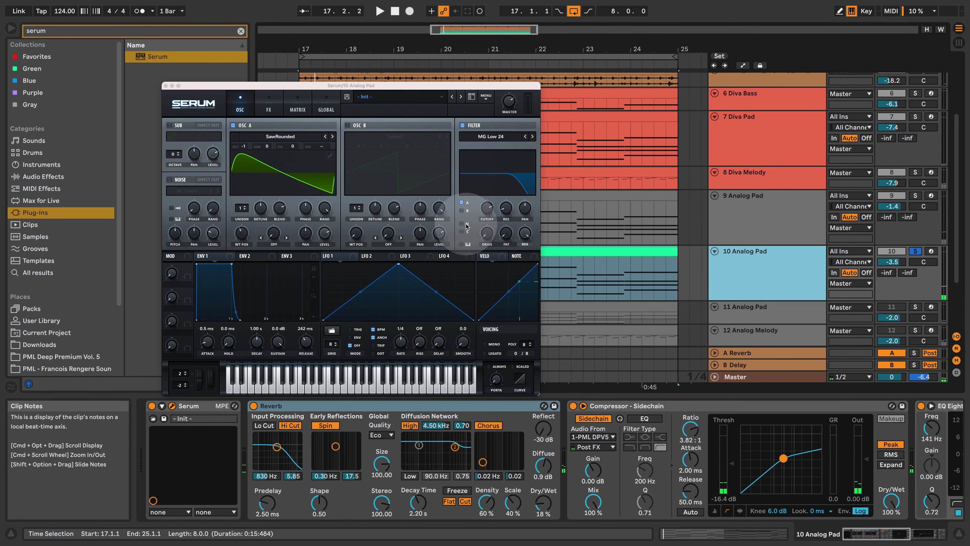
{"action": "left_click", "coordinate": [492, 237]}
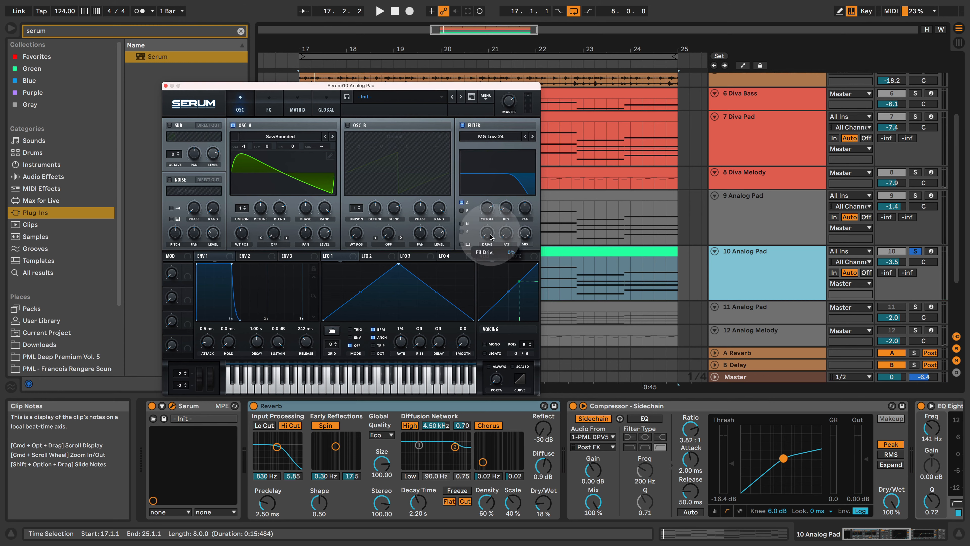
{"action": "left_click_drag", "start_coordinate": [496, 222], "coordinate": [496, 223]}
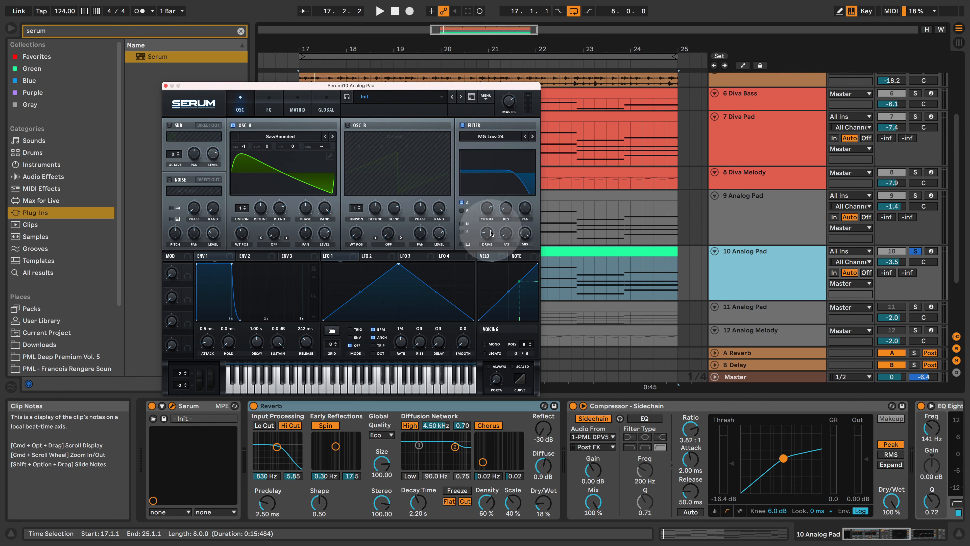
{"action": "key", "text": "space"}
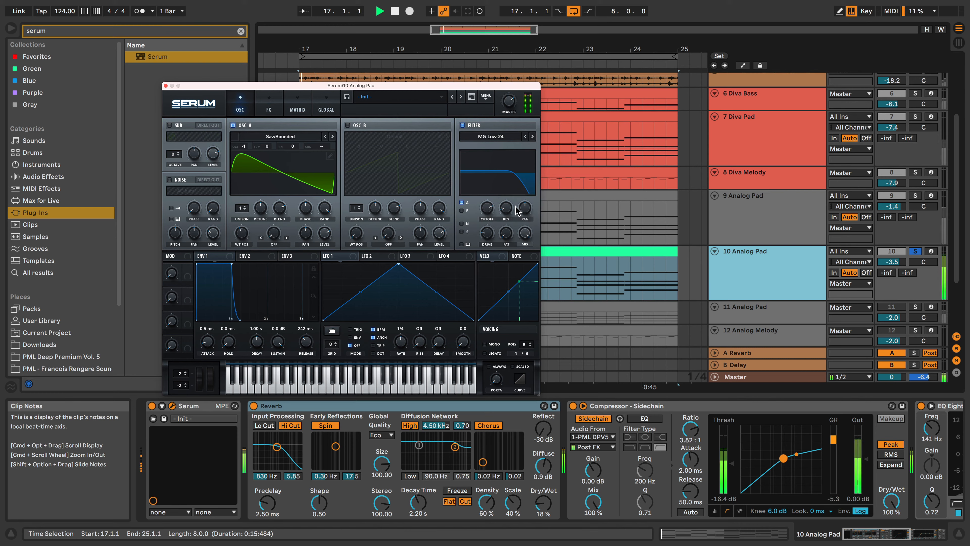
{"action": "left_click_drag", "start_coordinate": [512, 102], "coordinate": [514, 104]}
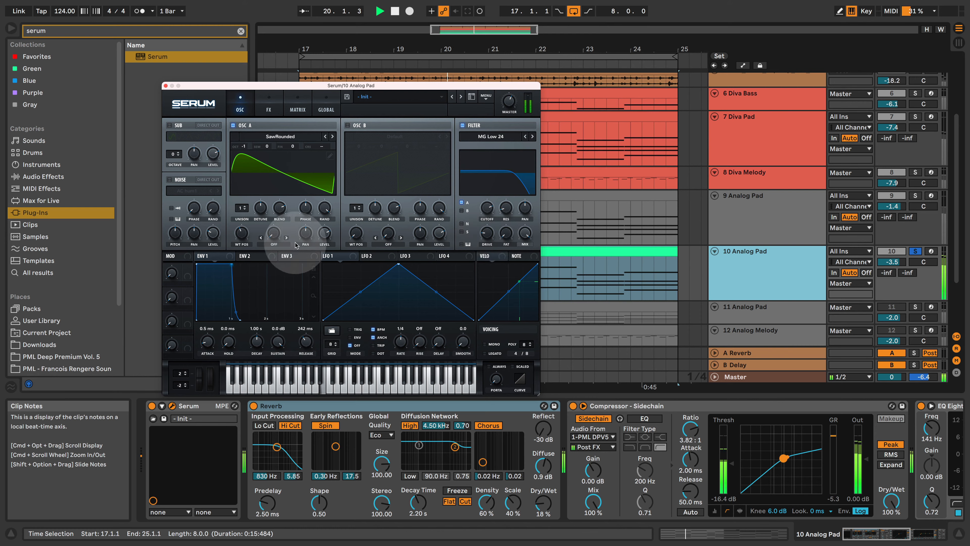
{"action": "mouse_move", "coordinate": [489, 214]}
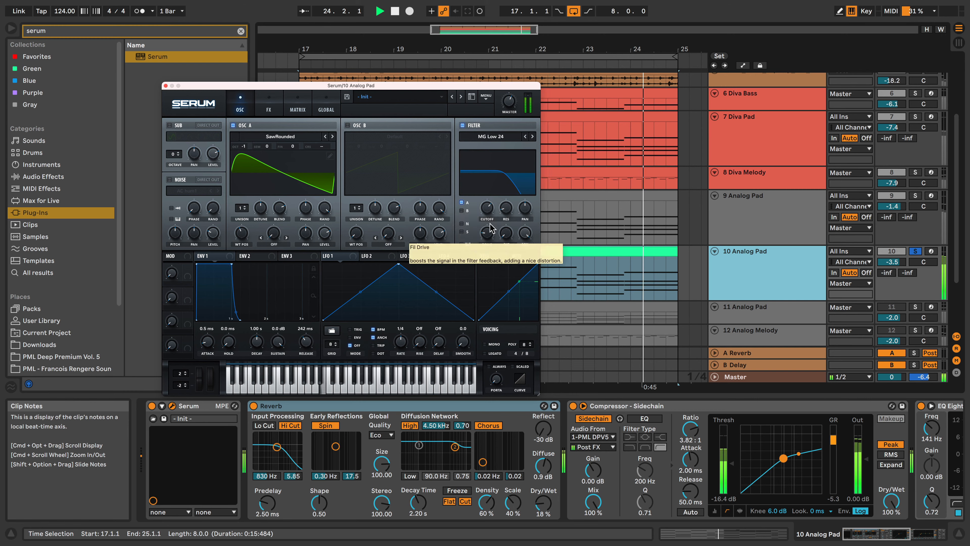
{"action": "key", "text": "space"}
{"action": "left_click", "coordinate": [916, 252]}
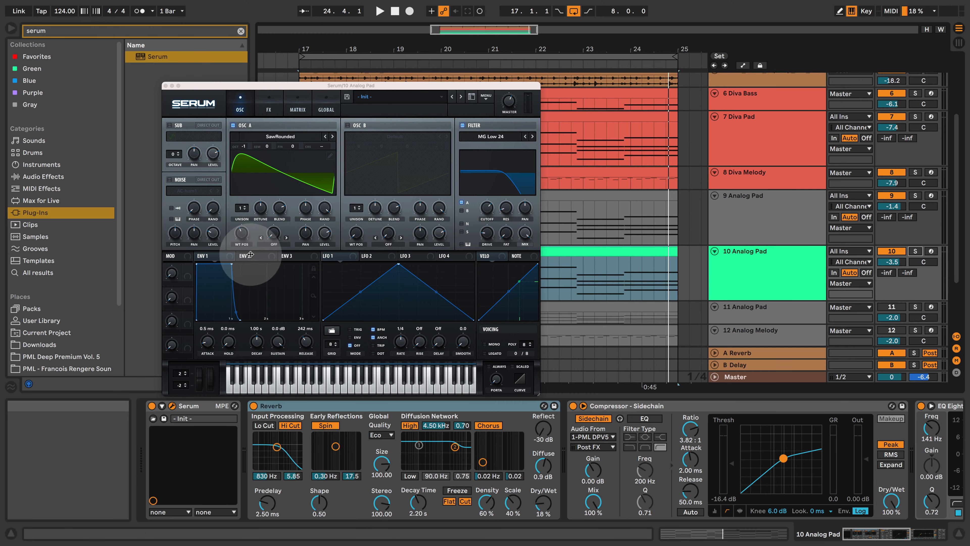
Rename track 10 as Serum Pad and play the mix with pad tracks 7, 9 and 10 deactivated.
{"action": "left_click", "coordinate": [166, 86]}
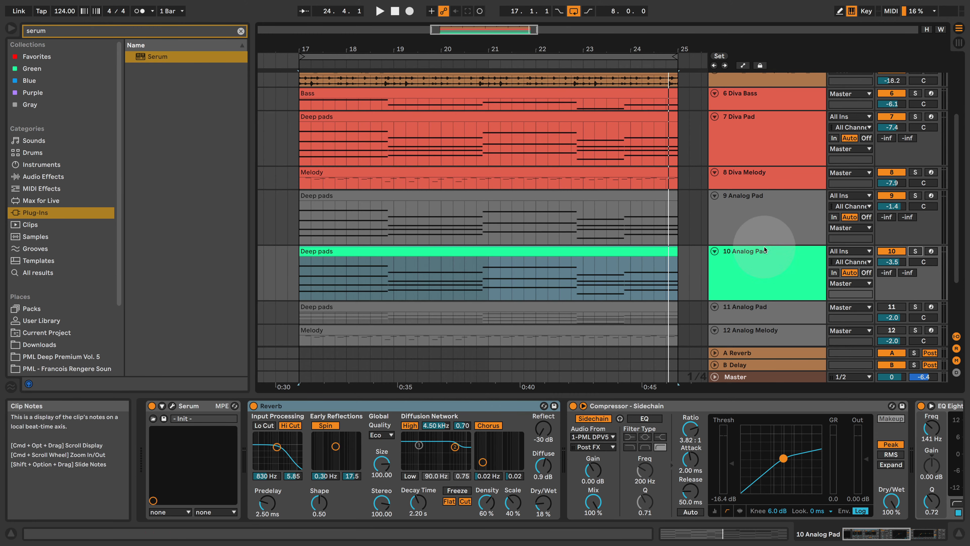
{"action": "scroll", "coordinate": [823, 248], "scroll_direction": "up", "scroll_amount": 2}
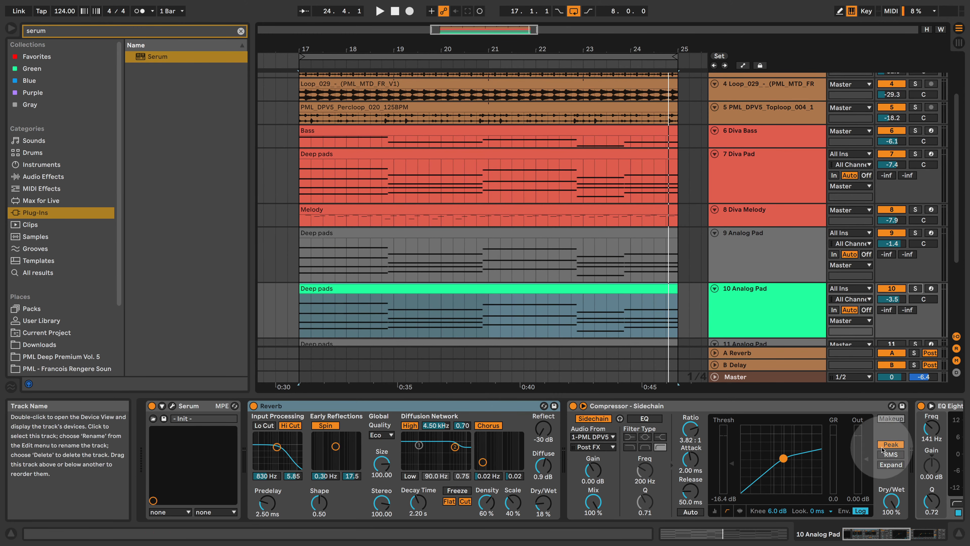
{"action": "left_click", "coordinate": [955, 532]}
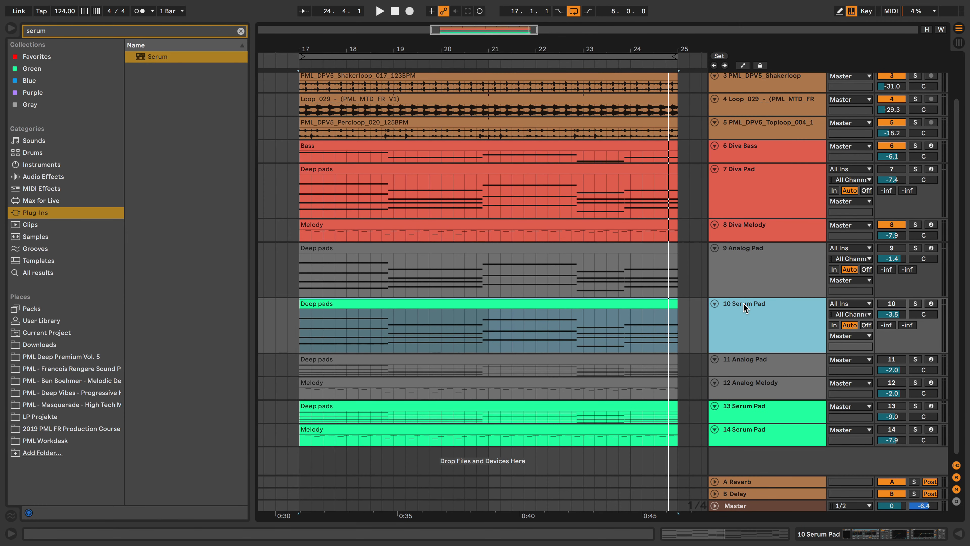
{"action": "key", "text": "space"}
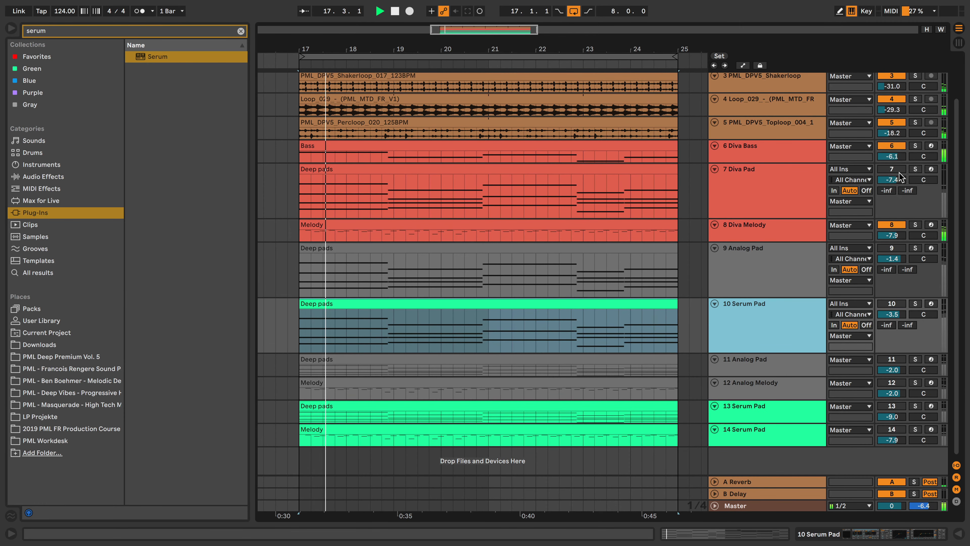
Switch from 7 Diva Pad to 9 Analog Pad in the mix, and set Analog's filter 1 frequency to 110 and volume to 5.5 dB.
{"action": "left_click", "coordinate": [891, 170]}
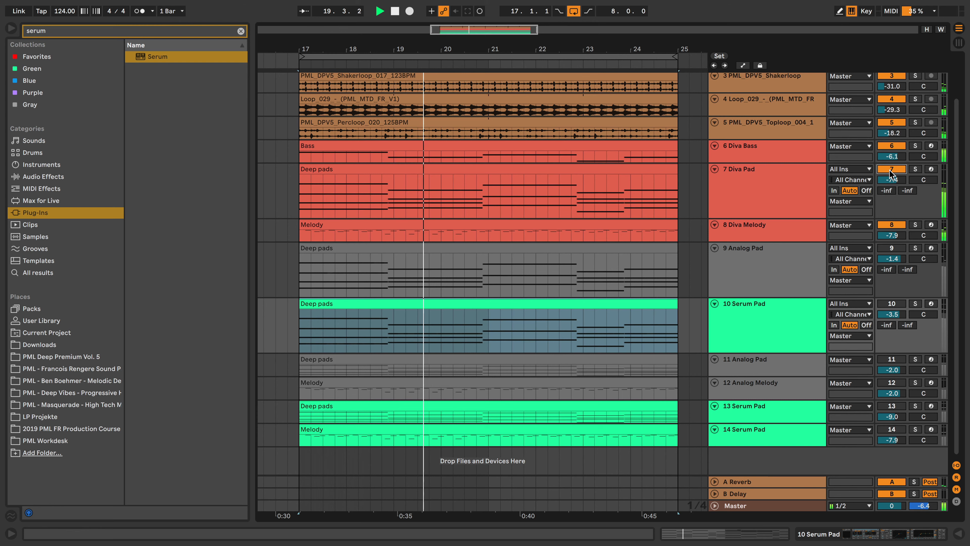
{"action": "left_click", "coordinate": [892, 247]}
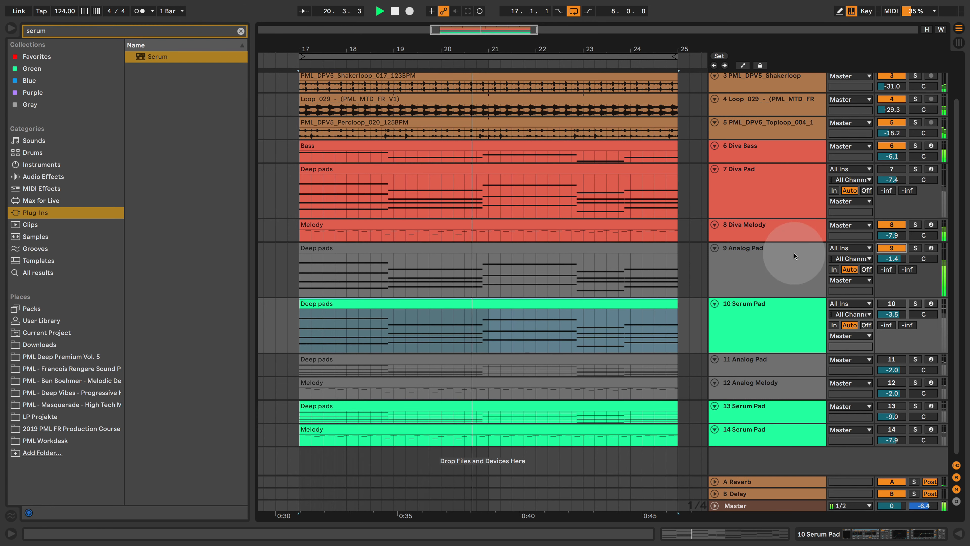
{"action": "left_click", "coordinate": [769, 255]}
{"action": "double_click", "coordinate": [763, 261]}
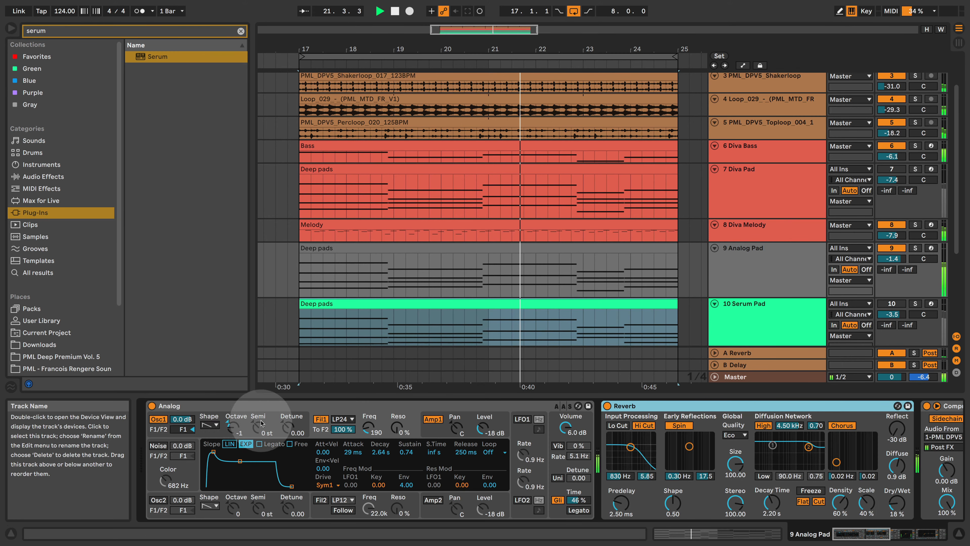
{"action": "left_click_drag", "start_coordinate": [372, 433], "coordinate": [372, 435]}
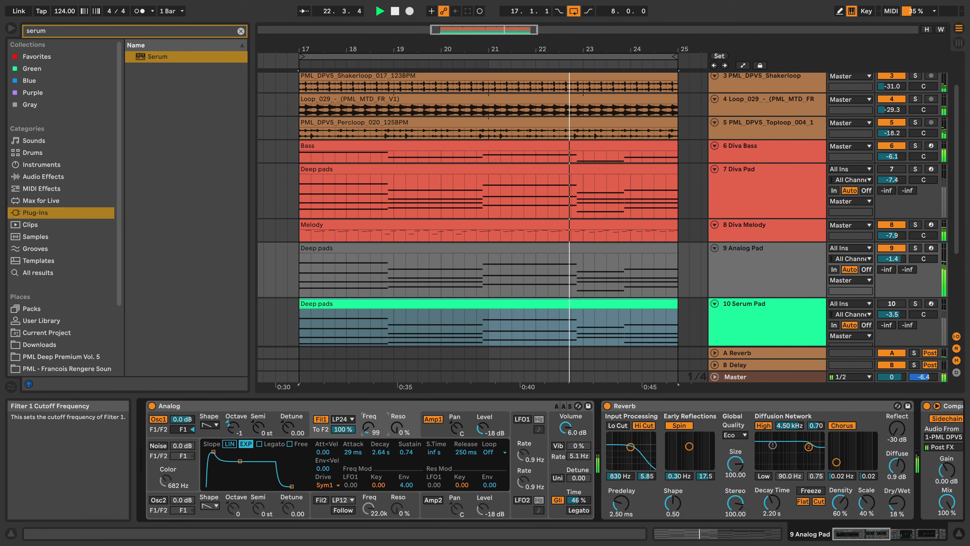
{"action": "left_click_drag", "start_coordinate": [565, 427], "coordinate": [565, 428]}
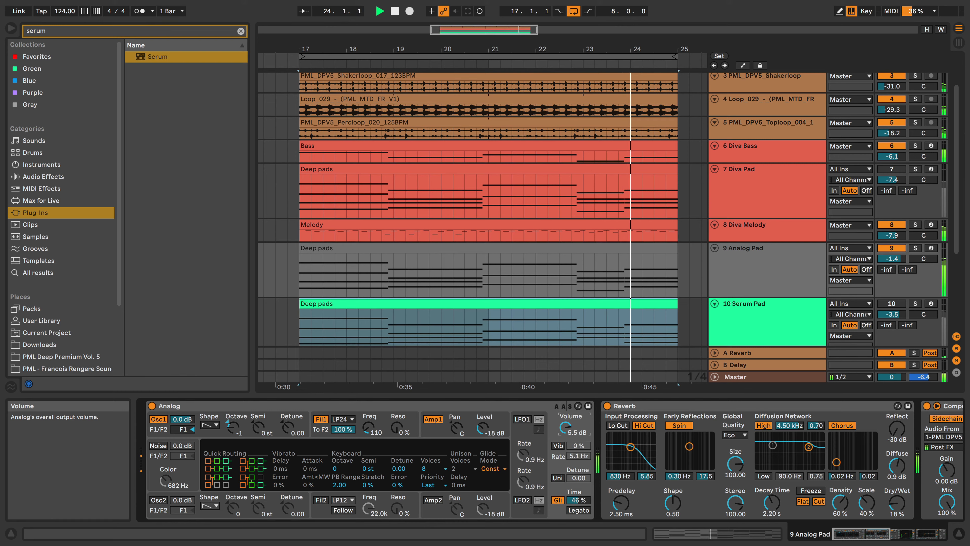
Switch the active pad from Analog to Diva to Serum in the mix, and set 10 Serum Pad's volume to -10.0 dB.
{"action": "left_click", "coordinate": [891, 248]}
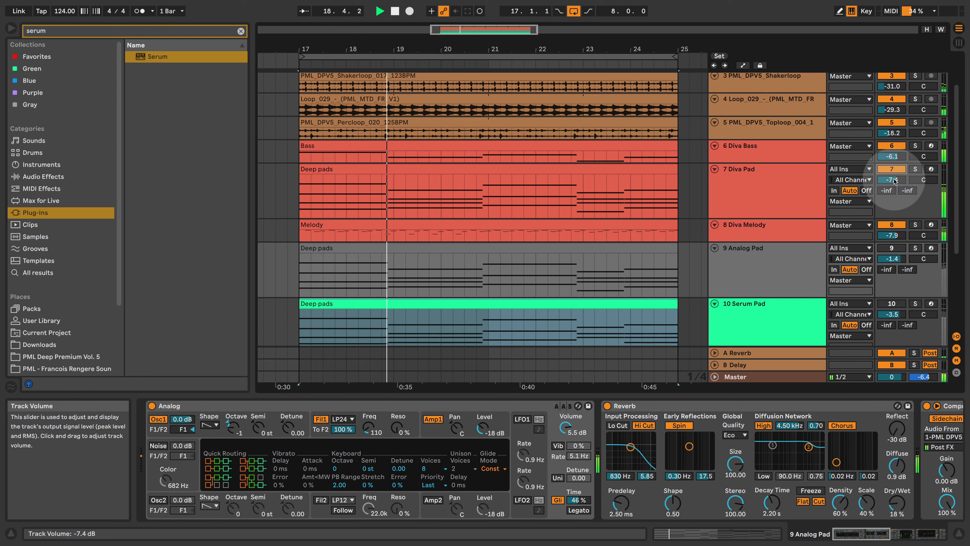
{"action": "left_click", "coordinate": [890, 170]}
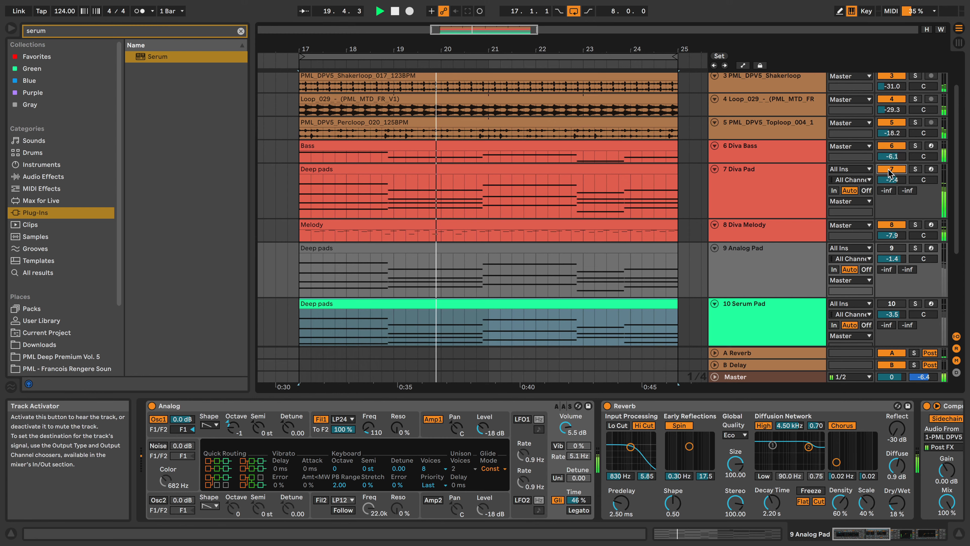
{"action": "left_click", "coordinate": [898, 303]}
{"action": "left_click_drag", "start_coordinate": [892, 315], "coordinate": [891, 321]}
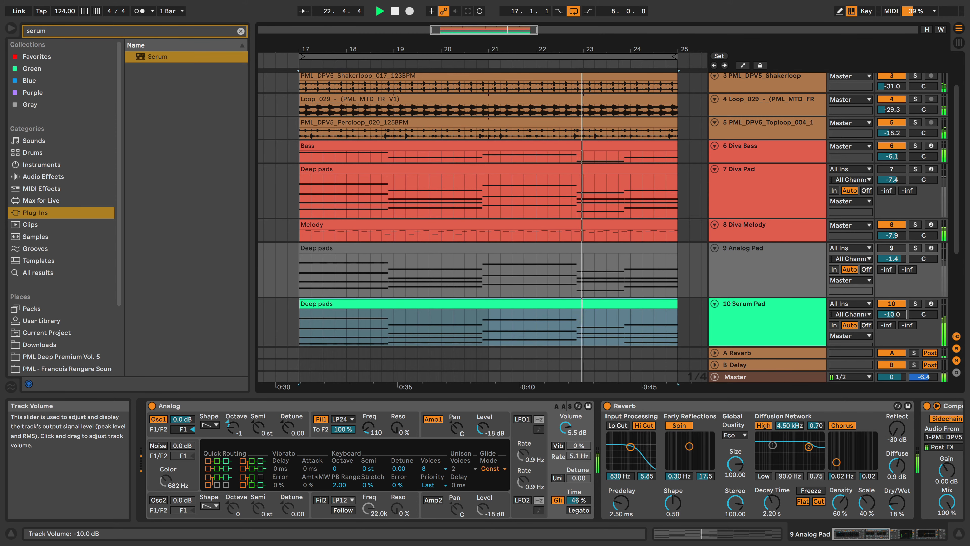
Compare 7 Diva Pad and 10 Serum Pad alternately in the mix, and view the Serum plug-in on track 10.
{"action": "left_click", "coordinate": [804, 300]}
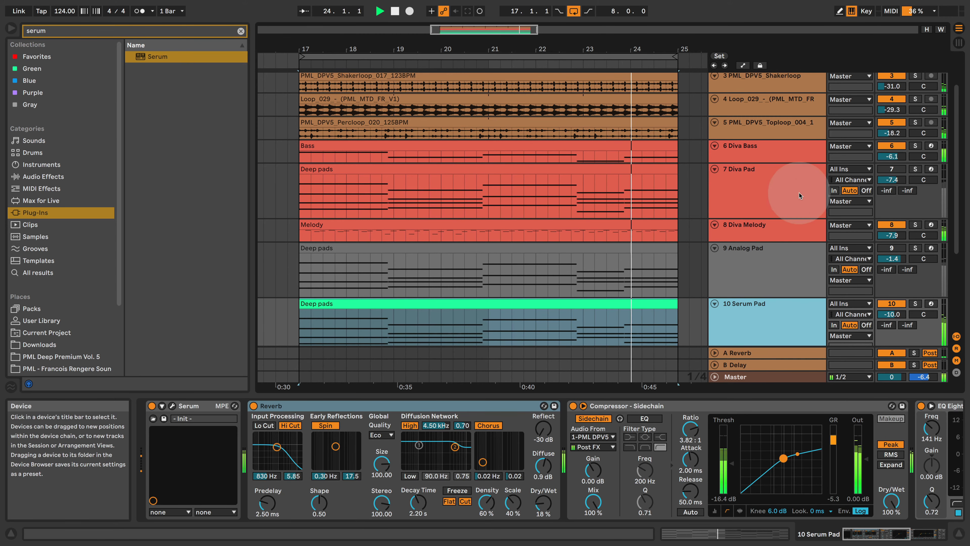
{"action": "left_click", "coordinate": [496, 197]}
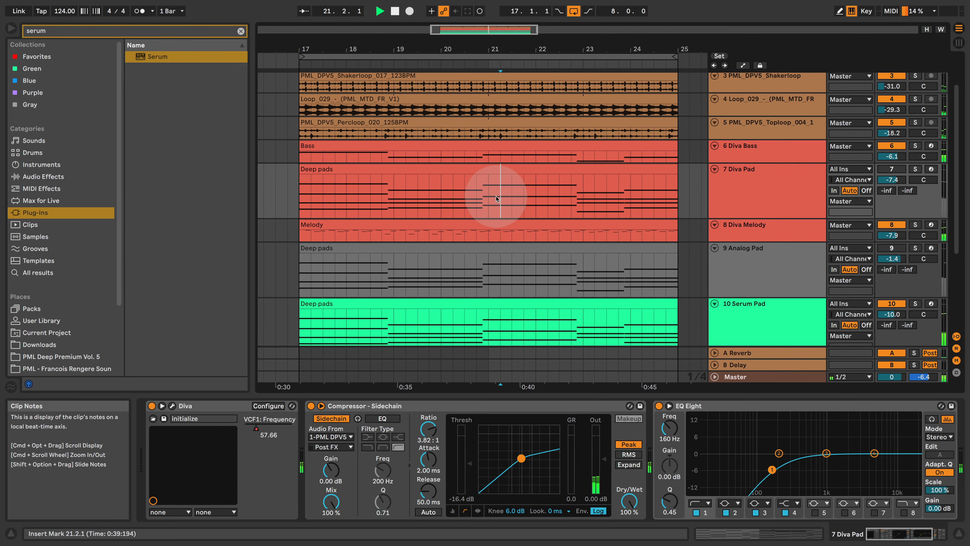
{"action": "left_click", "coordinate": [892, 169]}
{"action": "left_click", "coordinate": [892, 303]}
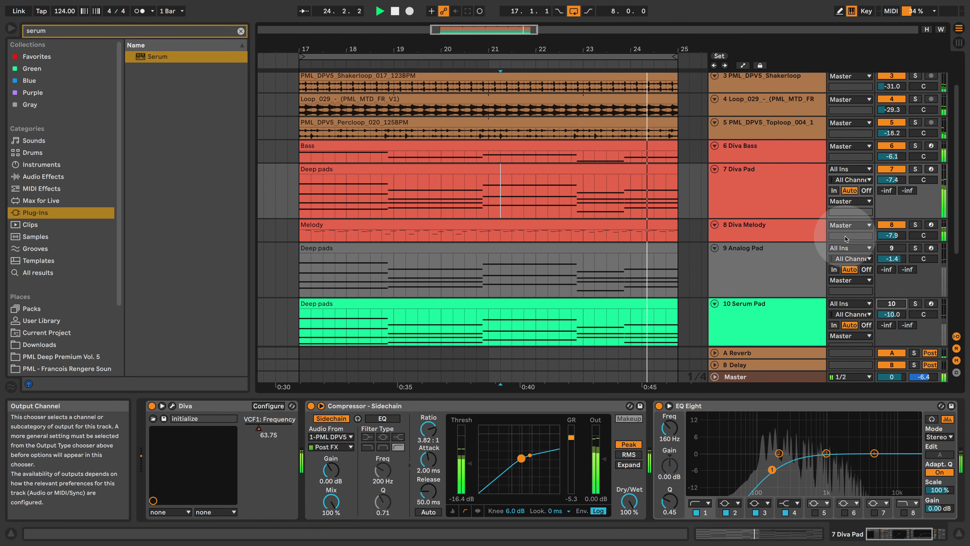
{"action": "left_click", "coordinate": [891, 169]}
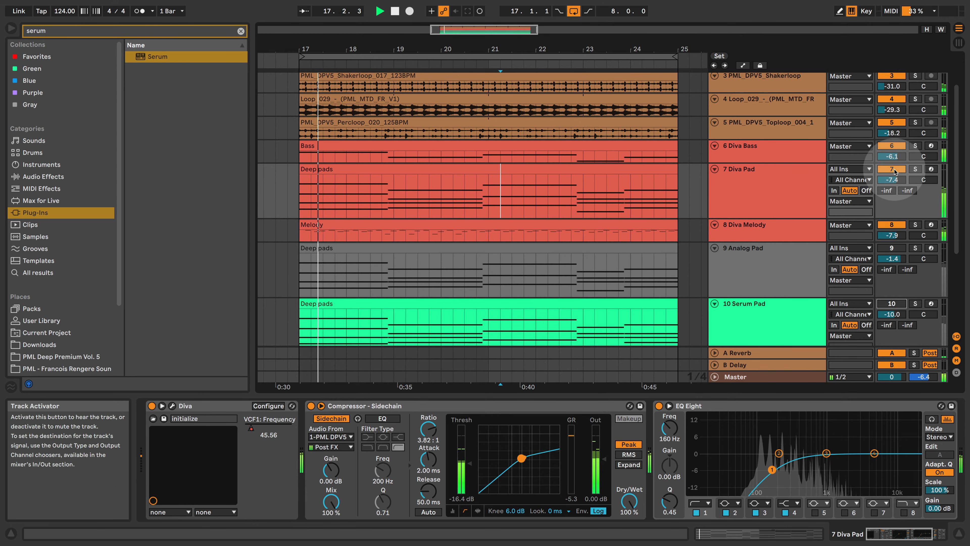
{"action": "left_click", "coordinate": [891, 304]}
{"action": "left_click", "coordinate": [816, 309]}
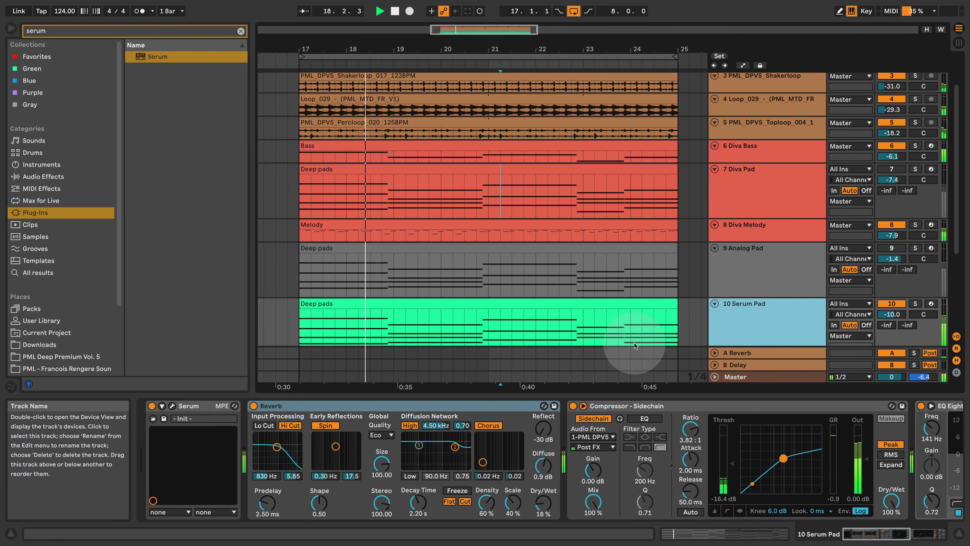
{"action": "left_click", "coordinate": [172, 406]}
{"action": "left_click", "coordinate": [492, 221]}
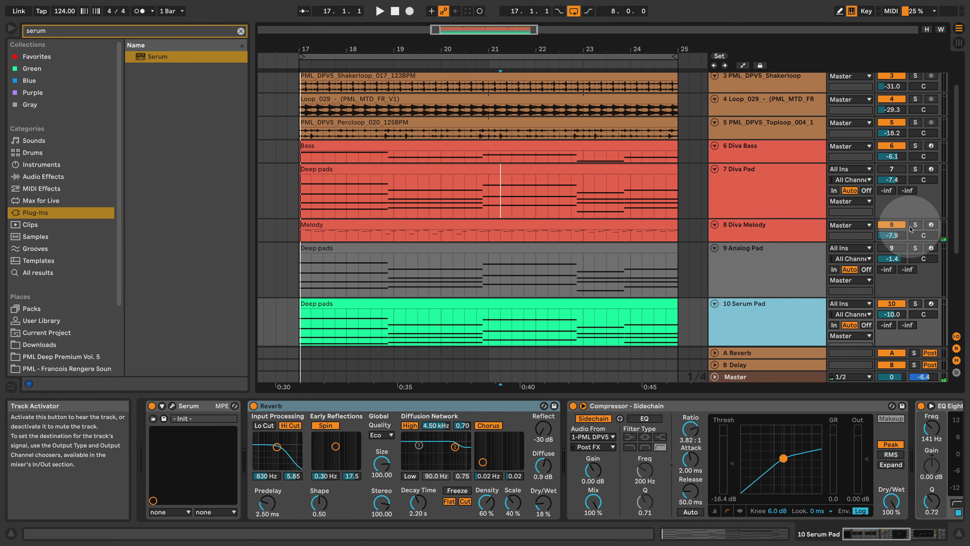
Solo 8 Diva Melody and examine its Diva patch while auditioning the melody.
{"action": "left_click", "coordinate": [913, 226]}
{"action": "left_click", "coordinate": [801, 230]}
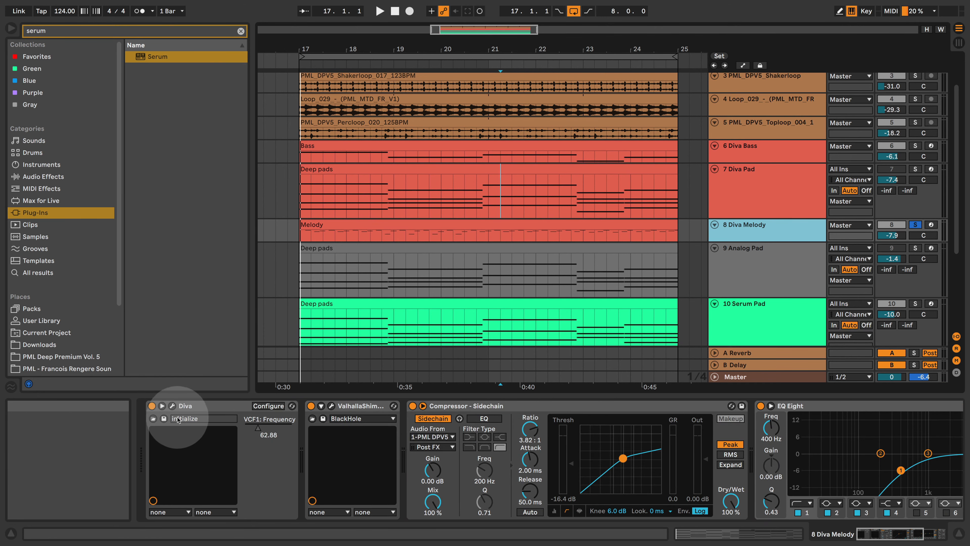
{"action": "key", "text": "super+alt+p"}
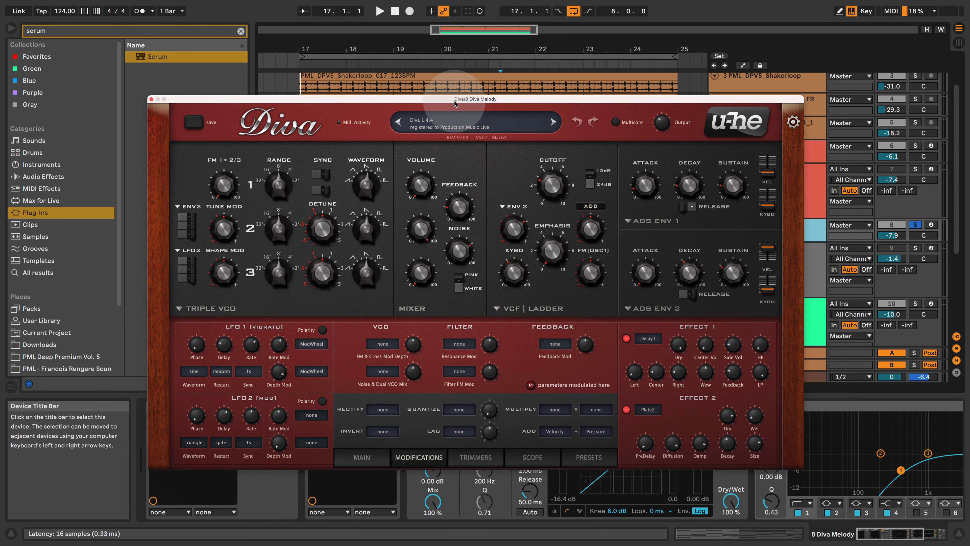
{"action": "left_click_drag", "start_coordinate": [455, 103], "coordinate": [447, 85]}
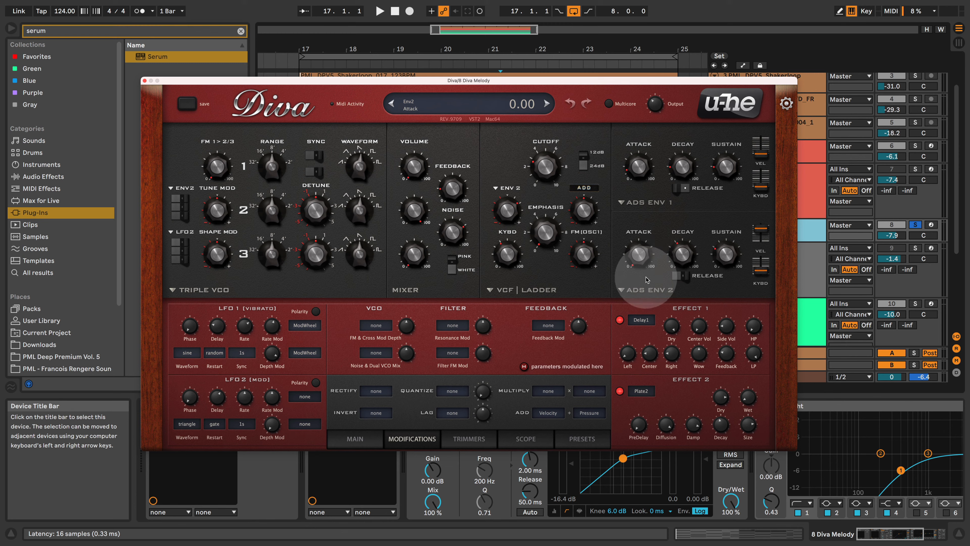
{"action": "key", "text": "space"}
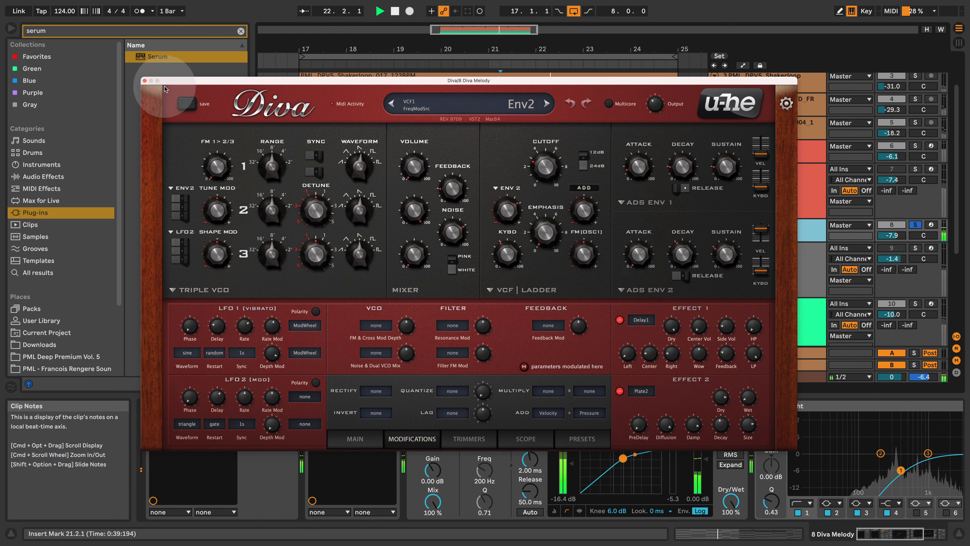
{"action": "left_click", "coordinate": [144, 80]}
{"action": "key", "text": "space"}
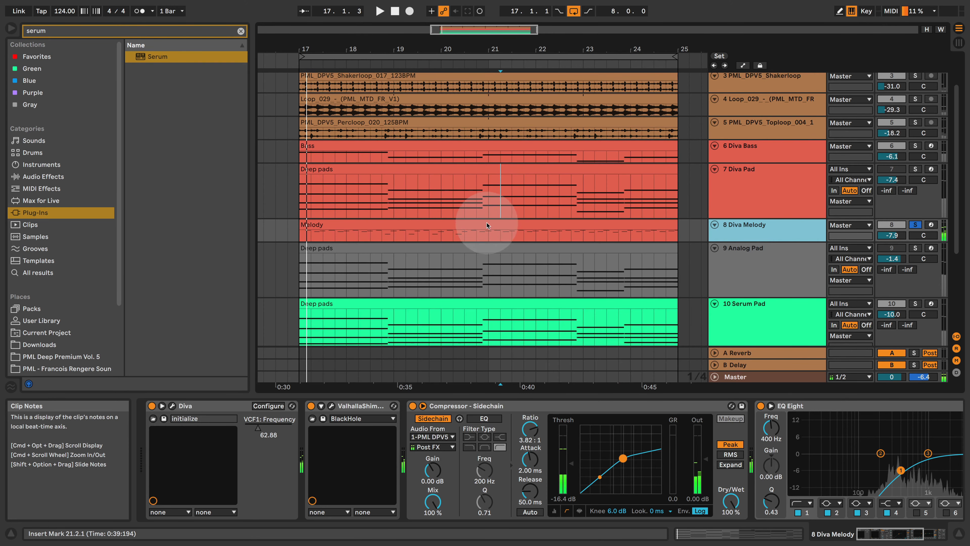
Solo and audition 9 Analog Pad, and duplicate the track as the starting point for an Analog melody.
{"action": "scroll", "coordinate": [543, 284], "scroll_direction": "down", "scroll_amount": 4}
{"action": "scroll", "coordinate": [455, 252], "scroll_direction": "up", "scroll_amount": 1}
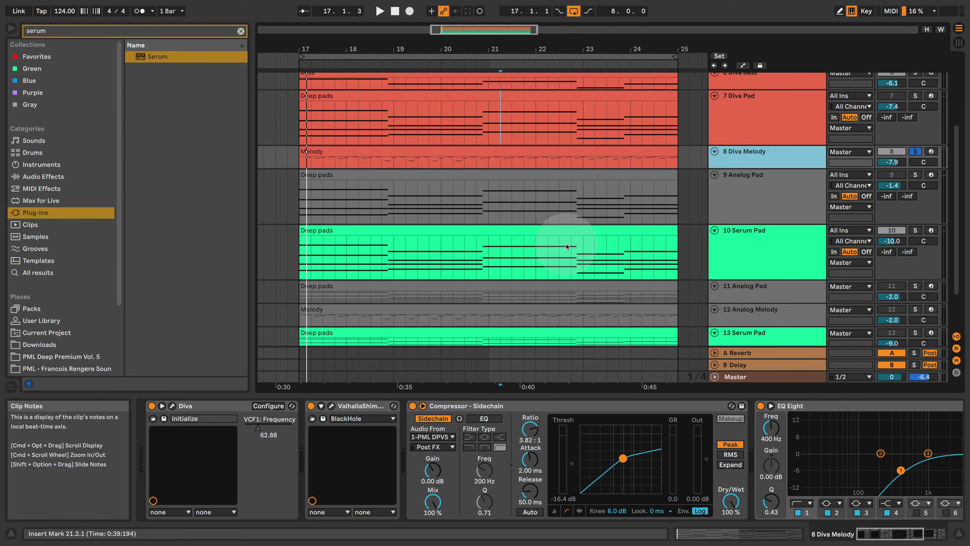
{"action": "left_click", "coordinate": [732, 197]}
{"action": "left_click", "coordinate": [915, 175]}
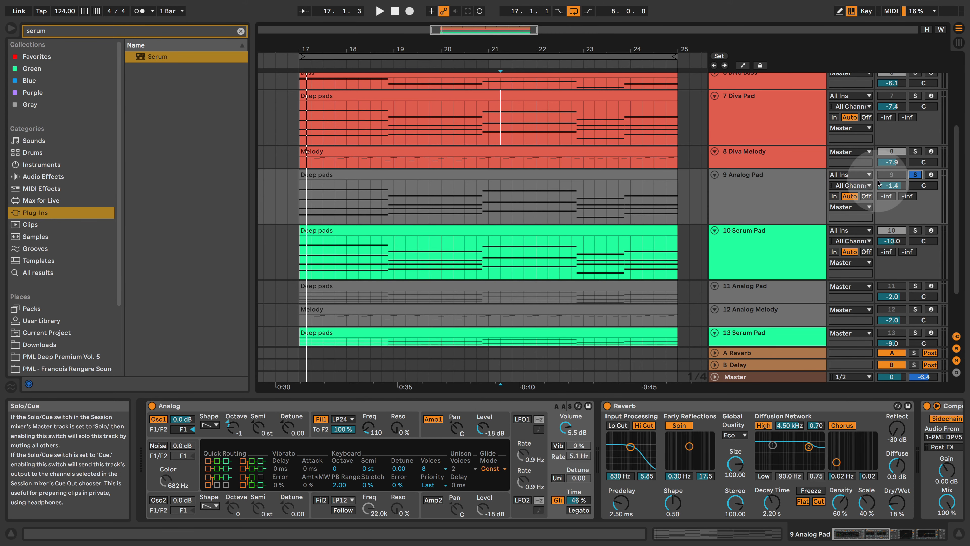
{"action": "key", "text": "space"}
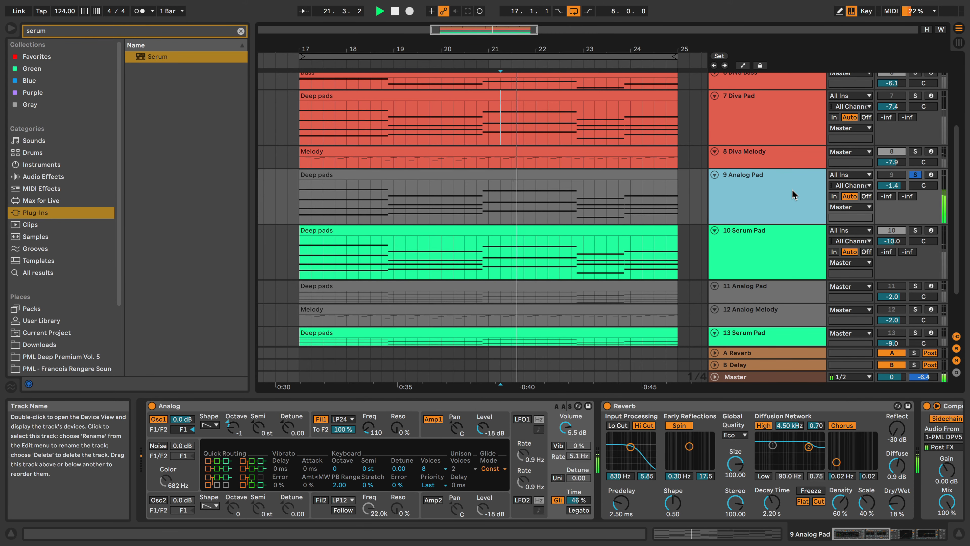
{"action": "right_click", "coordinate": [757, 181]}
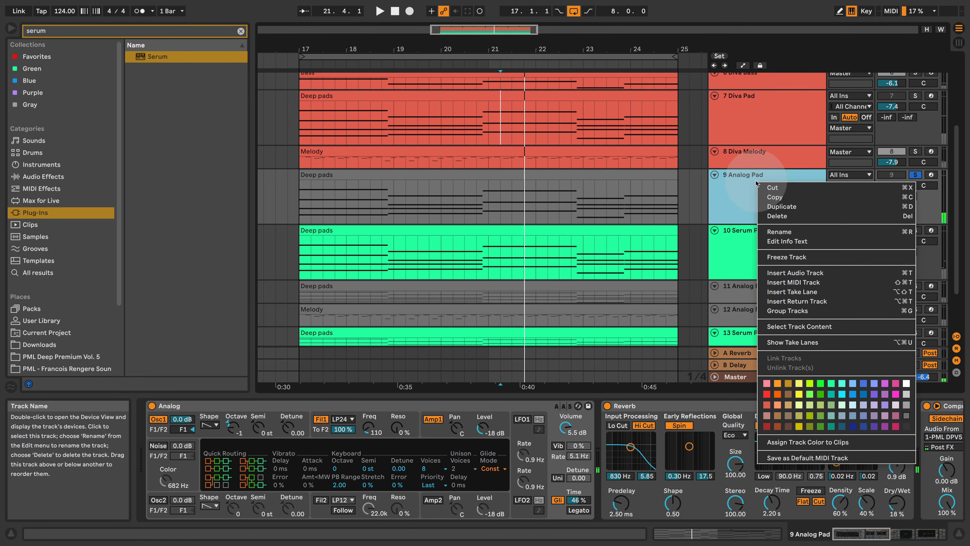
{"action": "left_click", "coordinate": [809, 205]}
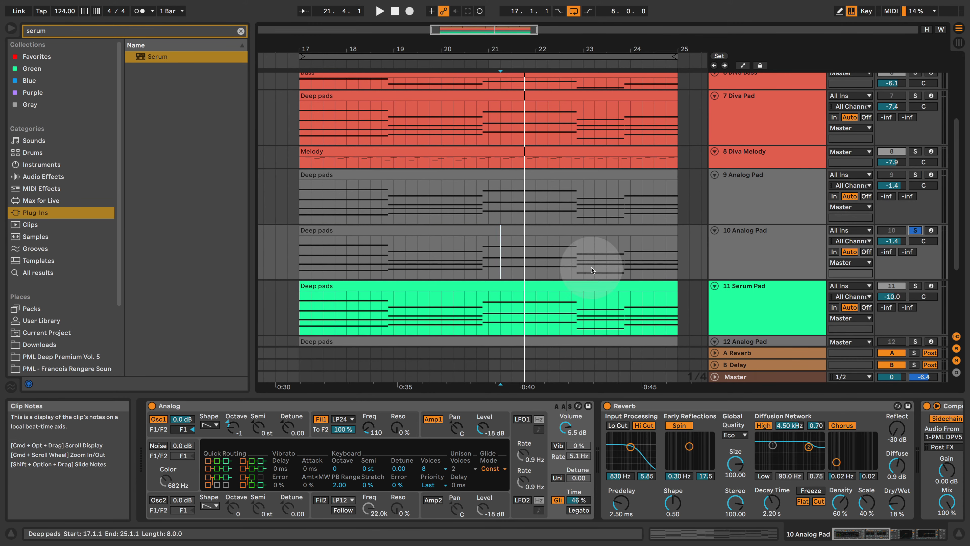
Copy the Melody clip from 8 Diva Melody to bar 17 of 10 Analog Pad, replacing its Deep pads clip.
{"action": "left_click", "coordinate": [490, 159]}
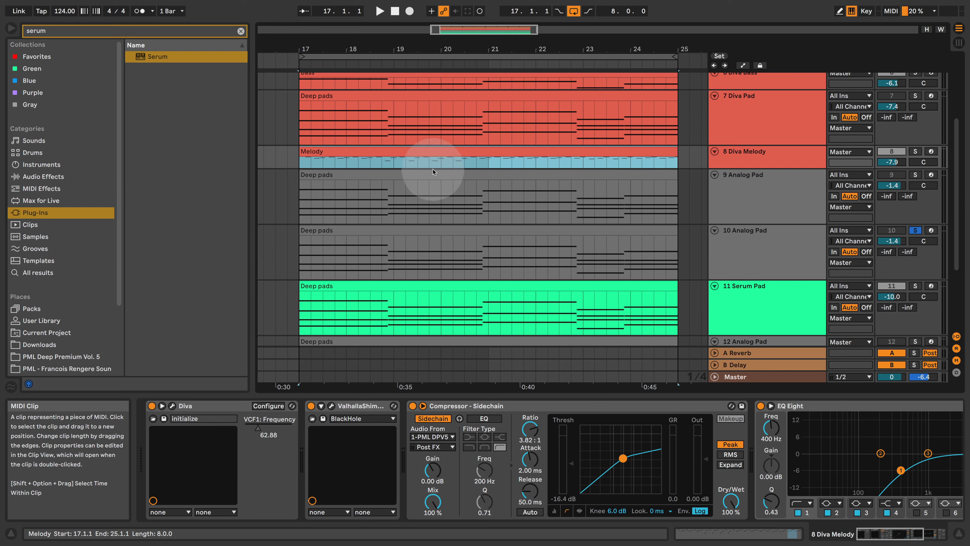
{"action": "left_click", "coordinate": [323, 233]}
{"action": "key", "text": "super+v"}
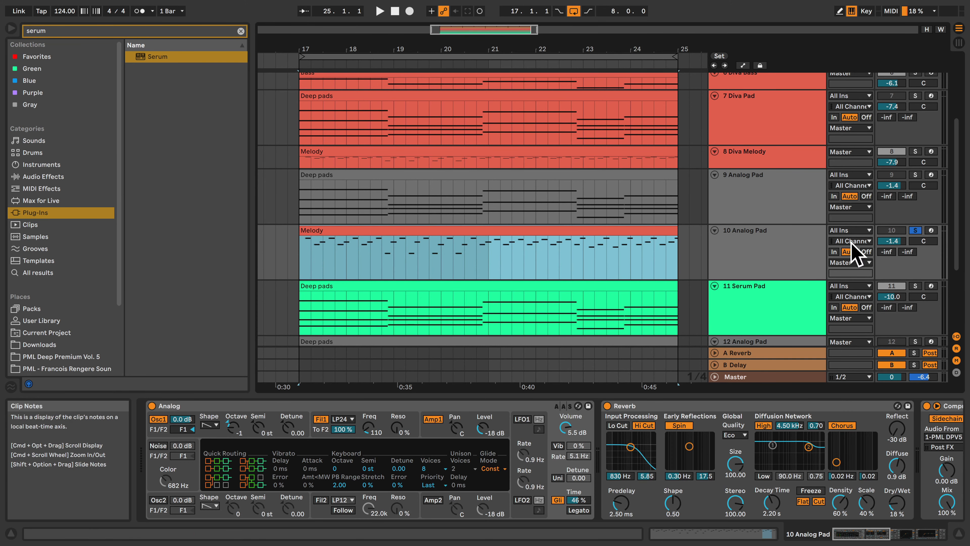
Audition the melody on 10 Analog Pad and turn off Analog's glide.
{"action": "key", "text": "space"}
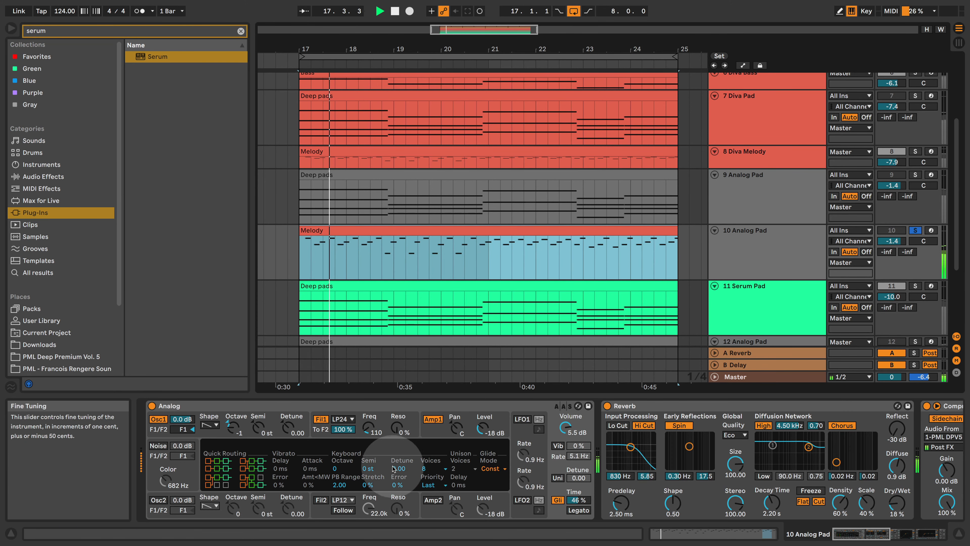
{"action": "left_click", "coordinate": [557, 500]}
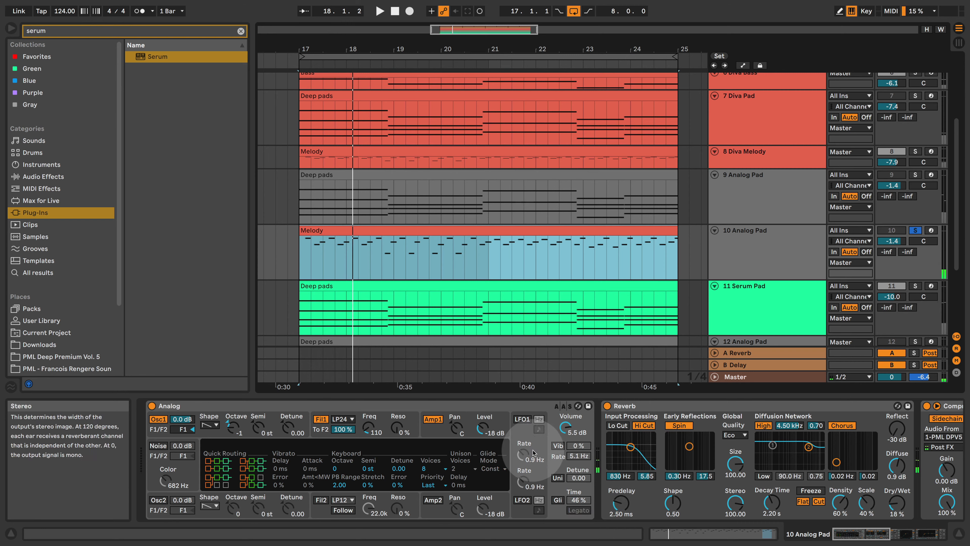
{"action": "key", "text": "space"}
Set Analog's filter 1 envelope to 5 ms attack, 71 ms decay and 0.53 sustain while auditioning the melody.
{"action": "left_click", "coordinate": [382, 423]}
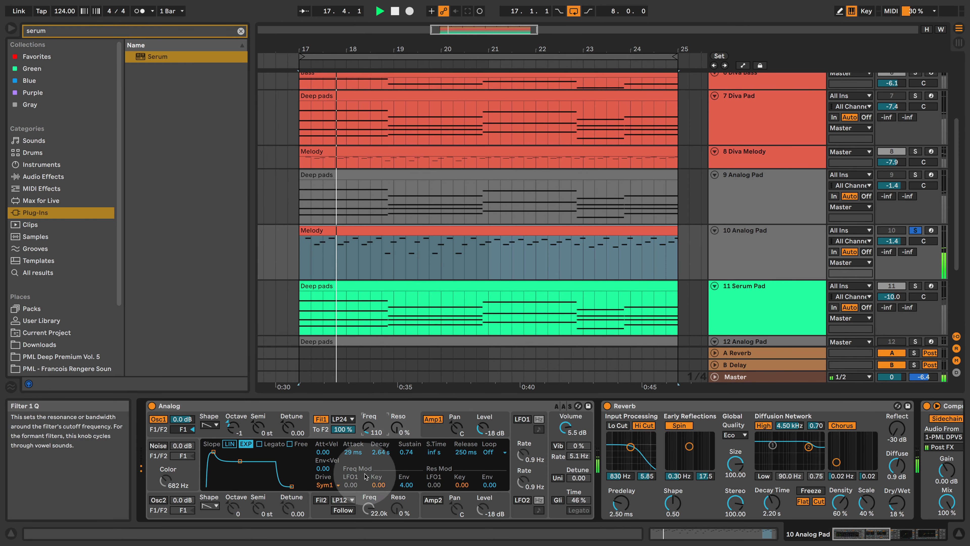
{"action": "key", "text": "space"}
{"action": "left_click_drag", "start_coordinate": [347, 452], "coordinate": [388, 454]}
{"action": "key", "text": "space"}
{"action": "left_click_drag", "start_coordinate": [389, 453], "coordinate": [389, 460]}
{"action": "left_click_drag", "start_coordinate": [387, 453], "coordinate": [387, 461]}
{"action": "key", "text": "space"}
{"action": "left_click", "coordinate": [402, 453]}
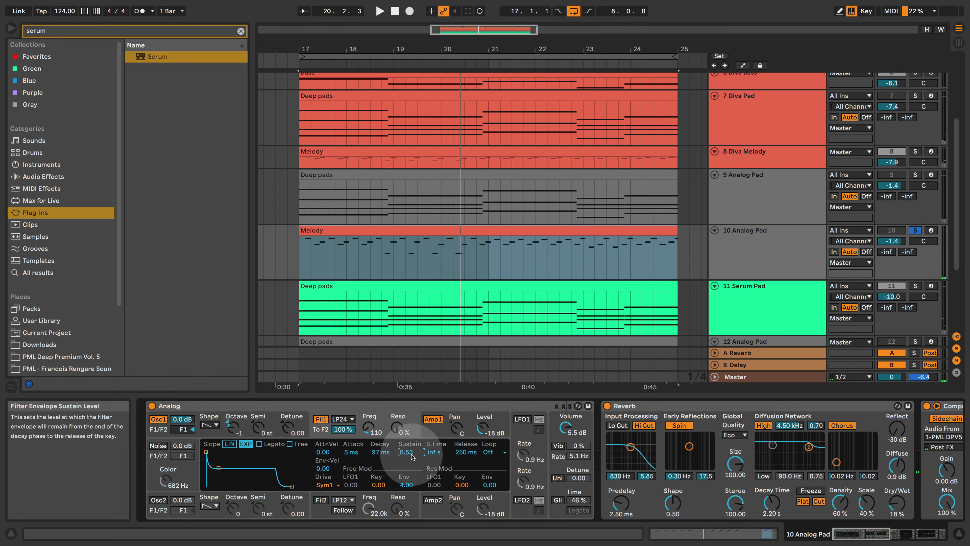
{"action": "key", "text": "space"}
{"action": "left_click_drag", "start_coordinate": [387, 458], "coordinate": [386, 463]}
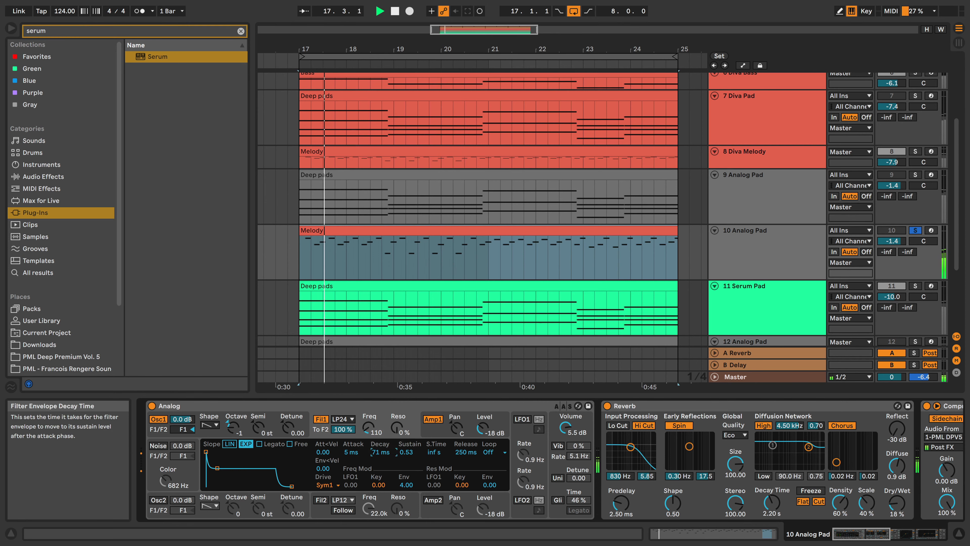
{"action": "left_click", "coordinate": [406, 452]}
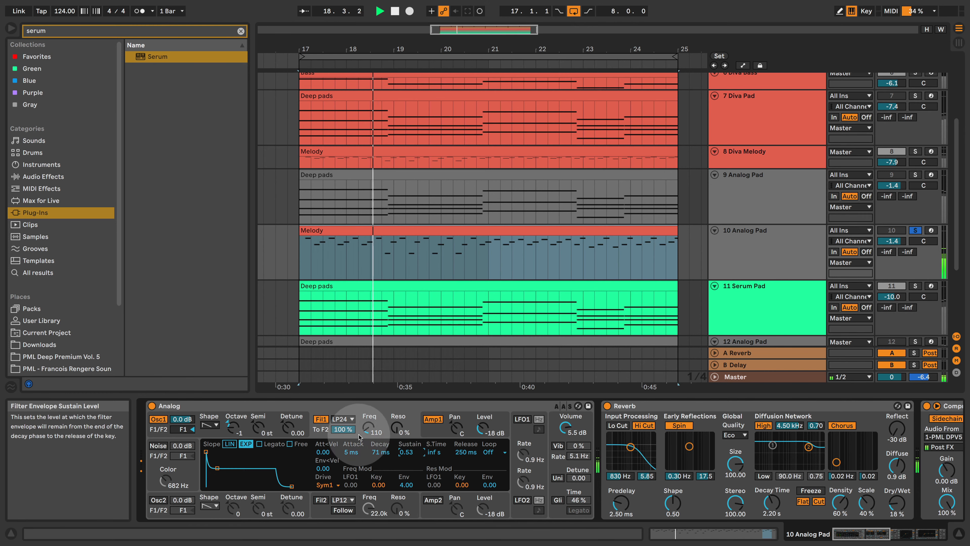
Set Analog's filter 1 frequency to 713, enable the noise generator, and set its color to 5.1 kHz.
{"action": "left_click_drag", "start_coordinate": [369, 427], "coordinate": [369, 419]}
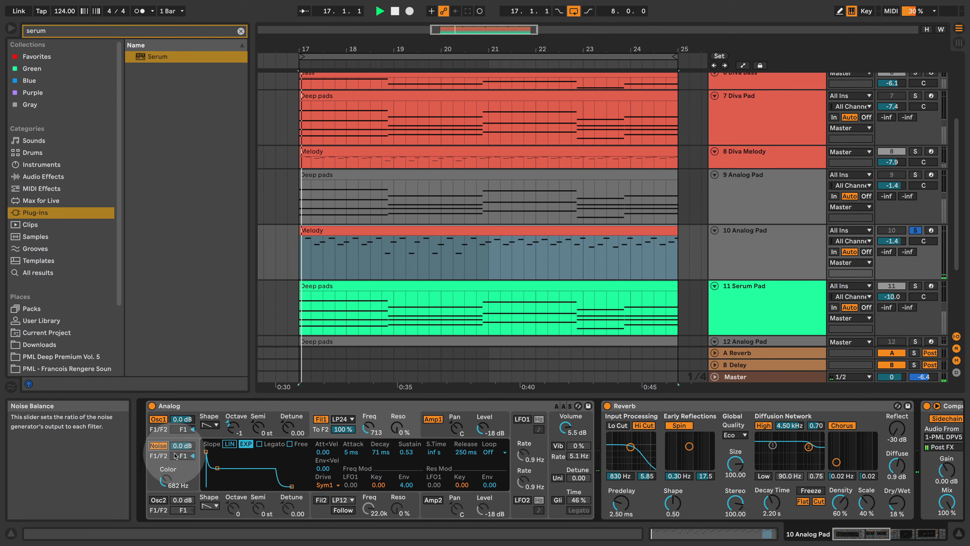
{"action": "left_click_drag", "start_coordinate": [165, 481], "coordinate": [165, 456]}
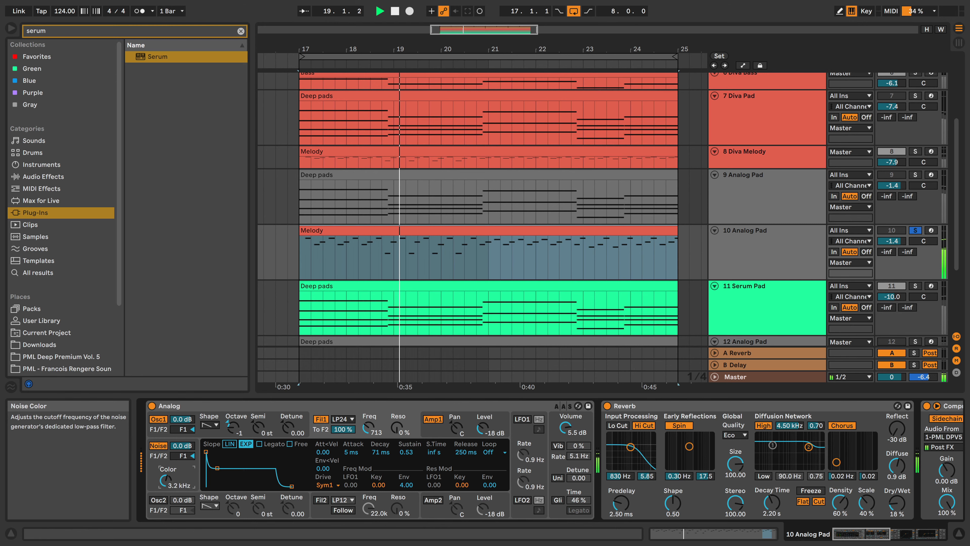
{"action": "left_click_drag", "start_coordinate": [165, 486], "coordinate": [165, 478]}
{"action": "left_click_drag", "start_coordinate": [167, 484], "coordinate": [167, 476]}
{"action": "key", "text": "space"}
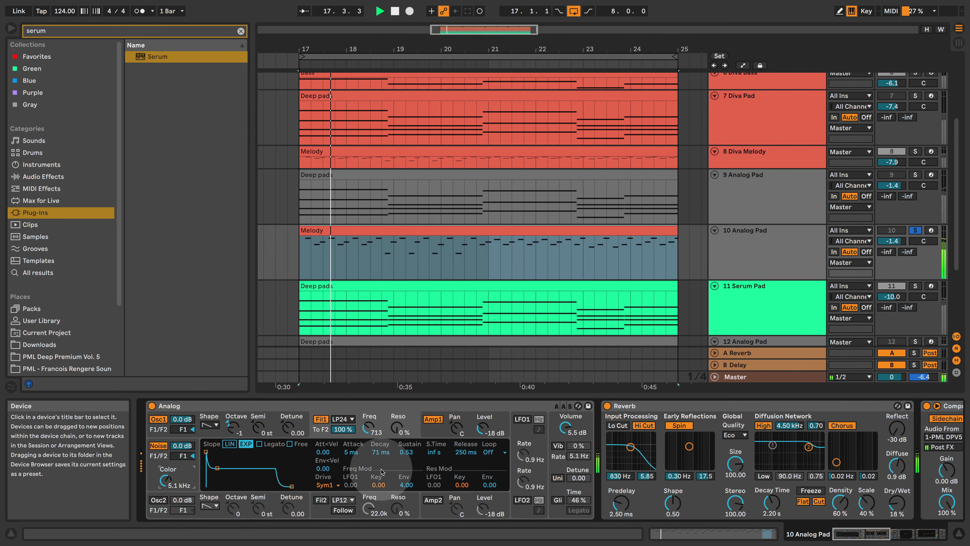
Set Analog's filter 1 envelope sustain to 0.00 and decay to 717 ms while auditioning the melody on 10 Analog Pad.
{"action": "left_click", "coordinate": [406, 453]}
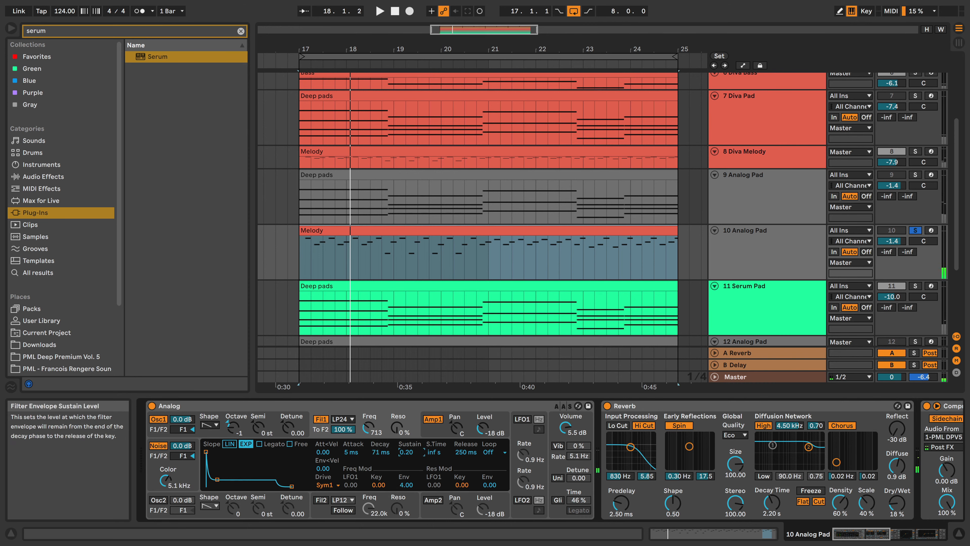
{"action": "key", "text": "space"}
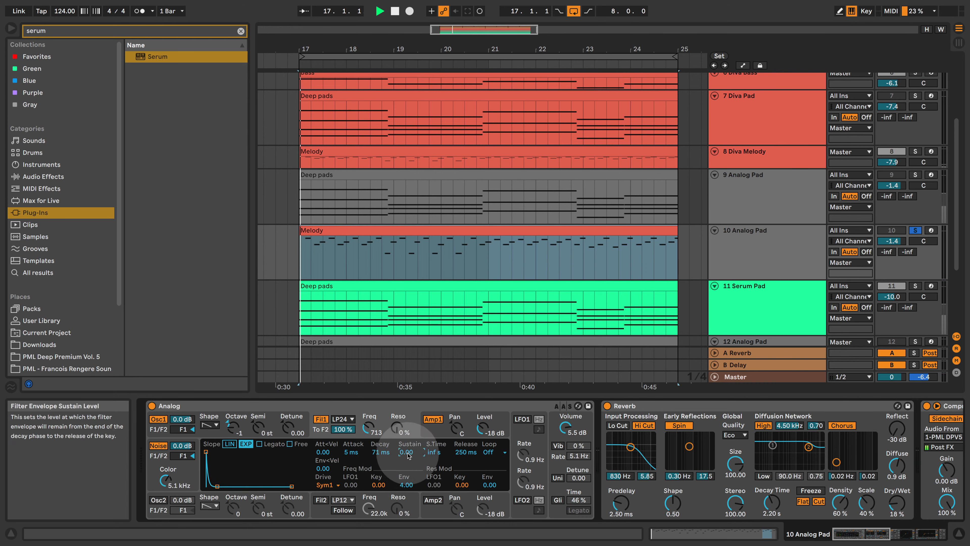
{"action": "left_click", "coordinate": [389, 456]}
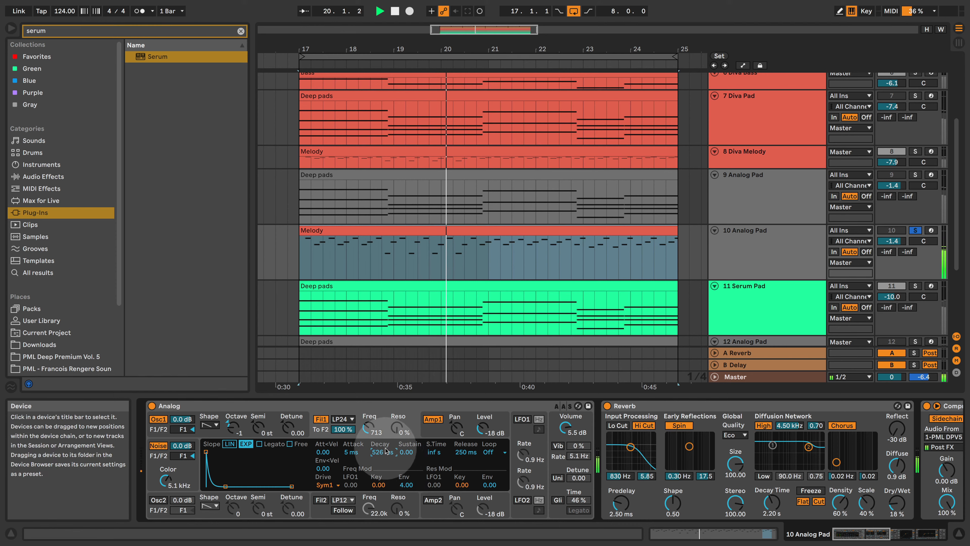
{"action": "left_click_drag", "start_coordinate": [383, 451], "coordinate": [383, 445]}
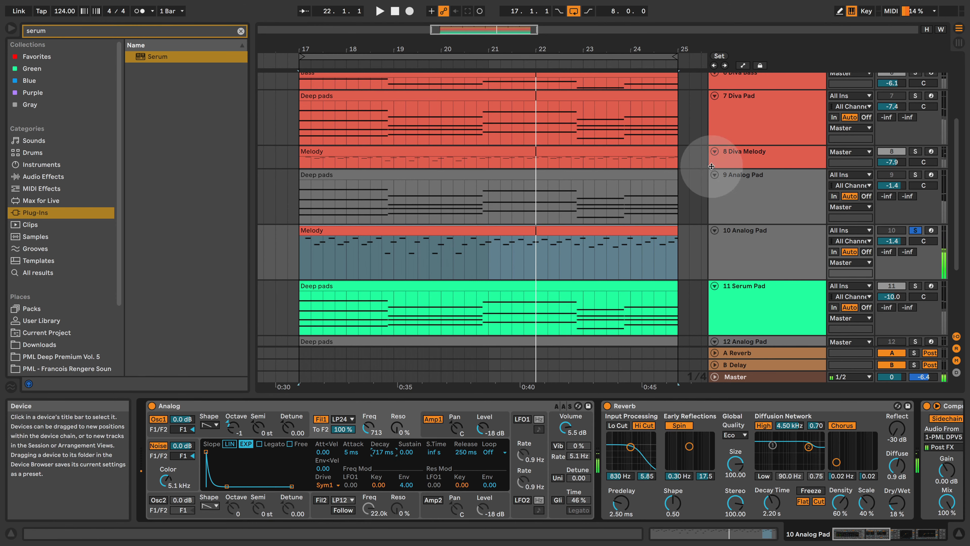
Audition 8 Diva Melody in solo and examine its oscillator, filter, envelope and effect settings in Diva.
{"action": "left_click", "coordinate": [916, 152]}
{"action": "key", "text": "space"}
{"action": "left_click", "coordinate": [768, 155]}
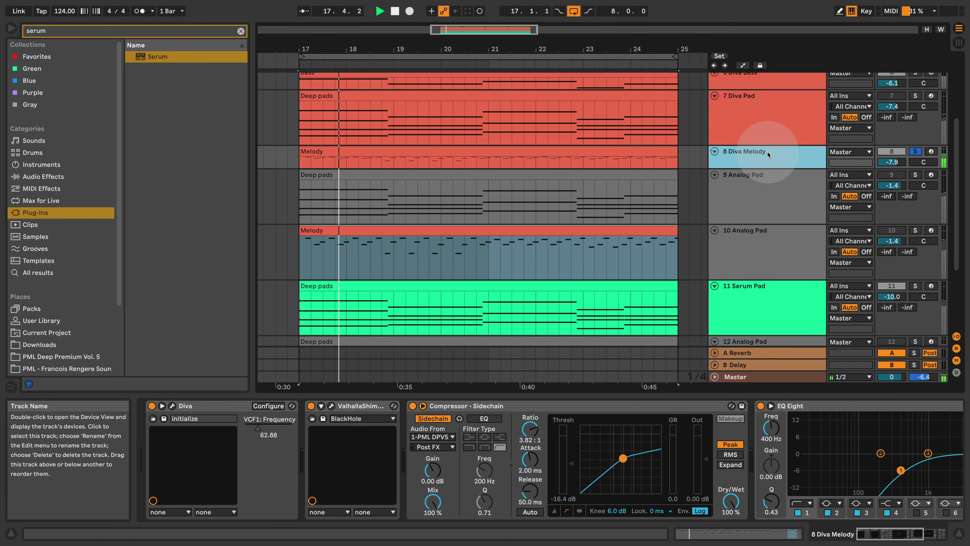
{"action": "left_click", "coordinate": [171, 408]}
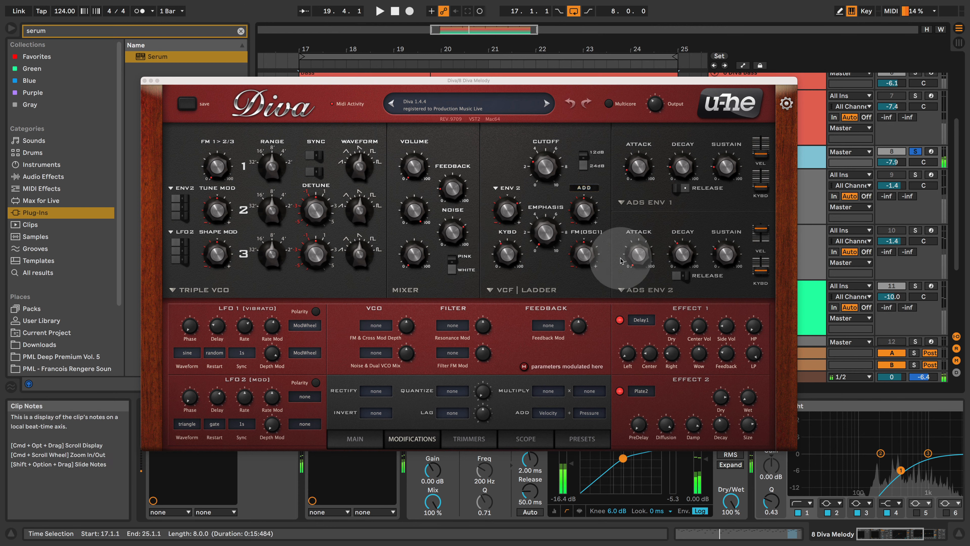
{"action": "key", "text": "space"}
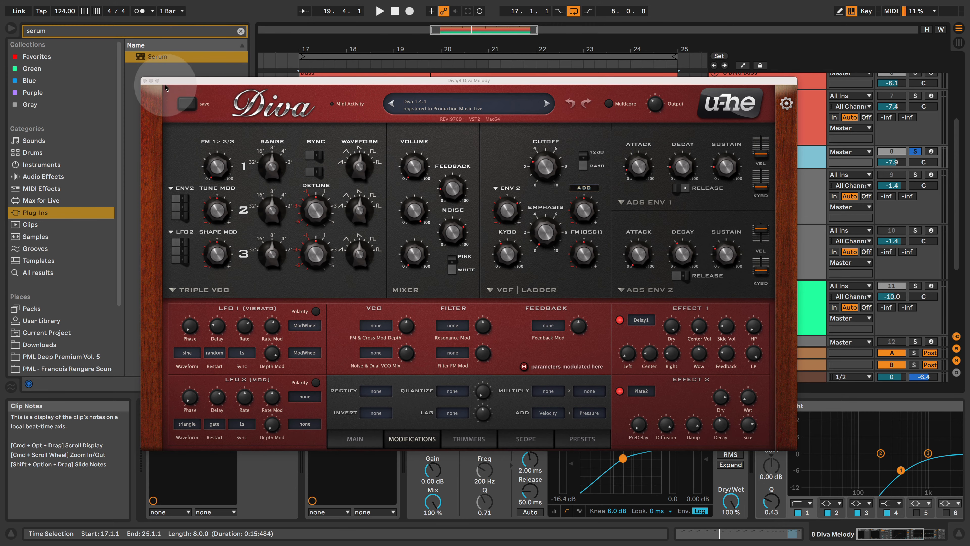
{"action": "left_click", "coordinate": [145, 81]}
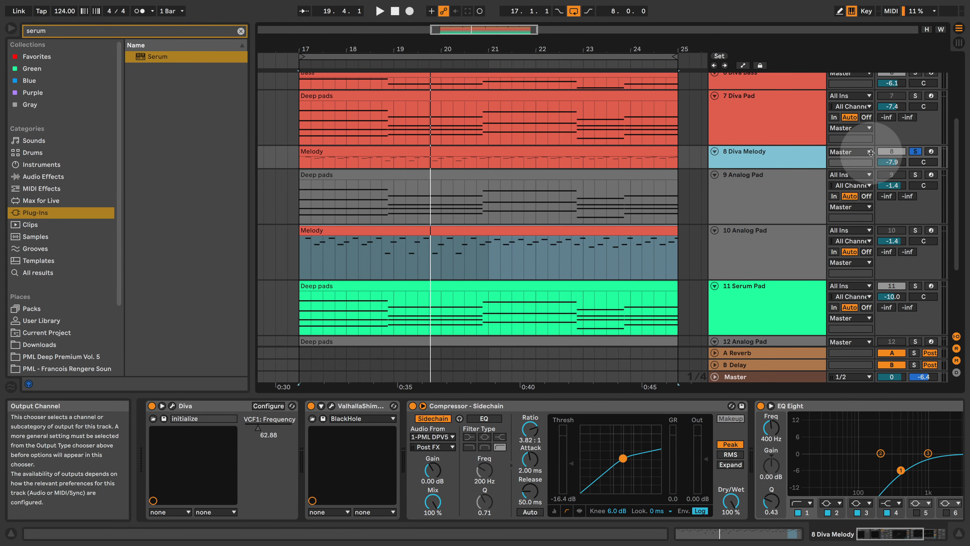
Copy the ValhallaShimmer BlackHole device from 8 Diva Melody to 10 Analog Pad in place of its Reverb, and solo 10 Analog Pad.
{"action": "left_click", "coordinate": [353, 406]}
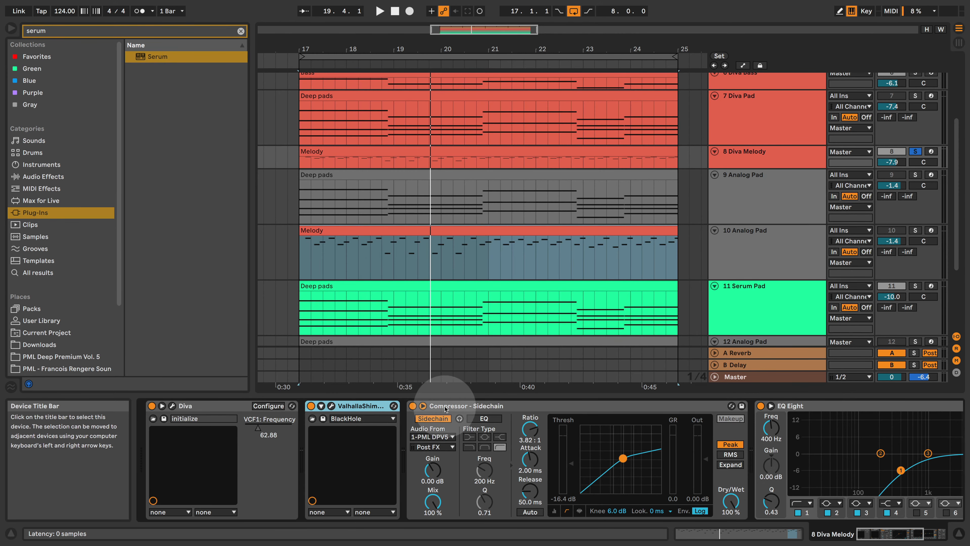
{"action": "left_click", "coordinate": [763, 236]}
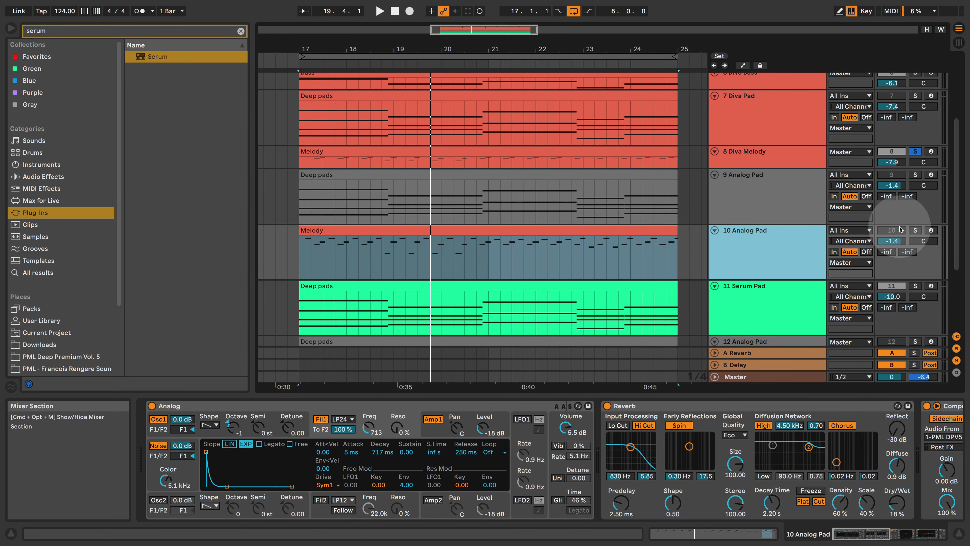
{"action": "left_click", "coordinate": [913, 232]}
{"action": "left_click", "coordinate": [702, 406]}
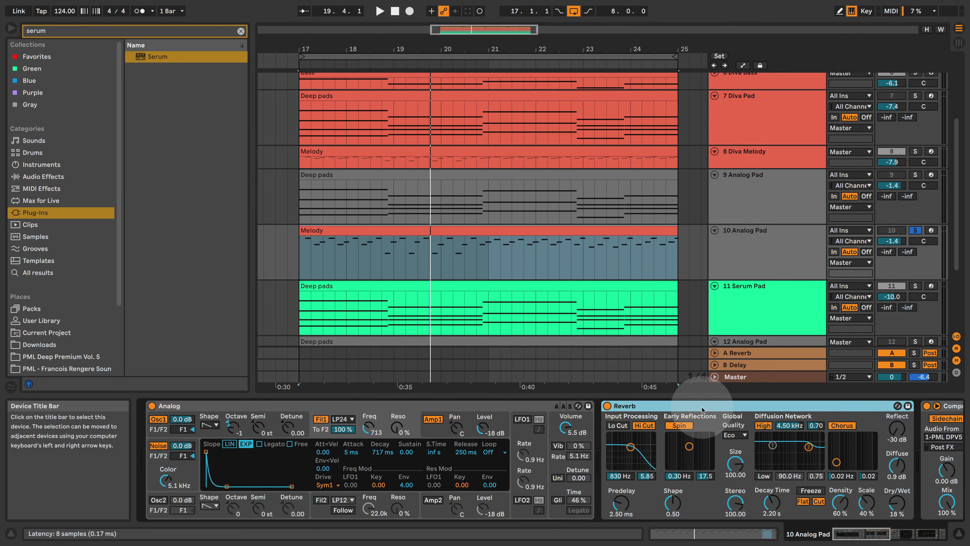
{"action": "key", "text": "Delete"}
{"action": "key", "text": "super+v"}
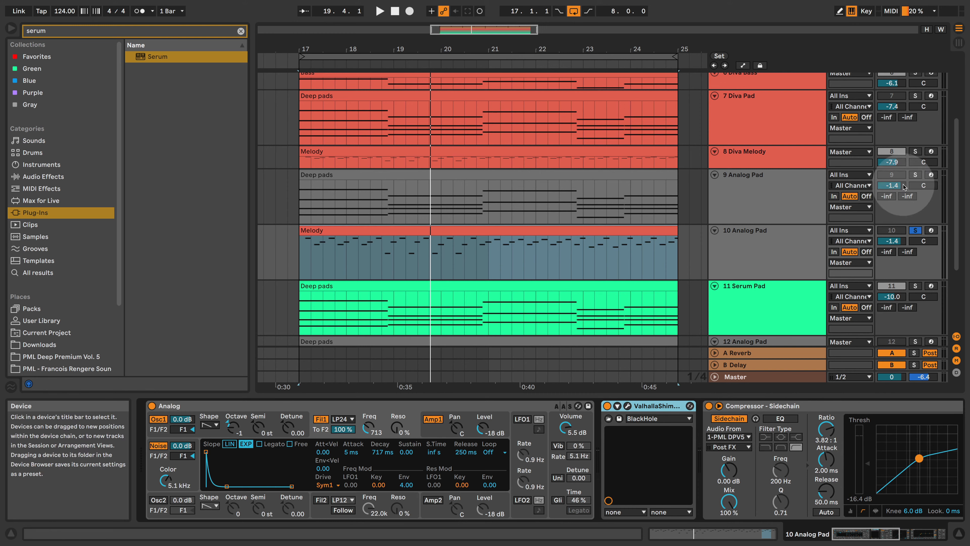
Set the 10 Analog Pad track volume to -8.1 dB while comparing it in solo with 8 Diva Melody.
{"action": "key", "text": "space"}
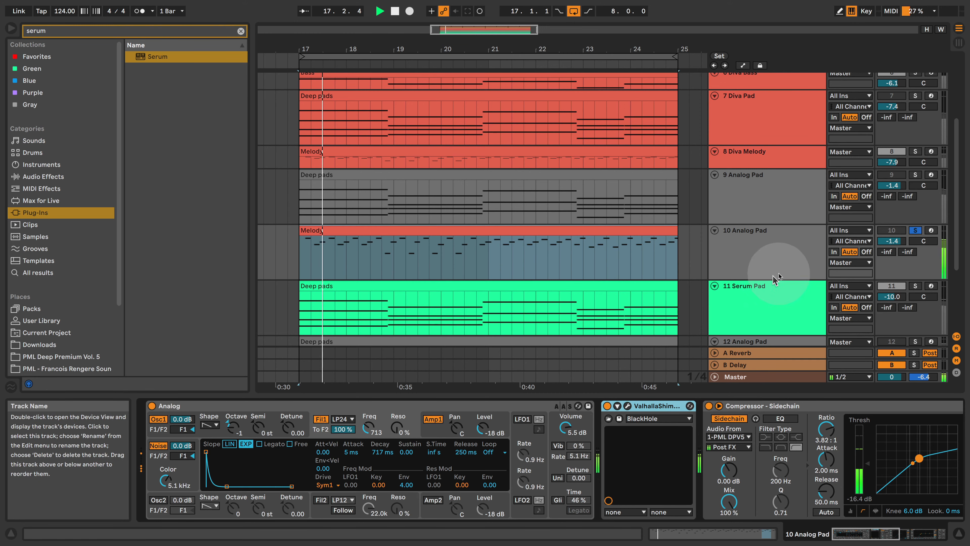
{"action": "left_click", "coordinate": [915, 151]}
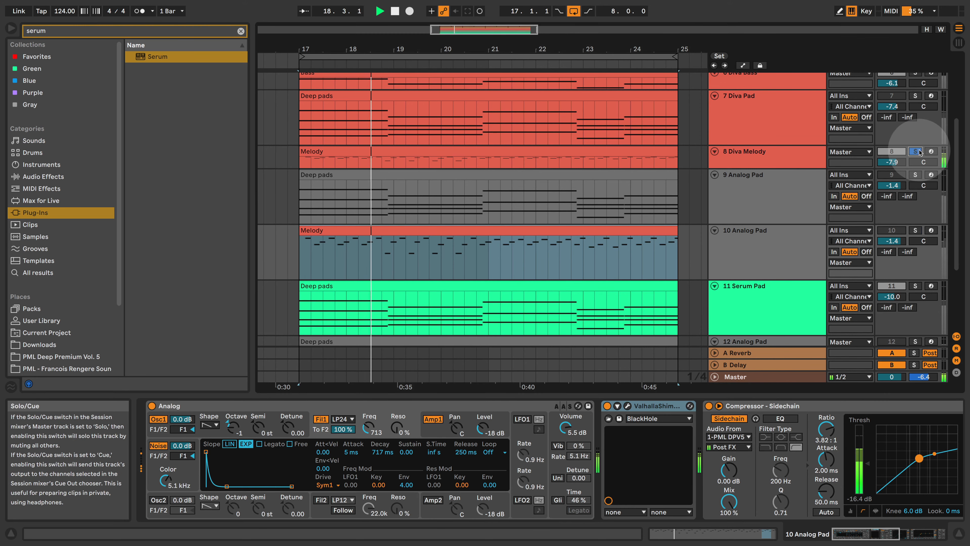
{"action": "left_click", "coordinate": [919, 230]}
{"action": "key", "text": "space"}
{"action": "mouse_move", "coordinate": [891, 239]}
{"action": "left_mouse_down"}
{"action": "mouse_move", "coordinate": [891, 257]}
{"action": "mouse_move", "coordinate": [895, 238]}
{"action": "left_mouse_up"}
{"action": "key", "text": "space"}
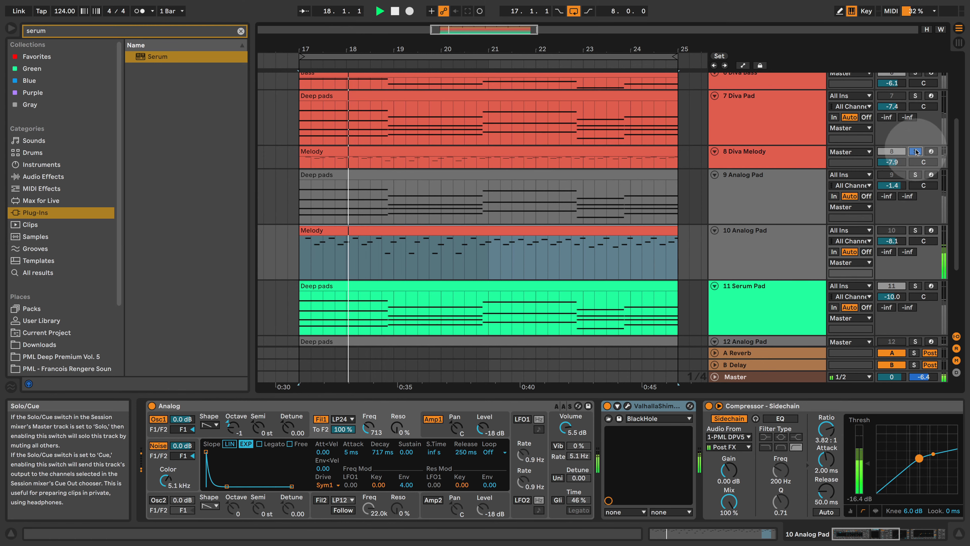
{"action": "left_click", "coordinate": [916, 152]}
{"action": "left_click", "coordinate": [915, 230]}
Set Analog's noise level to -6.2 dB and filter 1 frequency to 323, comparing the result with 8 Diva Melody.
{"action": "left_click", "coordinate": [786, 246]}
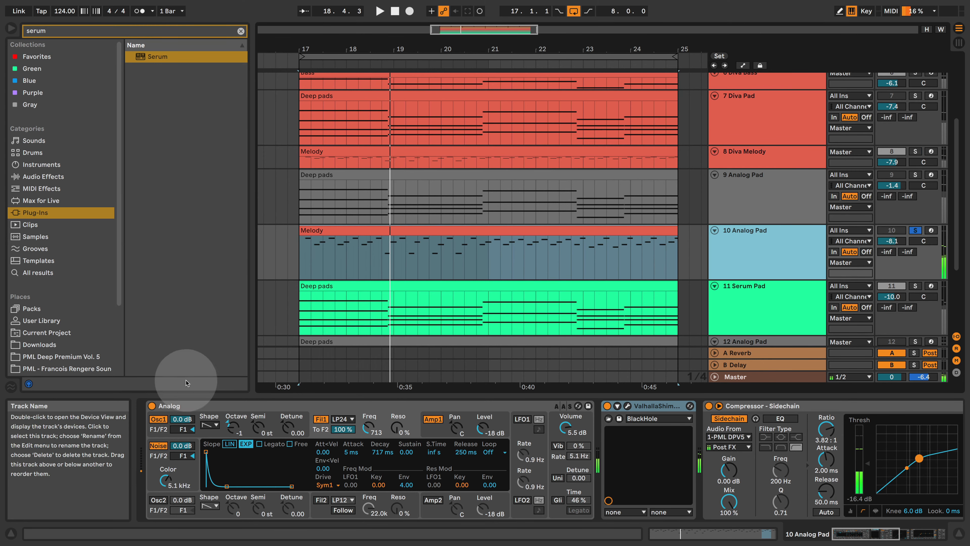
{"action": "left_click_drag", "start_coordinate": [182, 445], "coordinate": [183, 447]}
{"action": "key", "text": "space"}
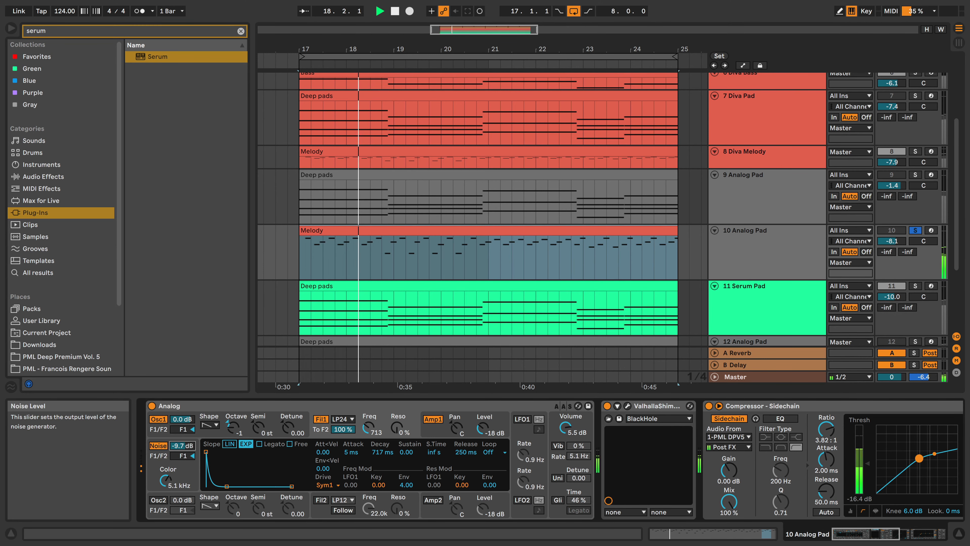
{"action": "key", "text": "space"}
{"action": "left_click_drag", "start_coordinate": [180, 446], "coordinate": [185, 444]}
{"action": "key", "text": "space"}
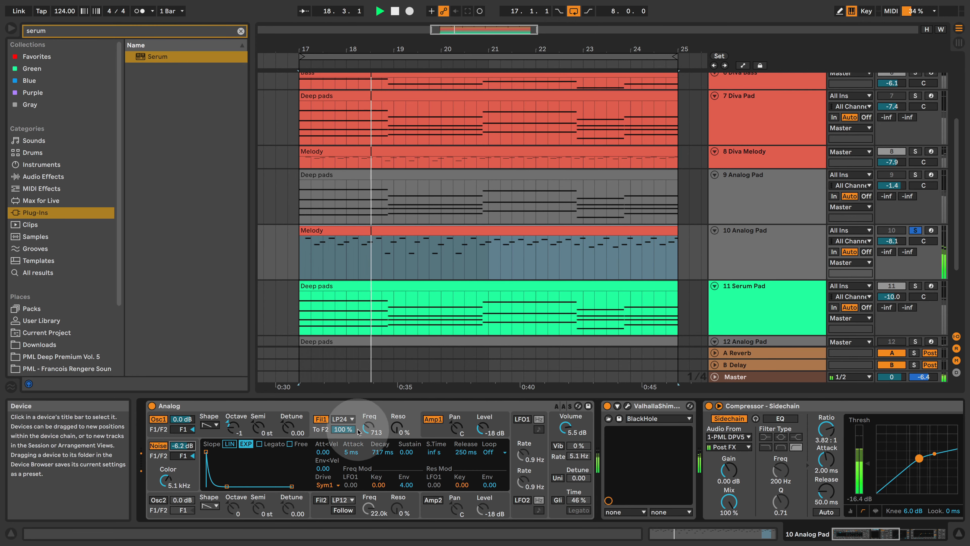
{"action": "left_click_drag", "start_coordinate": [369, 428], "coordinate": [368, 438]}
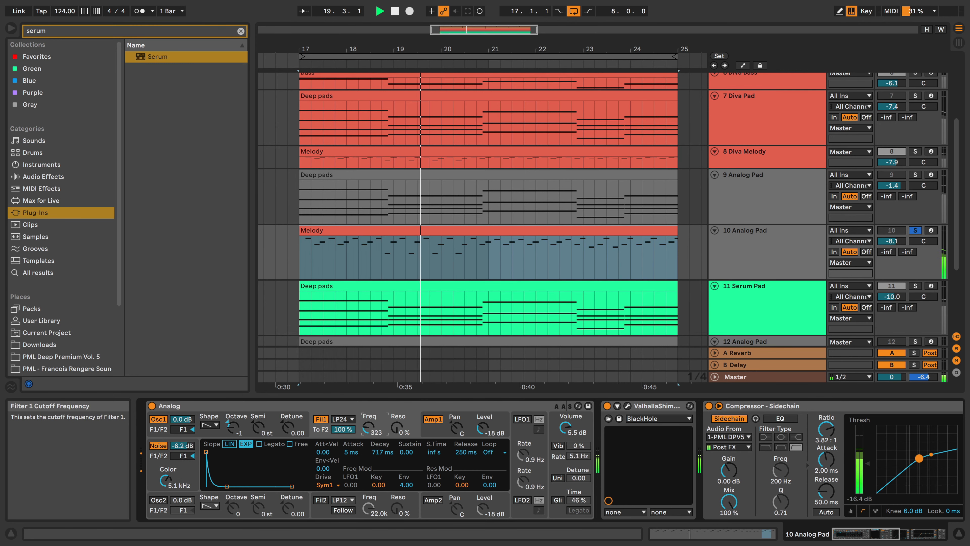
{"action": "left_click", "coordinate": [916, 152]}
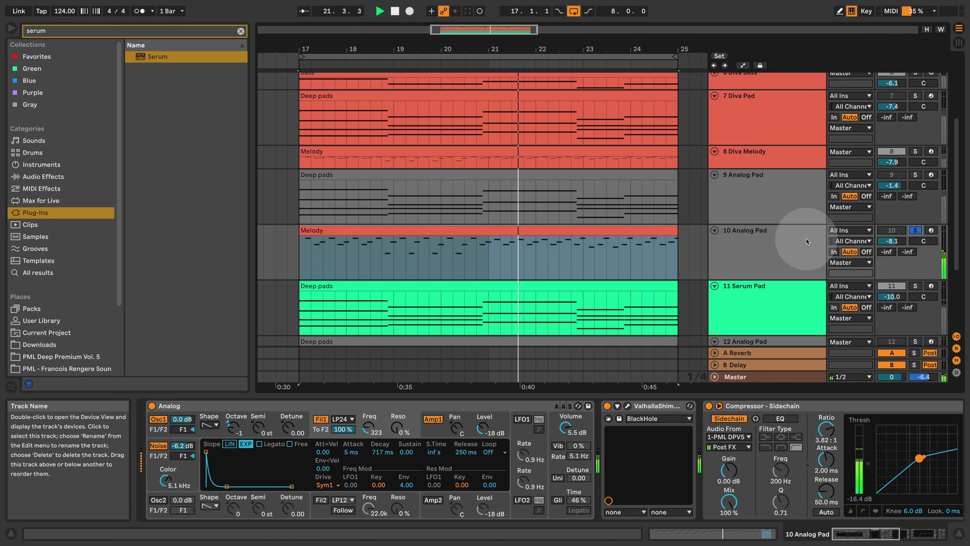
Find the Longest Ping Pong delay preset by searching audio effects for "ping" and insert it between Analog and ValhallaShimmer on 10 Analog Pad.
{"action": "left_click", "coordinate": [141, 33]}
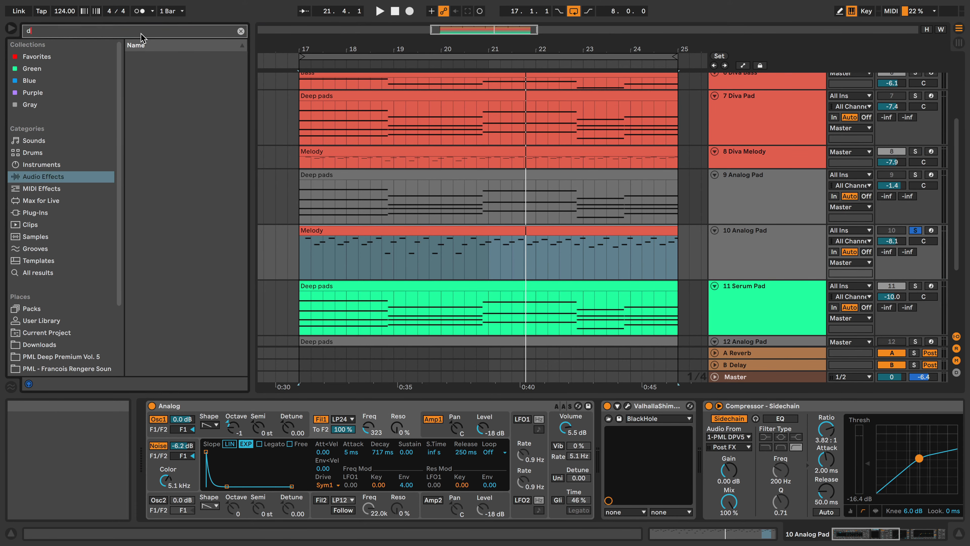
{"action": "type", "text": "pl"}
{"action": "type", "text": "ng"}
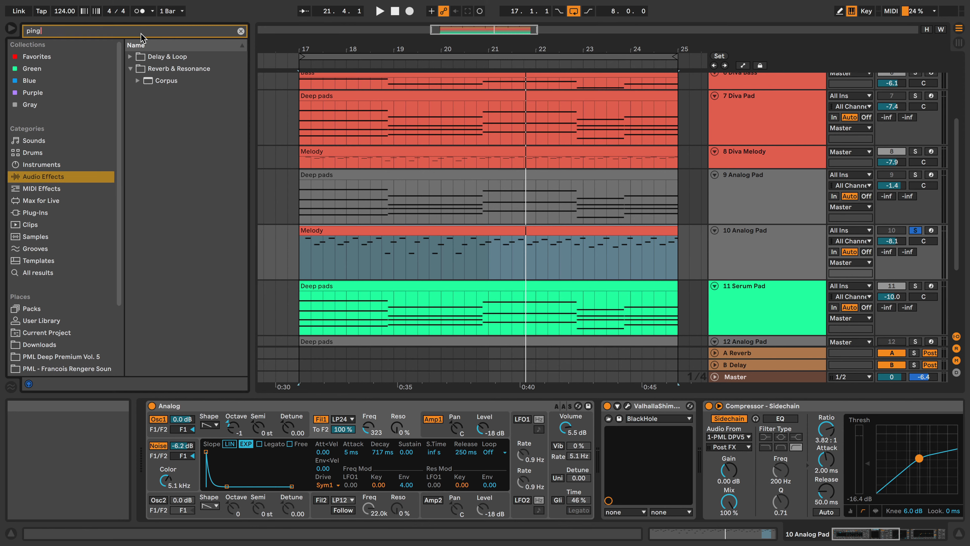
{"action": "left_click", "coordinate": [130, 56]}
{"action": "left_click", "coordinate": [138, 70]}
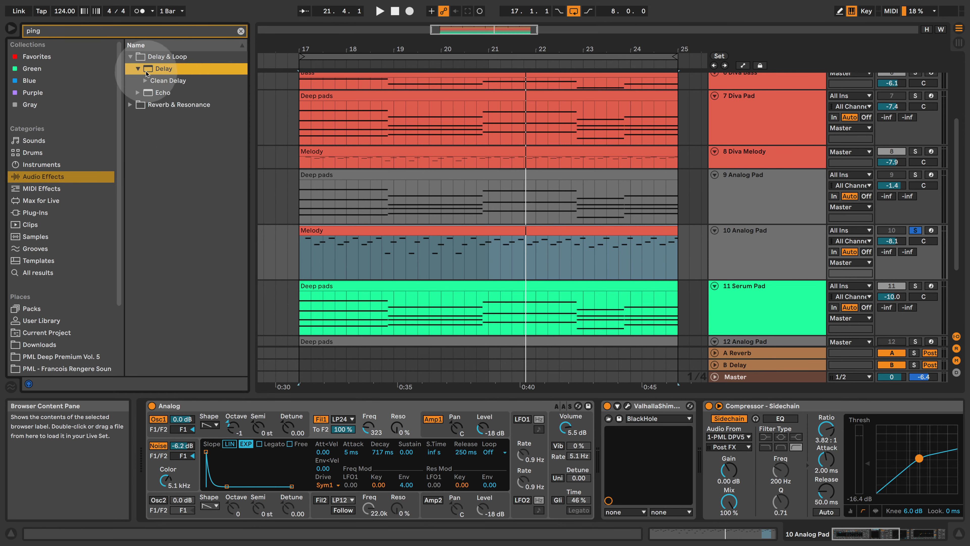
{"action": "left_click", "coordinate": [146, 81]}
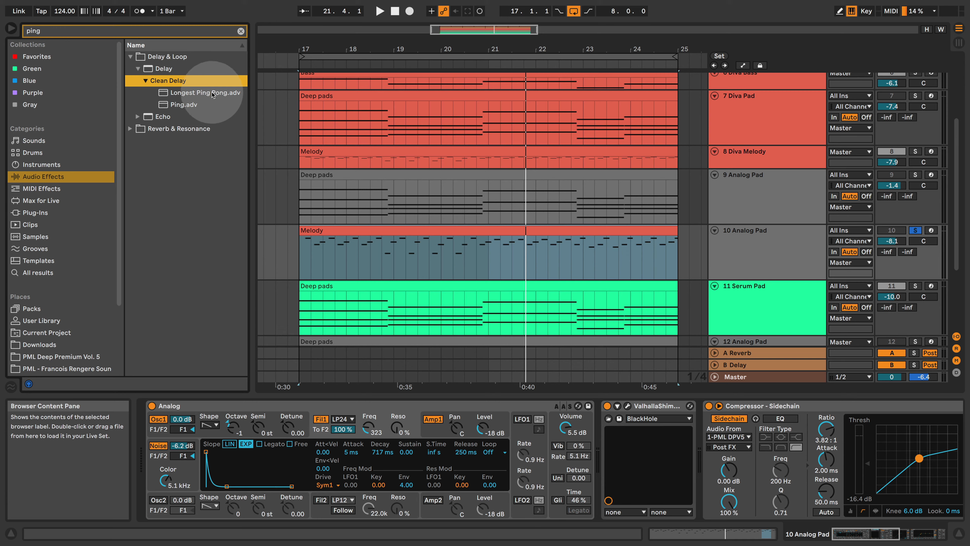
{"action": "left_click_drag", "start_coordinate": [213, 95], "coordinate": [596, 426]}
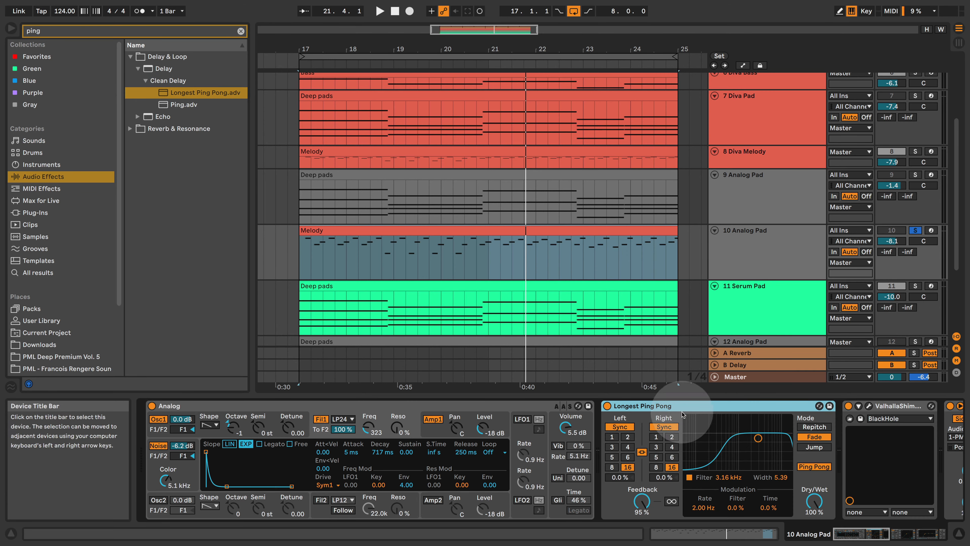
Set the ping pong delay to 3 sixteenths, 36% feedback and 28% dry/wet, comparing the track with 8 Diva Melody.
{"action": "left_click", "coordinate": [612, 446]}
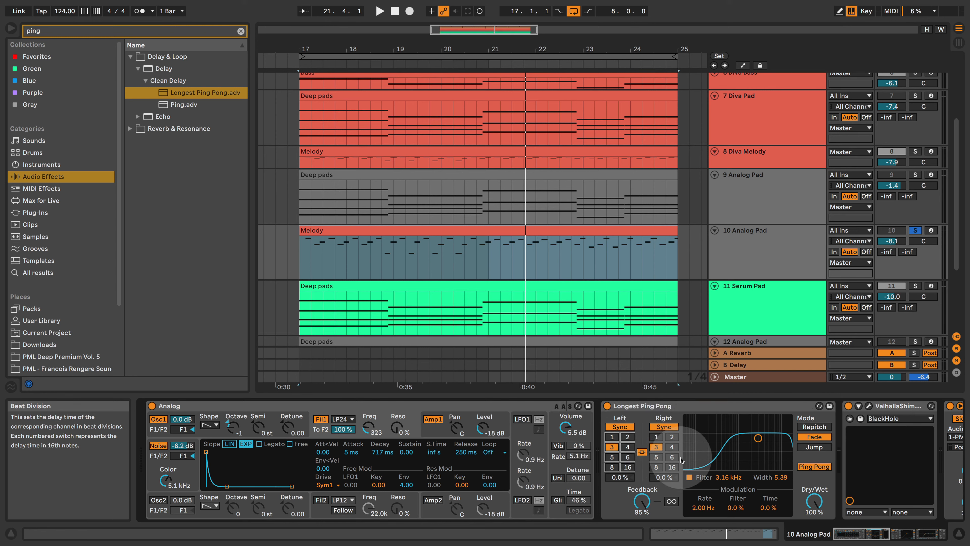
{"action": "left_click_drag", "start_coordinate": [814, 502], "coordinate": [814, 522]}
{"action": "mouse_move", "coordinate": [642, 501]}
{"action": "left_mouse_down"}
{"action": "mouse_move", "coordinate": [642, 526]}
{"action": "mouse_move", "coordinate": [649, 513]}
{"action": "left_mouse_up"}
{"action": "key", "text": "space"}
{"action": "key", "text": "space"}
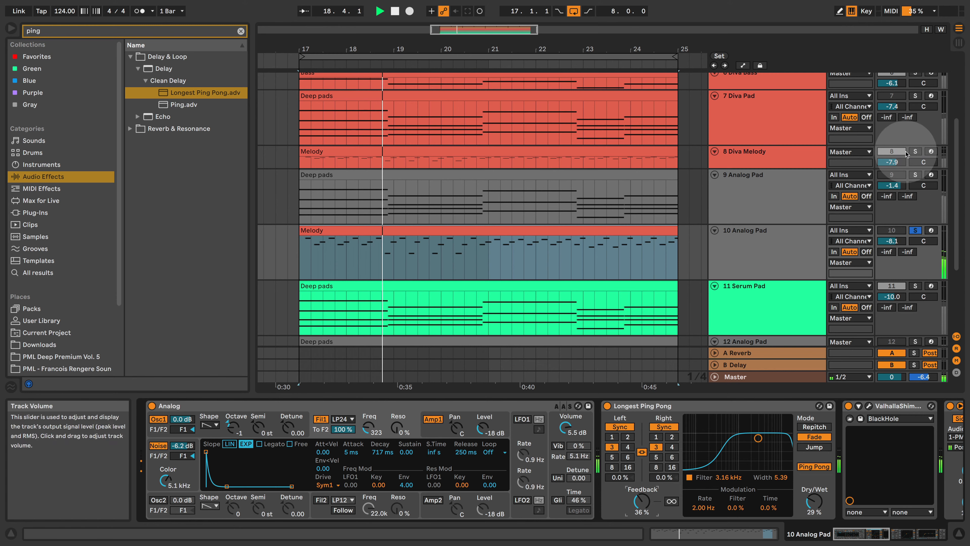
{"action": "left_click", "coordinate": [916, 151]}
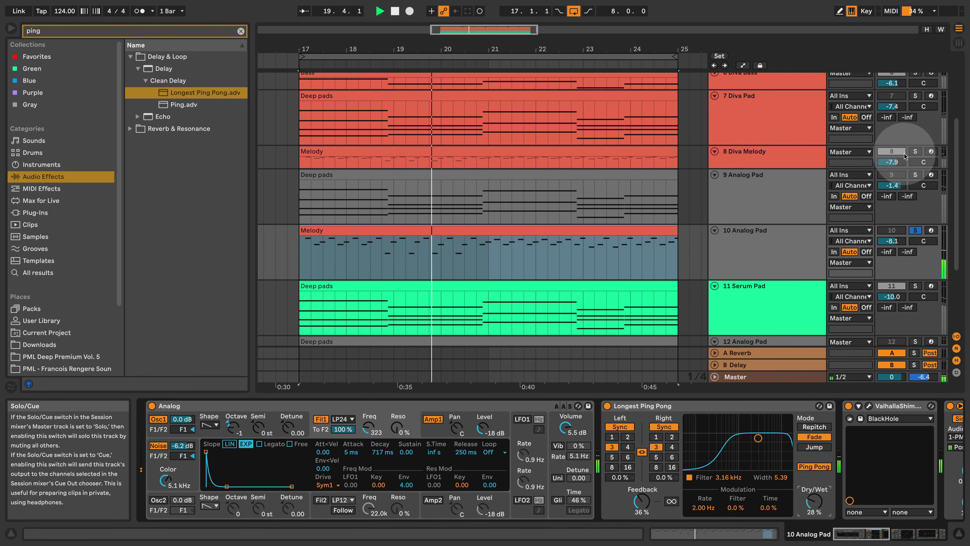
{"action": "left_click", "coordinate": [915, 230]}
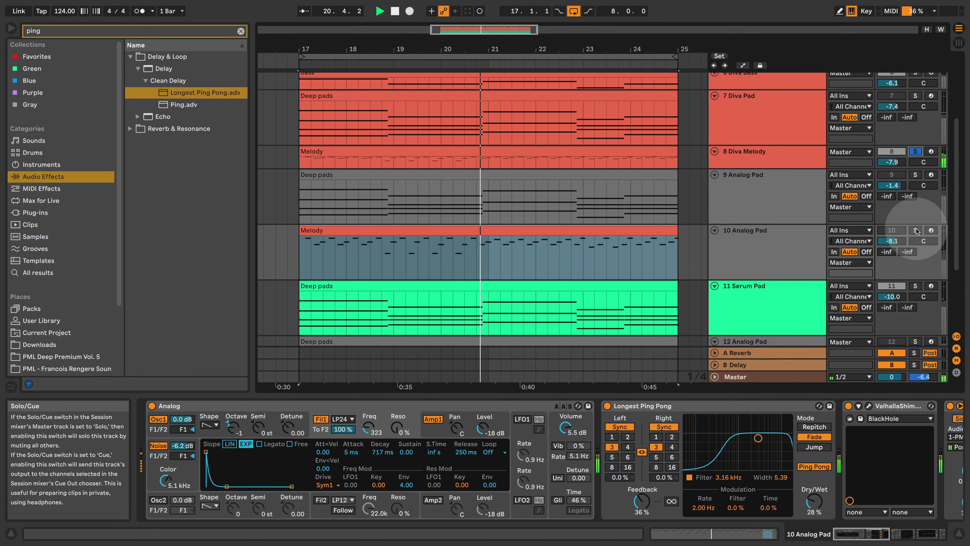
Set Analog's filter 1 envelope decay to 464 ms and filter 1 frequency to 378 while comparing against 8 Diva Melody.
{"action": "left_click", "coordinate": [769, 235]}
{"action": "left_click", "coordinate": [771, 149]}
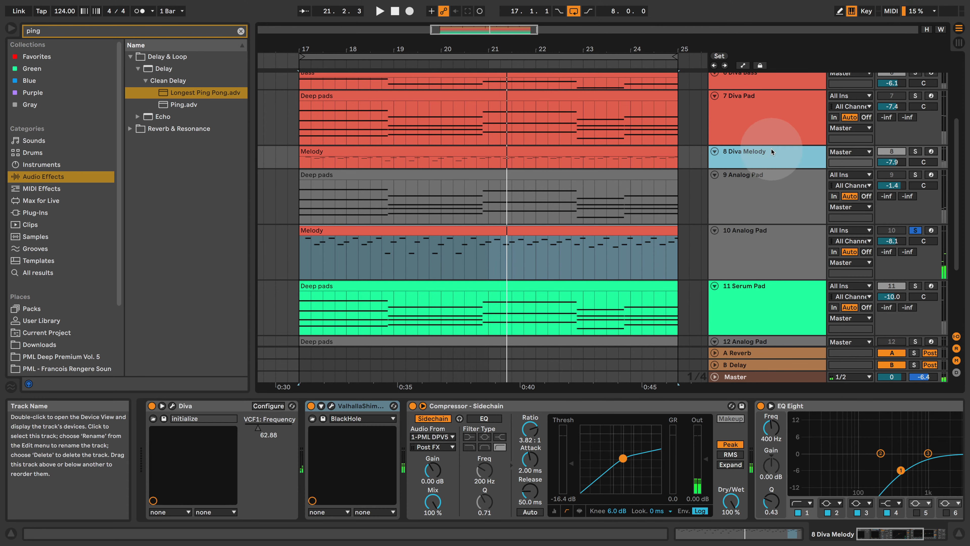
{"action": "left_click", "coordinate": [813, 229]}
{"action": "key", "text": "space"}
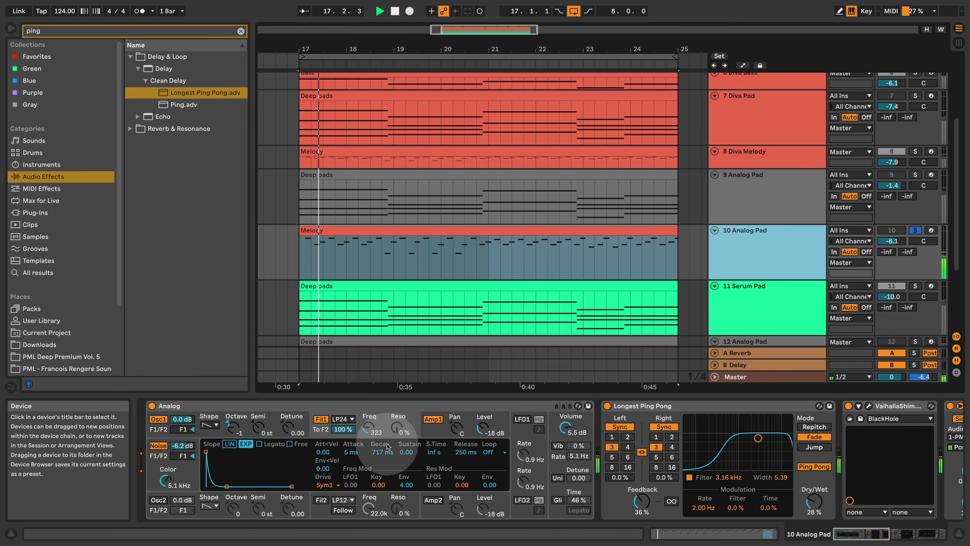
{"action": "left_click_drag", "start_coordinate": [382, 454], "coordinate": [382, 466]}
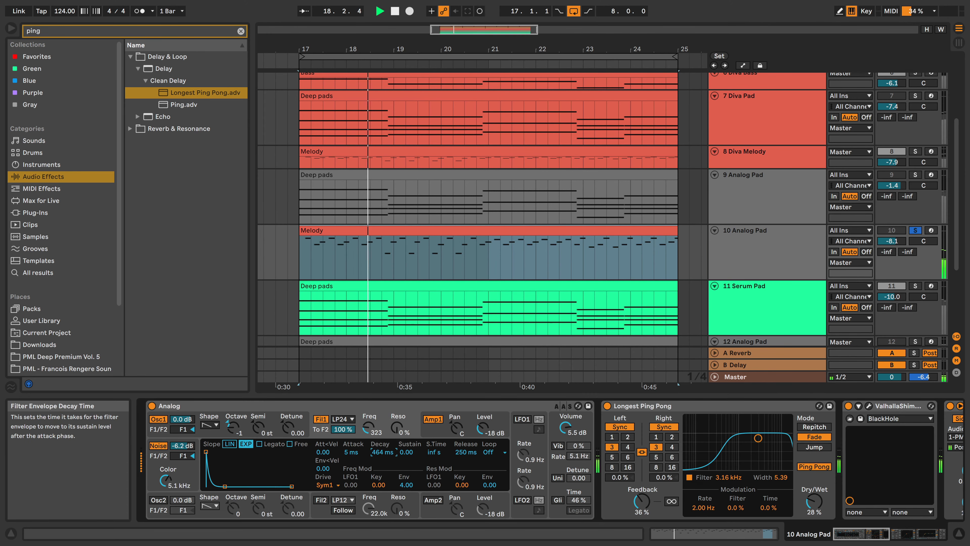
{"action": "mouse_move", "coordinate": [368, 427]}
{"action": "left_mouse_down"}
{"action": "mouse_move", "coordinate": [368, 416]}
{"action": "mouse_move", "coordinate": [369, 430]}
{"action": "left_mouse_up"}
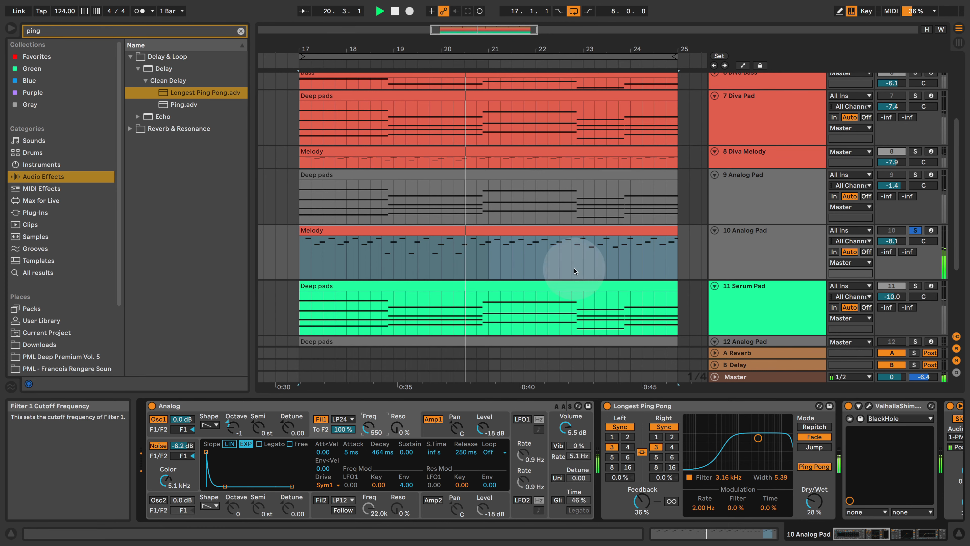
{"action": "left_click", "coordinate": [915, 151]}
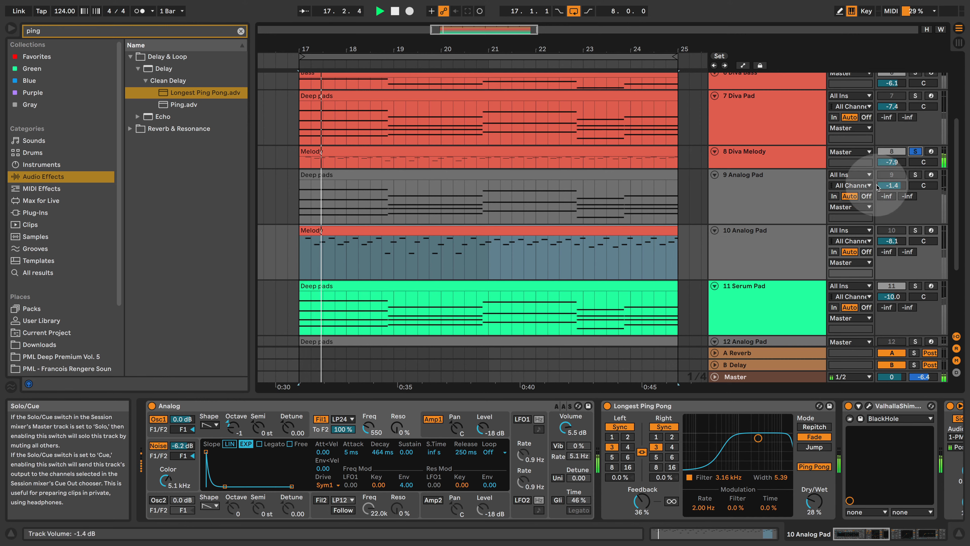
{"action": "left_click", "coordinate": [915, 230]}
{"action": "left_click_drag", "start_coordinate": [367, 427], "coordinate": [368, 438]}
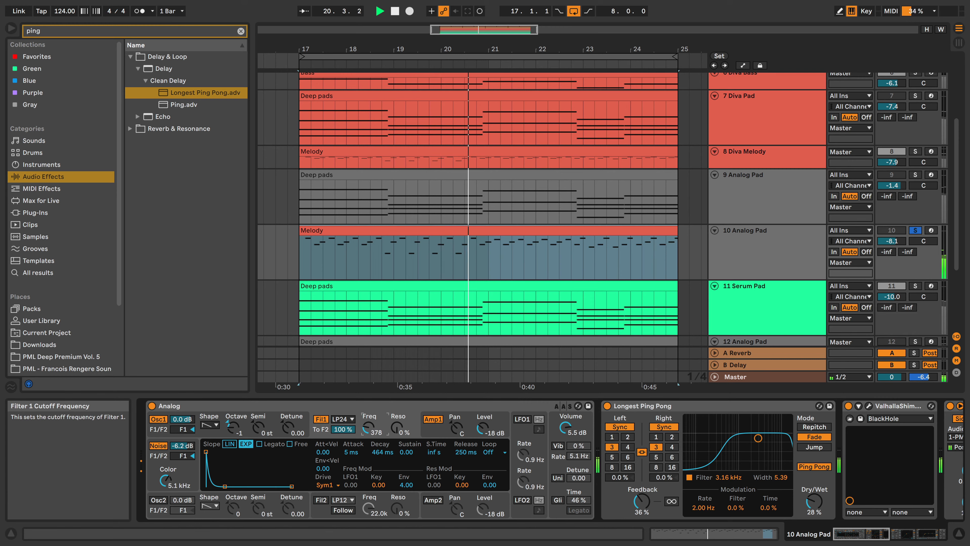
Compare 10 Analog Pad with 8 Diva Melody using solo and lower Analog's filter 1 frequency to 211.
{"action": "left_click", "coordinate": [915, 152]}
{"action": "left_click", "coordinate": [915, 230]}
{"action": "left_click", "coordinate": [785, 243]}
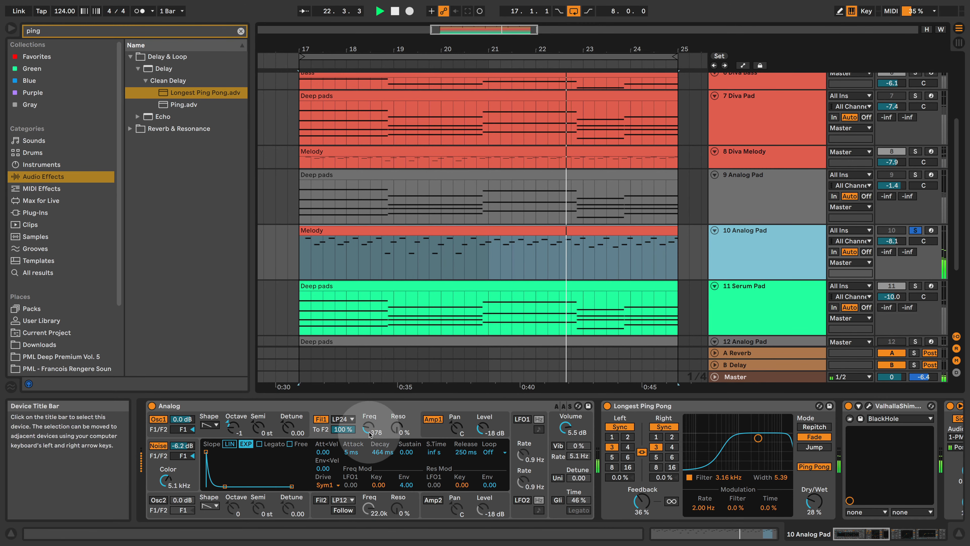
{"action": "left_click_drag", "start_coordinate": [370, 434], "coordinate": [370, 440]}
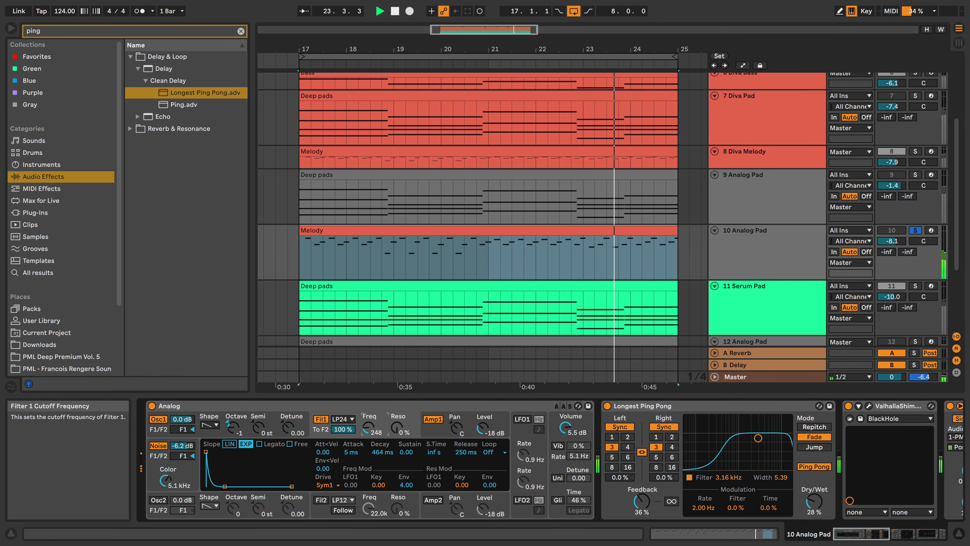
{"action": "key", "text": "space"}
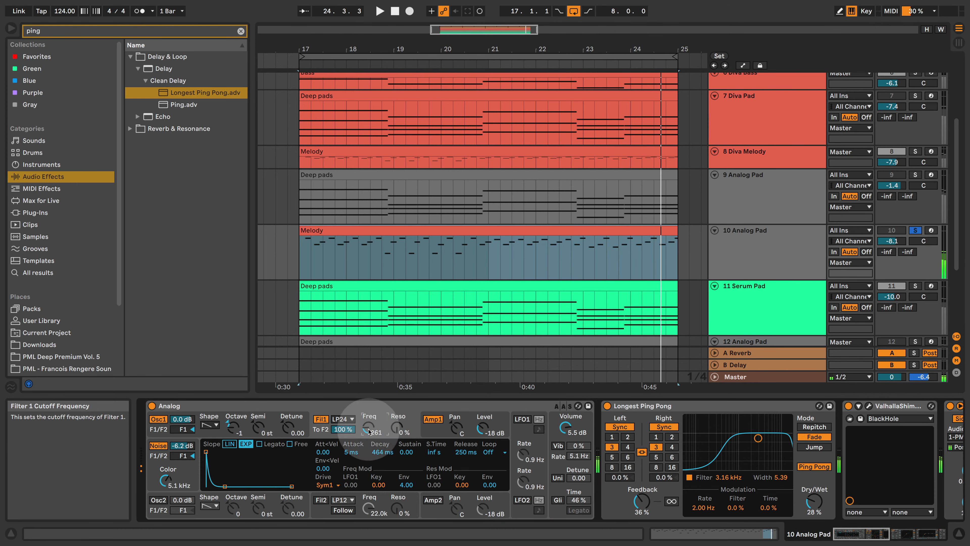
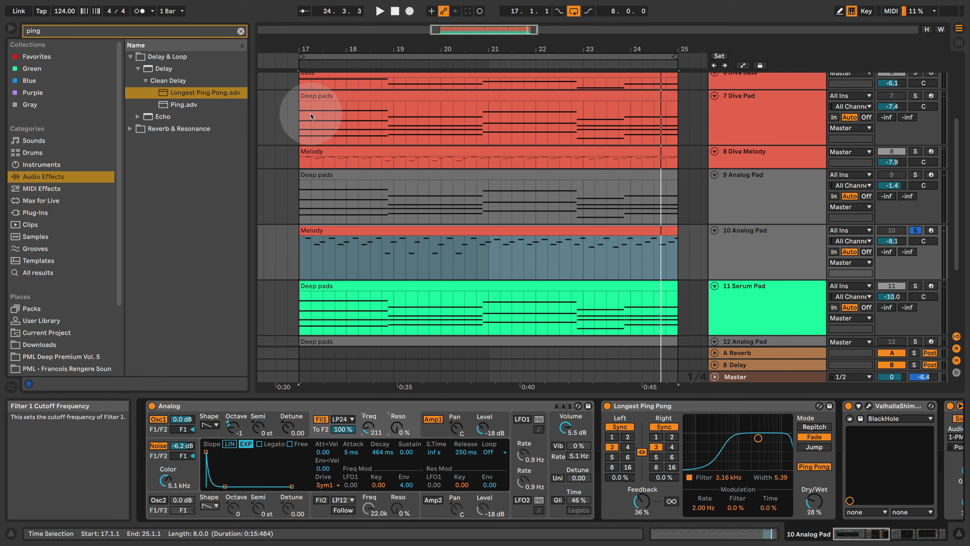
Find Auto Filter by searching the audio effects for "filter" and insert it between Analog and Longest Ping Pong on 10 Analog Pad.
{"action": "left_click", "coordinate": [241, 31]}
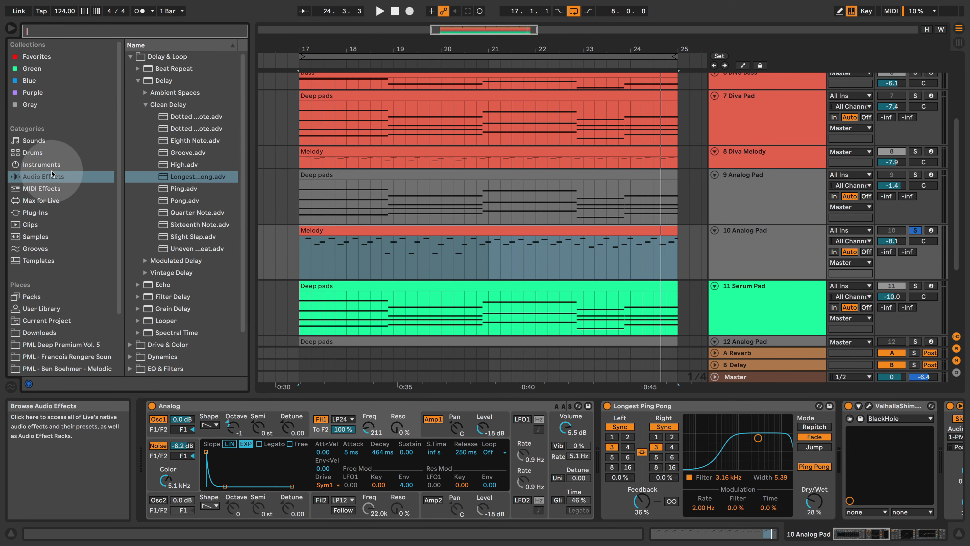
{"action": "left_click", "coordinate": [40, 164]}
{"action": "left_click", "coordinate": [50, 177]}
{"action": "left_click", "coordinate": [167, 56]}
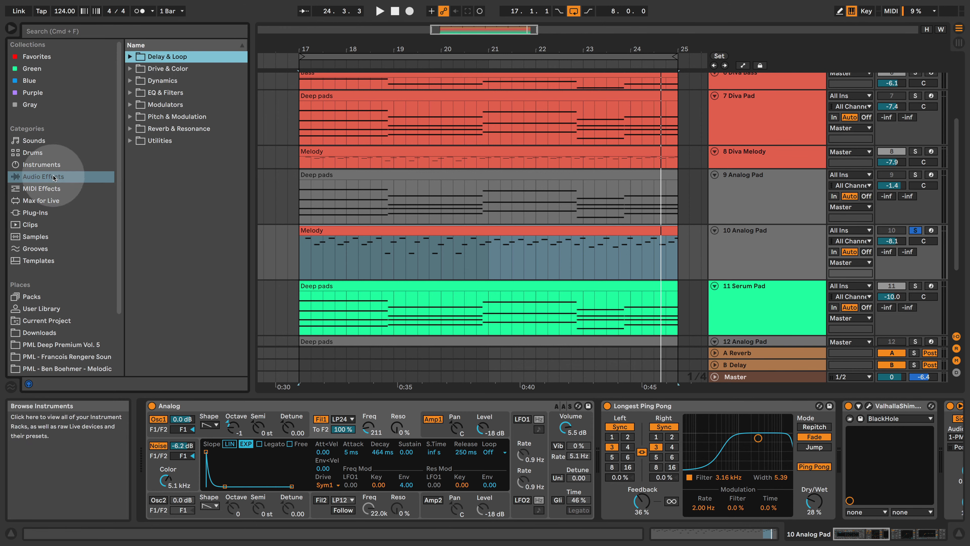
{"action": "left_click", "coordinate": [350, 421]}
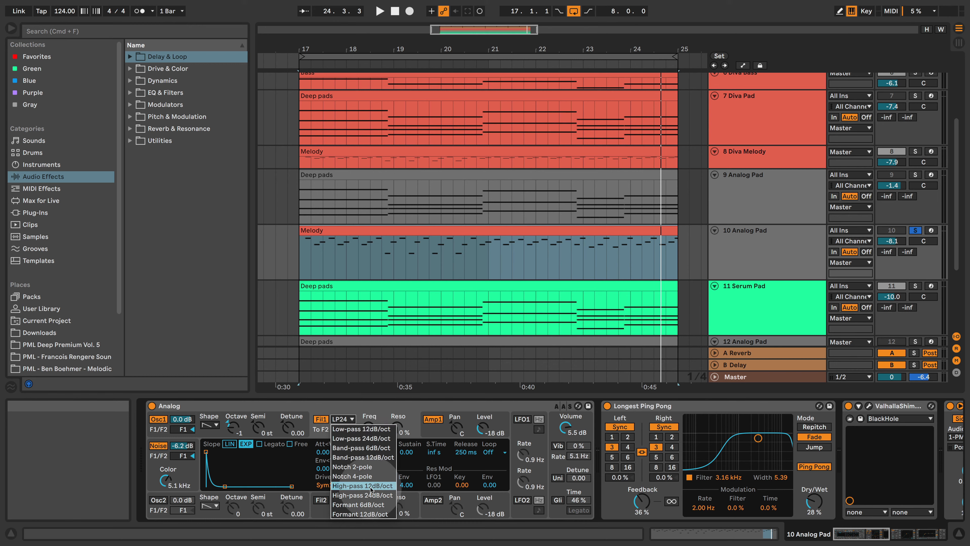
{"action": "left_click", "coordinate": [352, 418]}
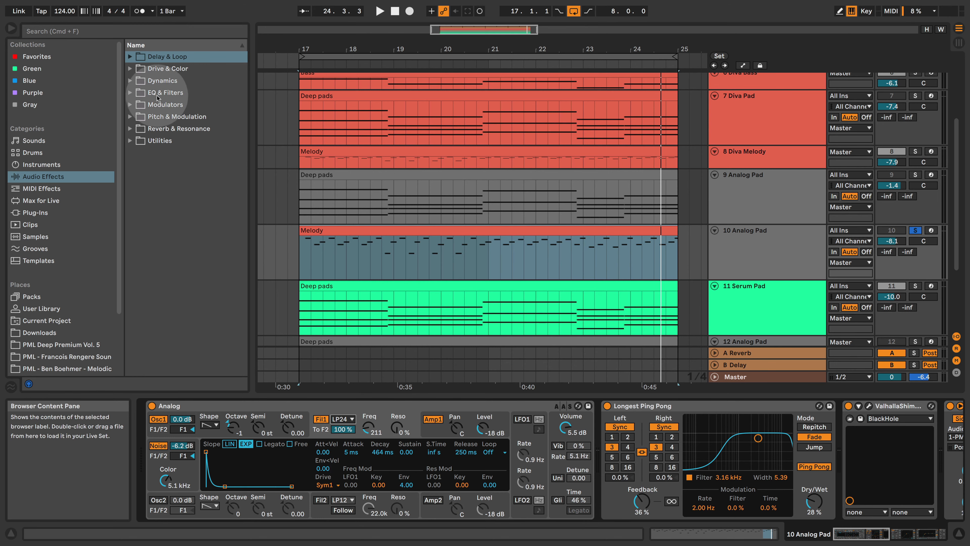
{"action": "left_click", "coordinate": [153, 32]}
{"action": "type", "text": "filter"}
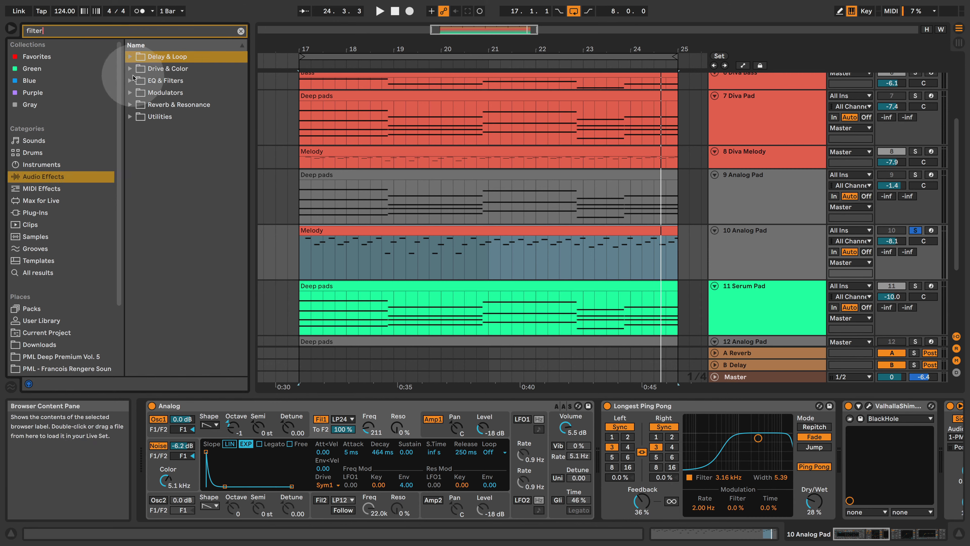
{"action": "left_click", "coordinate": [130, 80]}
{"action": "left_click_drag", "start_coordinate": [169, 92], "coordinate": [611, 424]}
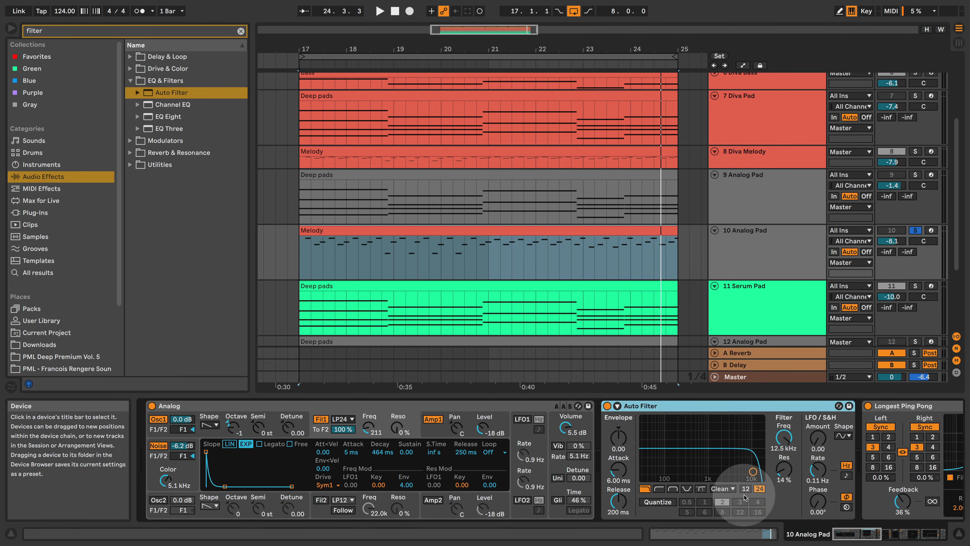
Set Auto Filter's circuit type to PRD and its drive to 7.31 dB, comparing the track with 8 Diva Melody.
{"action": "left_click", "coordinate": [727, 489]}
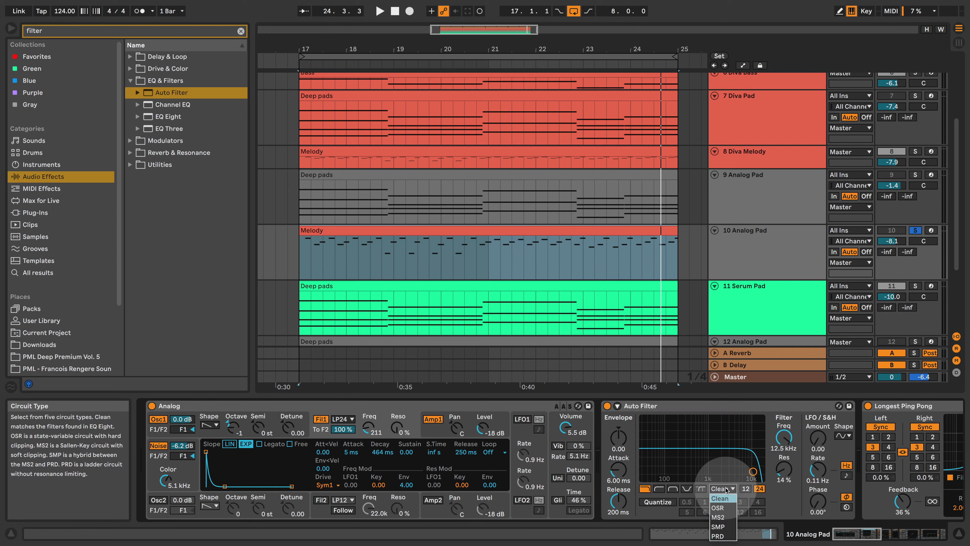
{"action": "left_click", "coordinate": [718, 536]}
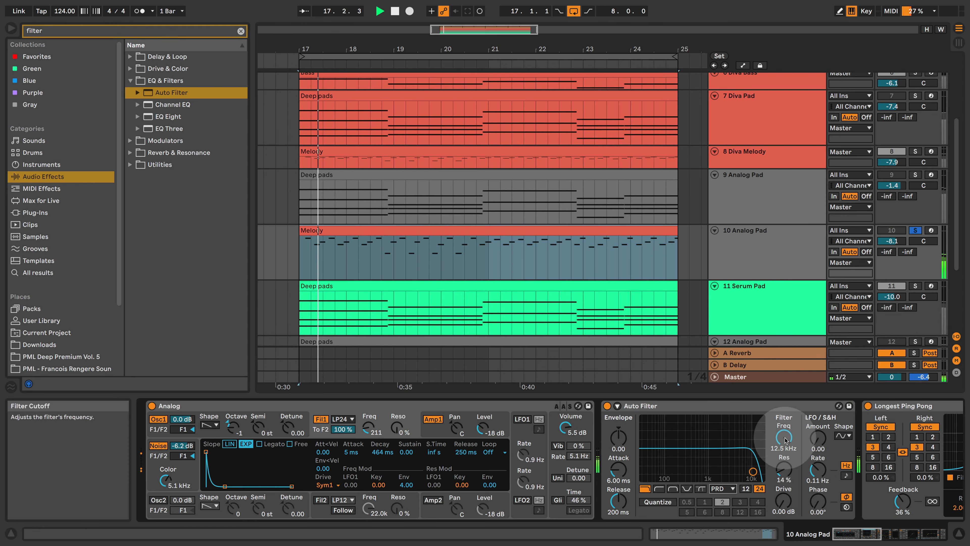
{"action": "left_click_drag", "start_coordinate": [783, 505], "coordinate": [784, 494]}
{"action": "key", "text": "space"}
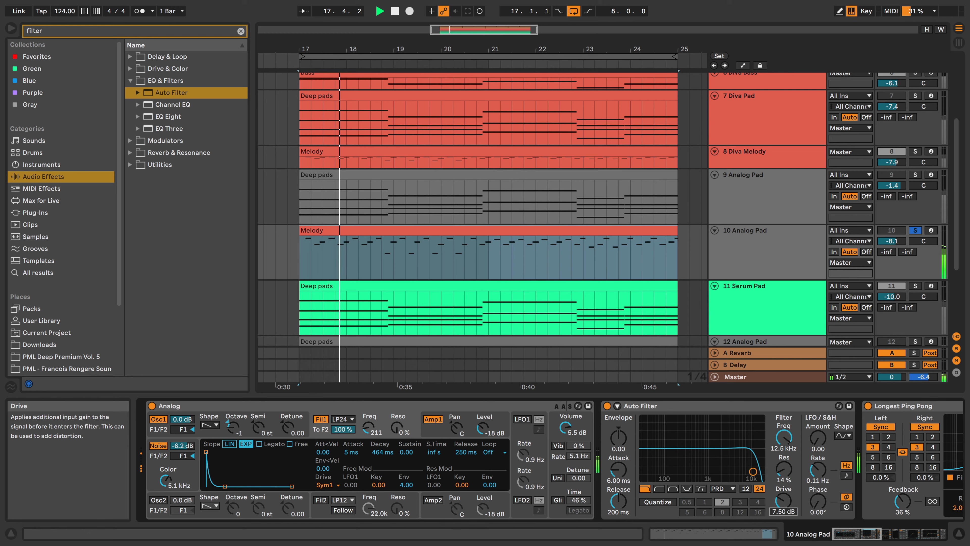
{"action": "key", "text": "space"}
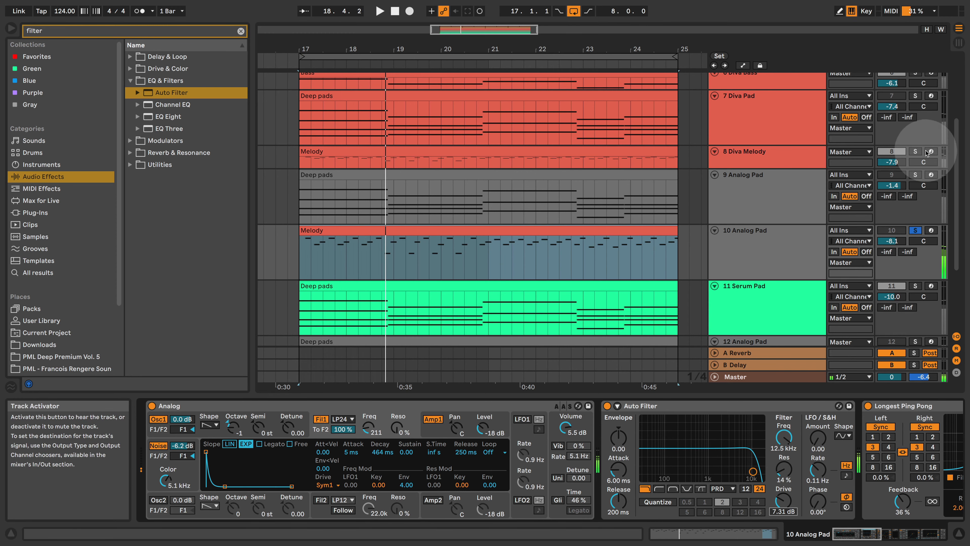
{"action": "key", "text": "space"}
{"action": "left_click", "coordinate": [915, 152]}
{"action": "left_click", "coordinate": [919, 229]}
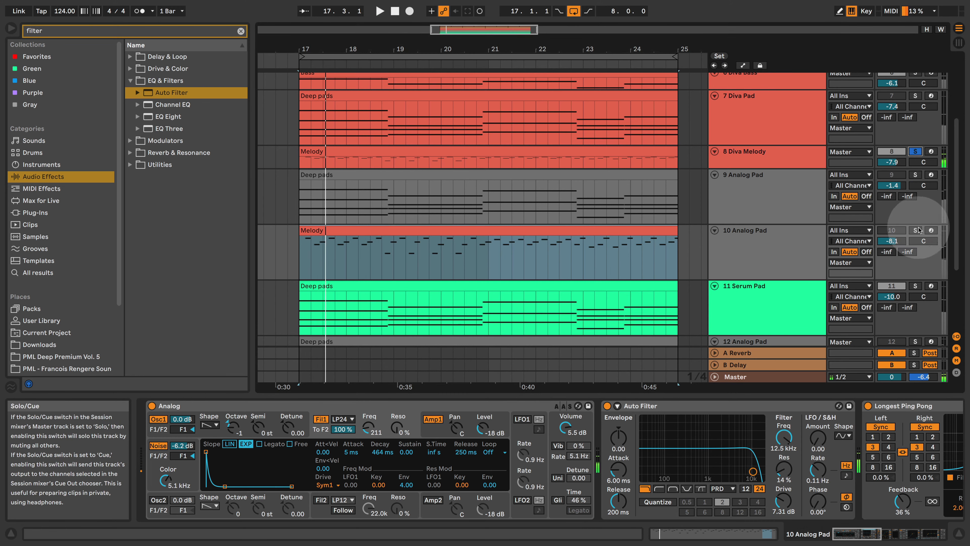
{"action": "left_click", "coordinate": [799, 250]}
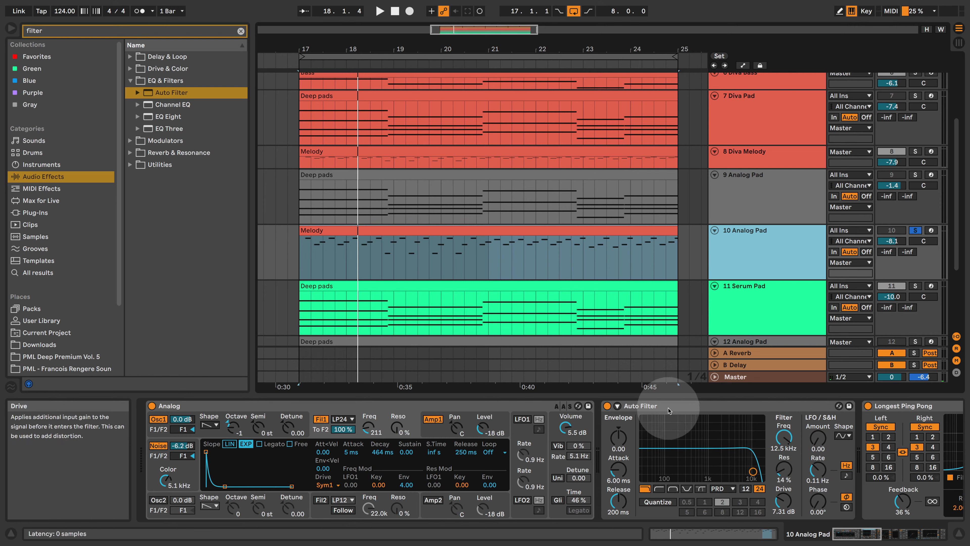
Set the low-cut band of 10 Analog Pad's EQ Eight to 182 Hz while comparing against 8 Diva Melody.
{"action": "key", "text": "space"}
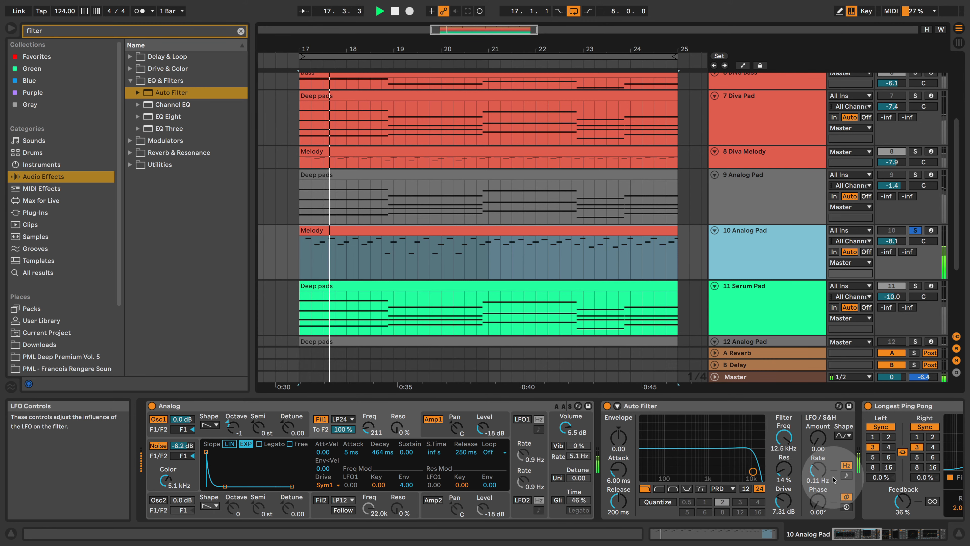
{"action": "left_click", "coordinate": [903, 538]}
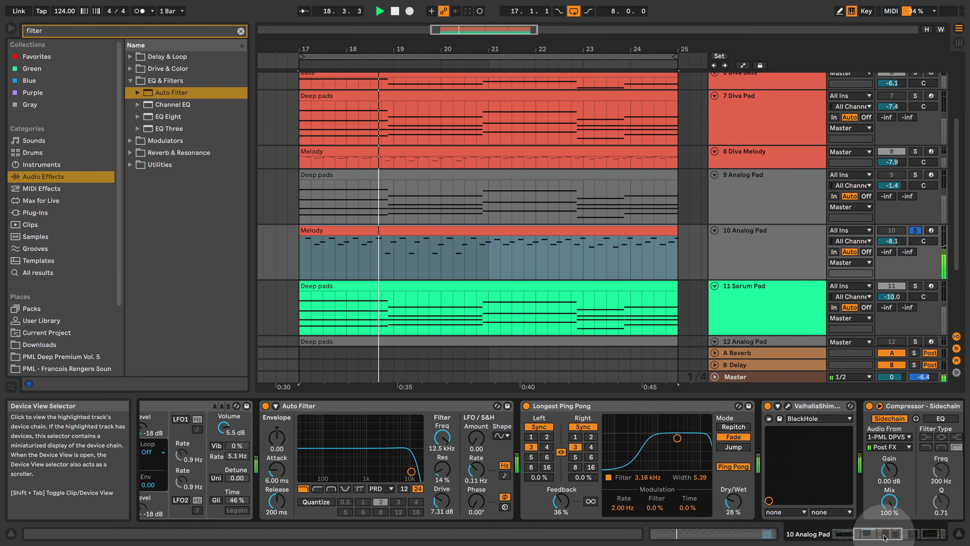
{"action": "left_click_drag", "start_coordinate": [888, 537], "coordinate": [904, 537]}
{"action": "left_click_drag", "start_coordinate": [745, 463], "coordinate": [748, 463]}
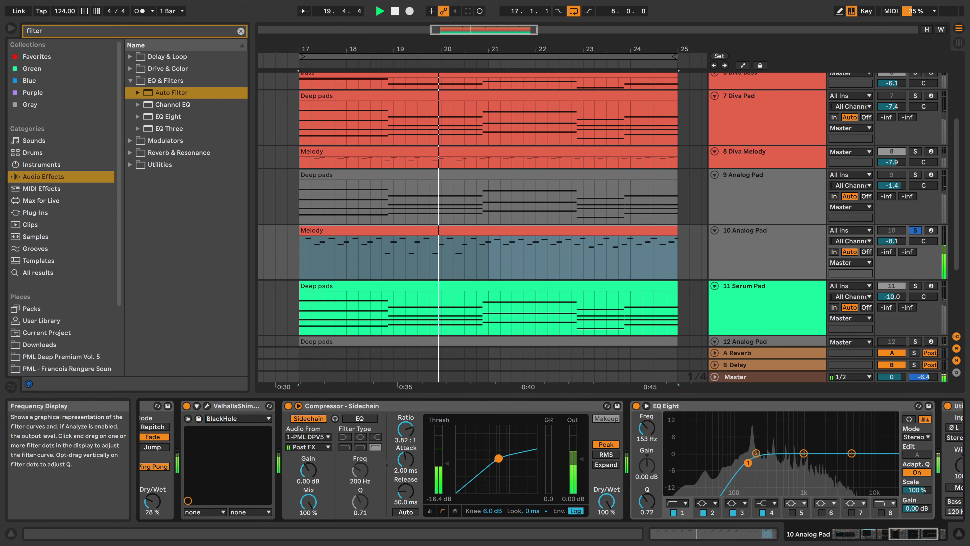
{"action": "left_click", "coordinate": [916, 152]}
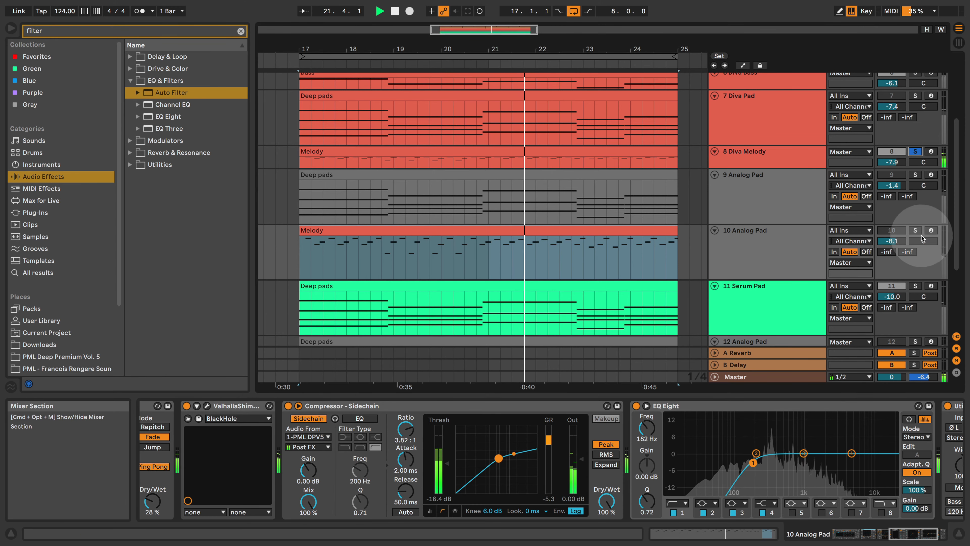
{"action": "left_click", "coordinate": [916, 230]}
{"action": "left_click_drag", "start_coordinate": [912, 535], "coordinate": [834, 543]}
{"action": "key", "text": "space"}
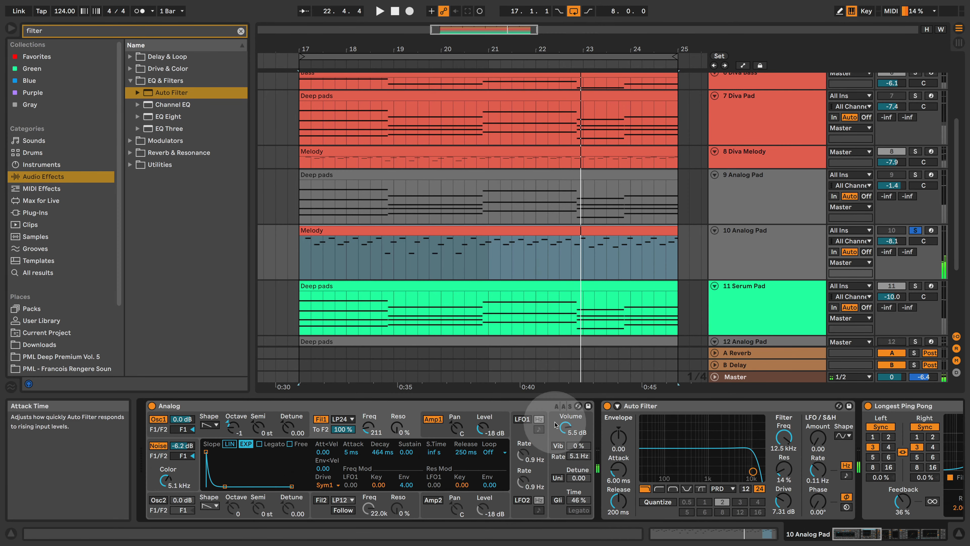
Raise Analog's filter 1 frequency to 363, compare with 8 Diva Melody, and release the solo on 10 Analog Pad.
{"action": "key", "text": "space"}
{"action": "left_click", "coordinate": [370, 429]}
{"action": "left_click_drag", "start_coordinate": [369, 429], "coordinate": [368, 426]}
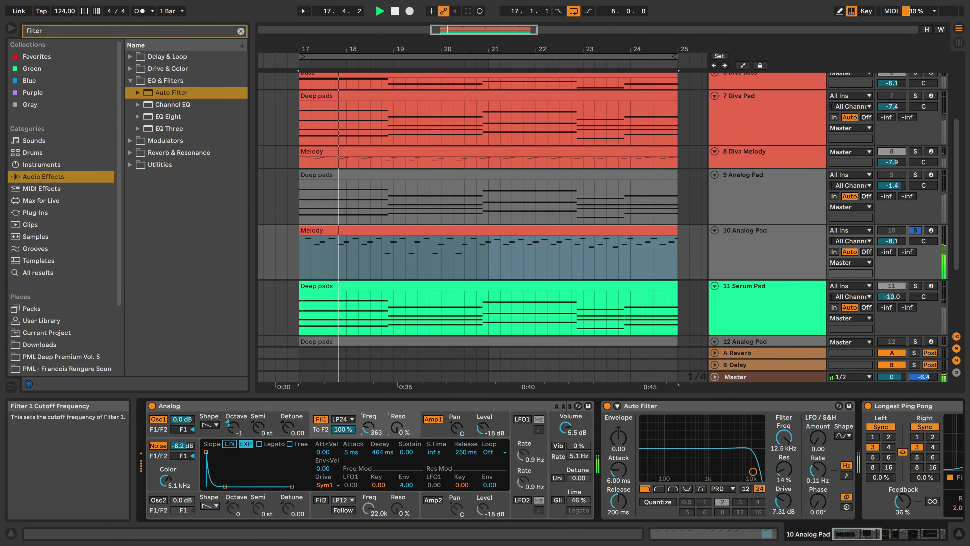
{"action": "left_click", "coordinate": [916, 152]}
{"action": "left_click", "coordinate": [915, 230]}
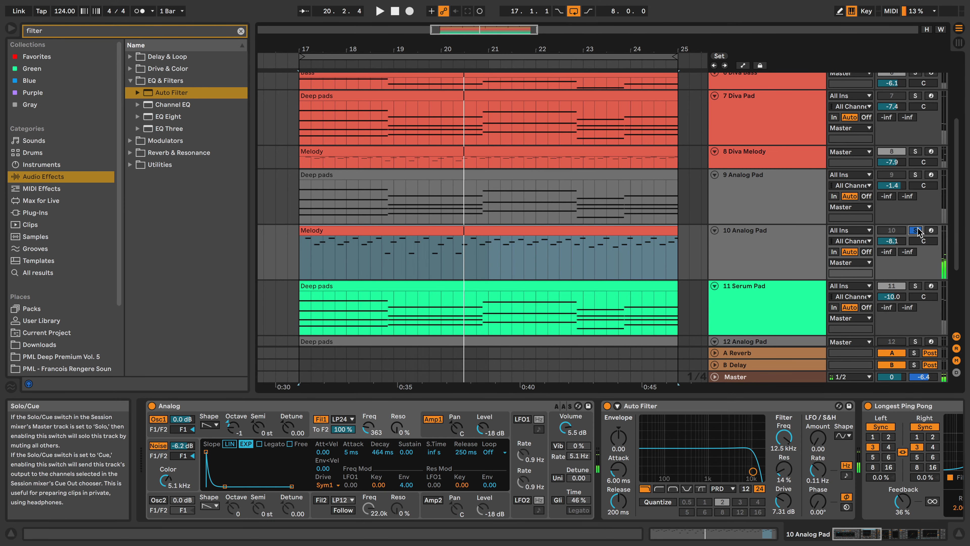
{"action": "left_click", "coordinate": [916, 230]}
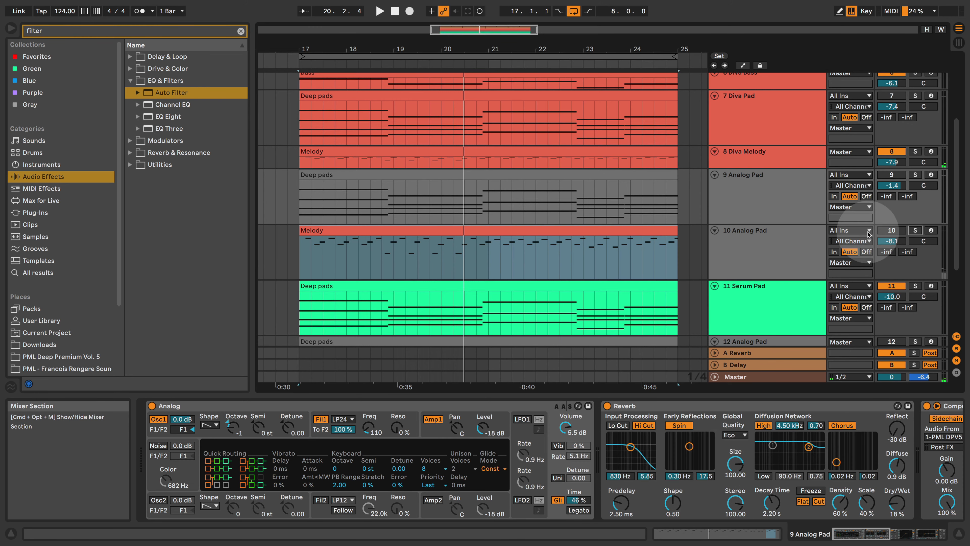
Assign track 10's colour to its clips and rename the track Analog Mel.
{"action": "left_click", "coordinate": [761, 234]}
{"action": "right_click", "coordinate": [761, 233]}
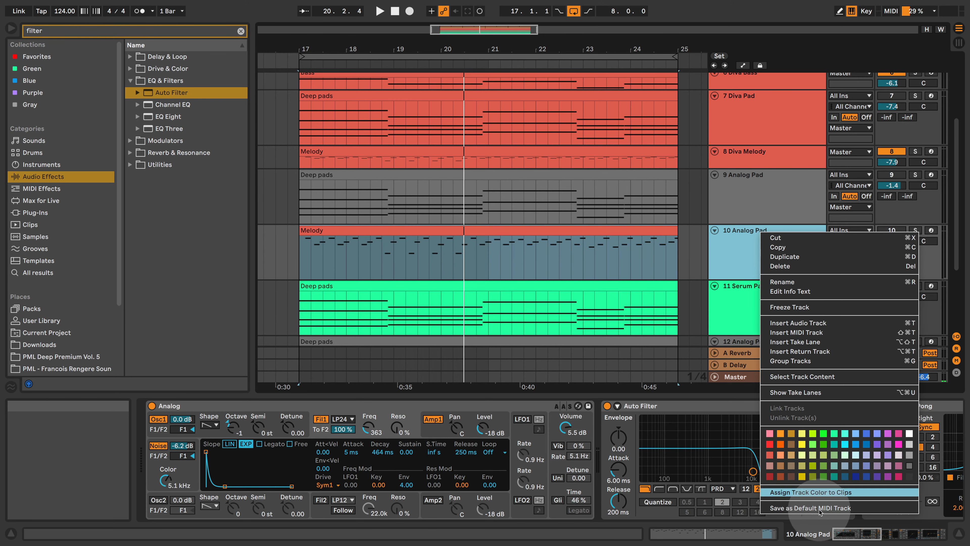
{"action": "left_click", "coordinate": [810, 492]}
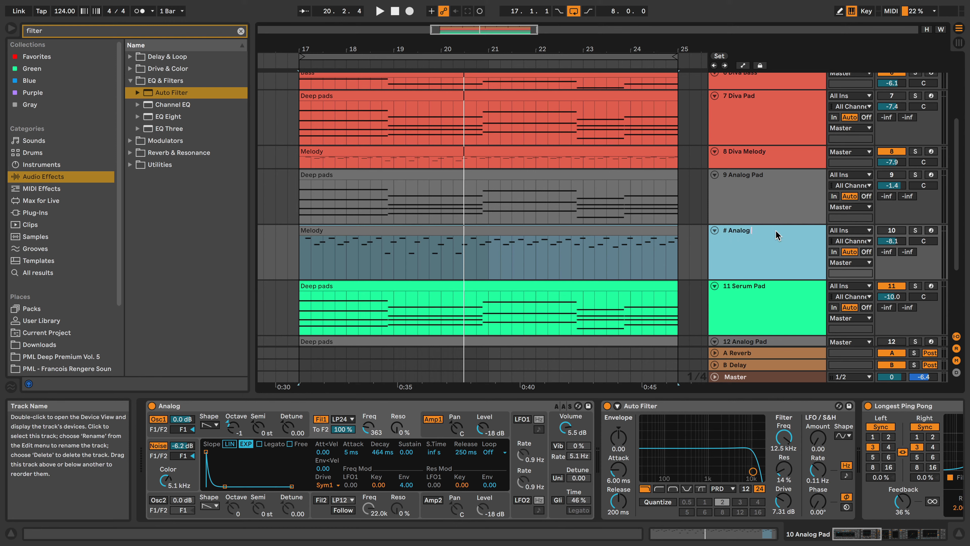
Activate 9 Analog Pad and 10 Analog Mel, mute 8 Diva Melody and 11 Serum Pad, and play the full mix.
{"action": "left_click", "coordinate": [892, 230]}
{"action": "left_click", "coordinate": [893, 175]}
{"action": "left_click", "coordinate": [892, 152]}
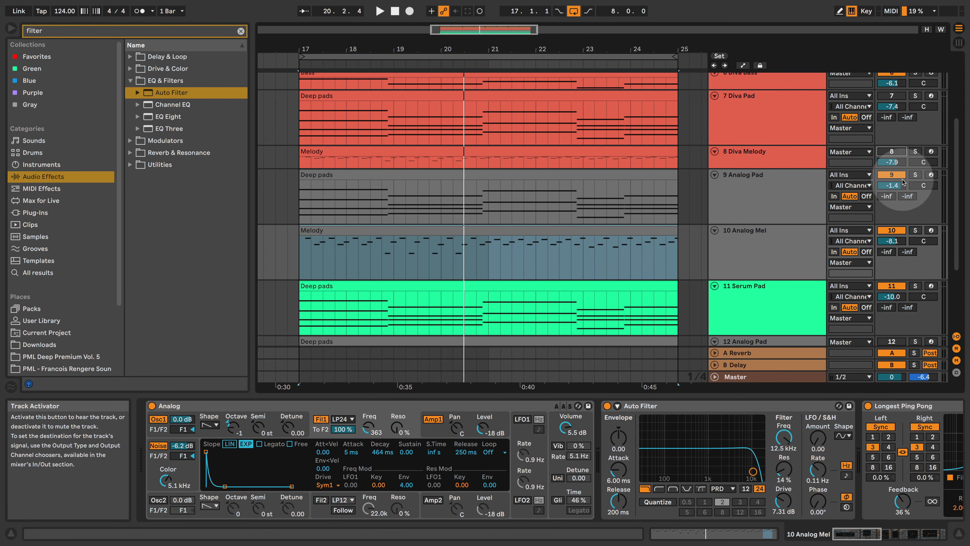
{"action": "left_click", "coordinate": [892, 286]}
{"action": "key", "text": "space"}
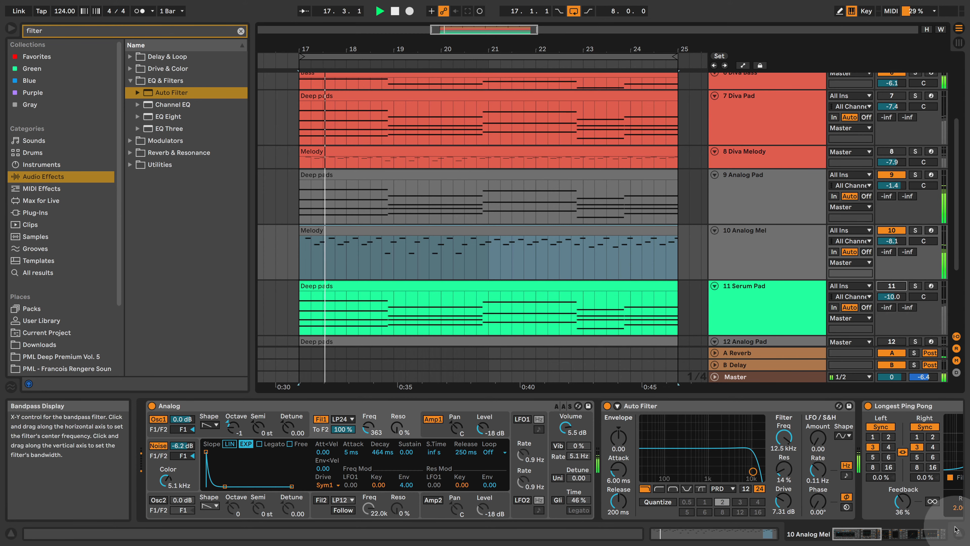
{"action": "left_click", "coordinate": [959, 533]}
{"action": "scroll", "coordinate": [772, 268], "scroll_direction": "up", "scroll_amount": 4}
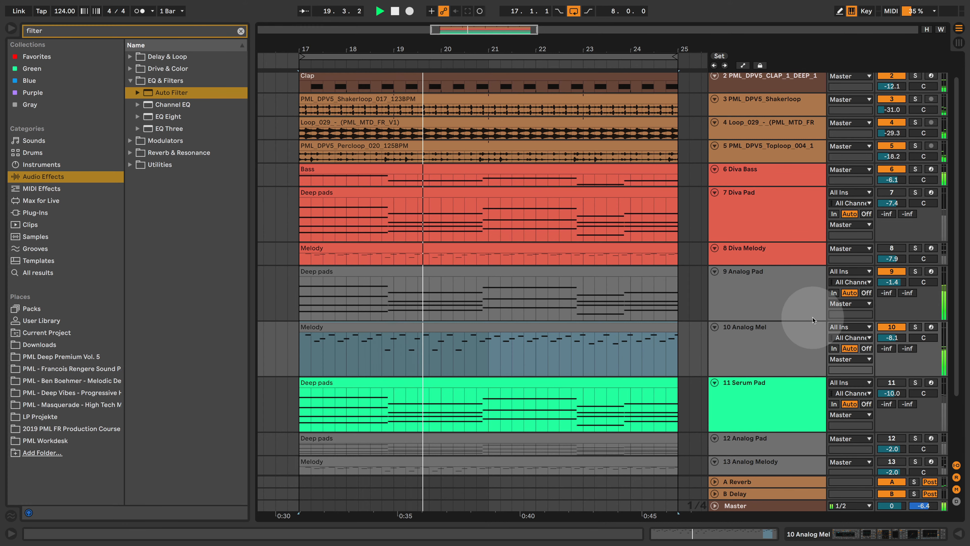
Set the filter 1 frequency of Analog on 10 Analog Mel to 834 while the full mix plays.
{"action": "double_click", "coordinate": [796, 330]}
{"action": "left_click_drag", "start_coordinate": [368, 427], "coordinate": [368, 423]}
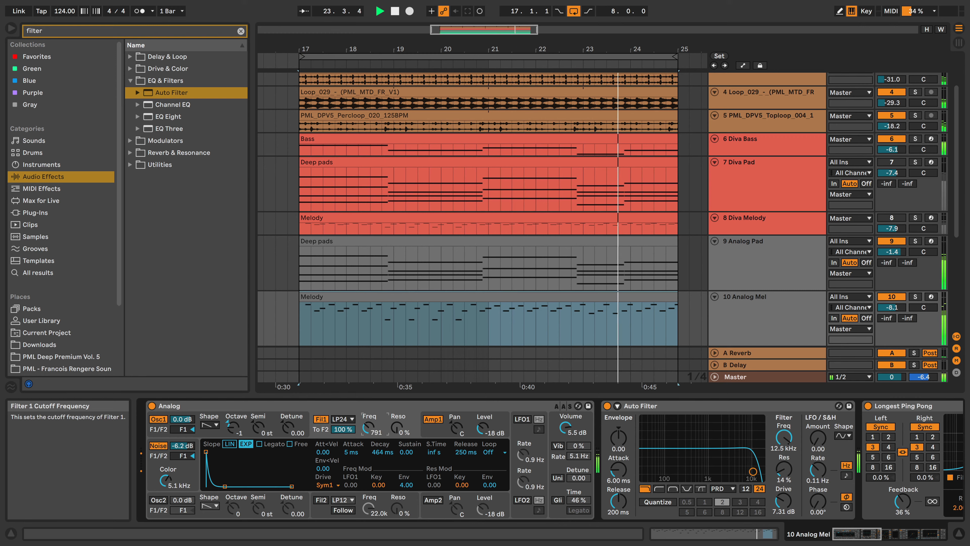
{"action": "left_click_drag", "start_coordinate": [368, 428], "coordinate": [368, 425]}
{"action": "key", "text": "space"}
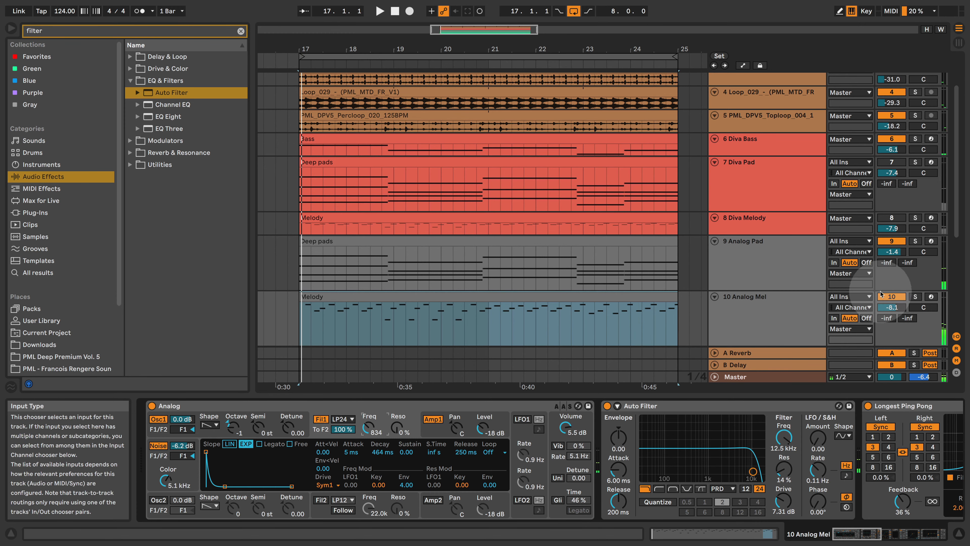
Mute 9 Analog Pad and 10 Analog Mel, activate 7 Diva Pad and 8 Diva Melody, and play the mix.
{"action": "left_click", "coordinate": [891, 296]}
{"action": "left_click", "coordinate": [891, 241]}
{"action": "left_click", "coordinate": [891, 217]}
{"action": "left_click", "coordinate": [891, 160]}
{"action": "key", "text": "space"}
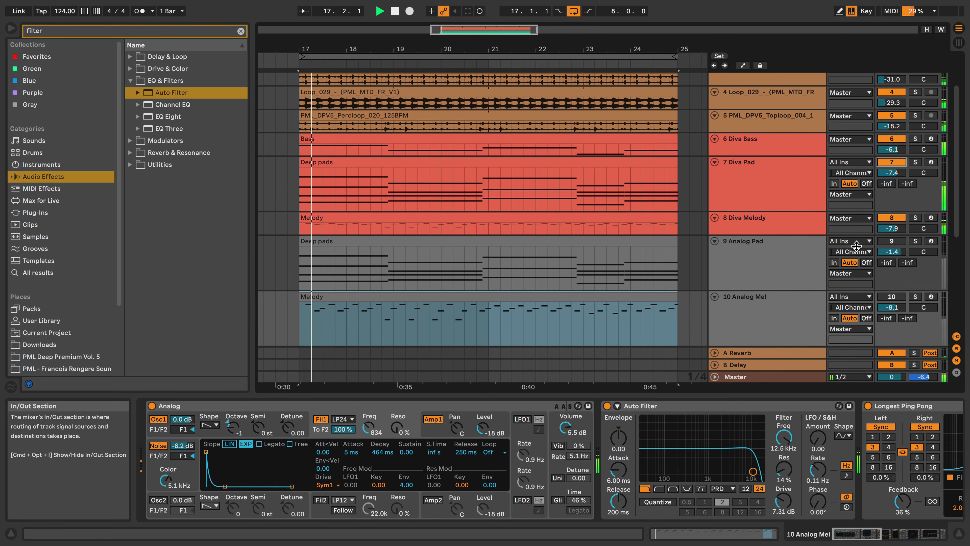
Set Diva's VCF1 Frequency on 8 Diva Melody to 71.10 and hide the device view.
{"action": "left_click", "coordinate": [741, 225]}
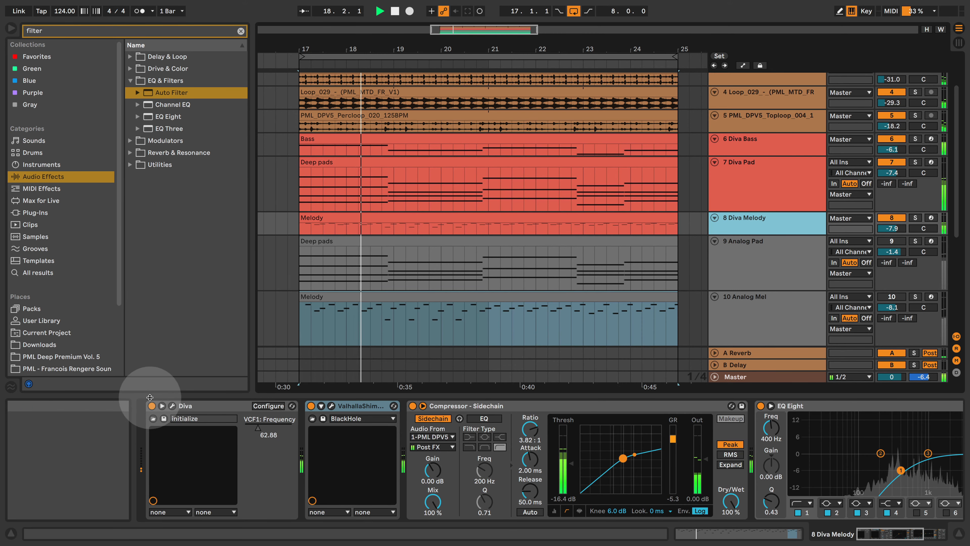
{"action": "left_click_drag", "start_coordinate": [269, 435], "coordinate": [269, 423]}
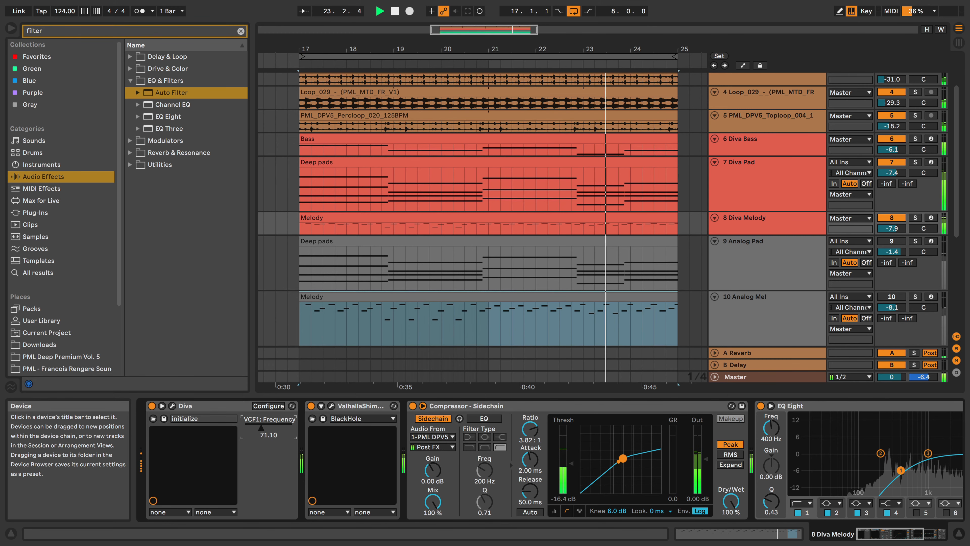
{"action": "left_click", "coordinate": [960, 533]}
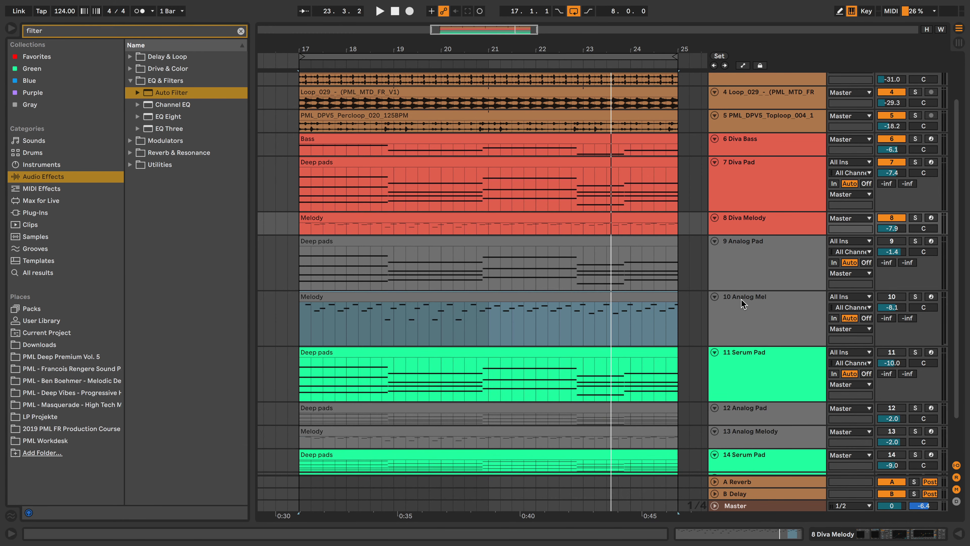
Duplicate the 11 Serum Pad track and replace the copy's clip with the Melody clip from 8 Diva Melody.
{"action": "scroll", "coordinate": [742, 283], "scroll_direction": "down", "scroll_amount": 2}
{"action": "left_click", "coordinate": [777, 319]}
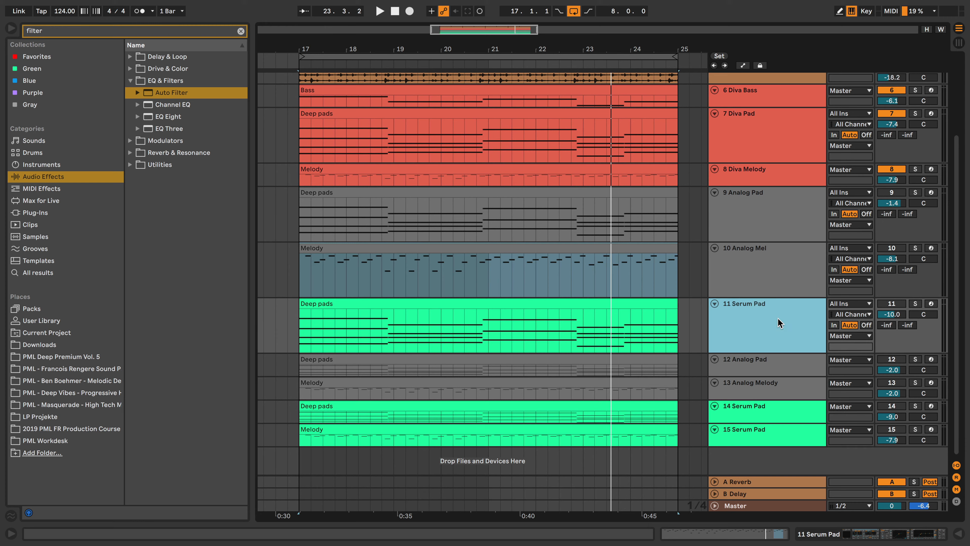
{"action": "right_click", "coordinate": [794, 304]}
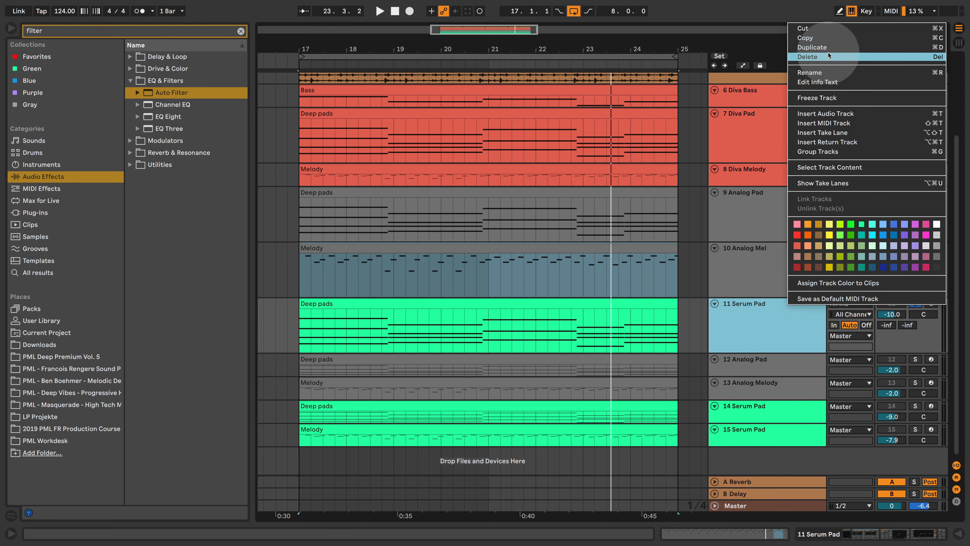
{"action": "left_click", "coordinate": [811, 47]}
{"action": "left_click", "coordinate": [520, 167]}
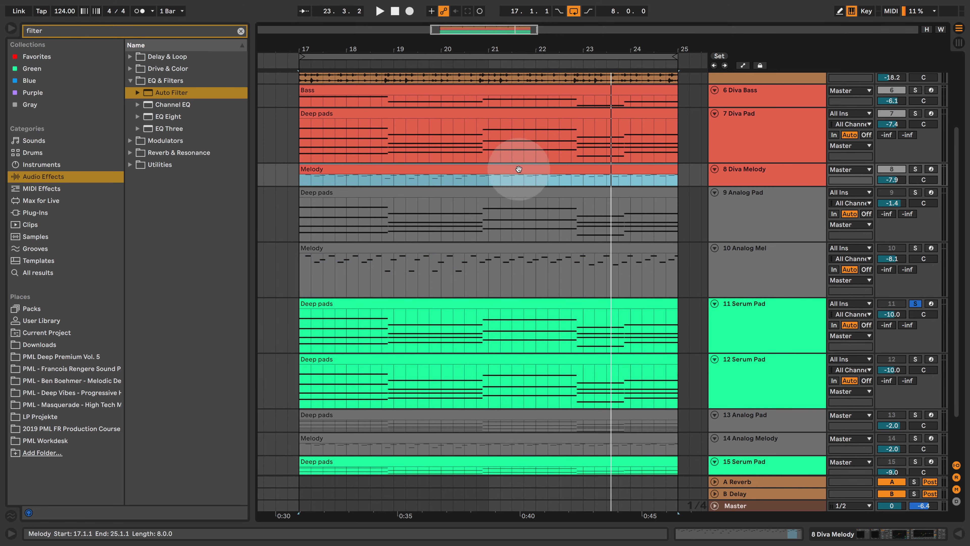
{"action": "left_click", "coordinate": [326, 372]}
{"action": "key", "text": "ctrl+v"}
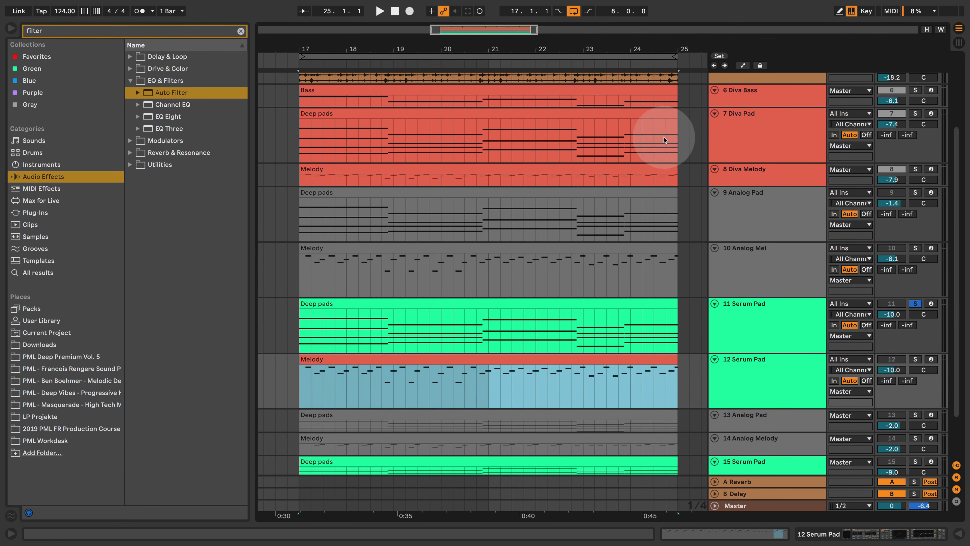
Assign the duplicated Serum track's color to its Melody clip, rename the track Serum Mel, and play it soloed.
{"action": "left_click", "coordinate": [791, 382]}
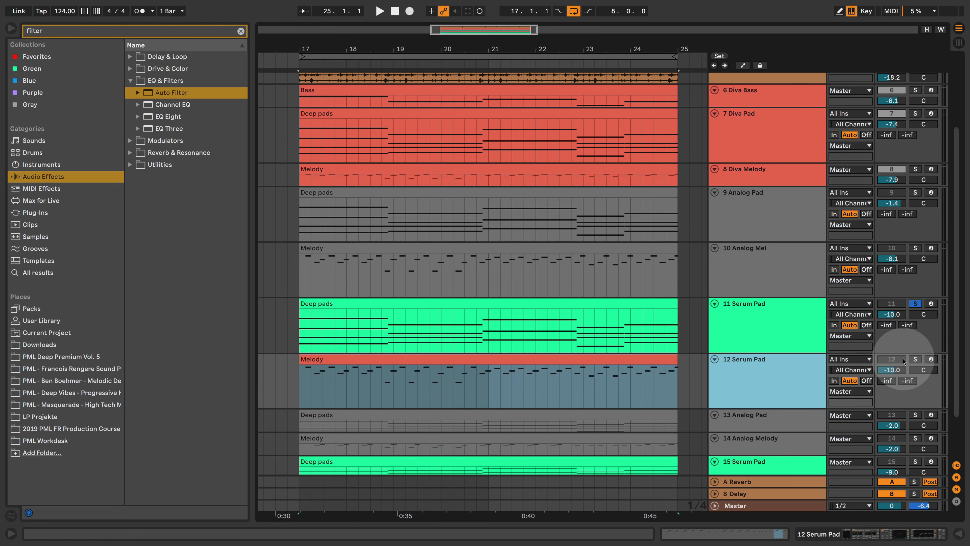
{"action": "right_click", "coordinate": [764, 366]}
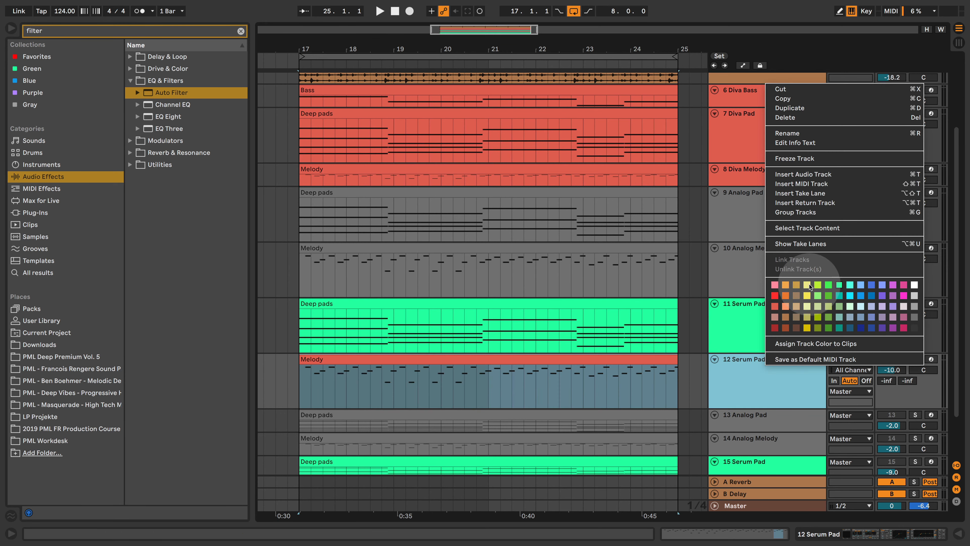
{"action": "left_click", "coordinate": [828, 344]}
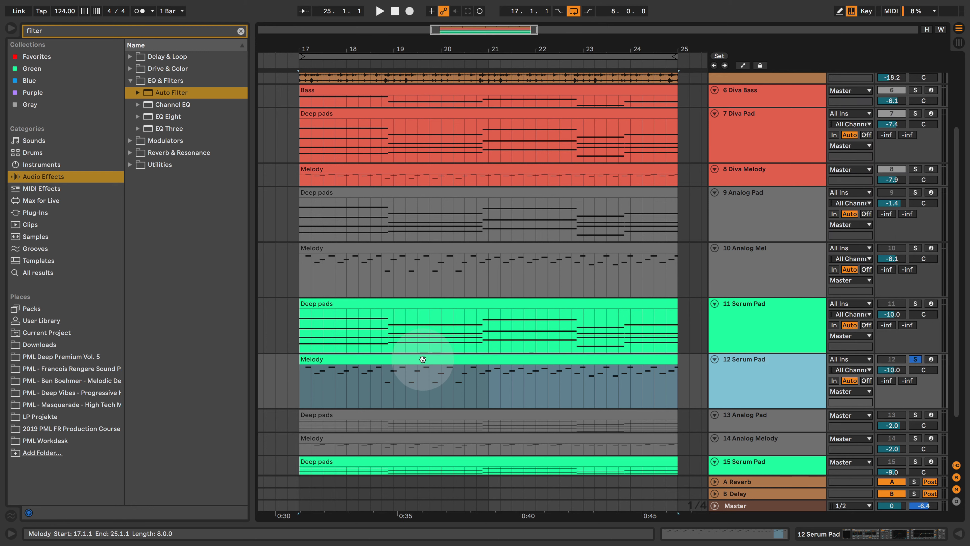
{"action": "key", "text": "ctrl+r"}
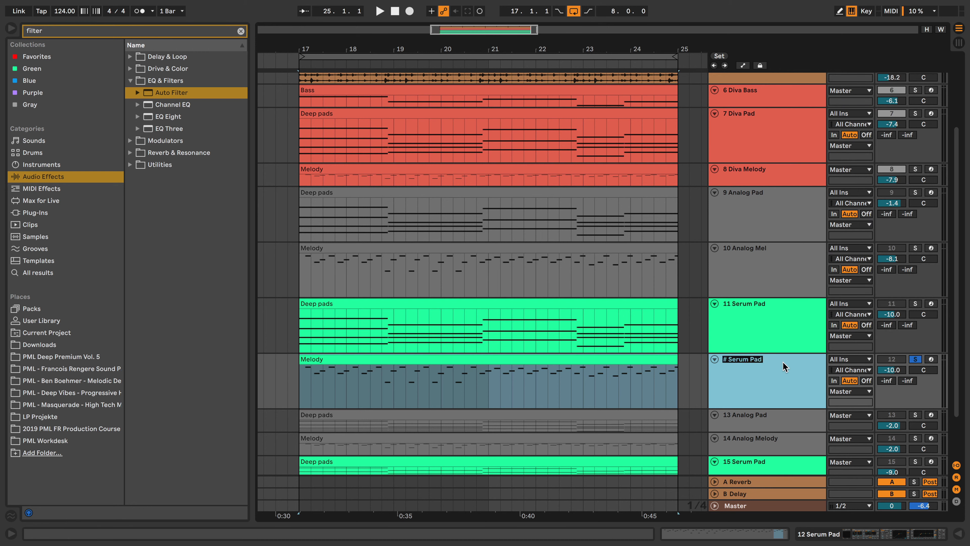
{"action": "type", "text": "# Serum Pa Mel"}
{"action": "key", "text": "Return"}
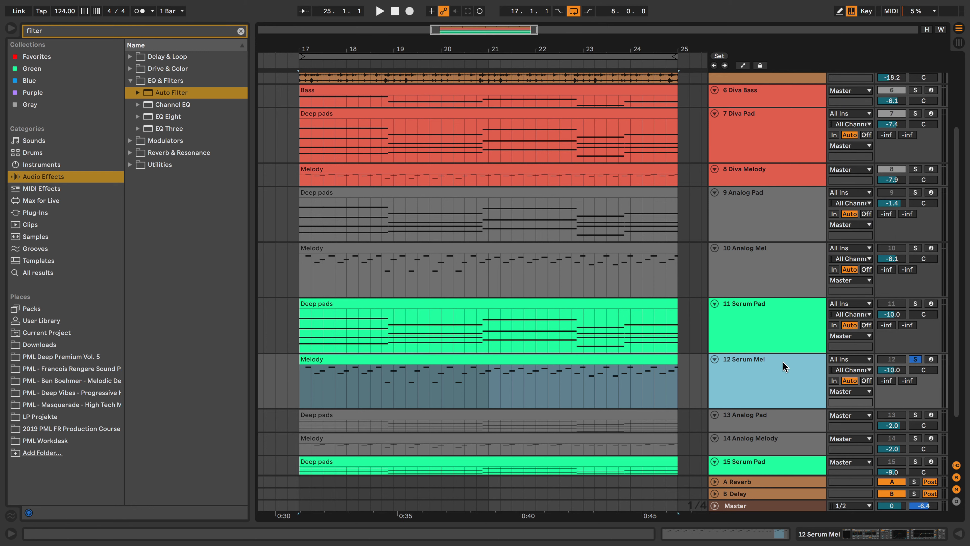
{"action": "key", "text": "space"}
{"action": "left_click", "coordinate": [727, 379]}
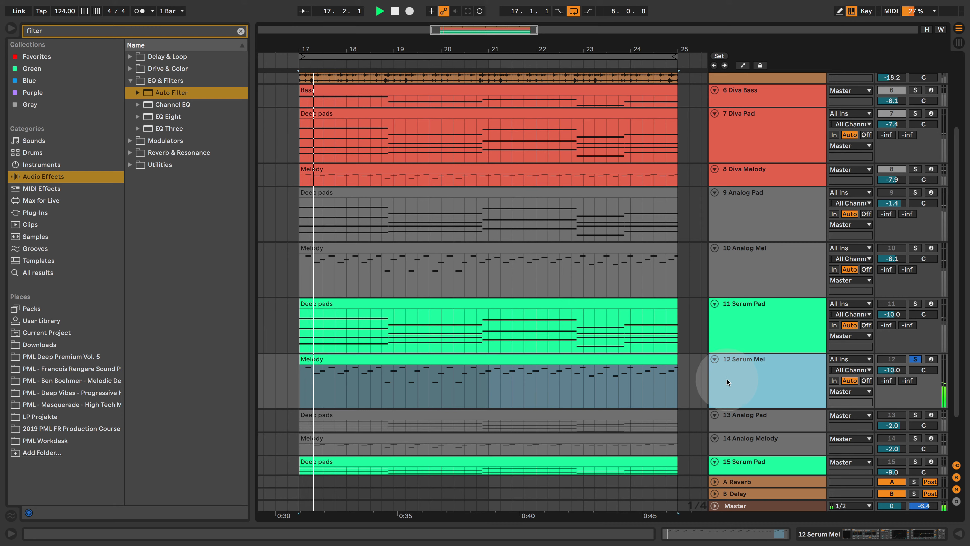
Replace the Reverb on 12 Serum Mel with the ValhallaShimmer BlackHole reverb copied from 10 Analog Mel, and play the result.
{"action": "double_click", "coordinate": [747, 360]}
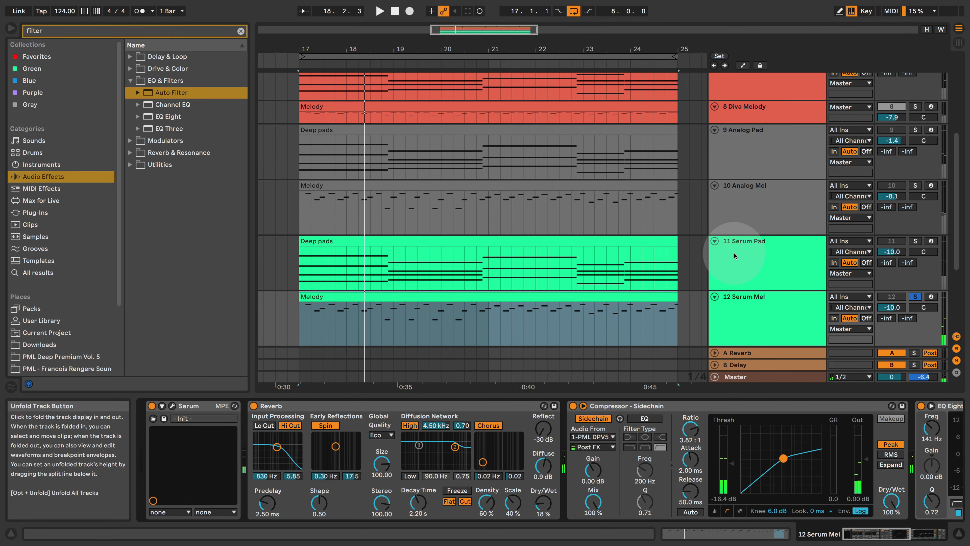
{"action": "left_click", "coordinate": [729, 251]}
{"action": "left_click", "coordinate": [807, 201]}
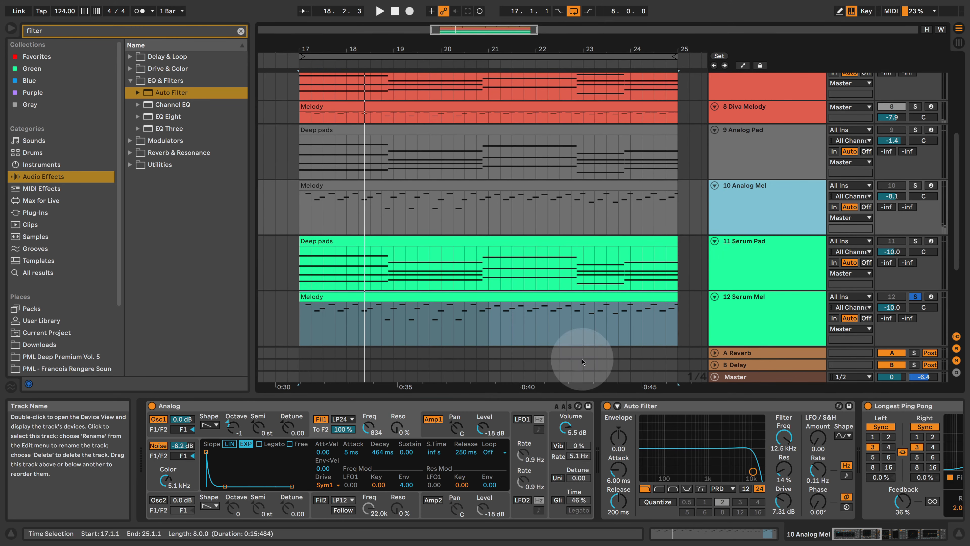
{"action": "scroll", "coordinate": [733, 424], "scroll_direction": "right", "scroll_amount": 5}
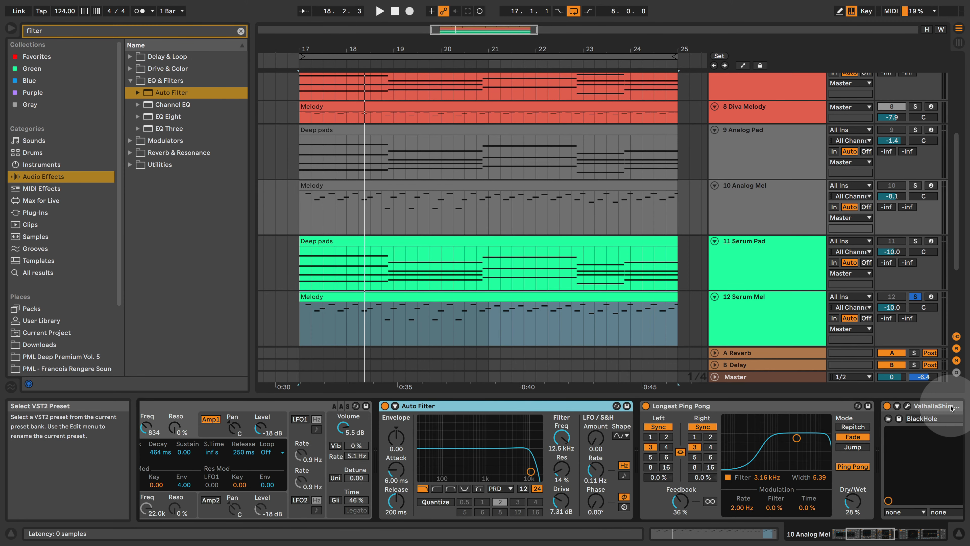
{"action": "left_click", "coordinate": [789, 307]}
{"action": "left_click", "coordinate": [419, 405]}
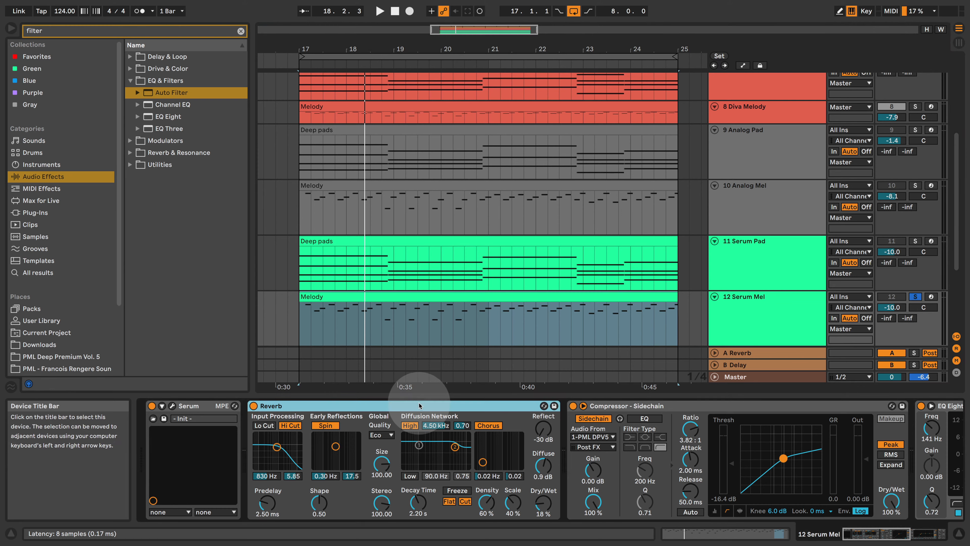
{"action": "key", "text": "Delete"}
{"action": "key", "text": "super+v"}
{"action": "key", "text": "space"}
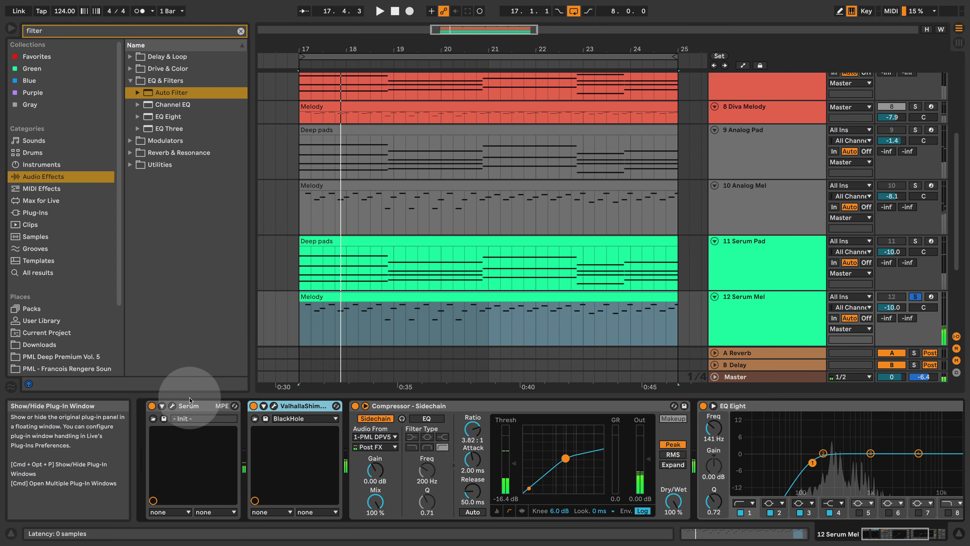
In Serum's effects on 12 Serum Mel, turn off the reverb and enable the delay in Ping-Pong mode.
{"action": "left_click", "coordinate": [172, 406]}
{"action": "left_click", "coordinate": [268, 109]}
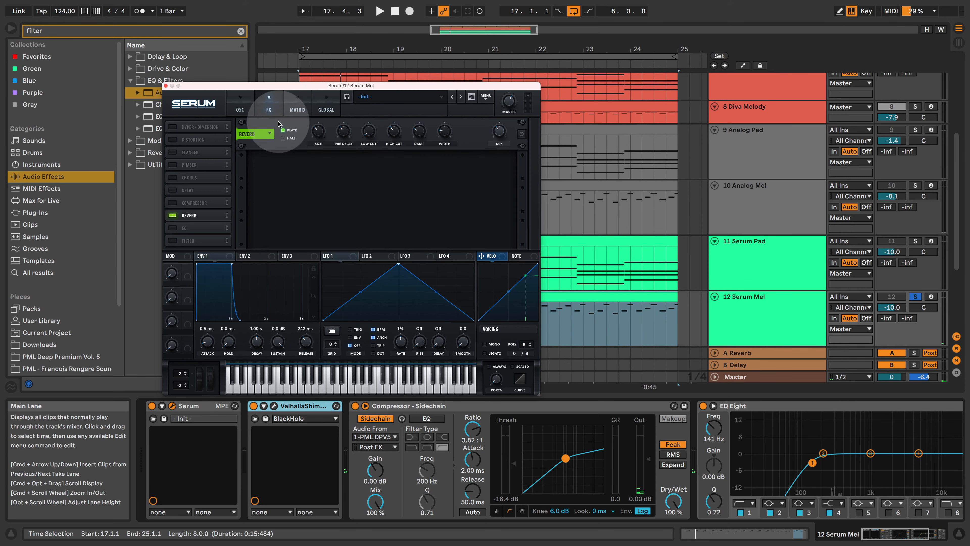
{"action": "left_click", "coordinate": [172, 216]}
{"action": "left_click", "coordinate": [173, 190]}
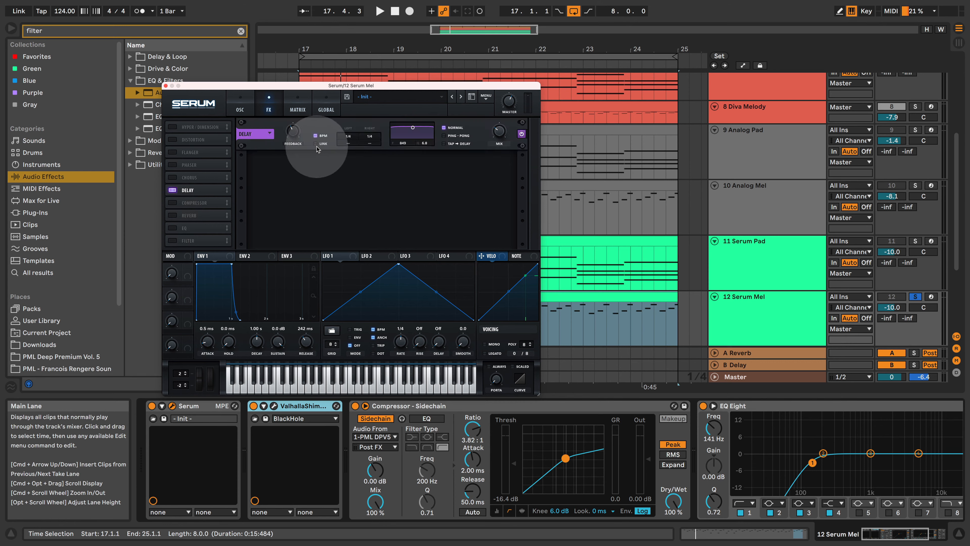
{"action": "left_click", "coordinate": [444, 135]}
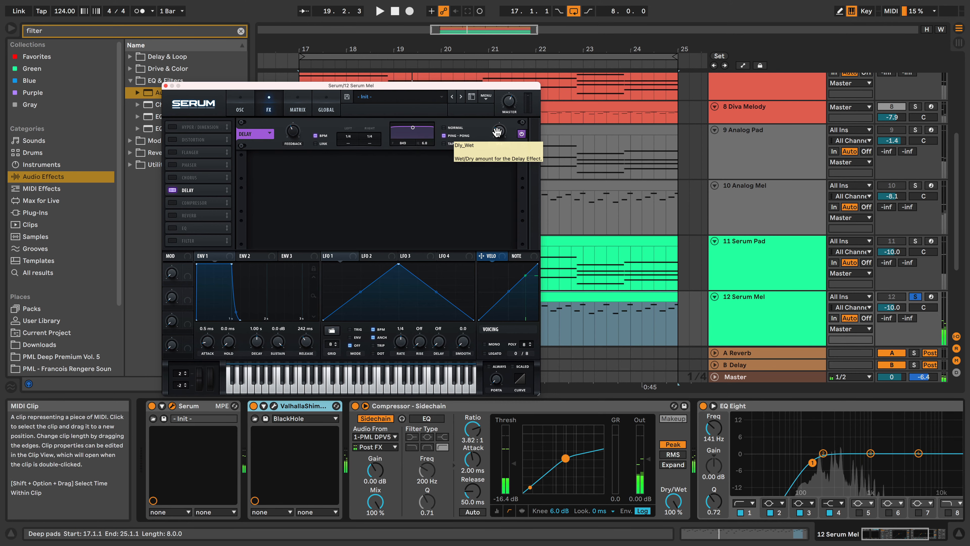
Modulate Serum's filter cutoff with envelope 2 and shape it to 640 ms decay, 40.67% sustain and 172 ms release.
{"action": "left_click", "coordinate": [234, 106]}
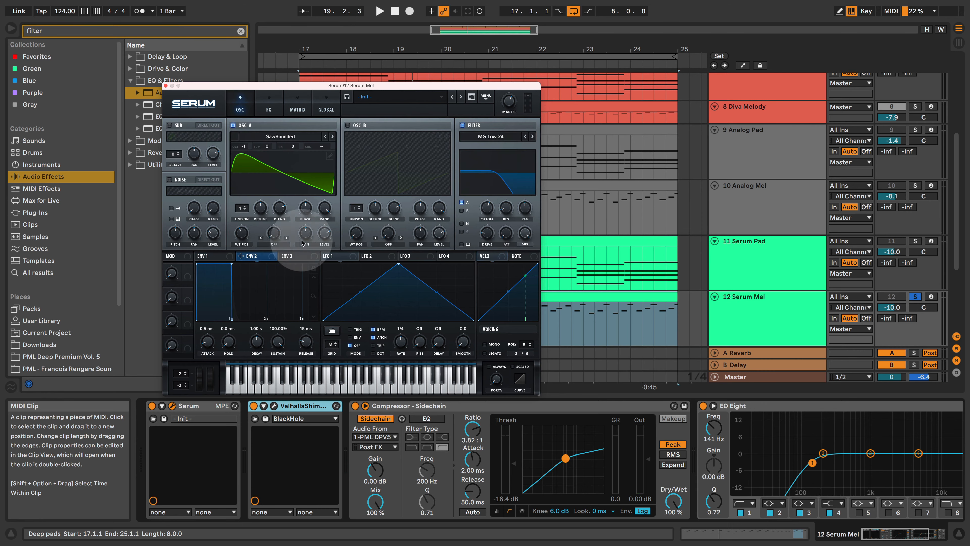
{"action": "left_click_drag", "start_coordinate": [240, 256], "coordinate": [487, 231]}
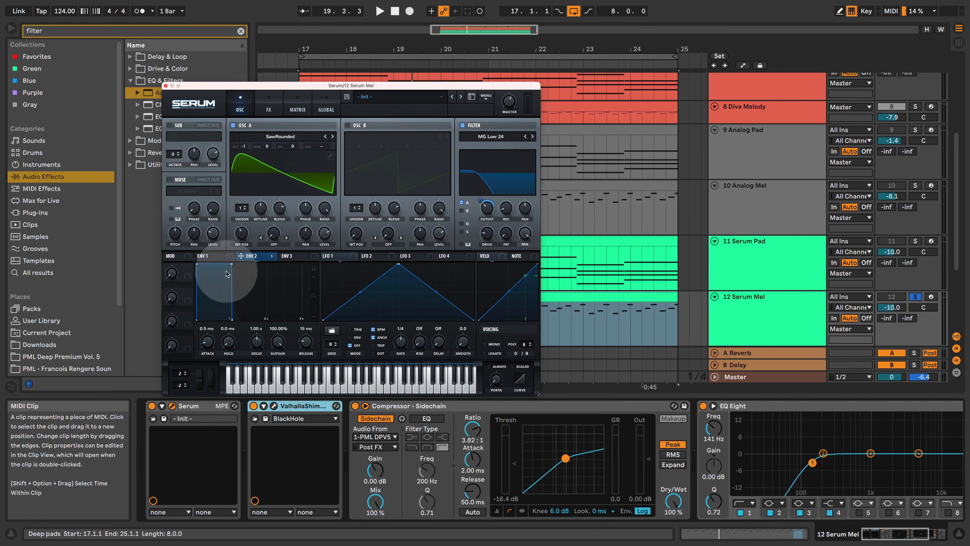
{"action": "left_click_drag", "start_coordinate": [230, 265], "coordinate": [215, 310]}
{"action": "key", "text": "space"}
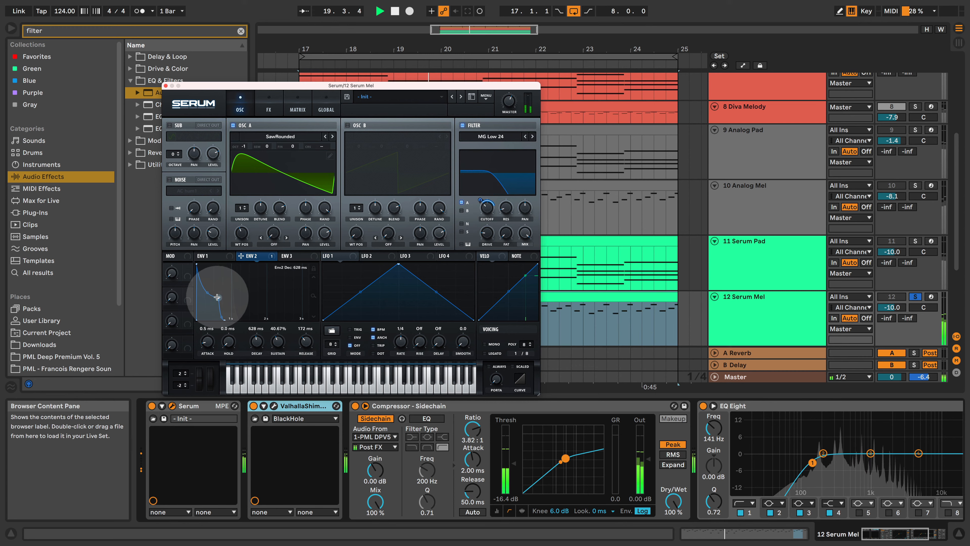
{"action": "left_click_drag", "start_coordinate": [217, 297], "coordinate": [218, 297]}
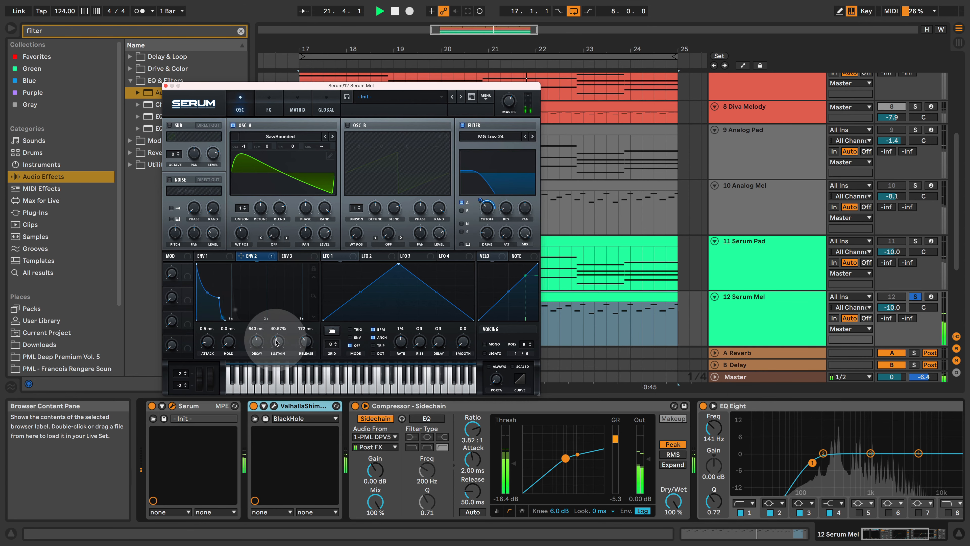
Enable Serum's noise oscillator, route it through the filter, select the Analog noise BrightWhite, and adjust its level during playback.
{"action": "left_click", "coordinate": [169, 180]}
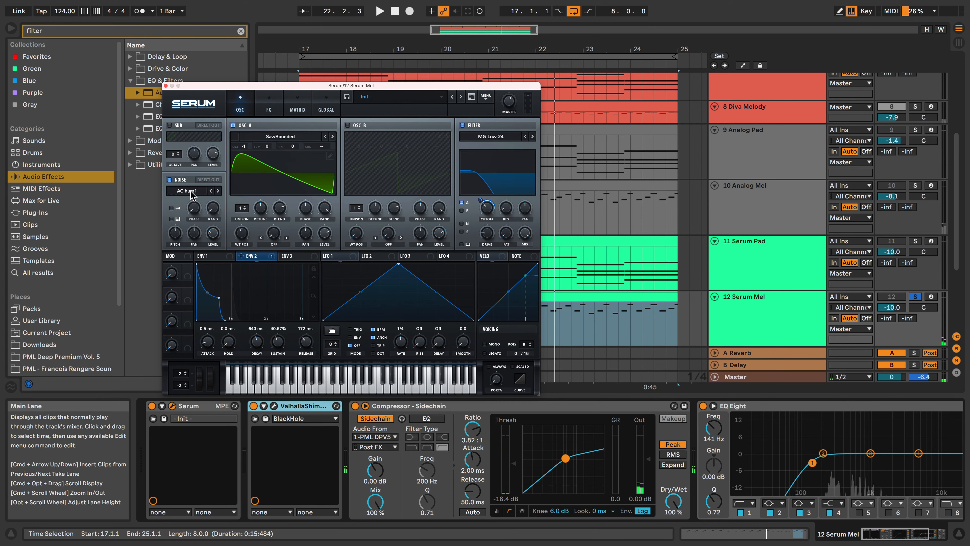
{"action": "left_click", "coordinate": [462, 225]}
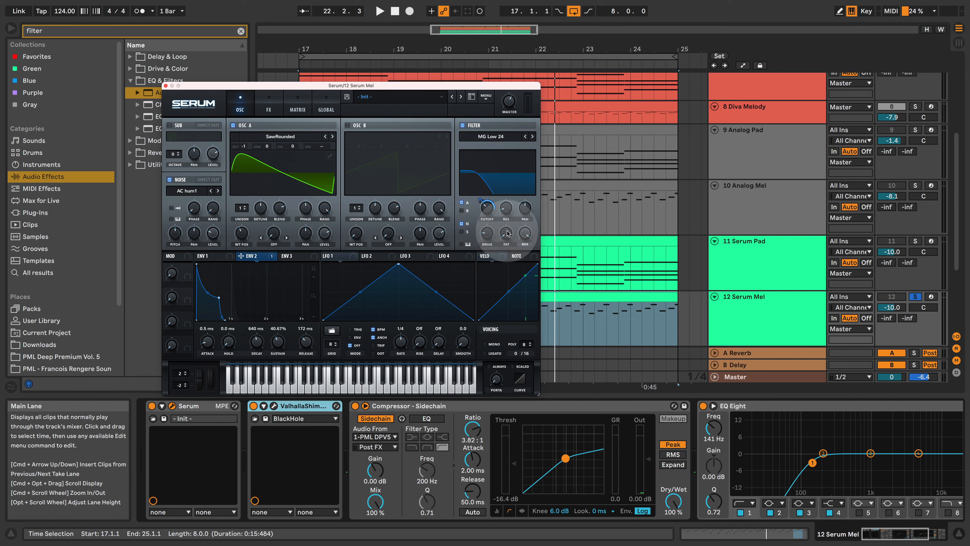
{"action": "left_click", "coordinate": [199, 192]}
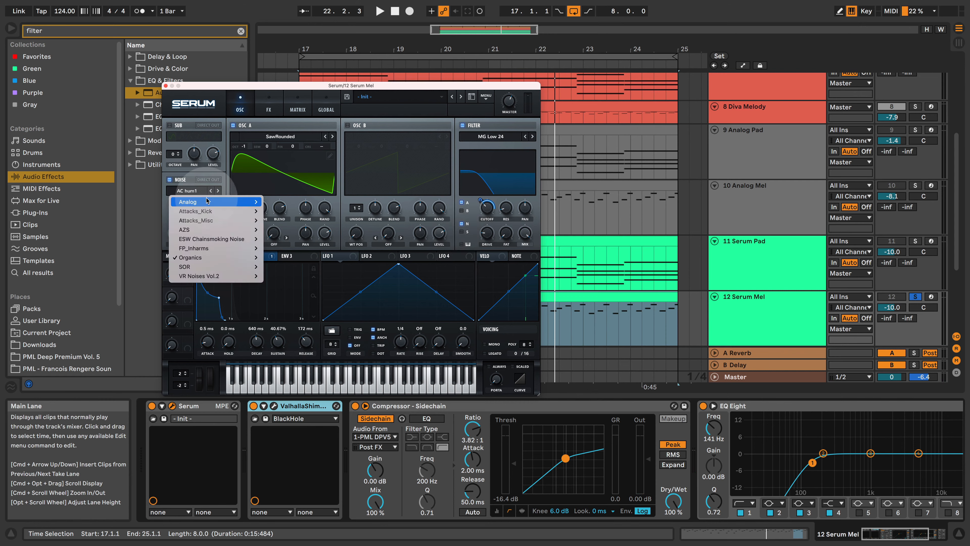
{"action": "mouse_move", "coordinate": [206, 201]}
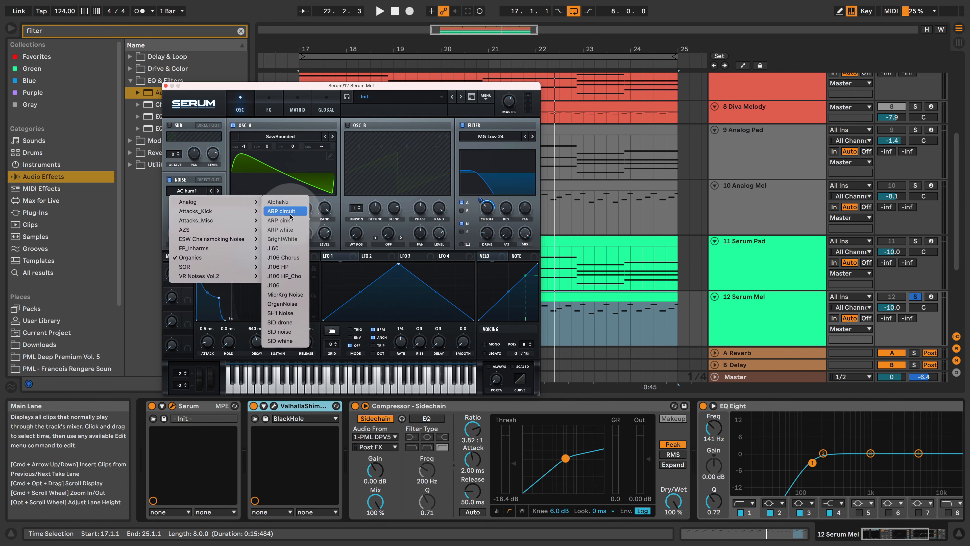
{"action": "left_click", "coordinate": [283, 239]}
{"action": "key", "text": "space"}
{"action": "left_click", "coordinate": [212, 229]}
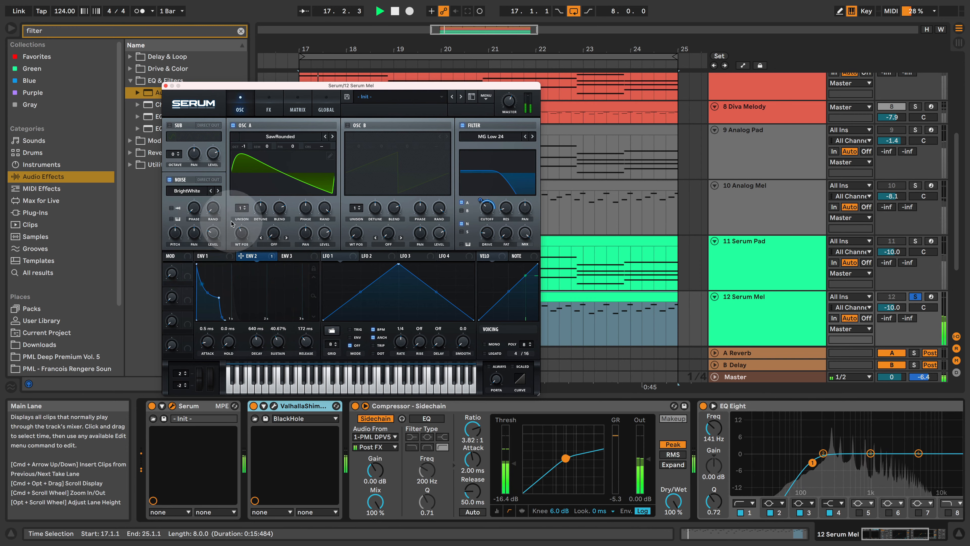
{"action": "left_click", "coordinate": [216, 223]}
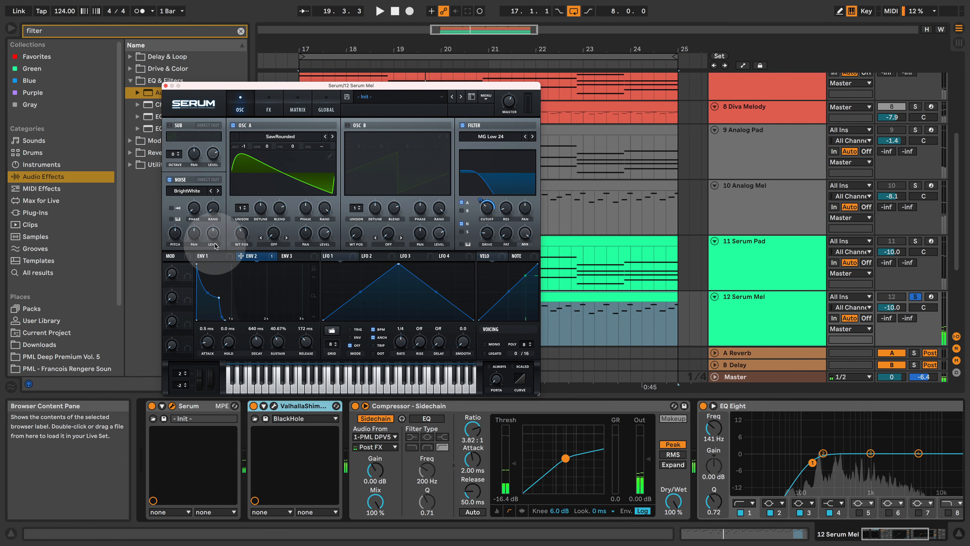
Switch oscillator A off briefly to hear the noise alone, restore the oscillator, and fine-tune the noise level.
{"action": "left_click", "coordinate": [233, 125]}
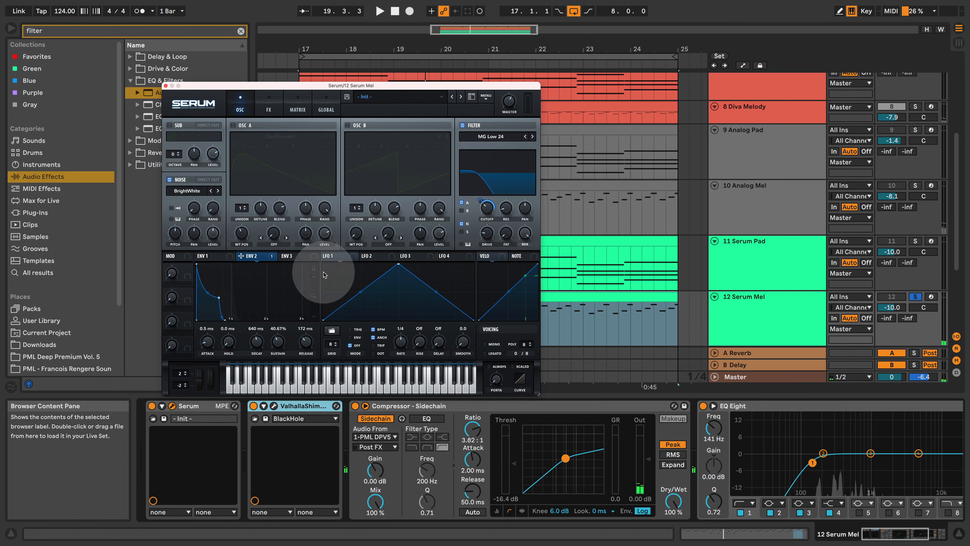
{"action": "key", "text": "space"}
{"action": "left_click", "coordinate": [234, 125]}
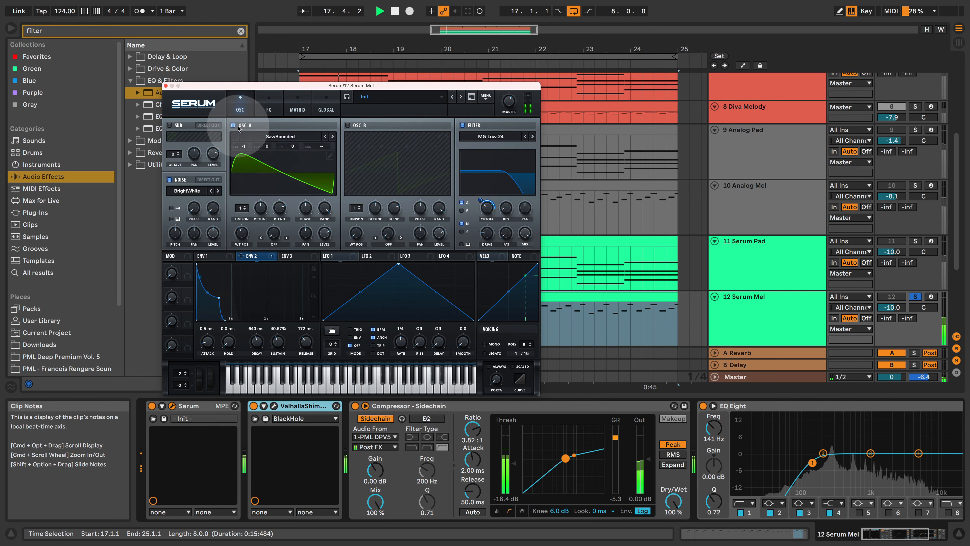
{"action": "left_click_drag", "start_coordinate": [215, 234], "coordinate": [225, 226]}
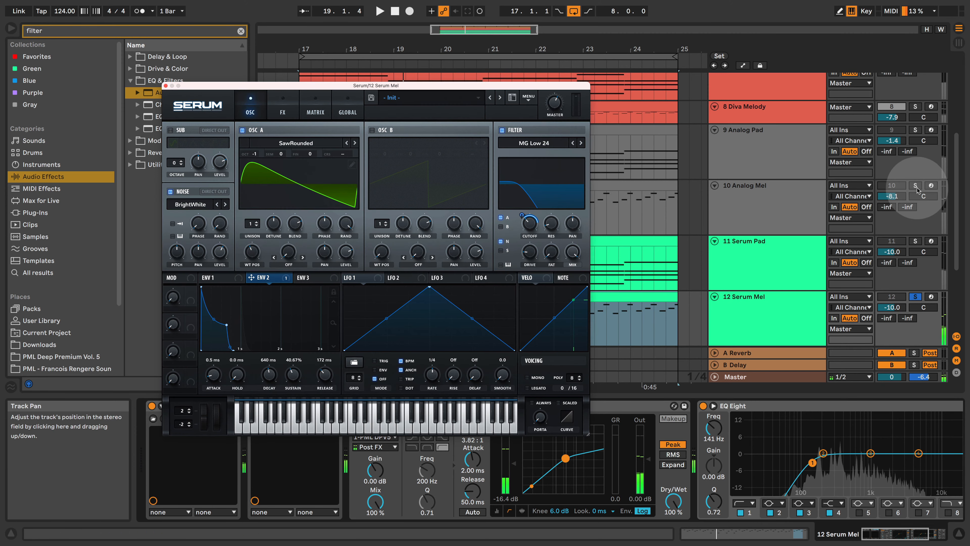
Compare the melody sounds by soloing 10 Analog Mel, 8 Diva Melody and 12 Serum Mel in turn during playback.
{"action": "left_click", "coordinate": [916, 186]}
{"action": "key", "text": "space"}
{"action": "left_click", "coordinate": [915, 106]}
{"action": "key", "text": "space"}
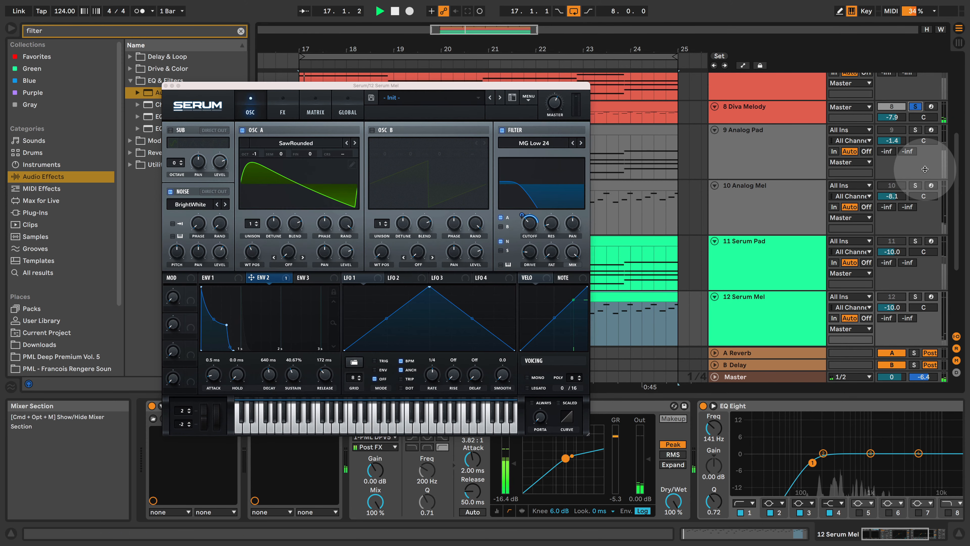
{"action": "left_click", "coordinate": [916, 296]}
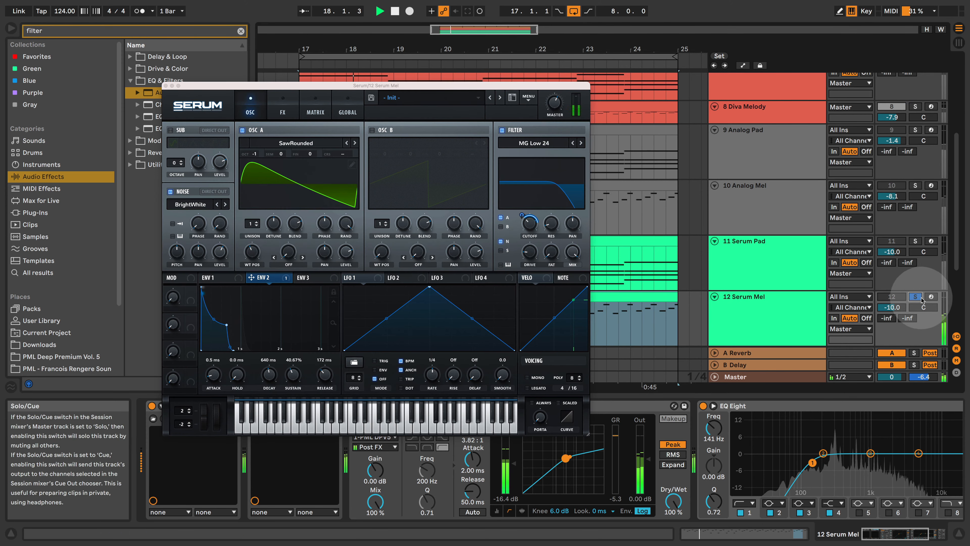
Adjust Serum's noise level and the amount of envelope 2 modulation on the filter cutoff during playback.
{"action": "left_click", "coordinate": [226, 251]}
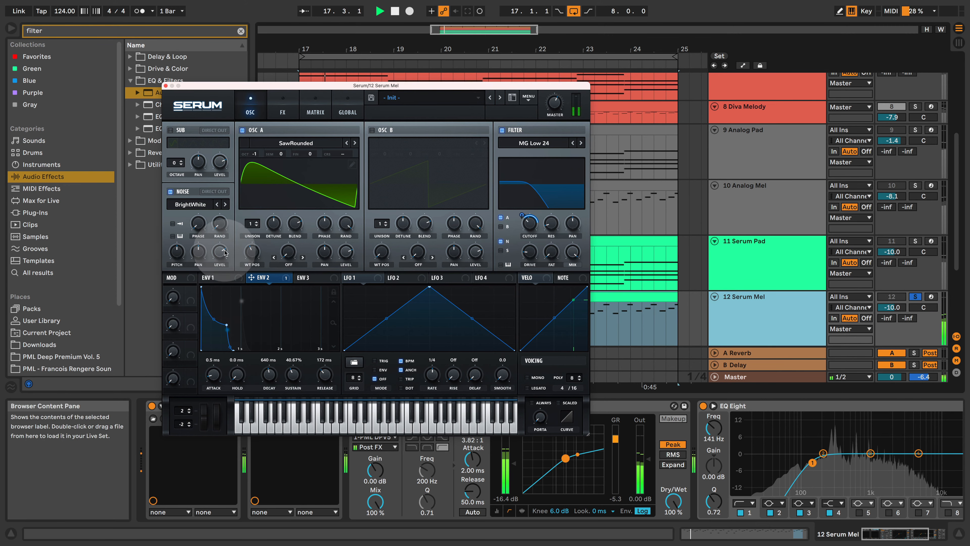
{"action": "left_click_drag", "start_coordinate": [523, 217], "coordinate": [531, 220]}
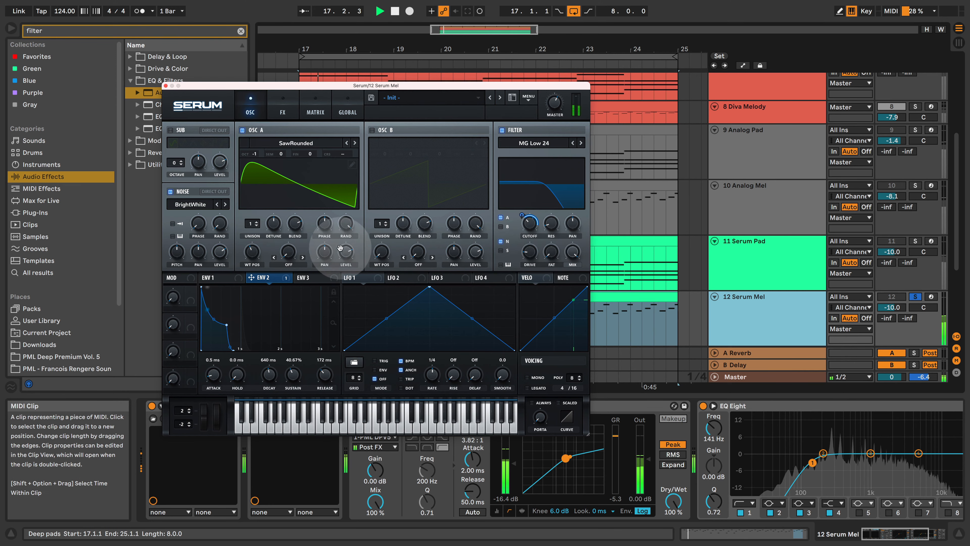
Compare the melody sounds by soloing 8 Diva Melody and returning the solo to 12 Serum Mel during playback.
{"action": "left_click", "coordinate": [915, 108]}
{"action": "left_click", "coordinate": [921, 300]}
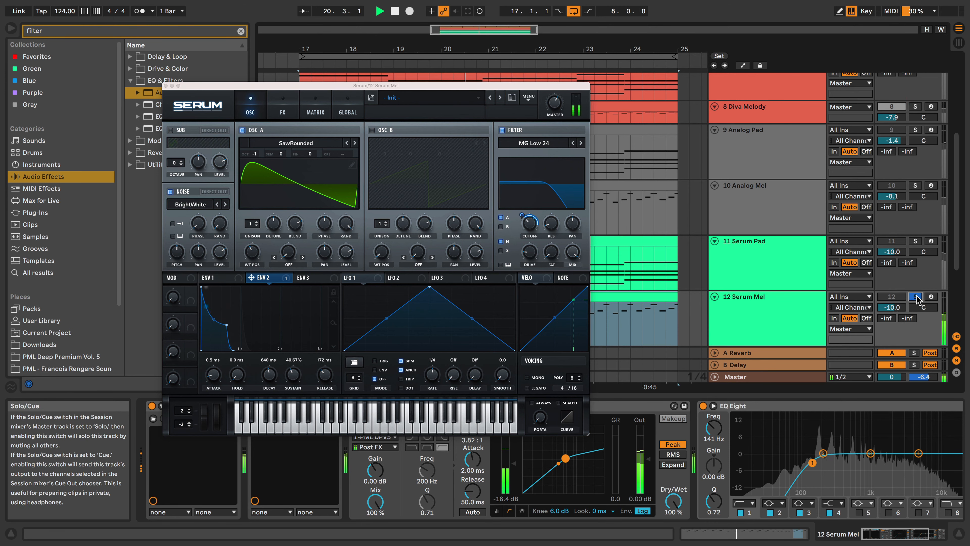
{"action": "left_click", "coordinate": [840, 307]}
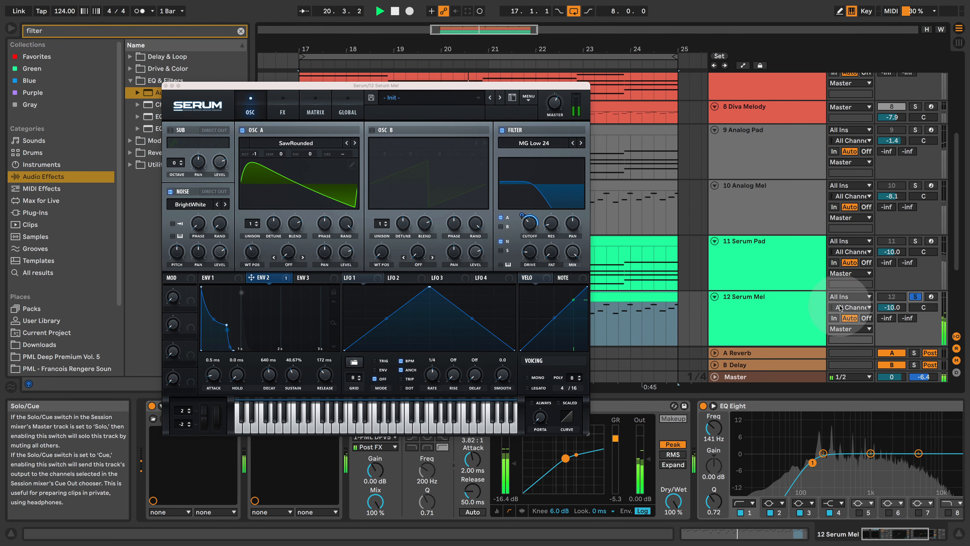
Set Serum's envelope 2 decay to 467 ms and raise the filter cutoff to about 320 Hz during playback.
{"action": "left_click", "coordinate": [216, 277]}
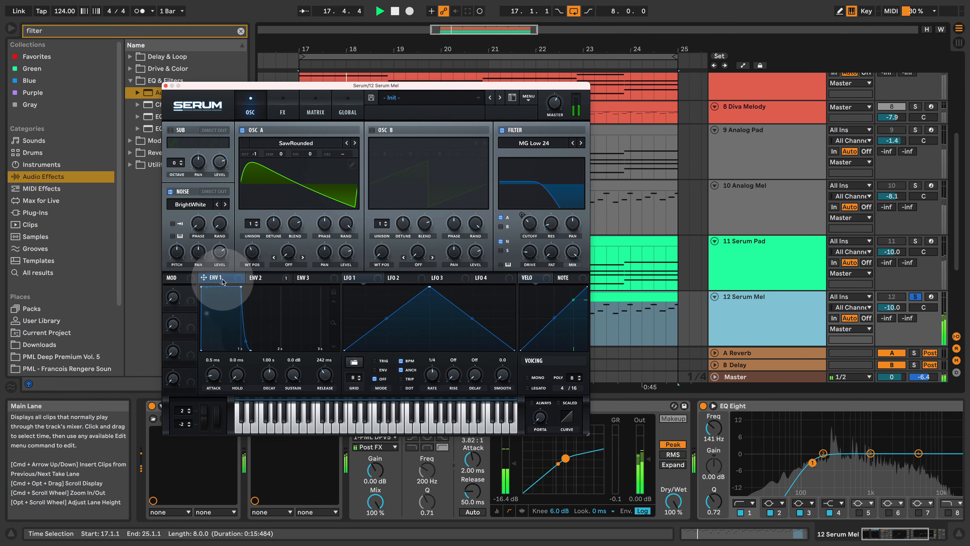
{"action": "left_click", "coordinate": [273, 373]}
{"action": "left_click_drag", "start_coordinate": [274, 375], "coordinate": [274, 377]}
{"action": "left_click", "coordinate": [269, 278]}
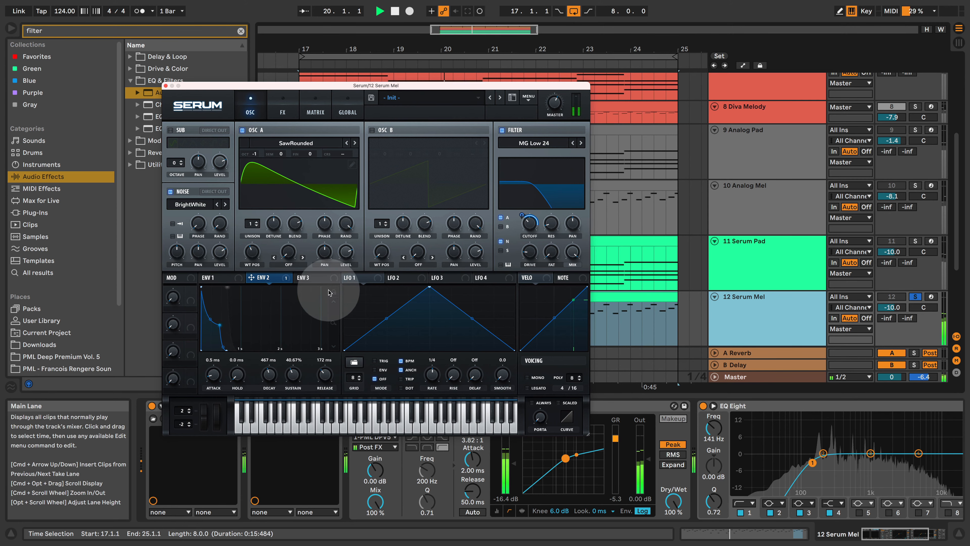
{"action": "mouse_move", "coordinate": [529, 226]}
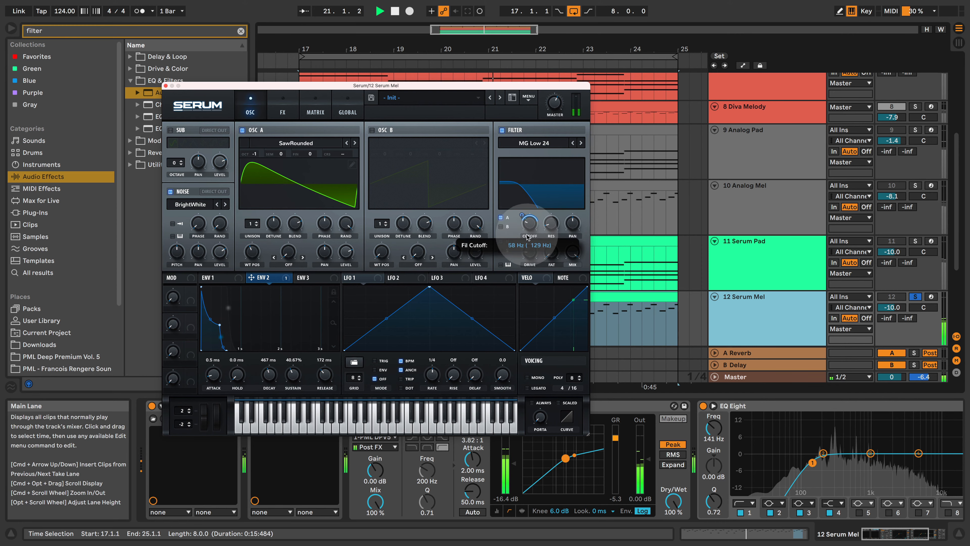
{"action": "left_click_drag", "start_coordinate": [528, 238], "coordinate": [526, 211]}
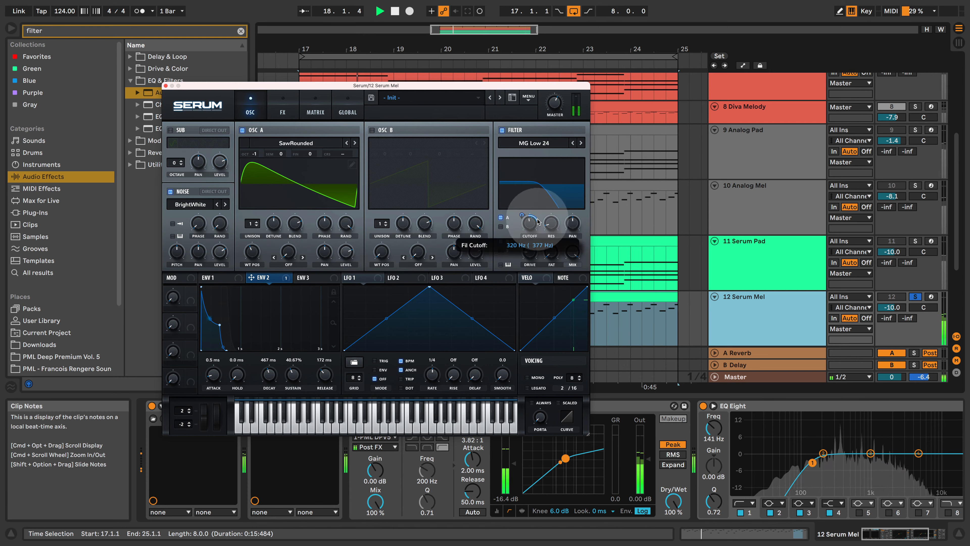
Check against the soloed 8 Diva Melody, then set Serum's filter cutoff to about 717 Hz and the envelope 2 cutoff amount to 34.
{"action": "left_click", "coordinate": [916, 106]}
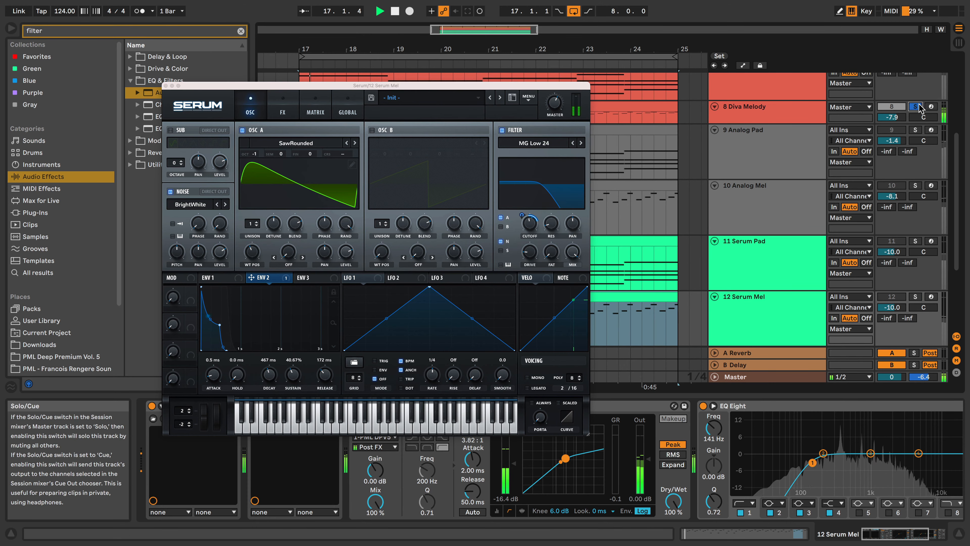
{"action": "left_click", "coordinate": [915, 296]}
{"action": "left_click_drag", "start_coordinate": [531, 234], "coordinate": [532, 229]}
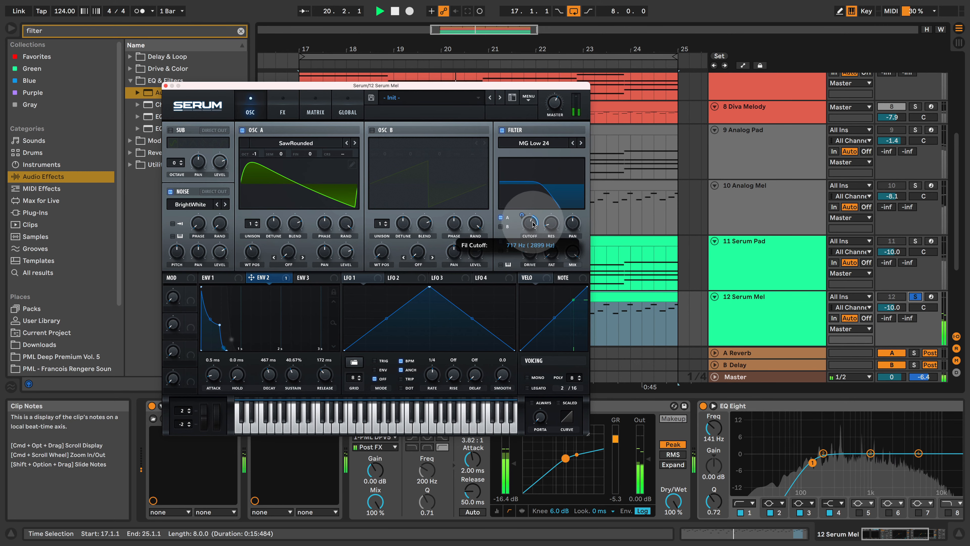
{"action": "left_click_drag", "start_coordinate": [532, 222], "coordinate": [523, 212]}
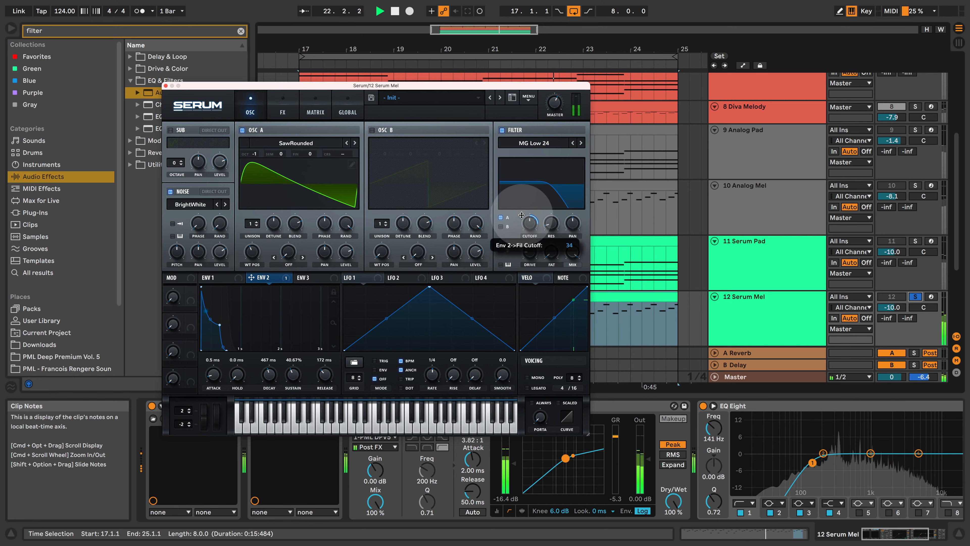
Raise the low cut in 12 Serum Mel's EQ Eight to 267 Hz and fine-tune Serum's filter cutoff.
{"action": "left_click", "coordinate": [818, 292]}
{"action": "left_click", "coordinate": [814, 475]}
{"action": "left_click_drag", "start_coordinate": [812, 464], "coordinate": [836, 463]}
{"action": "key", "text": "space"}
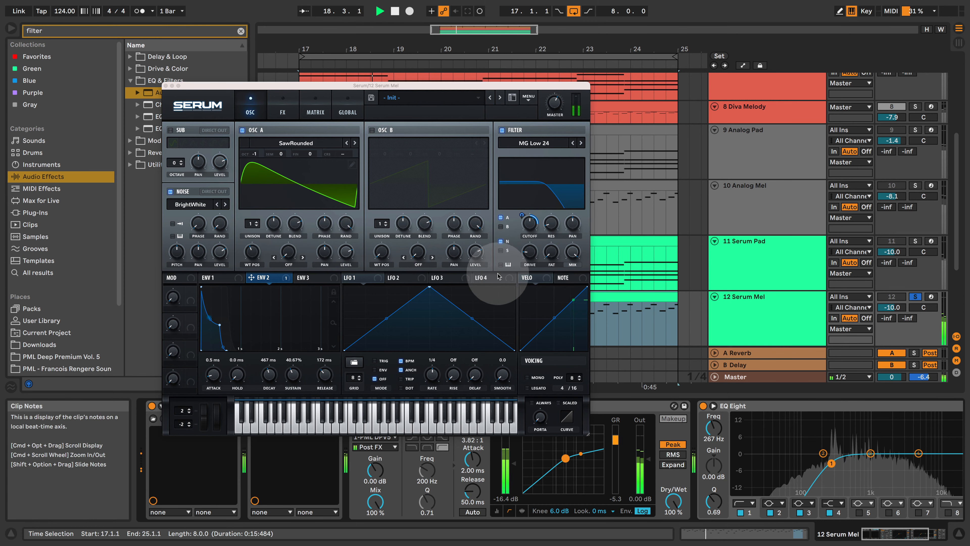
{"action": "left_click_drag", "start_coordinate": [528, 226], "coordinate": [532, 228]}
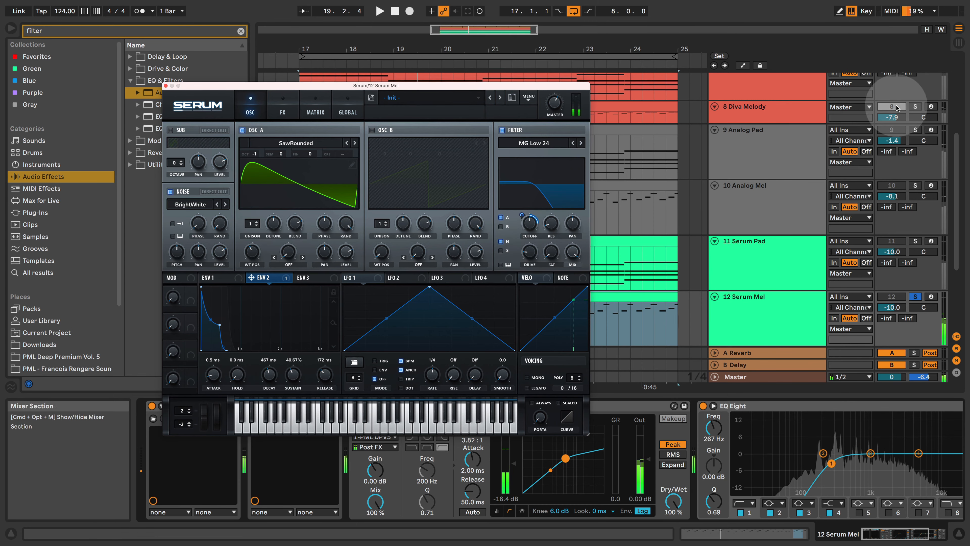
Solo and select 8 Diva Melody and 12 Serum Mel in turn, playing each to compare their sounds.
{"action": "left_click", "coordinate": [915, 107]}
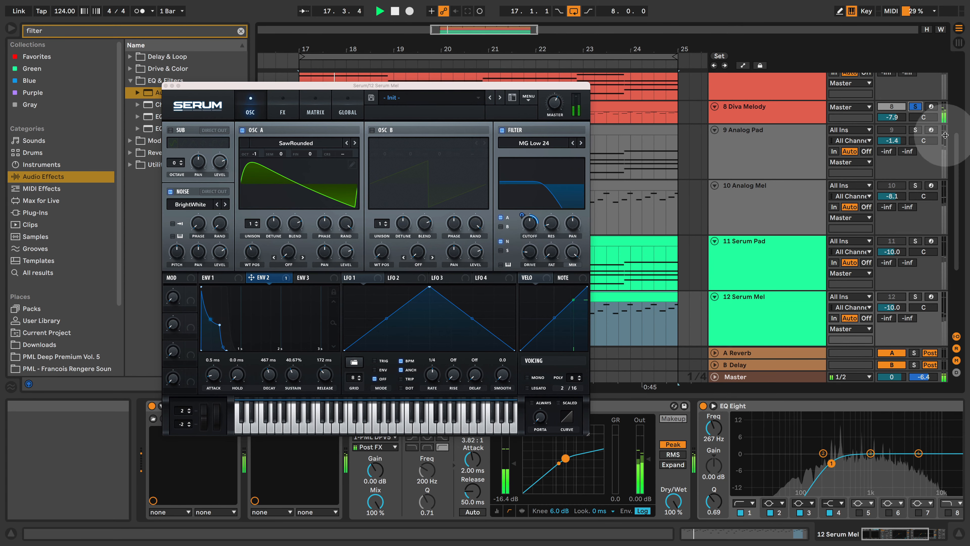
{"action": "left_click", "coordinate": [787, 109]}
{"action": "key", "text": "space"}
{"action": "left_click", "coordinate": [915, 296]}
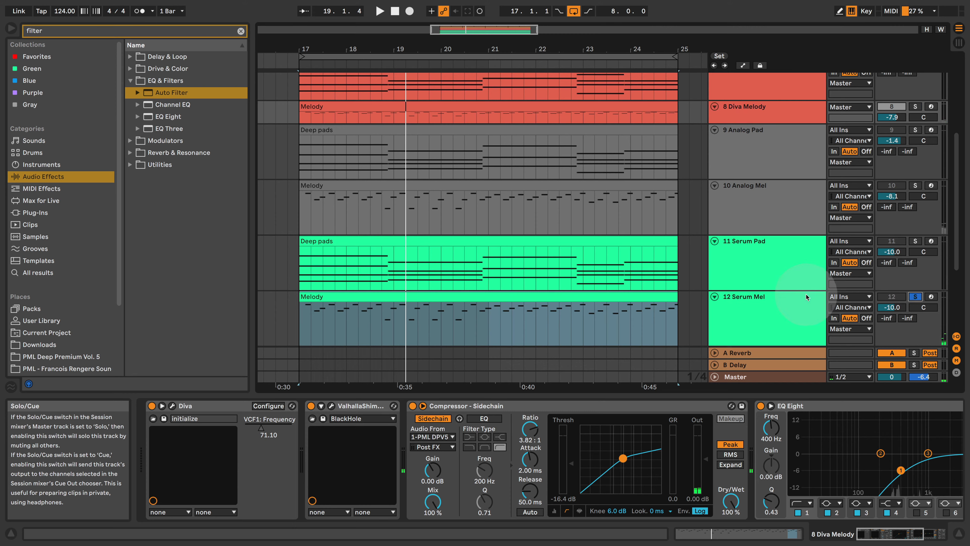
{"action": "left_click", "coordinate": [808, 296]}
{"action": "key", "text": "space"}
{"action": "key", "text": "space"}
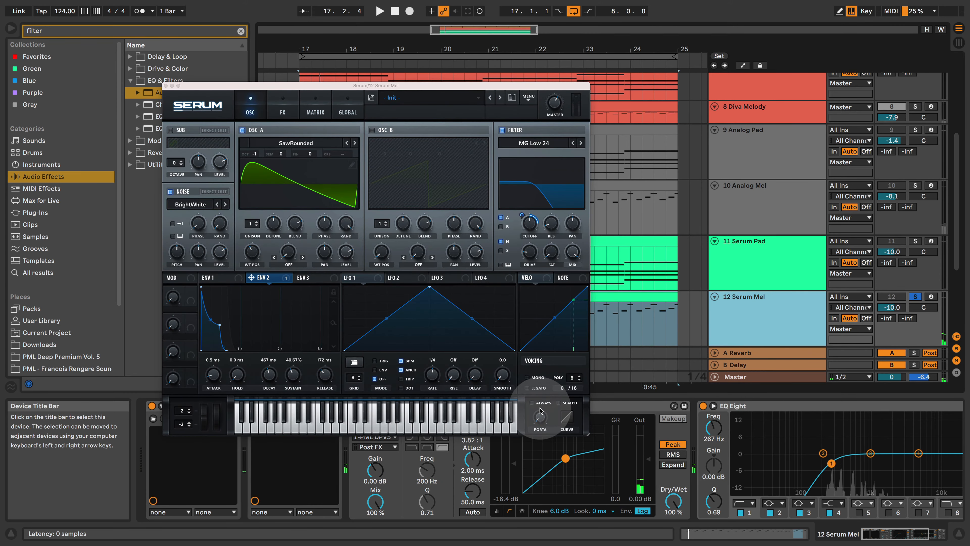
Raise Serum's portamento time, listen to the glide, enable Always for portamento, and readjust the time.
{"action": "left_click_drag", "start_coordinate": [544, 416], "coordinate": [550, 404]}
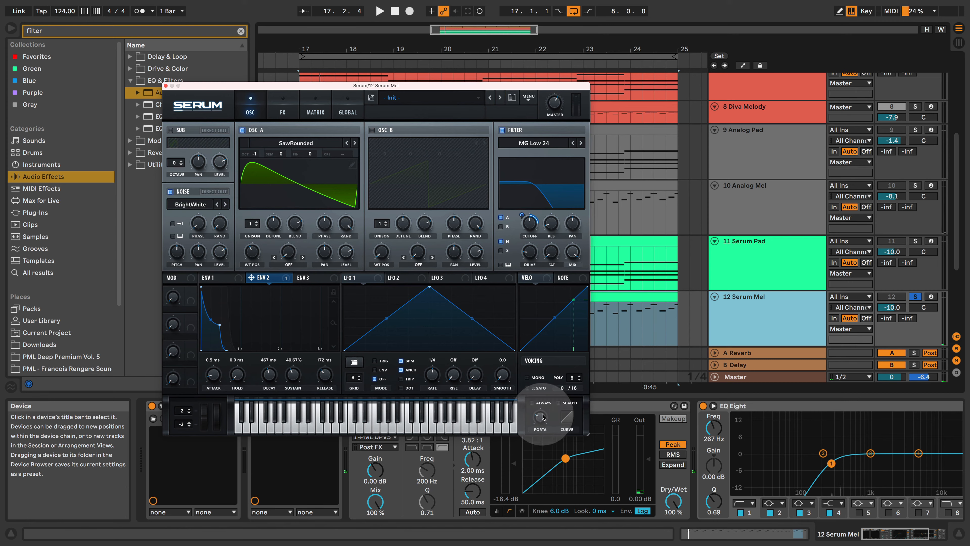
{"action": "key", "text": "space"}
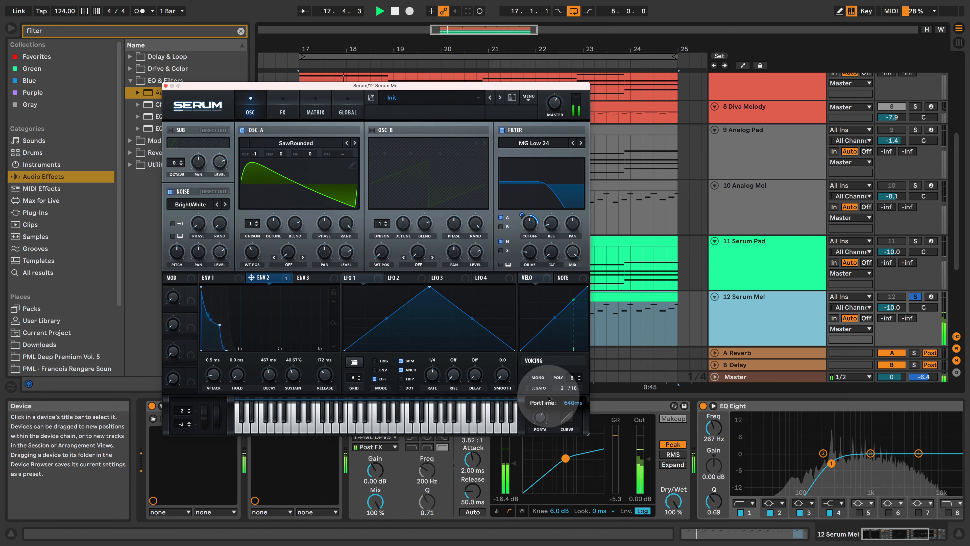
{"action": "left_click", "coordinate": [528, 377]}
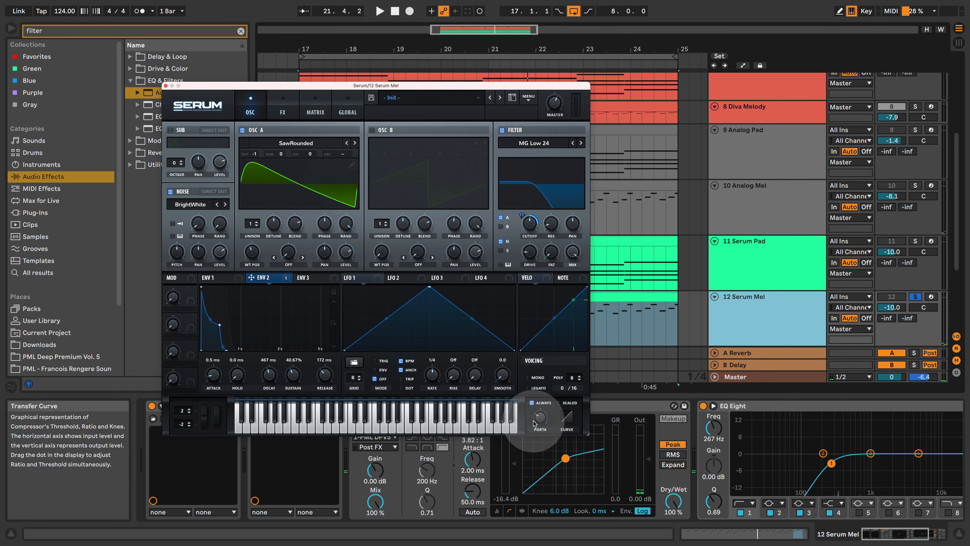
{"action": "left_click_drag", "start_coordinate": [539, 416], "coordinate": [539, 412]}
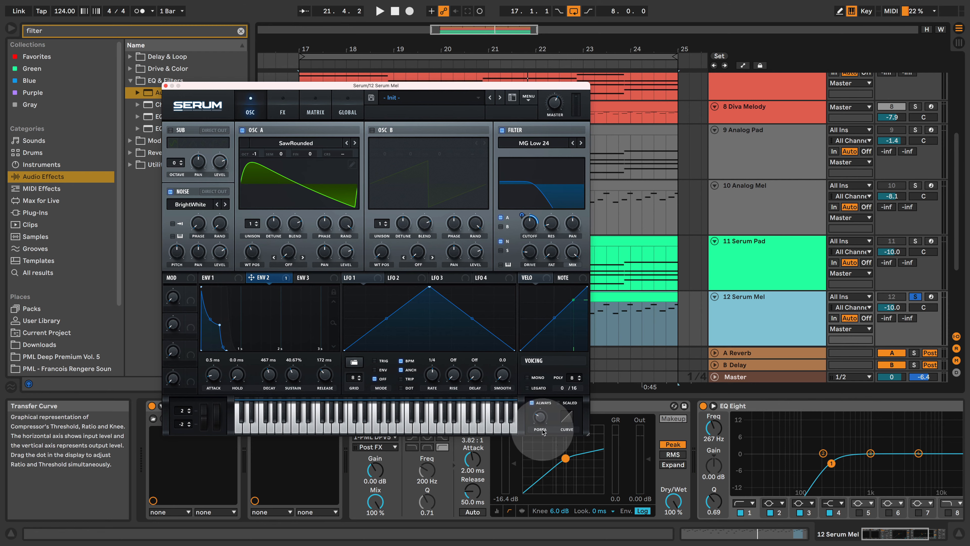
Shorten Serum's envelope 2 decay to 303 ms and compare the melody with 8 Diva Melody in solo.
{"action": "key", "text": "space"}
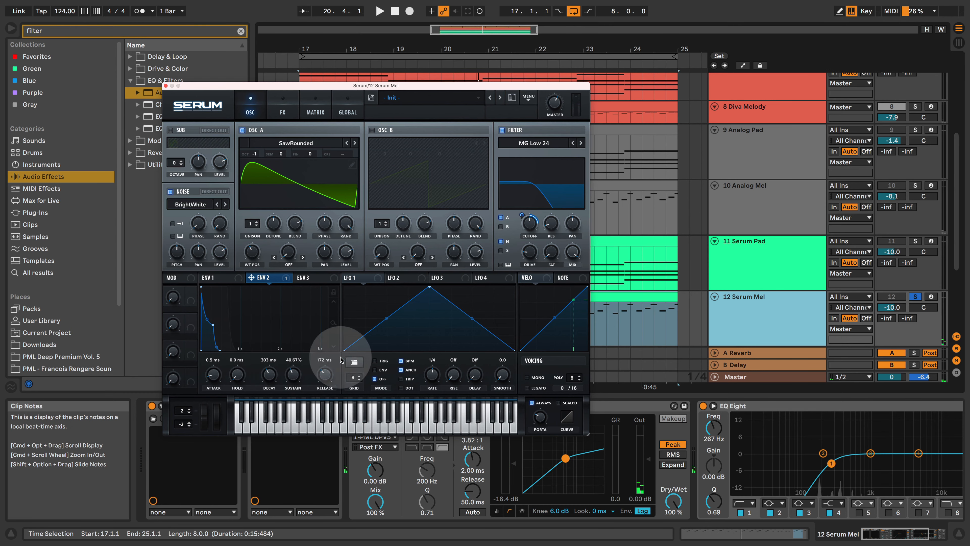
{"action": "key", "text": "space"}
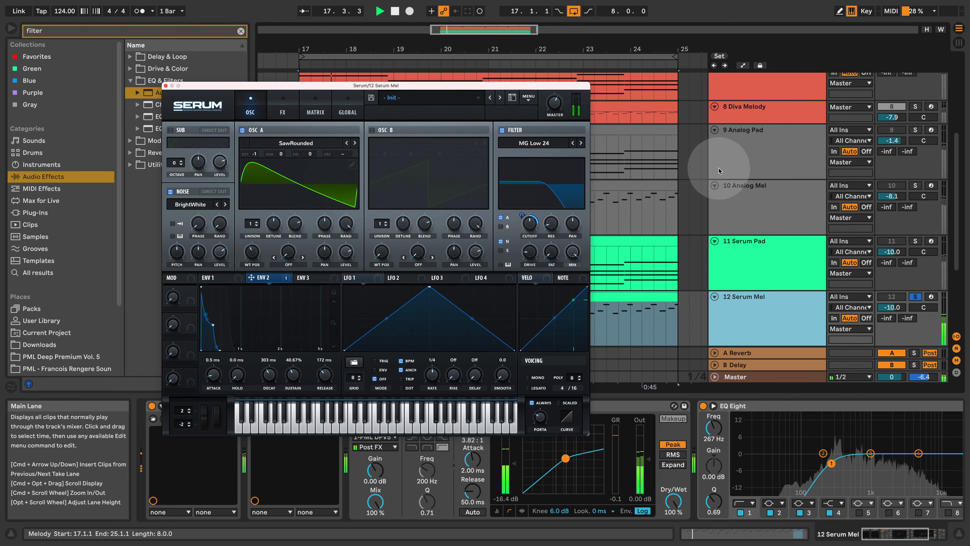
{"action": "left_click", "coordinate": [915, 107]}
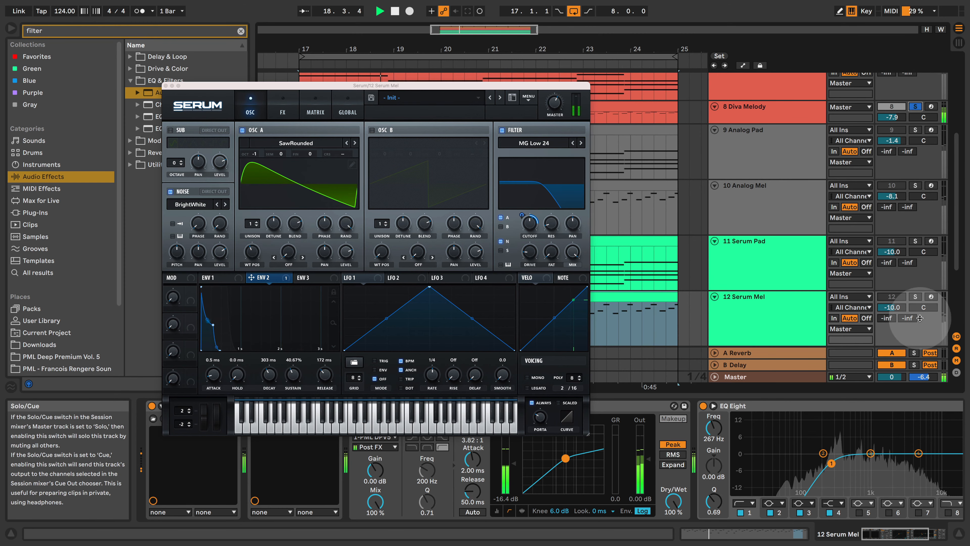
{"action": "left_click", "coordinate": [779, 316]}
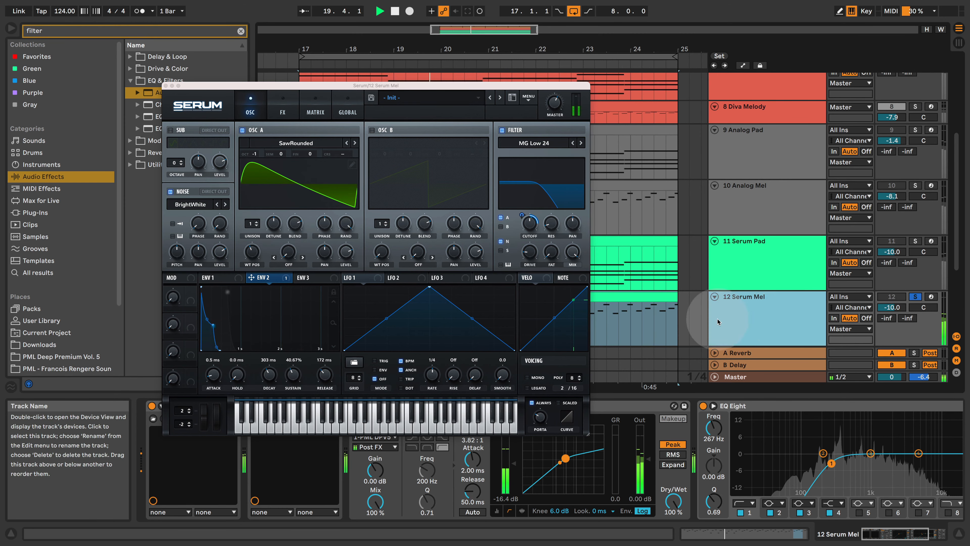
Set Serum's envelope 2 sustain to 25.30% and readjust the filter cutoff during playback.
{"action": "left_click_drag", "start_coordinate": [295, 374], "coordinate": [293, 383]}
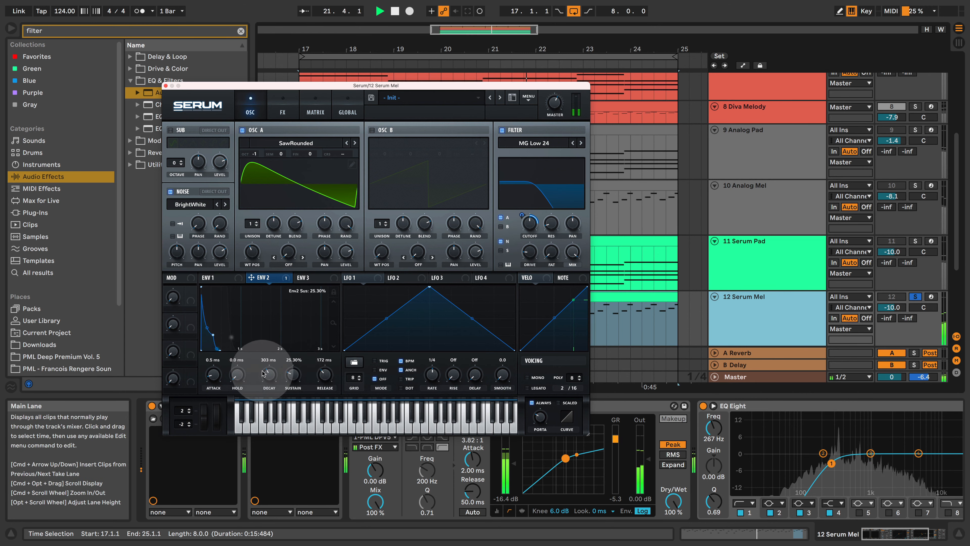
{"action": "mouse_move", "coordinate": [529, 222]}
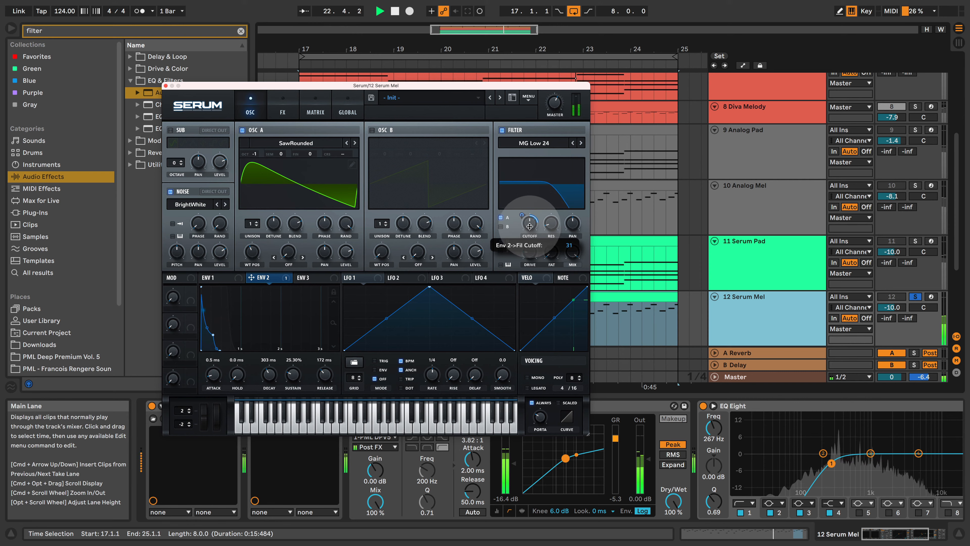
{"action": "mouse_move", "coordinate": [530, 229]}
{"action": "left_mouse_down"}
{"action": "mouse_move", "coordinate": [528, 210]}
{"action": "mouse_move", "coordinate": [532, 223]}
{"action": "mouse_move", "coordinate": [525, 219]}
{"action": "left_mouse_up"}
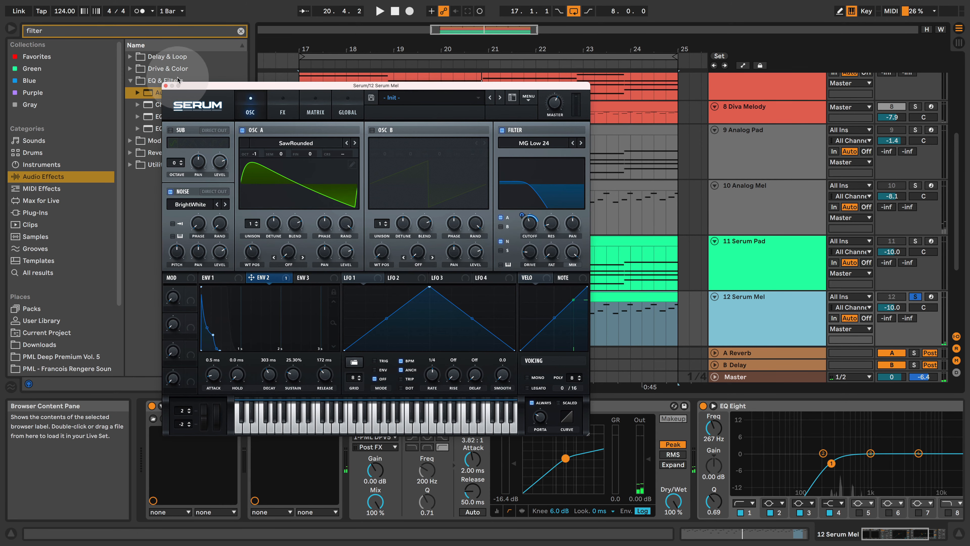
Close the Serum window, unsolo 12 Serum Mel, and hide the device view.
{"action": "left_click", "coordinate": [165, 86]}
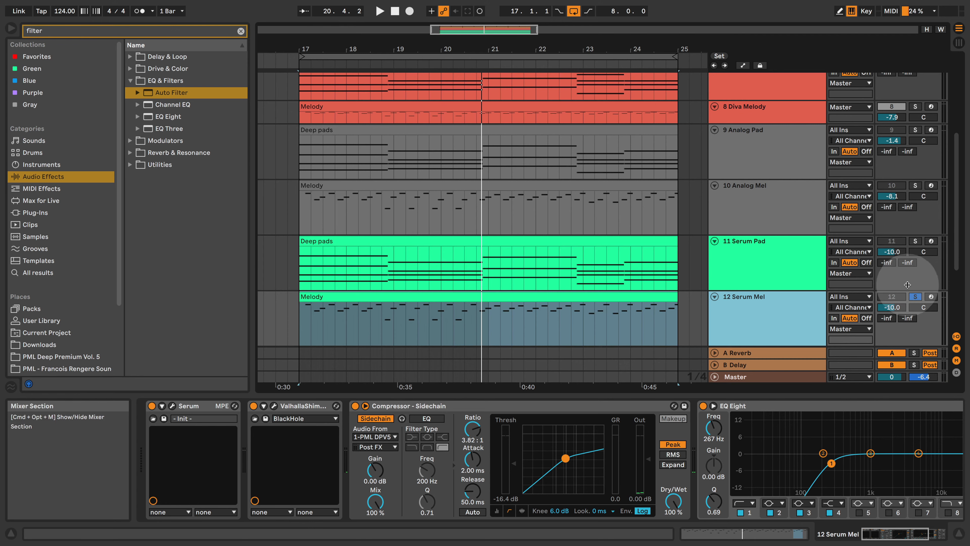
{"action": "left_click", "coordinate": [916, 297]}
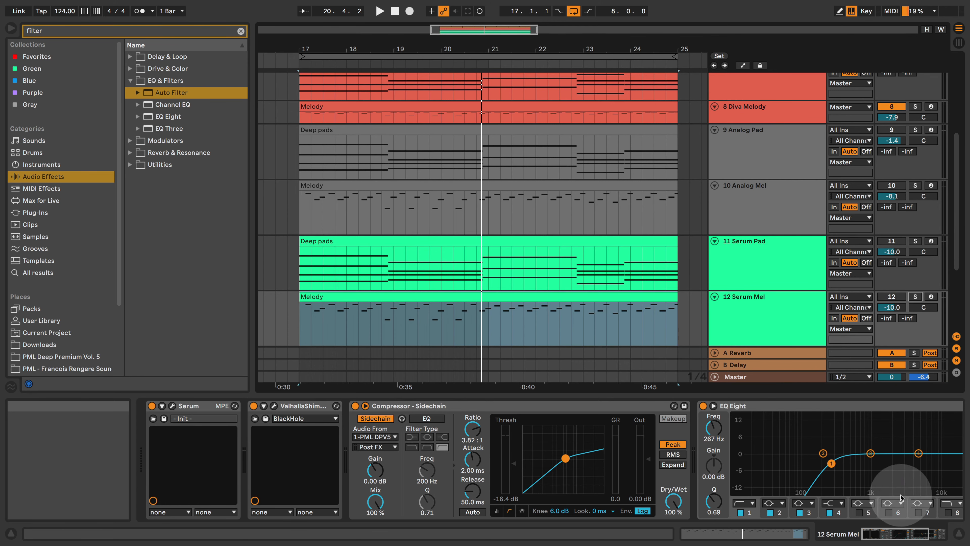
{"action": "left_click", "coordinate": [959, 533]}
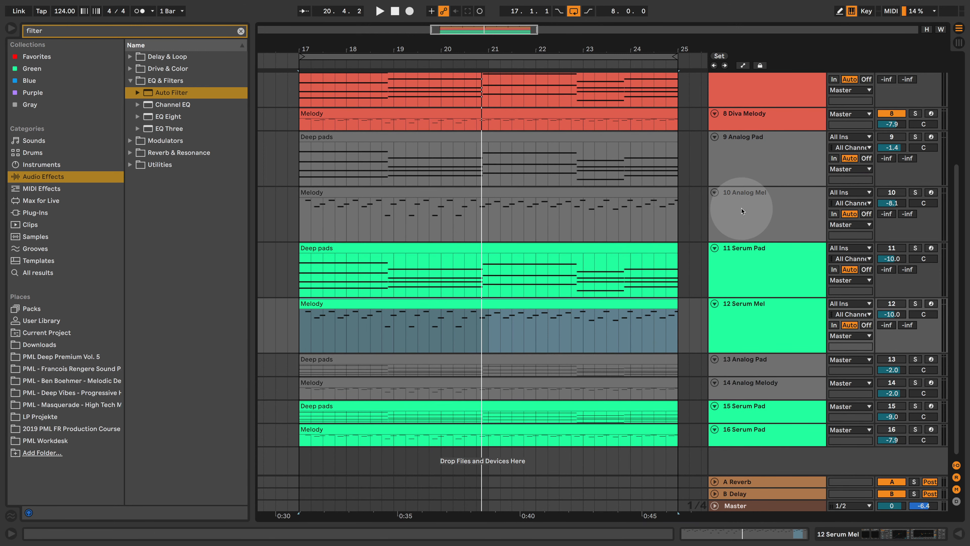
Deactivate 7 Diva Pad and 8 Diva Melody and toggle 12 Serum Mel's activator for a comparison in the full mix.
{"action": "scroll", "coordinate": [652, 237], "scroll_direction": "up", "scroll_amount": 3}
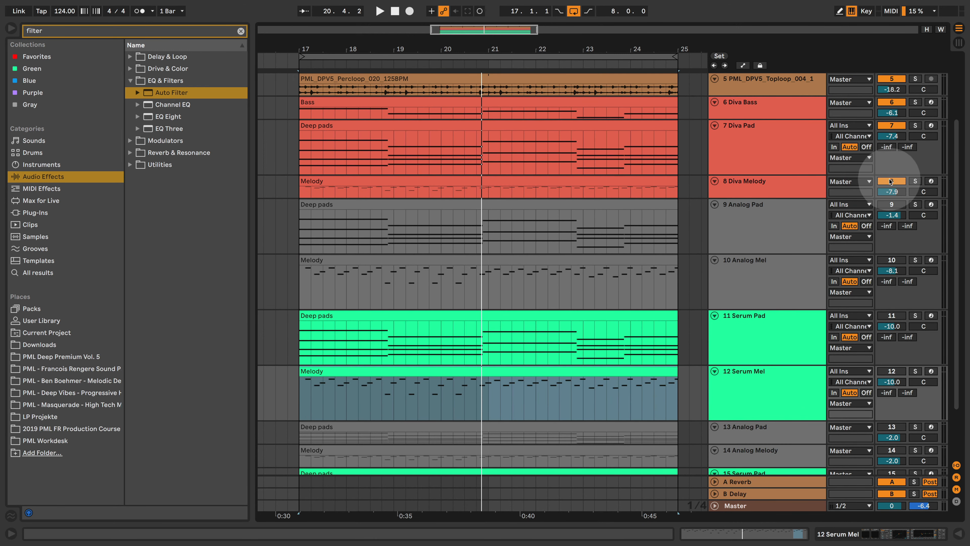
{"action": "left_click", "coordinate": [892, 125]}
{"action": "left_click", "coordinate": [892, 181]}
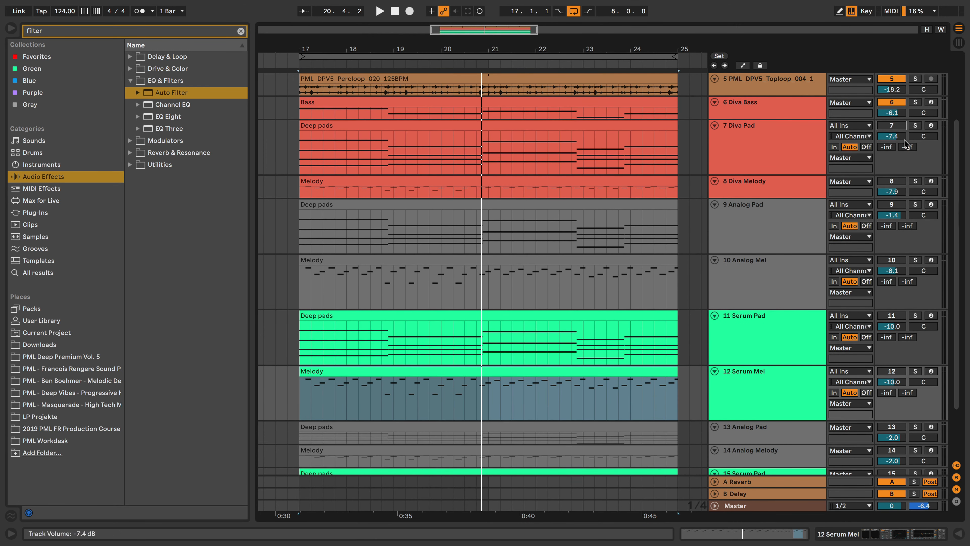
{"action": "left_click", "coordinate": [896, 370]}
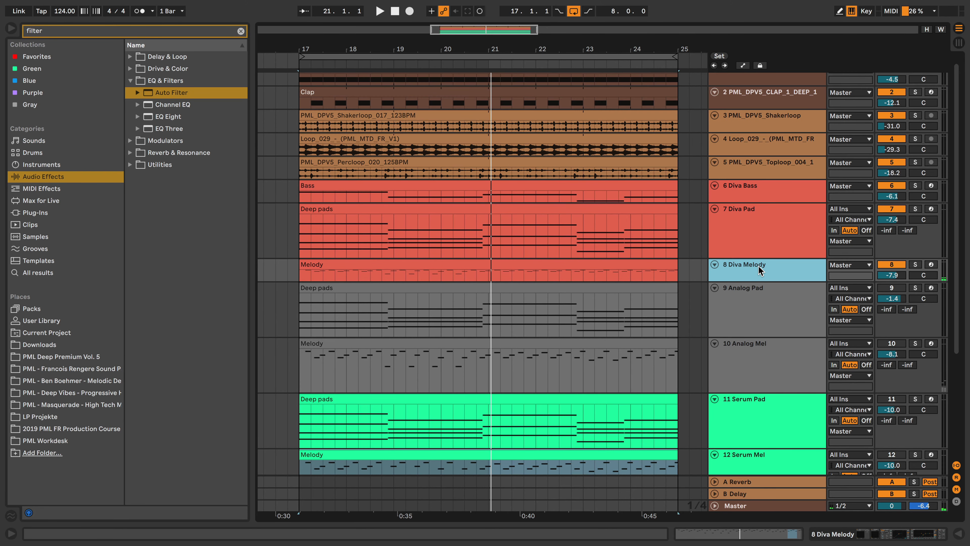
Open the Diva instrument on 7 Diva Pad and examine its oscillator waveform and mixer noise settings.
{"action": "double_click", "coordinate": [768, 217]}
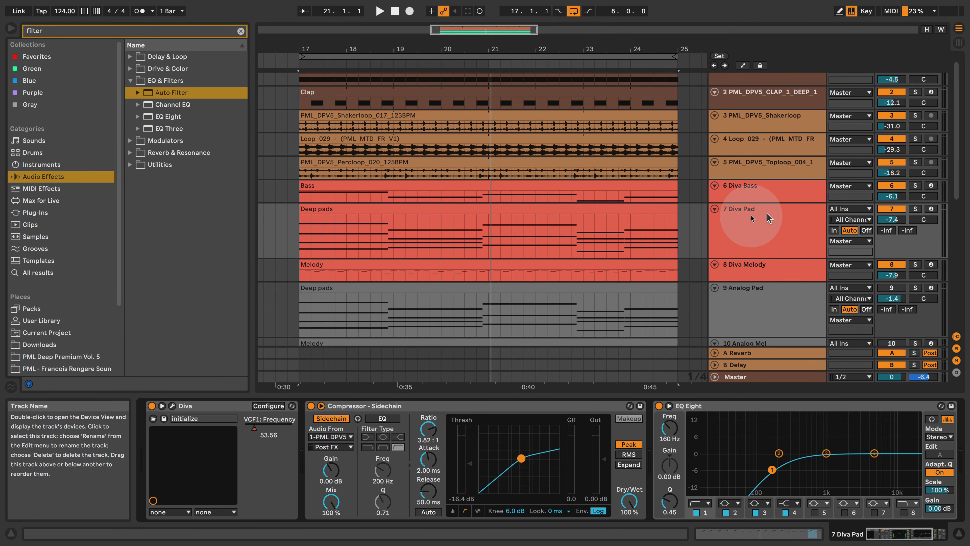
{"action": "left_click", "coordinate": [173, 406]}
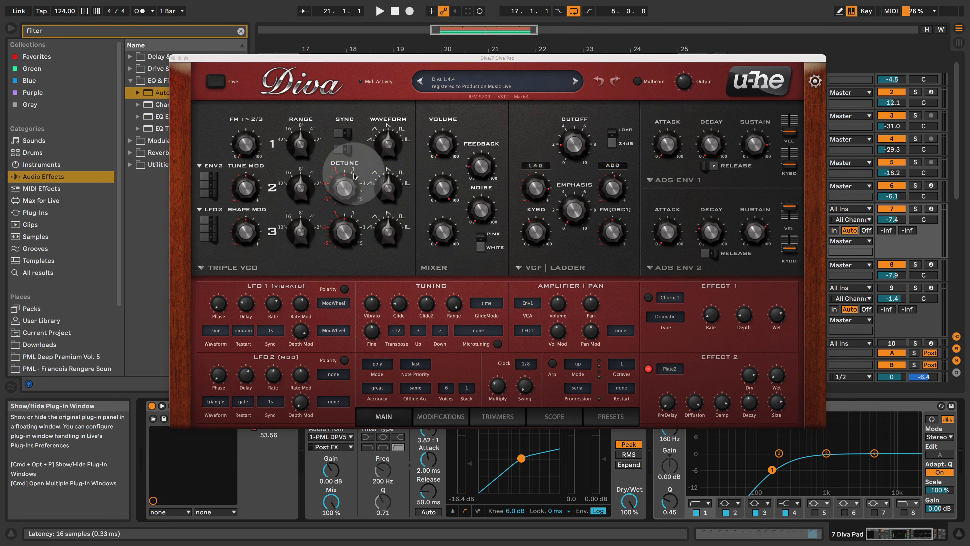
{"action": "mouse_move", "coordinate": [391, 179]}
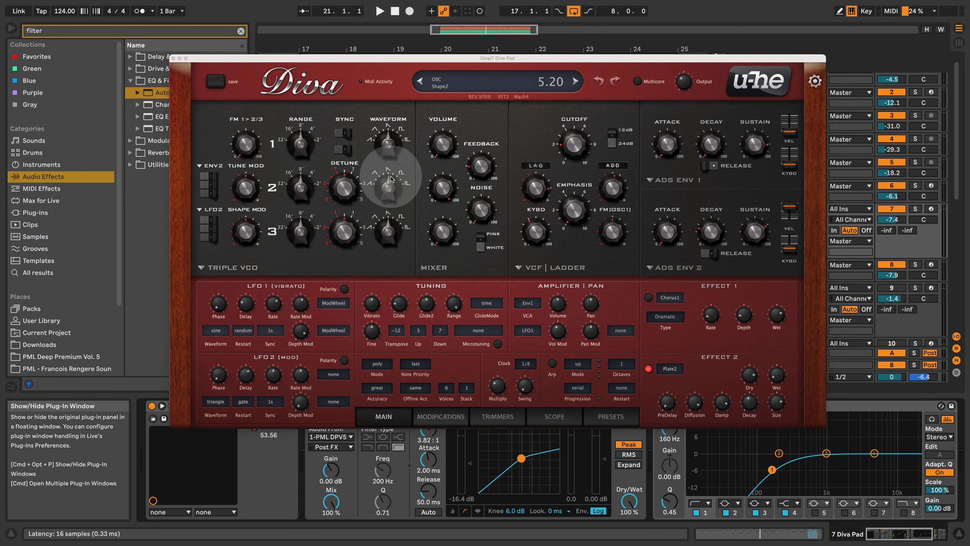
{"action": "mouse_move", "coordinate": [471, 174]}
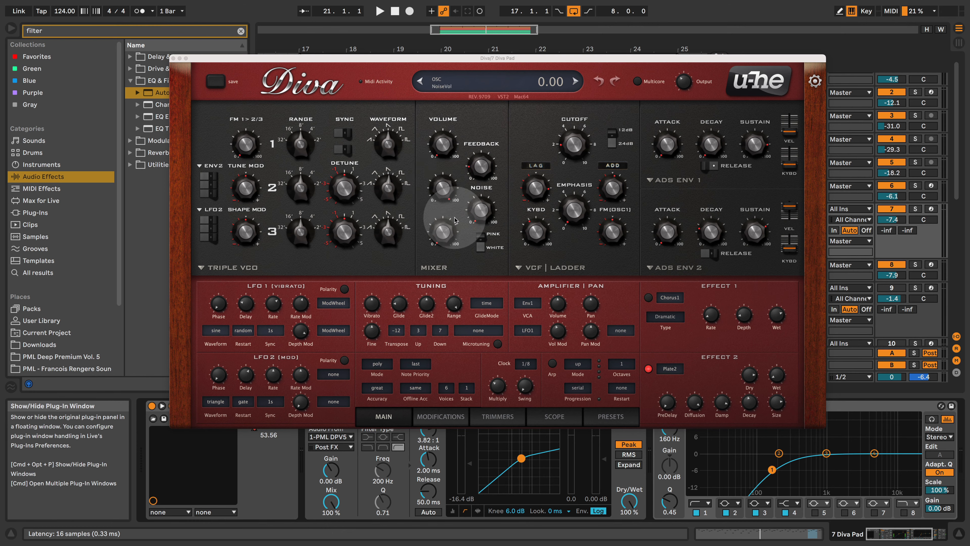
Close the Diva window and examine the Analog instrument on 9 Analog Pad and 10 Analog Mel, including its noise and oscillator settings.
{"action": "mouse_move", "coordinate": [750, 212]}
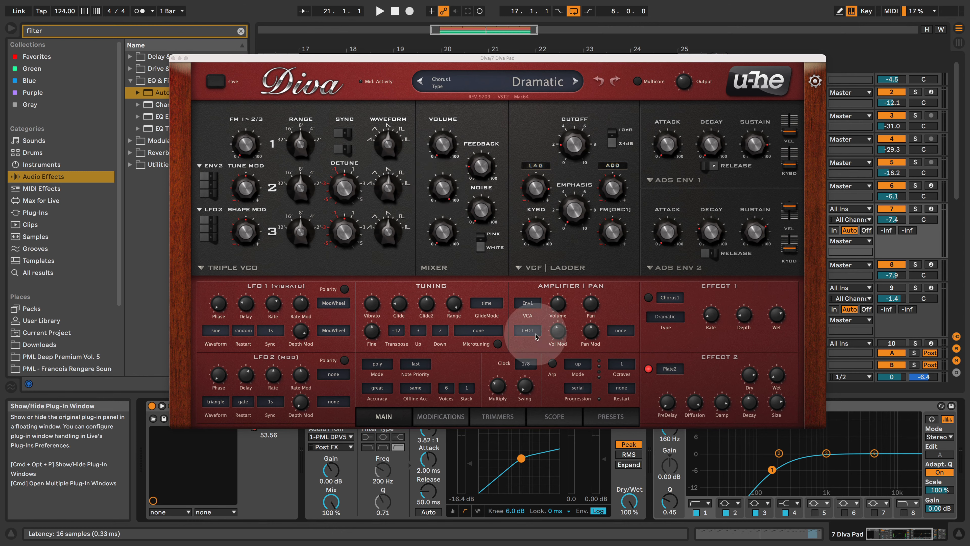
{"action": "left_click", "coordinate": [173, 58]}
{"action": "left_click", "coordinate": [787, 303]}
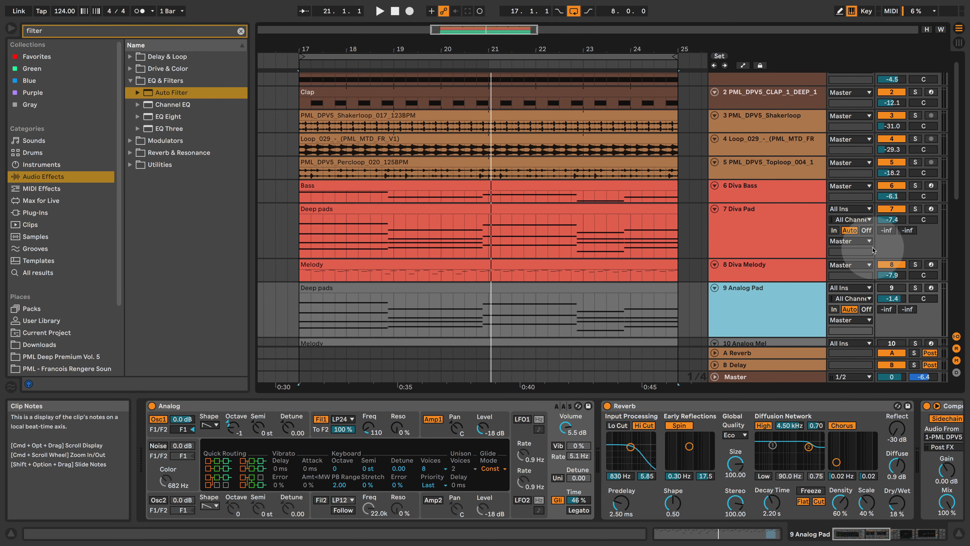
{"action": "scroll", "coordinate": [838, 267], "scroll_direction": "down", "scroll_amount": 2}
{"action": "left_click", "coordinate": [770, 319]}
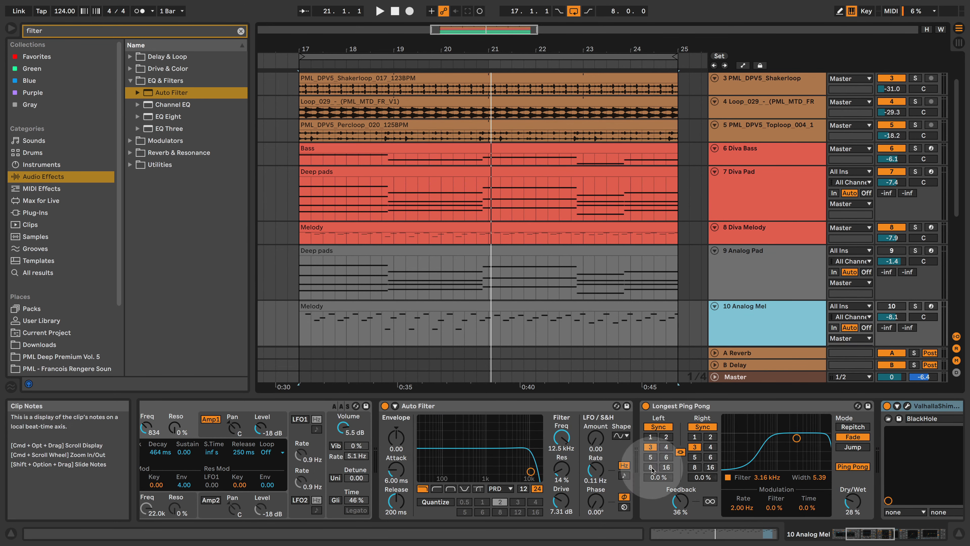
{"action": "left_click", "coordinate": [867, 534]}
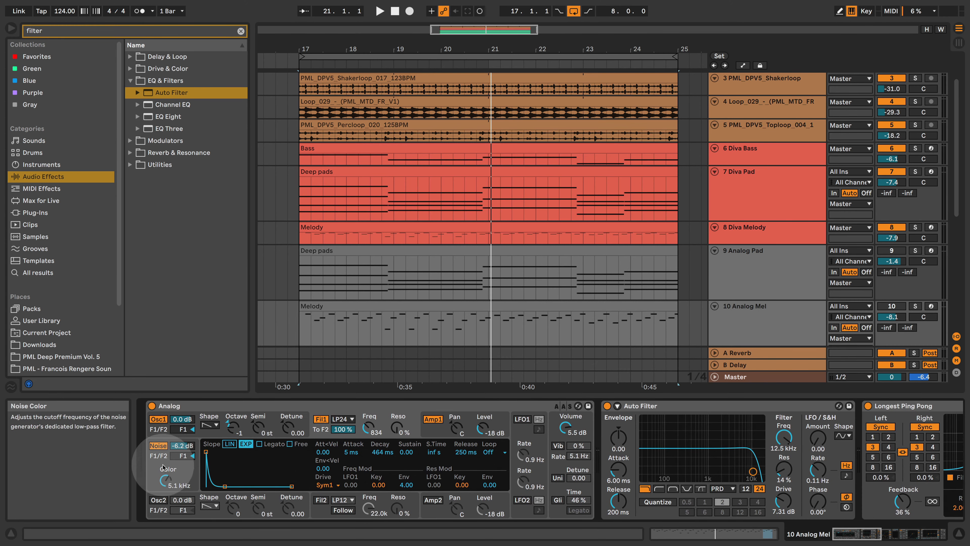
{"action": "left_click", "coordinate": [209, 425]}
{"action": "left_click", "coordinate": [216, 445]}
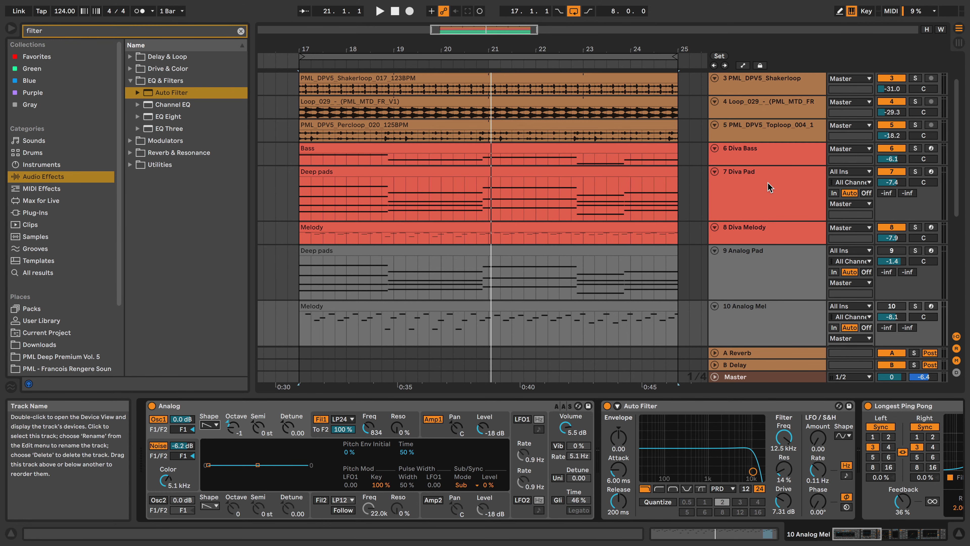
Select 7 Diva Pad, hide the device view, and start playback of the full mix.
{"action": "left_click", "coordinate": [740, 189]}
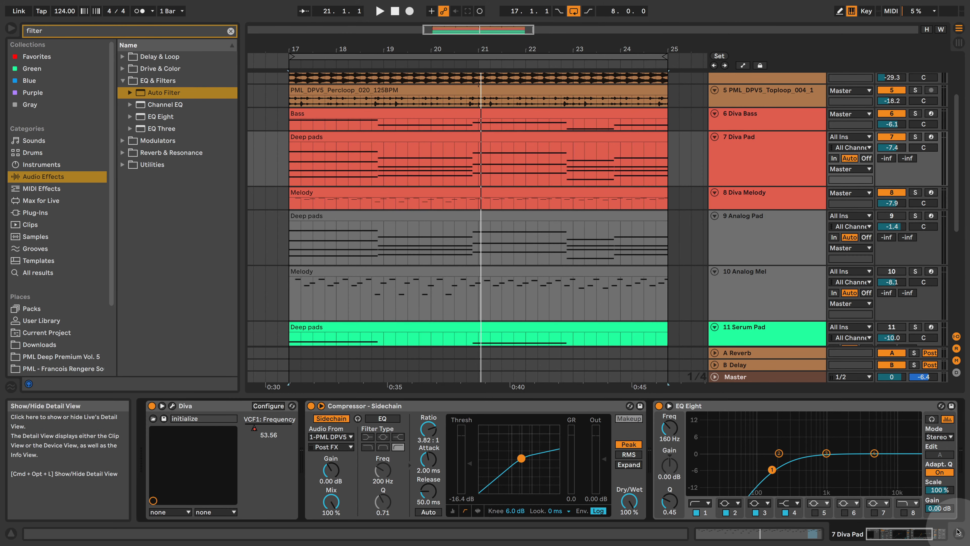
{"action": "left_click", "coordinate": [701, 133]}
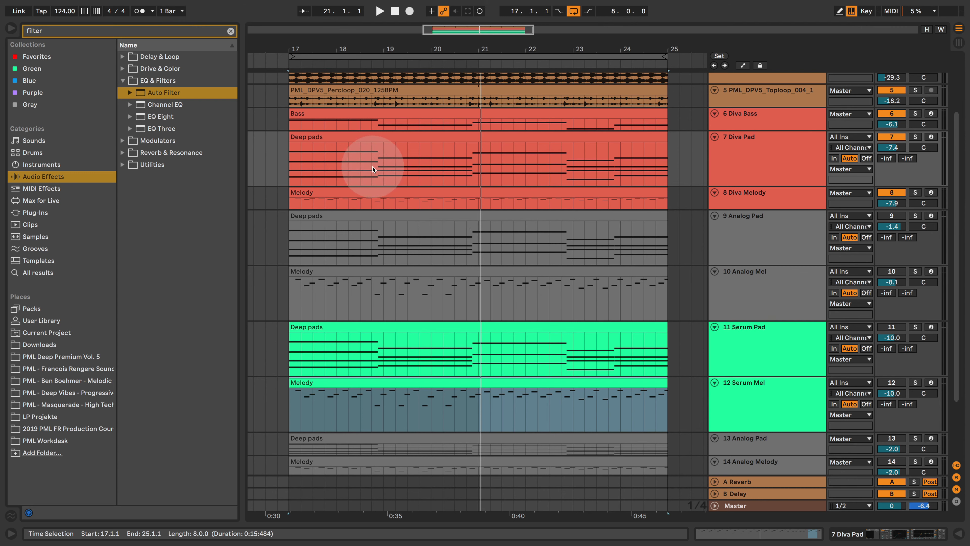
{"action": "key", "text": "space"}
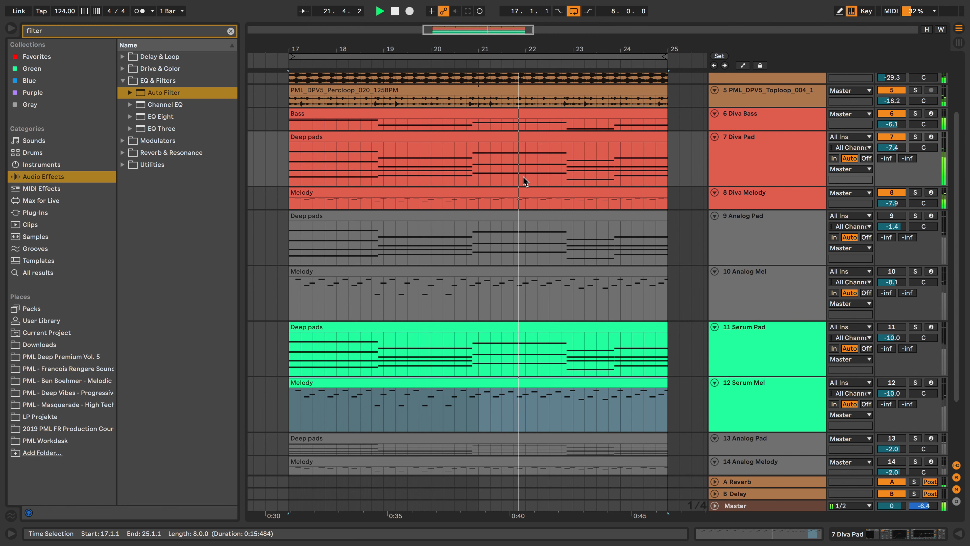
Switch the mix from Diva to Analog by activating tracks 9 and 10, deactivating 7 and 8, with 10 Analog Mel at -9.1 dB.
{"action": "left_click", "coordinate": [891, 271]}
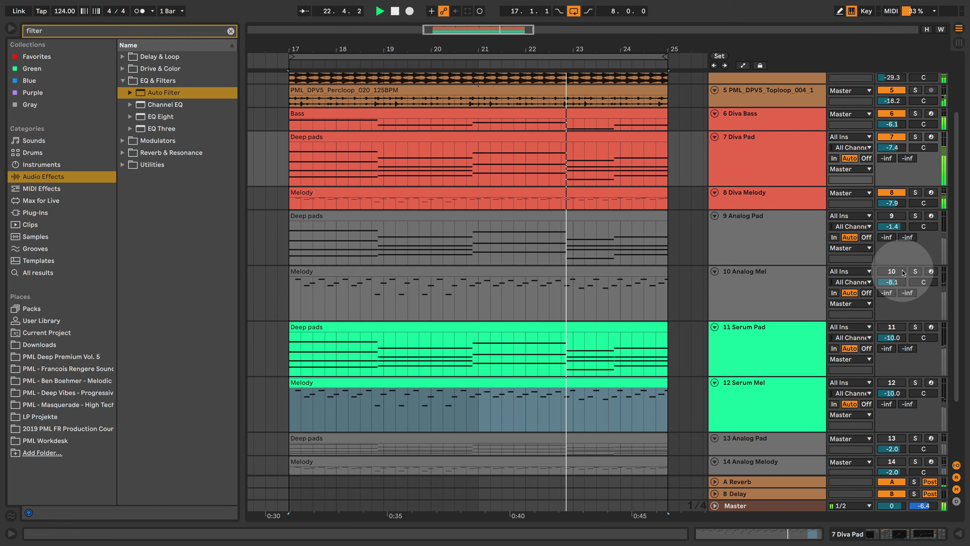
{"action": "left_click", "coordinate": [899, 194]}
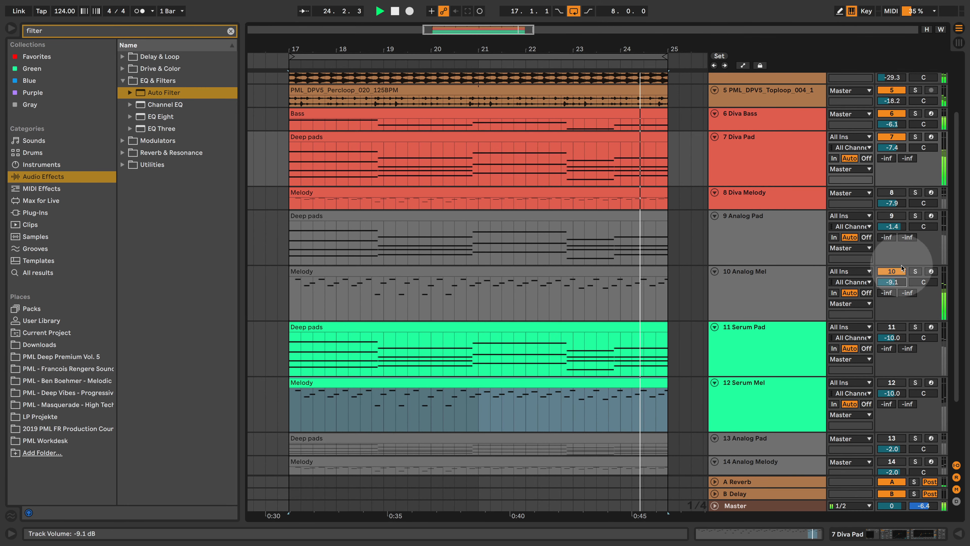
{"action": "left_click", "coordinate": [894, 216]}
{"action": "left_click", "coordinate": [892, 137]}
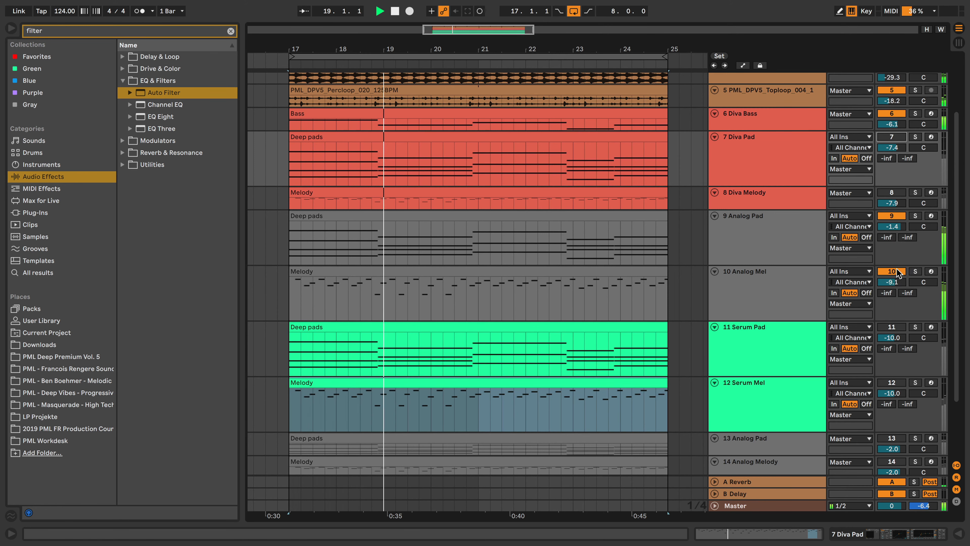
Switch the mix from Analog to Serum by activating 11 Serum Pad and 12 Serum Mel and deactivating 9 Analog Pad and 10 Analog Mel.
{"action": "left_click", "coordinate": [900, 328]}
{"action": "left_click", "coordinate": [894, 216]}
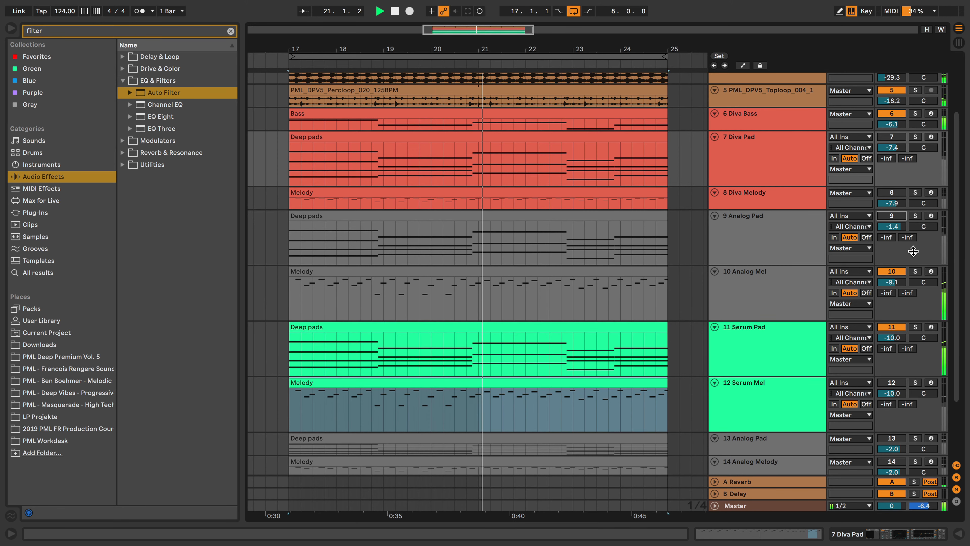
{"action": "left_click", "coordinate": [892, 383]}
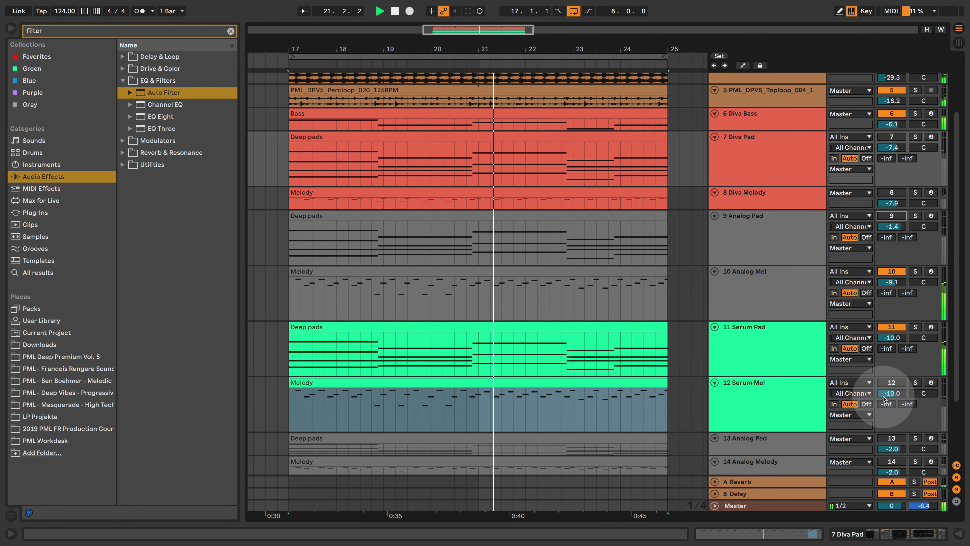
{"action": "left_click", "coordinate": [891, 271]}
Open Serum on 12 Serum Mel, readjust its filter cutoff, and lower its noise level during playback.
{"action": "double_click", "coordinate": [761, 396]}
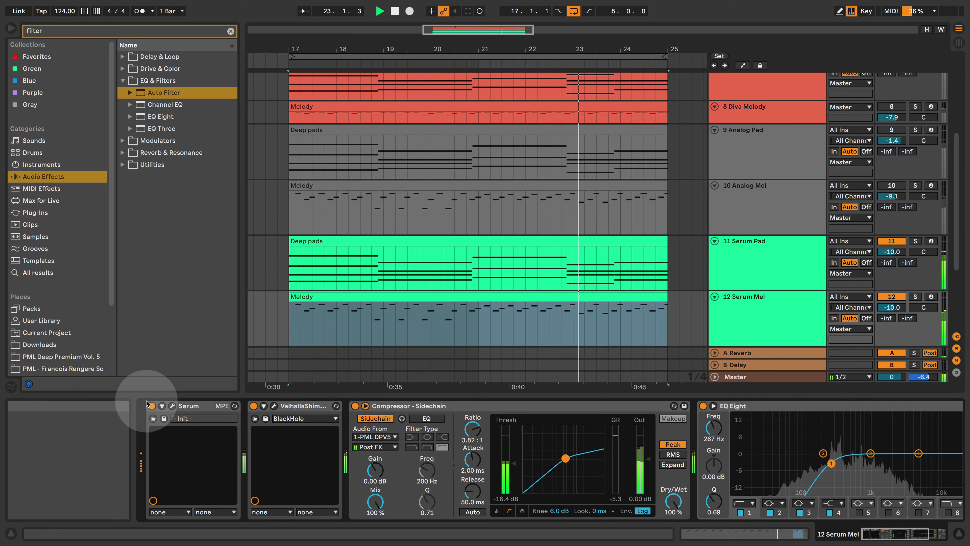
{"action": "left_click", "coordinate": [171, 406]}
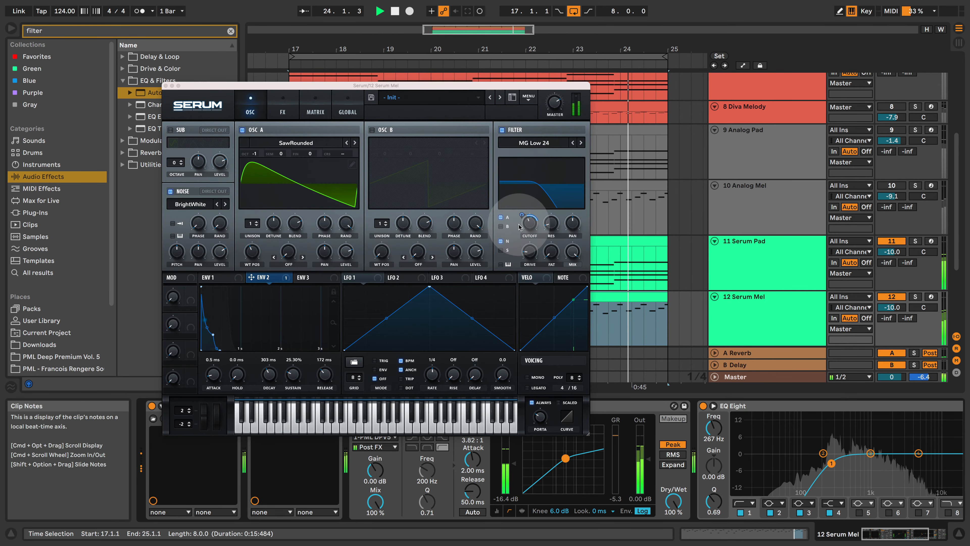
{"action": "double_click", "coordinate": [530, 222]}
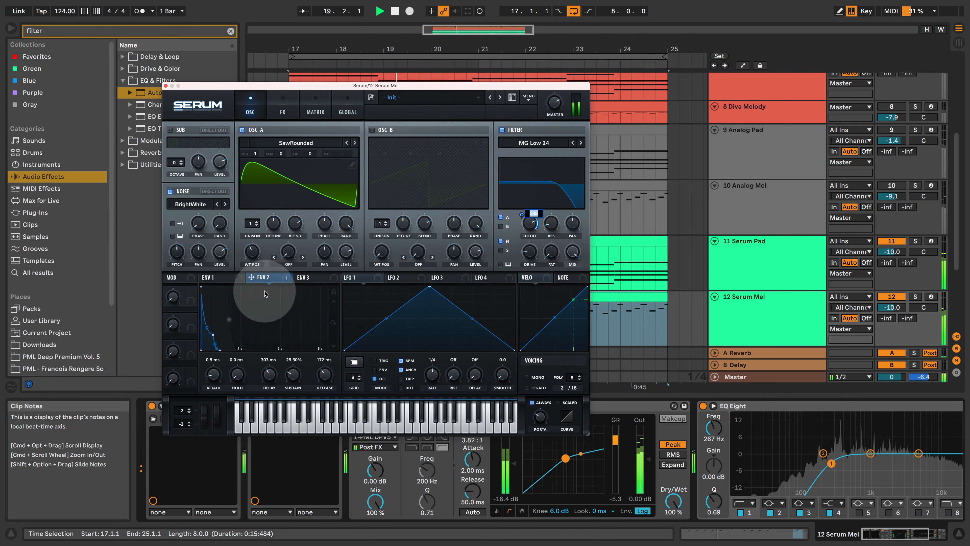
{"action": "left_click_drag", "start_coordinate": [220, 252], "coordinate": [220, 274]}
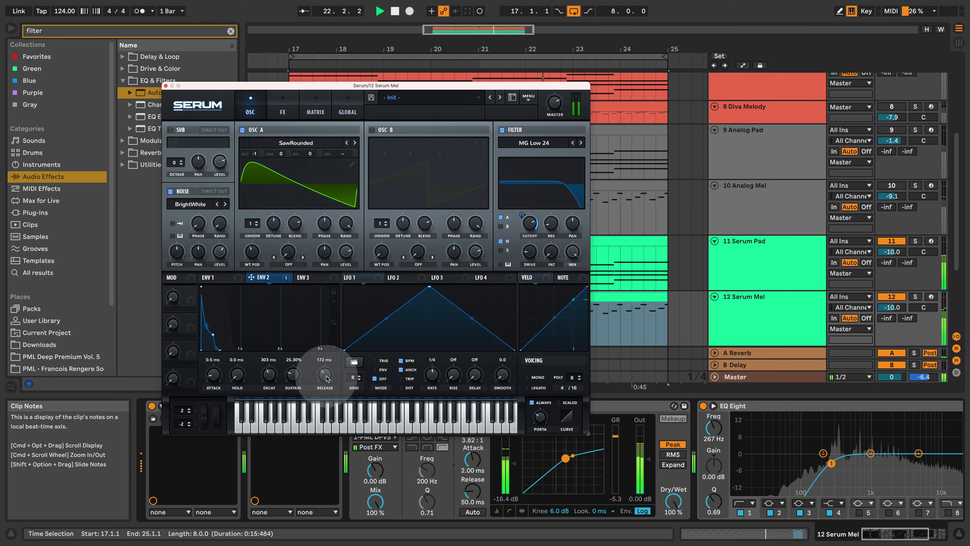
Set Serum's envelope 2 release to 108 ms and sustain to 23.46%, and fine-tune the filter cutoff.
{"action": "left_click_drag", "start_coordinate": [327, 376], "coordinate": [296, 374]}
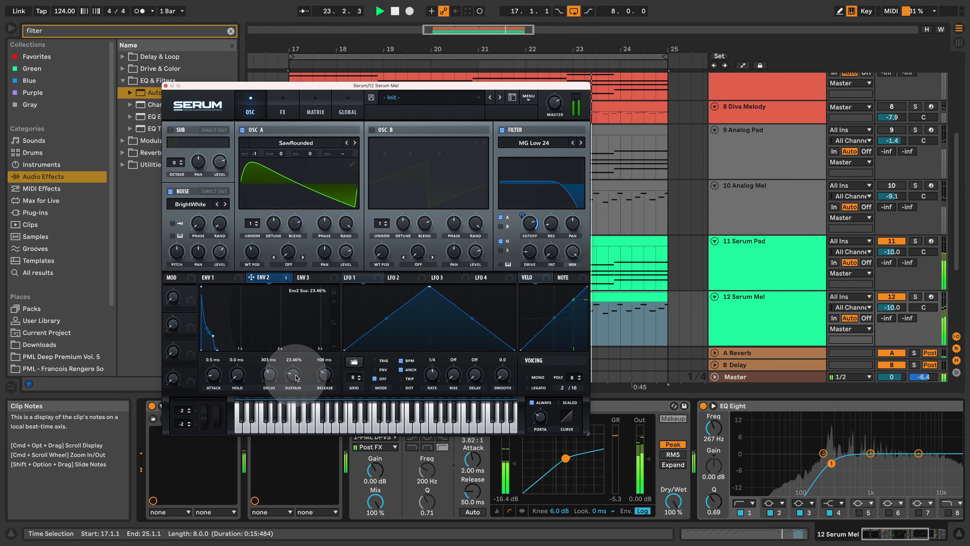
{"action": "left_click_drag", "start_coordinate": [529, 228], "coordinate": [526, 240]}
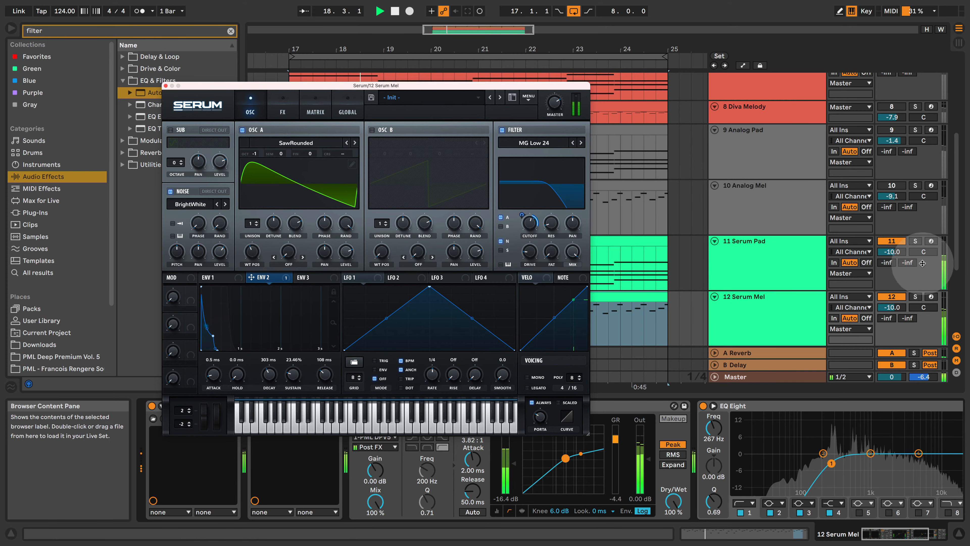
Activate 10 Analog Mel in place of 12 Serum Mel and close the Serum window.
{"action": "left_click", "coordinate": [892, 186]}
{"action": "left_click", "coordinate": [903, 297]}
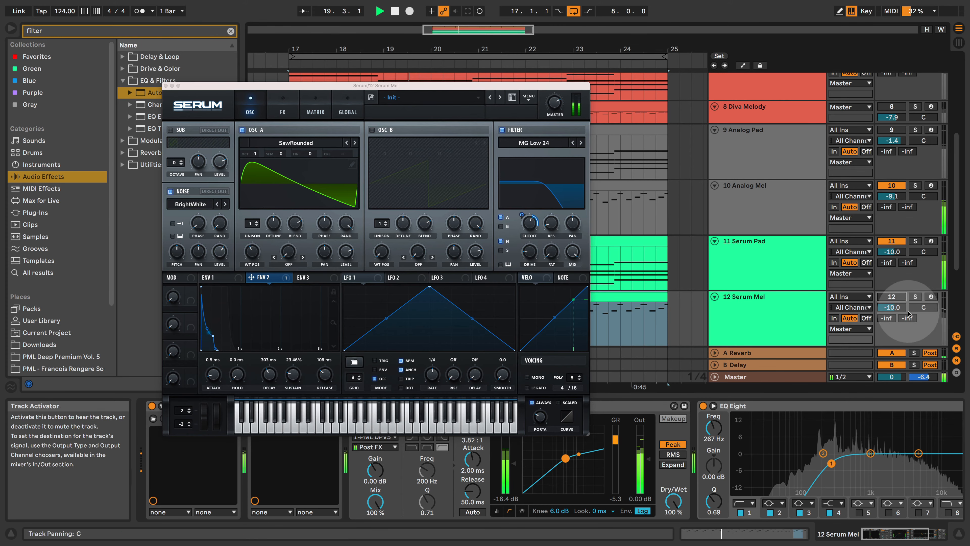
{"action": "left_click", "coordinate": [166, 86]}
Activate 9 Analog Pad and deactivate 11 Serum Pad to hear only the Analog versions in the mix.
{"action": "scroll", "coordinate": [758, 213], "scroll_direction": "up", "scroll_amount": 5}
{"action": "scroll", "coordinate": [888, 244], "scroll_direction": "down", "scroll_amount": 2}
{"action": "left_click", "coordinate": [892, 184]}
{"action": "left_click", "coordinate": [892, 184]}
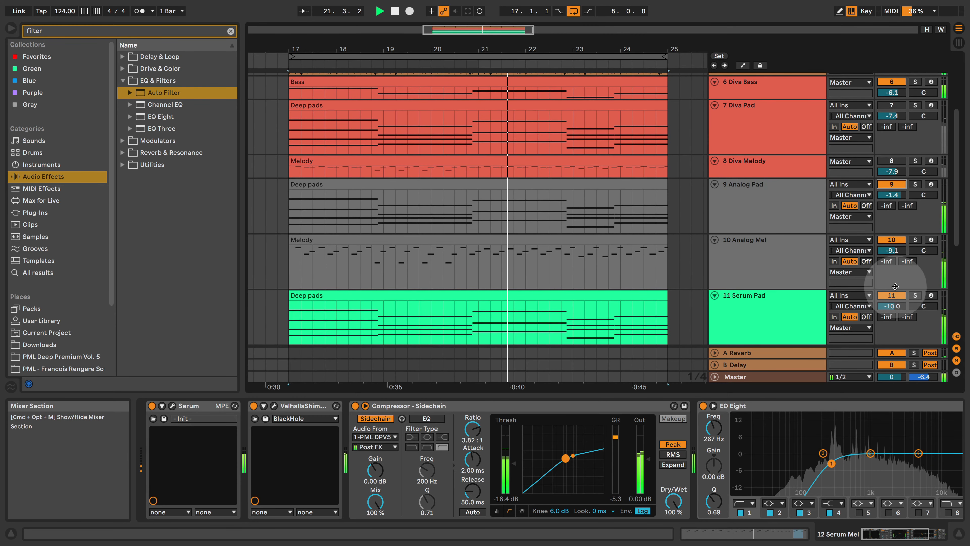
{"action": "left_click", "coordinate": [892, 295]}
{"action": "scroll", "coordinate": [806, 233], "scroll_direction": "up", "scroll_amount": 1}
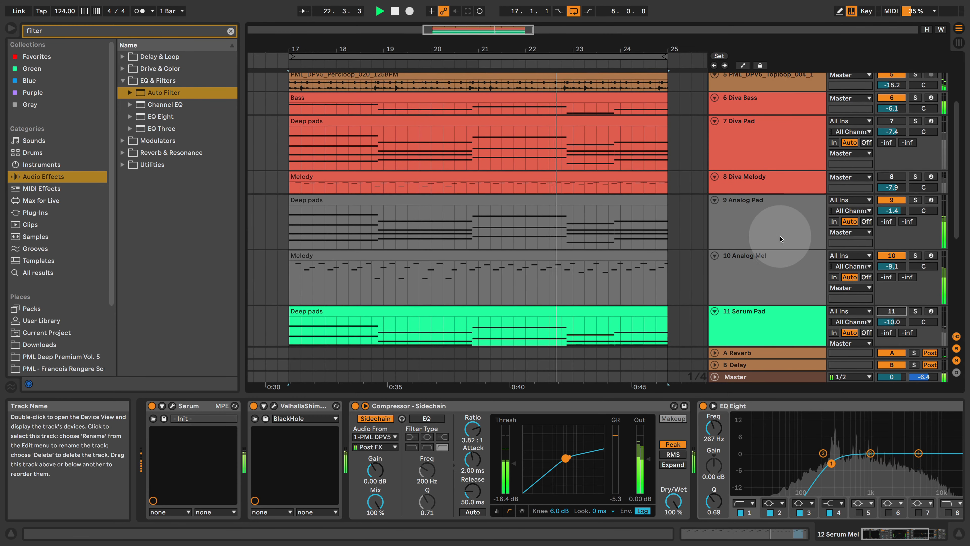